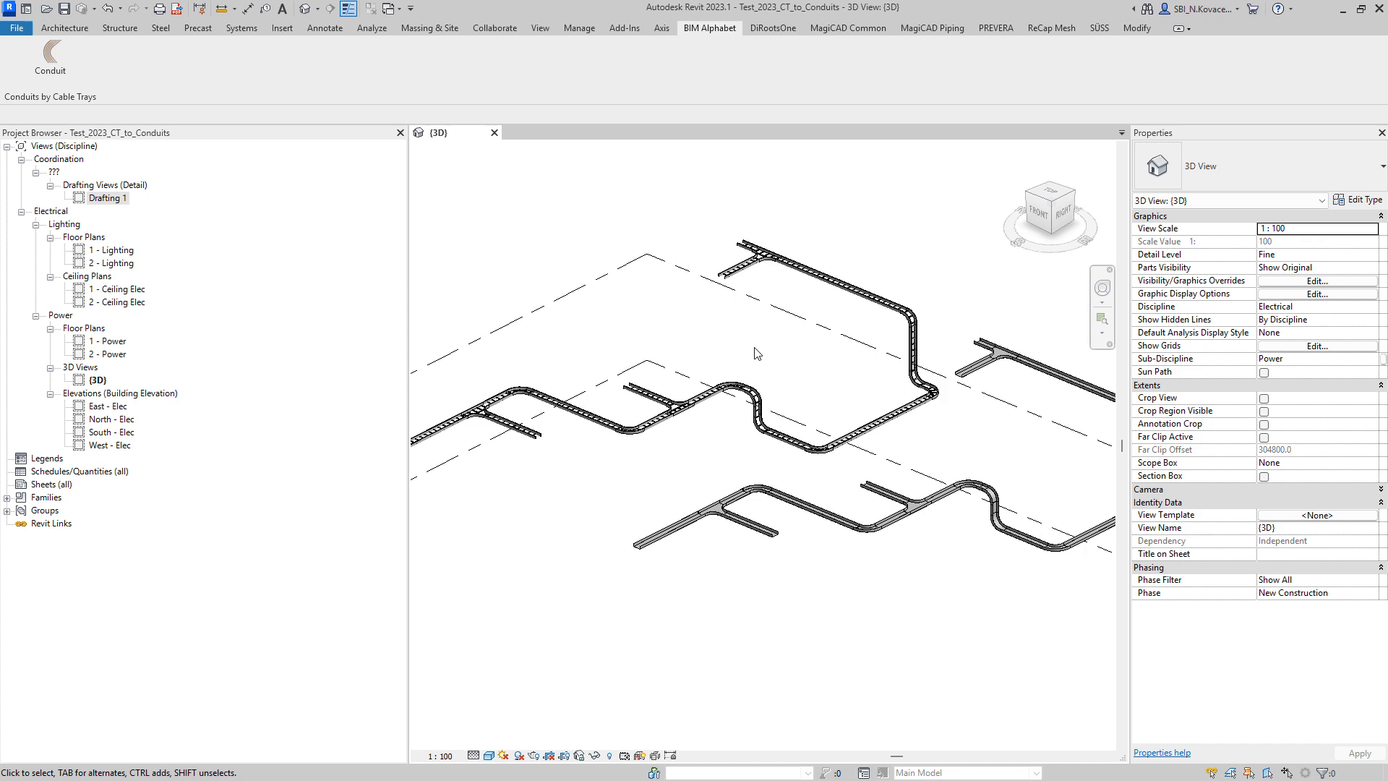
- Examine the ladder and channel cable tray runs in the 3D view from several angles, including their straight sections and bends
drag(407, 317, 290, 316)
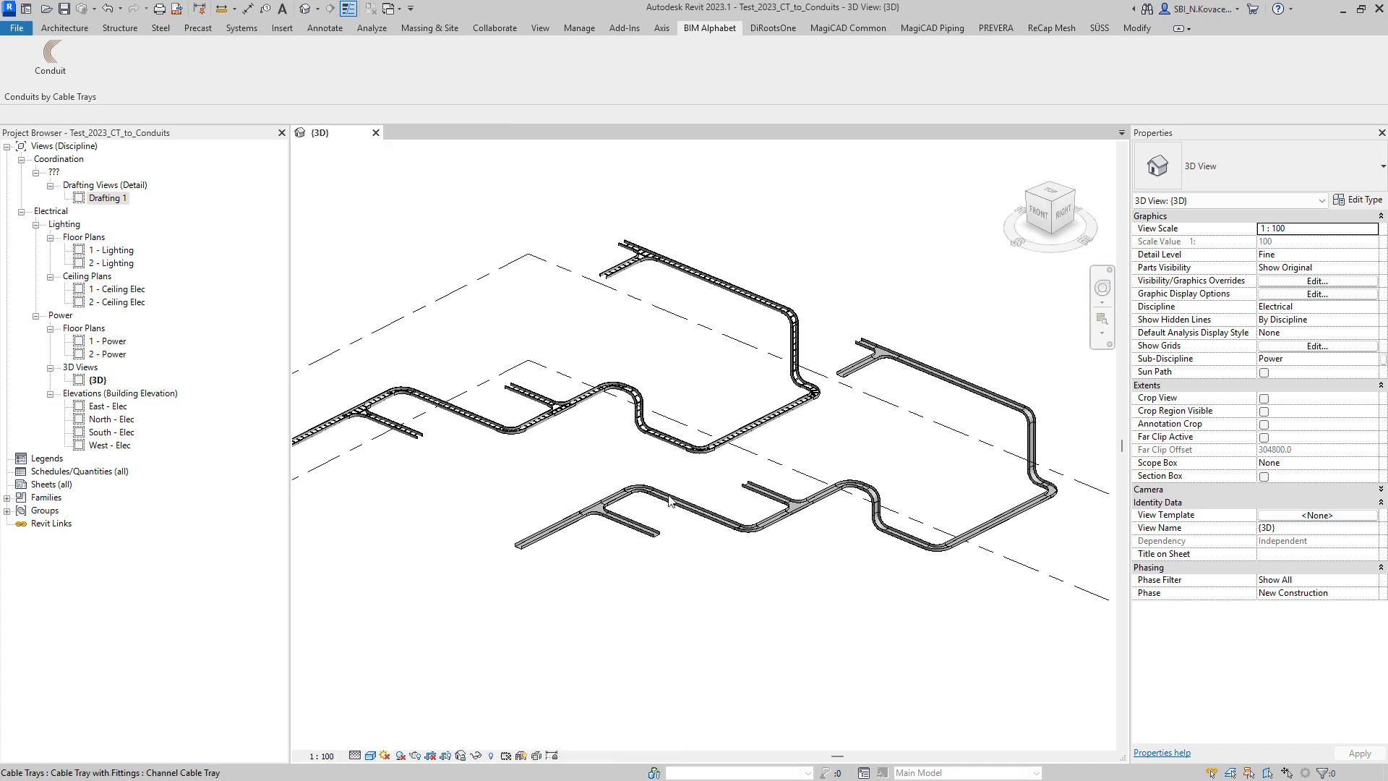
shift+middle_drag(666, 527, 665, 648)
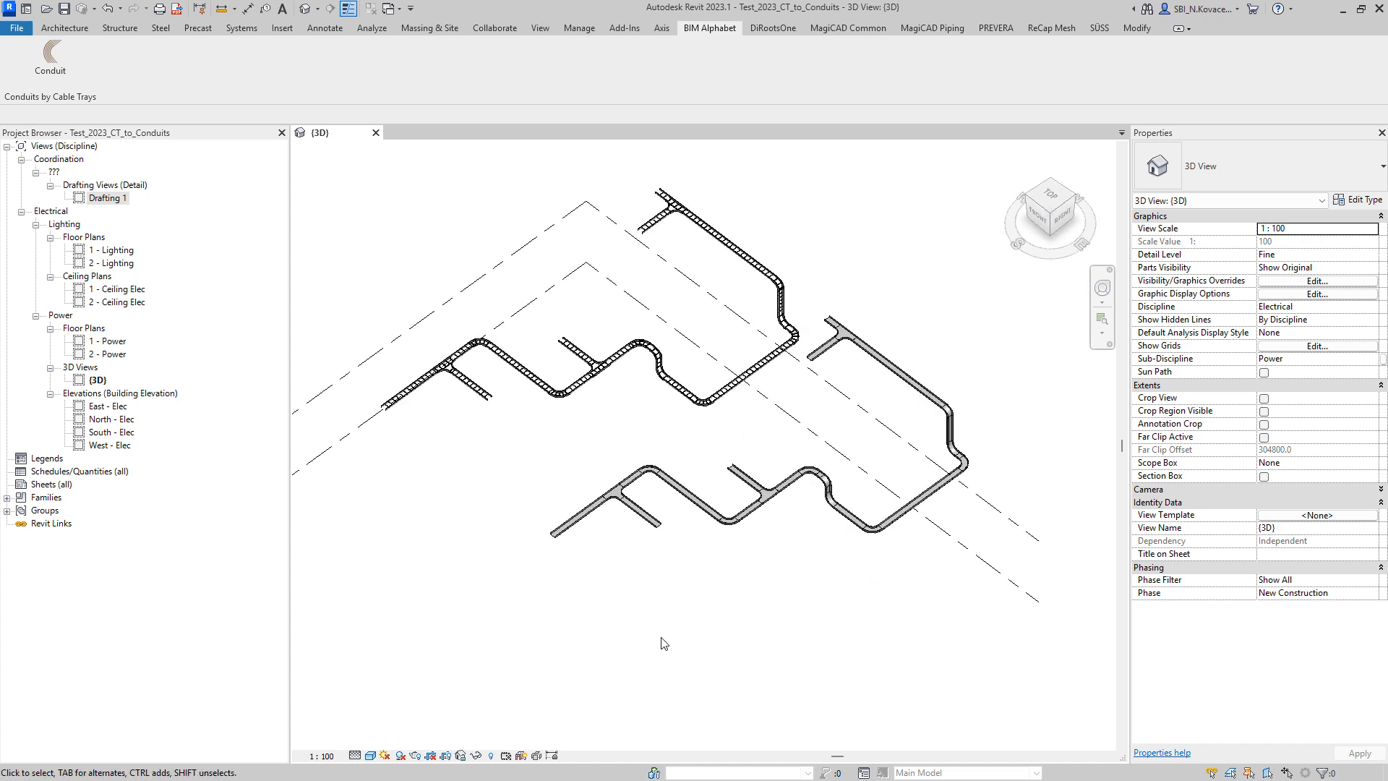
scroll(470, 441, up, 5)
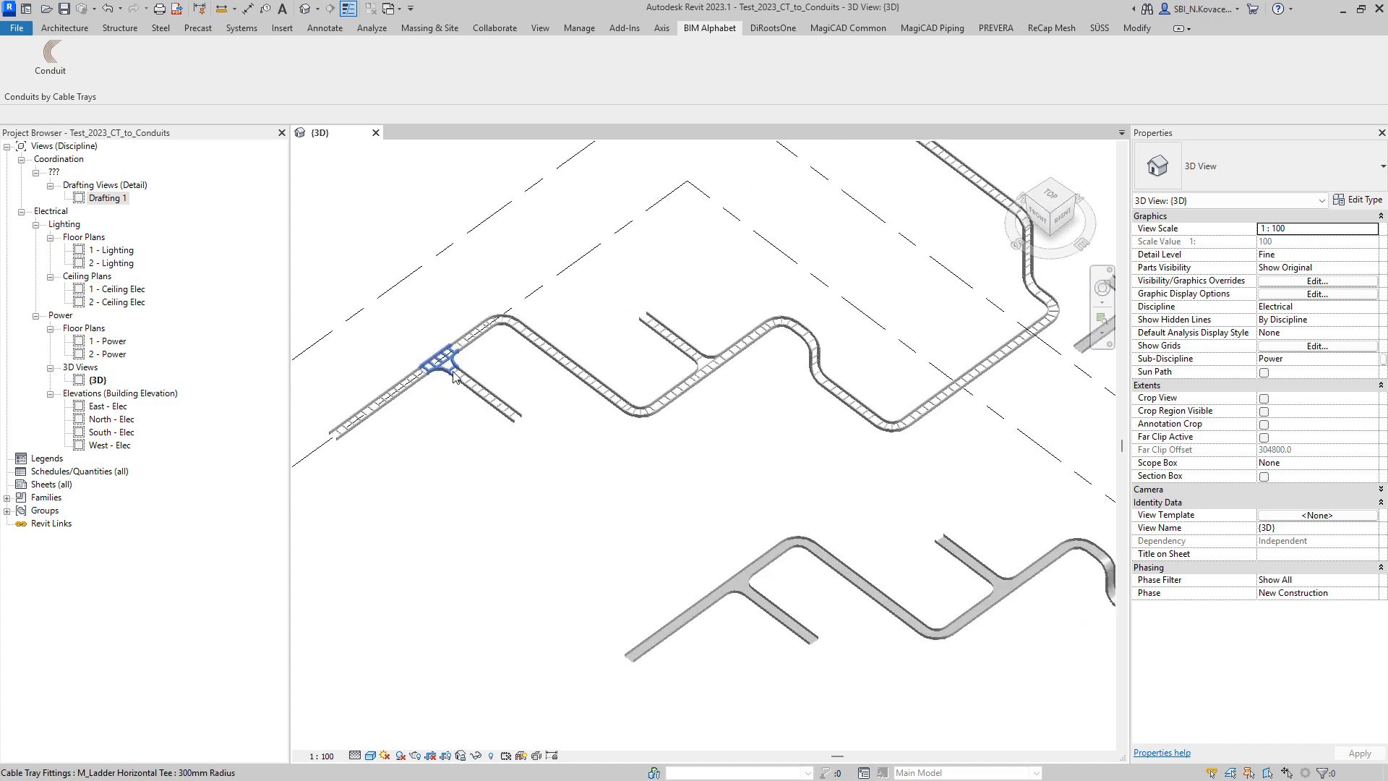
scroll(564, 557, down, 5)
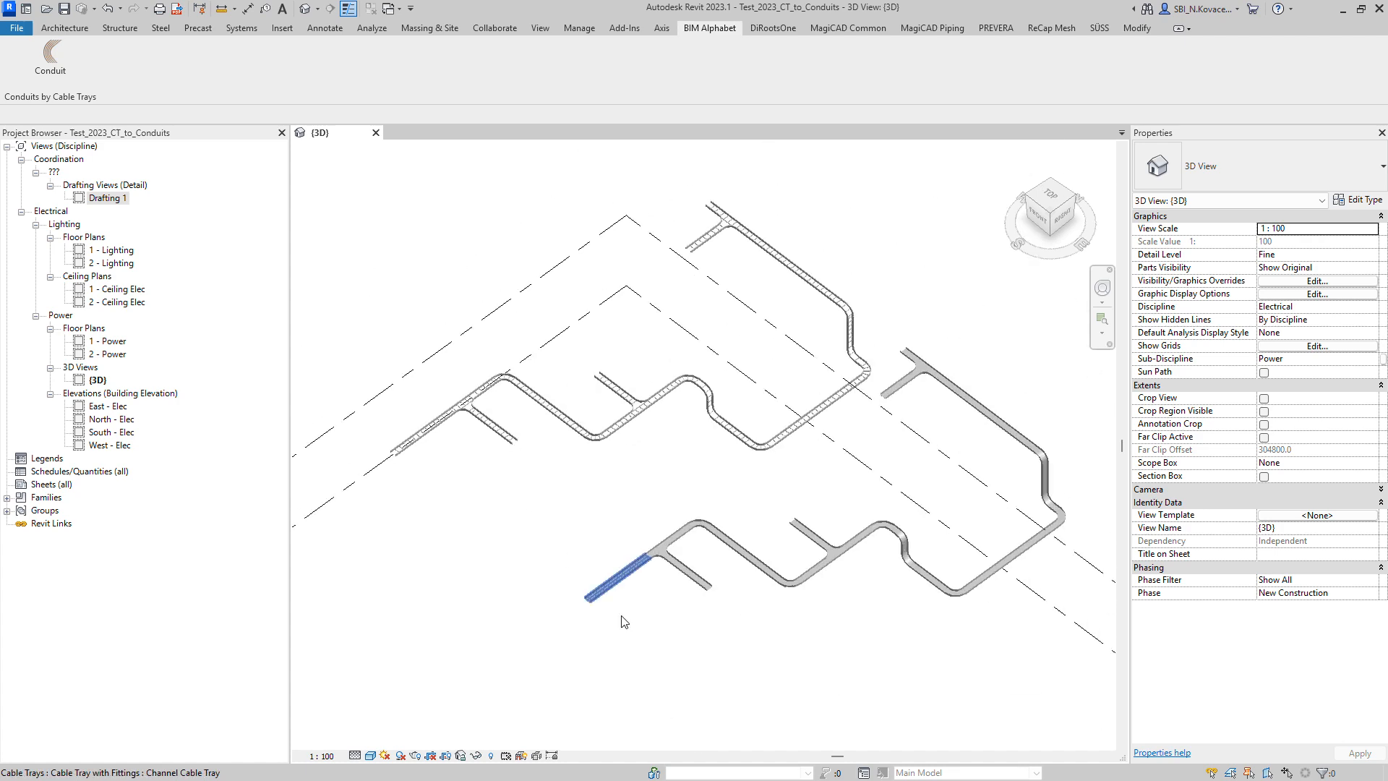
click(723, 432)
shift+middle_drag(719, 439, 802, 500)
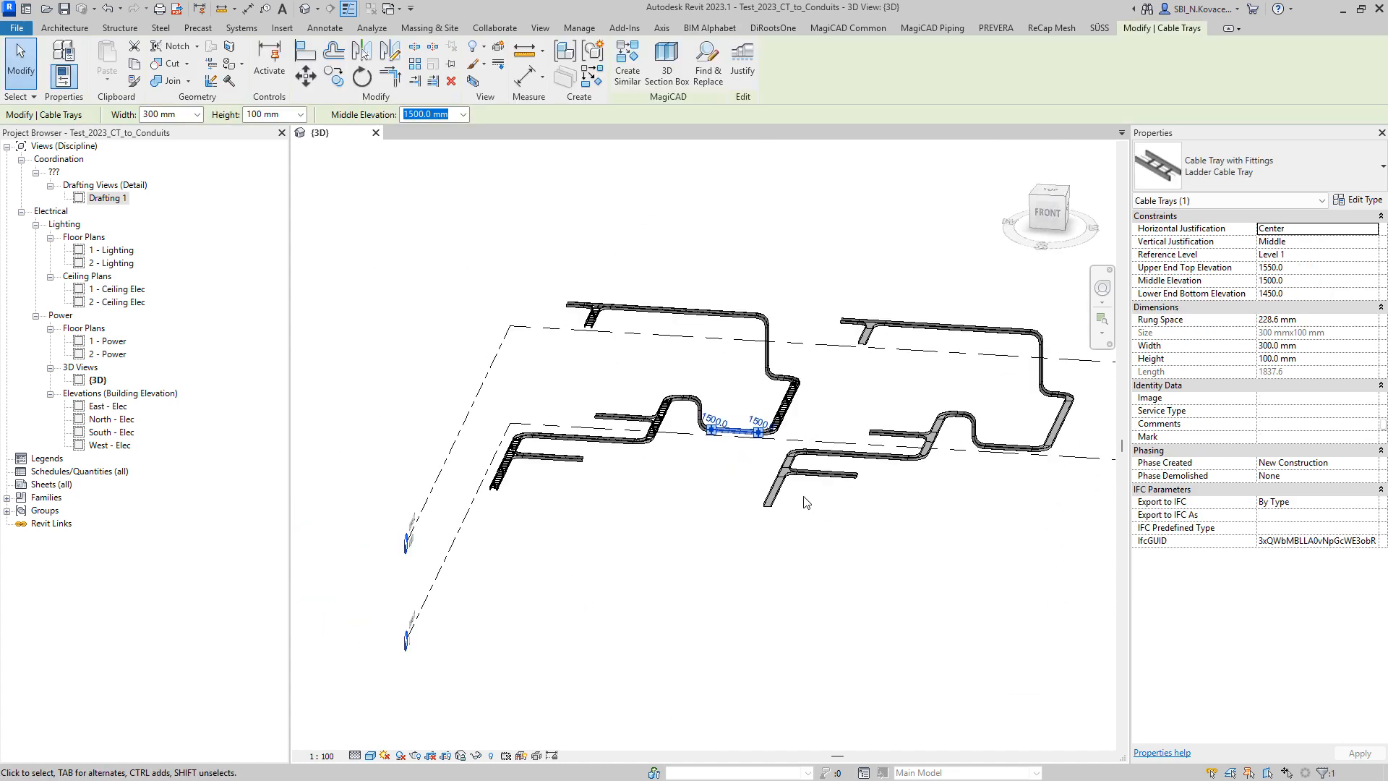
scroll(833, 471, up, 5)
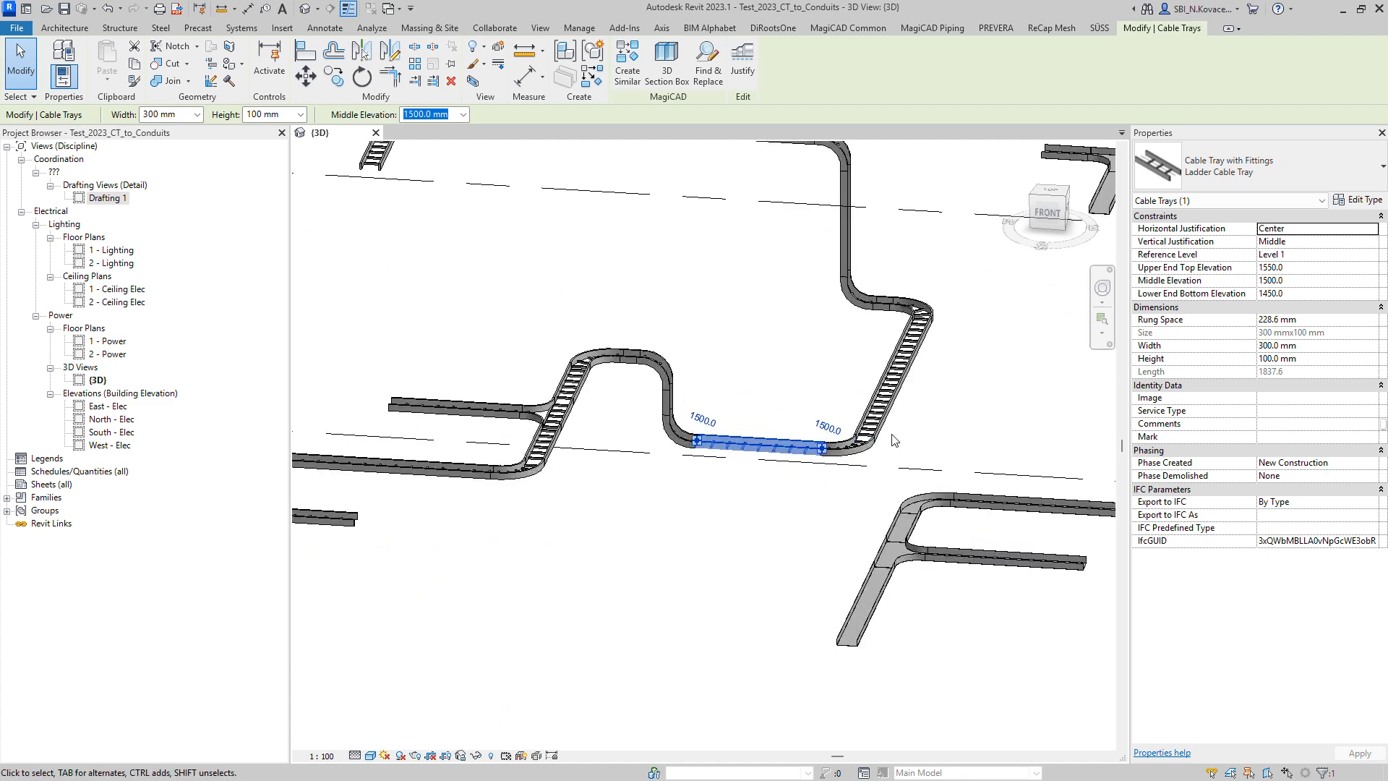
scroll(879, 450, down, 3)
shift+middle_drag(879, 449, 790, 511)
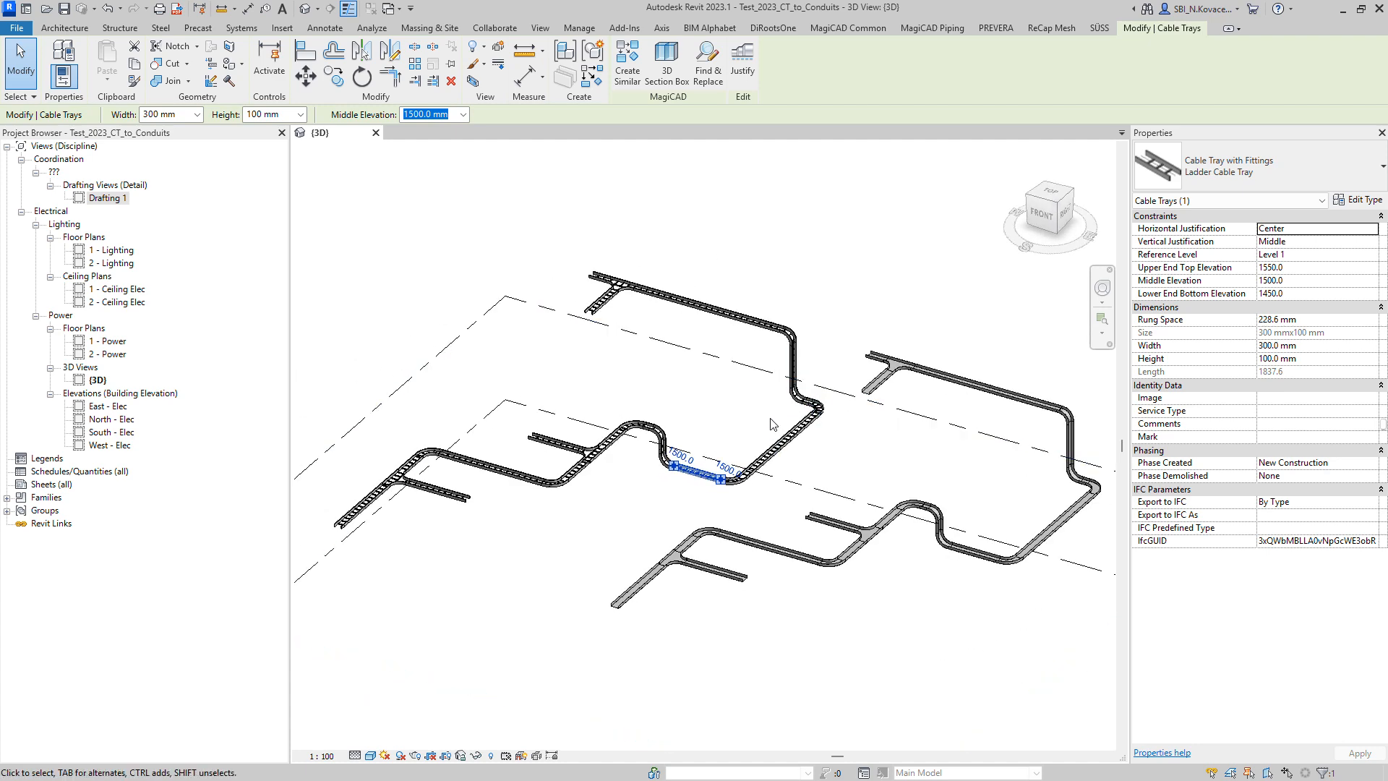
click(716, 414)
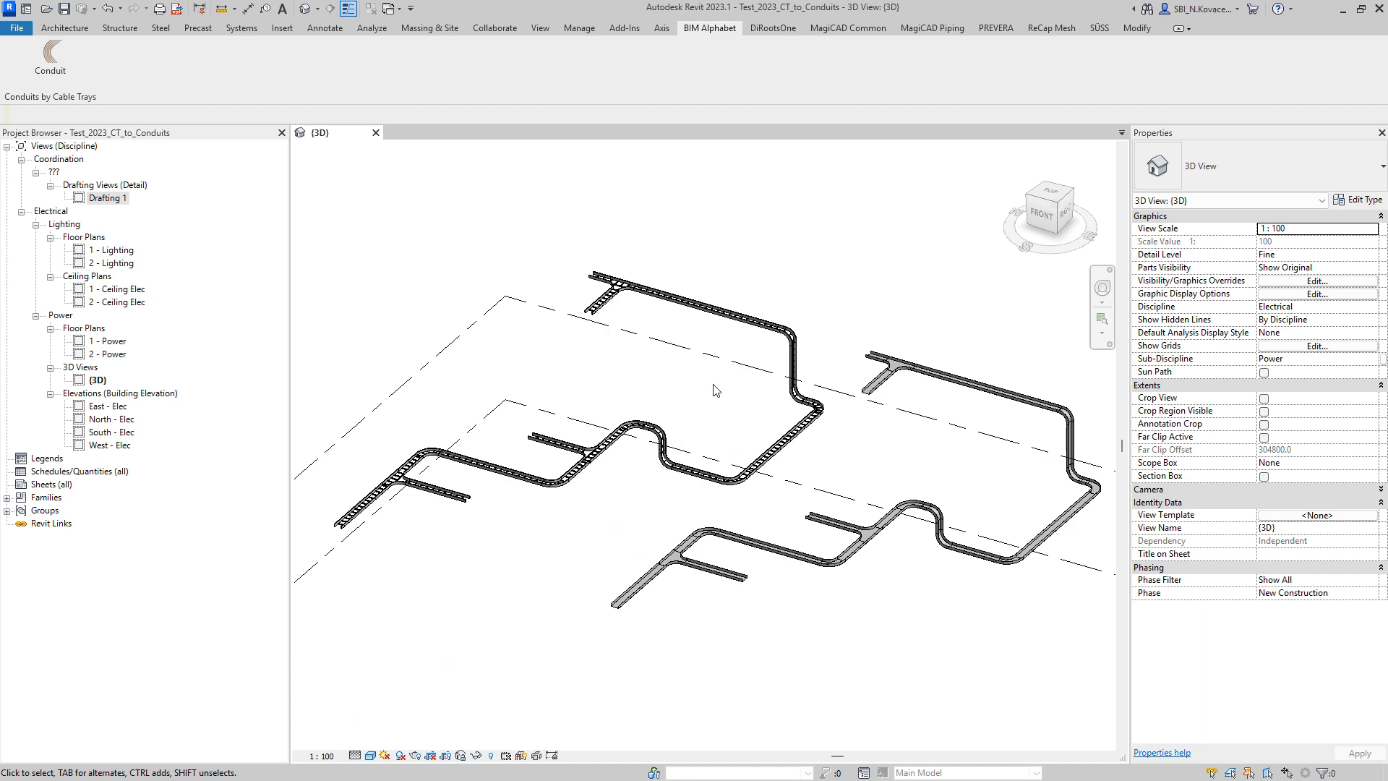
shift+middle_drag(669, 394, 689, 454)
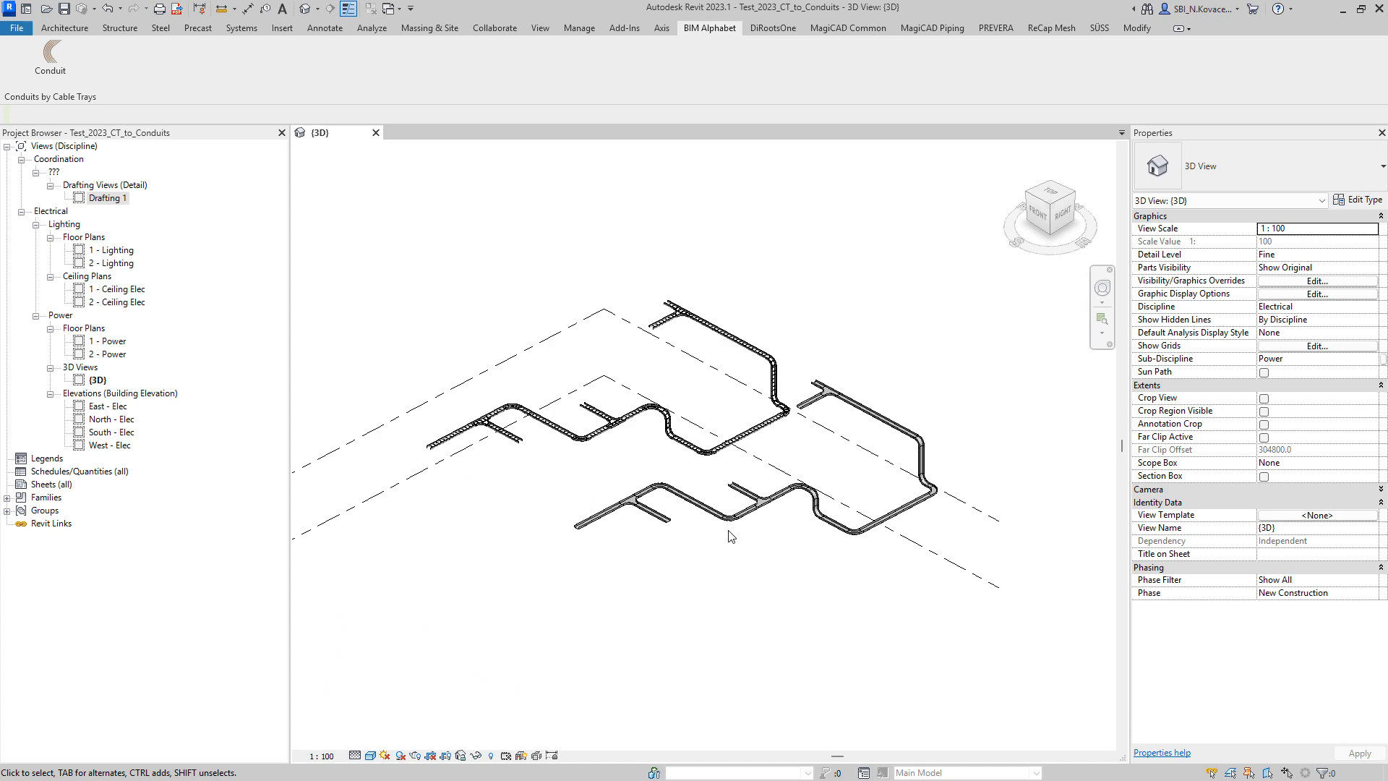
- Hide the Levels annotation category in the 3D view's visibility overrides
key(v)
key(v)
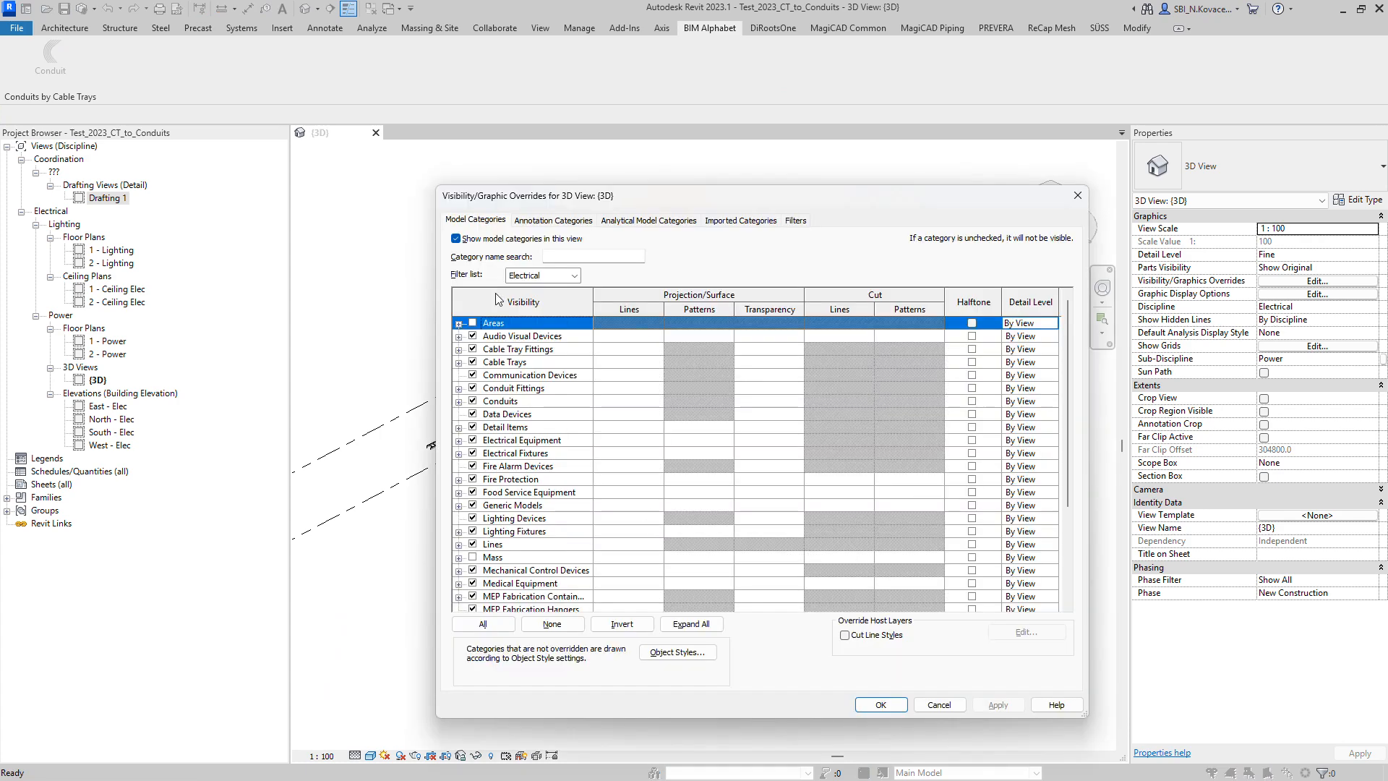
click(553, 227)
click(494, 423)
key(l)
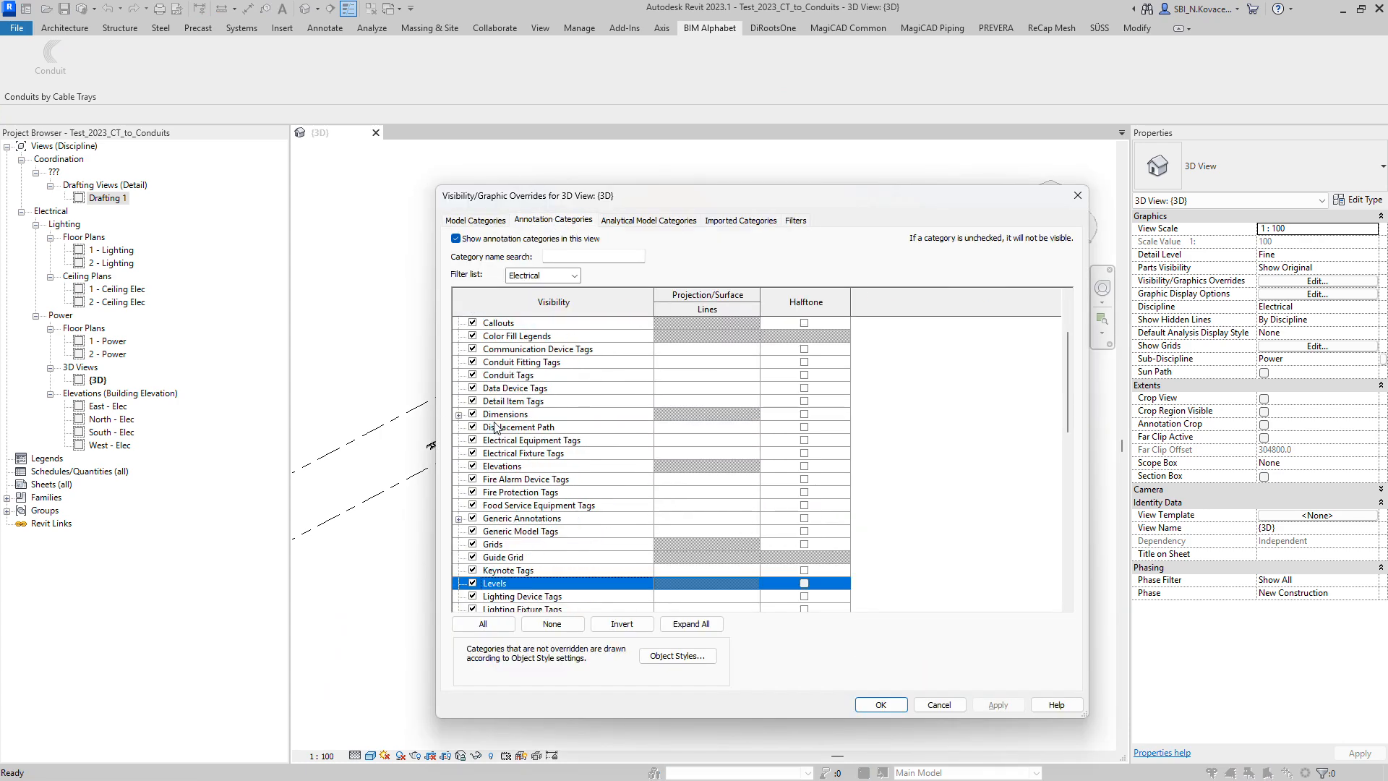
click(473, 583)
click(880, 704)
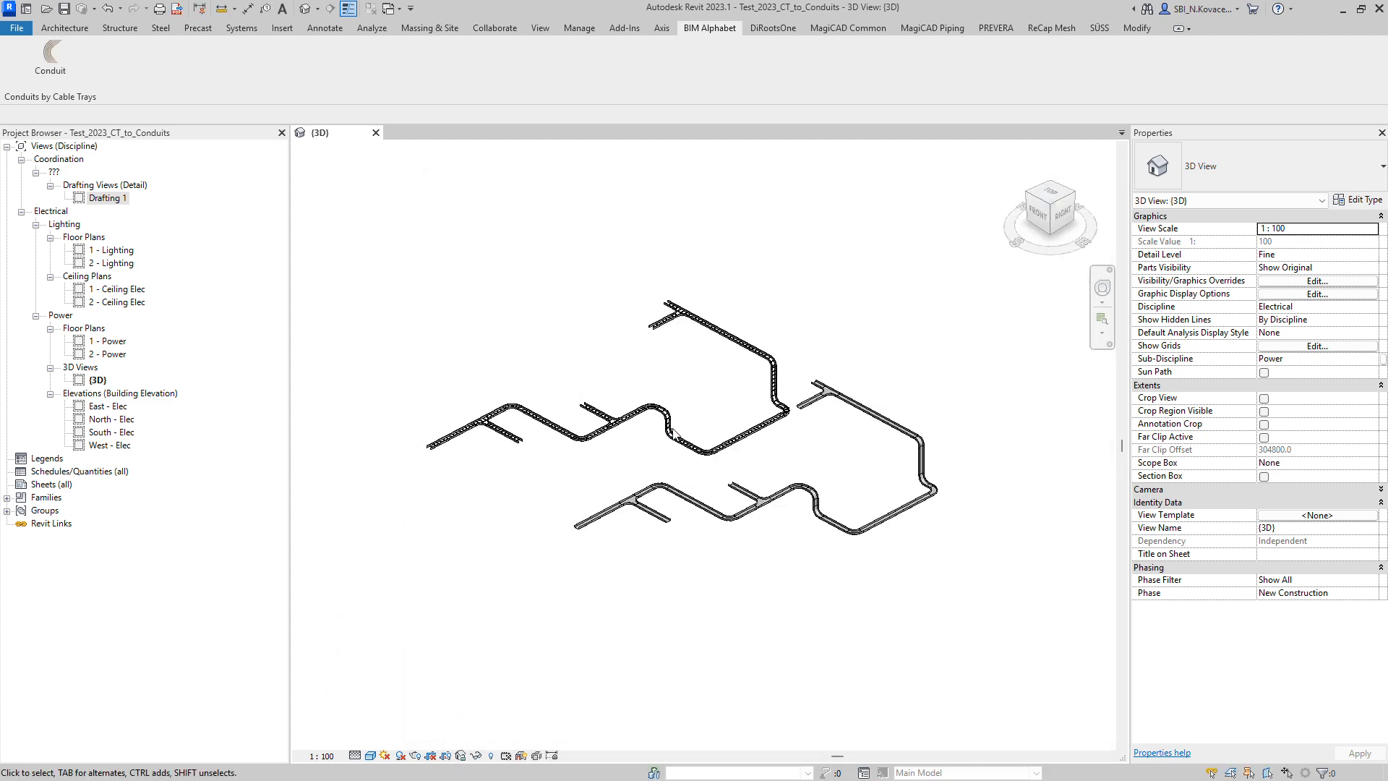
- Open the Conduits by Cable Trays dialog, review its drafting view and conduit type options, and place it clear of the model
scroll(720, 477, up, 3)
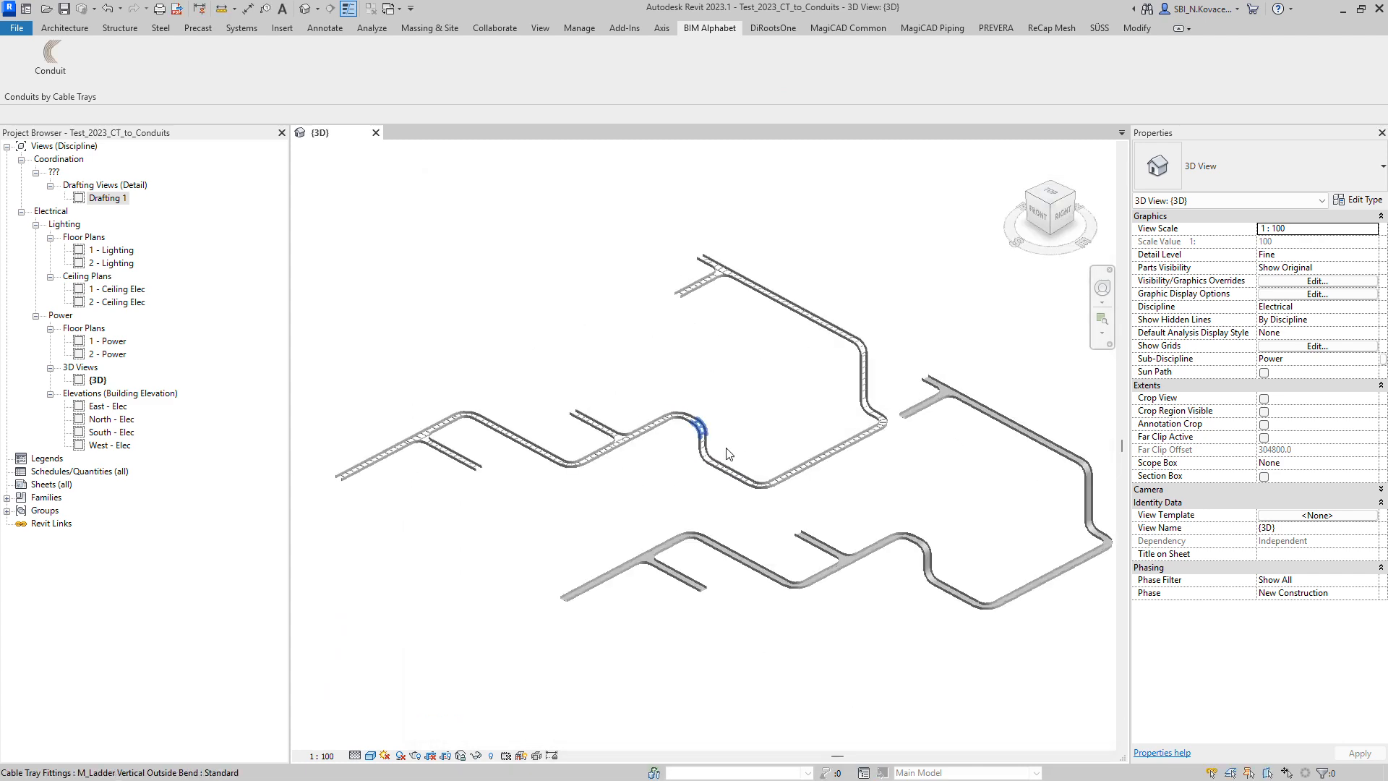
click(50, 56)
drag(623, 288, 336, 189)
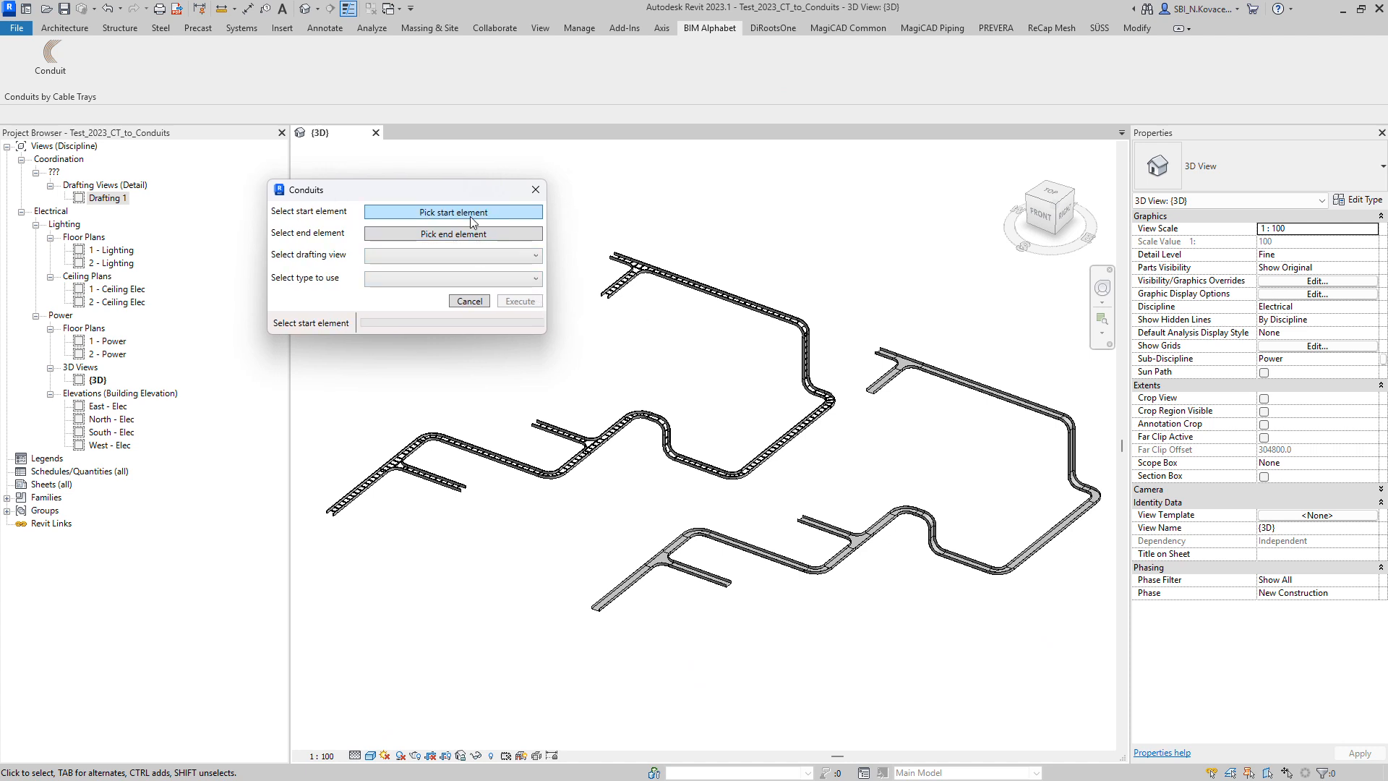
click(469, 259)
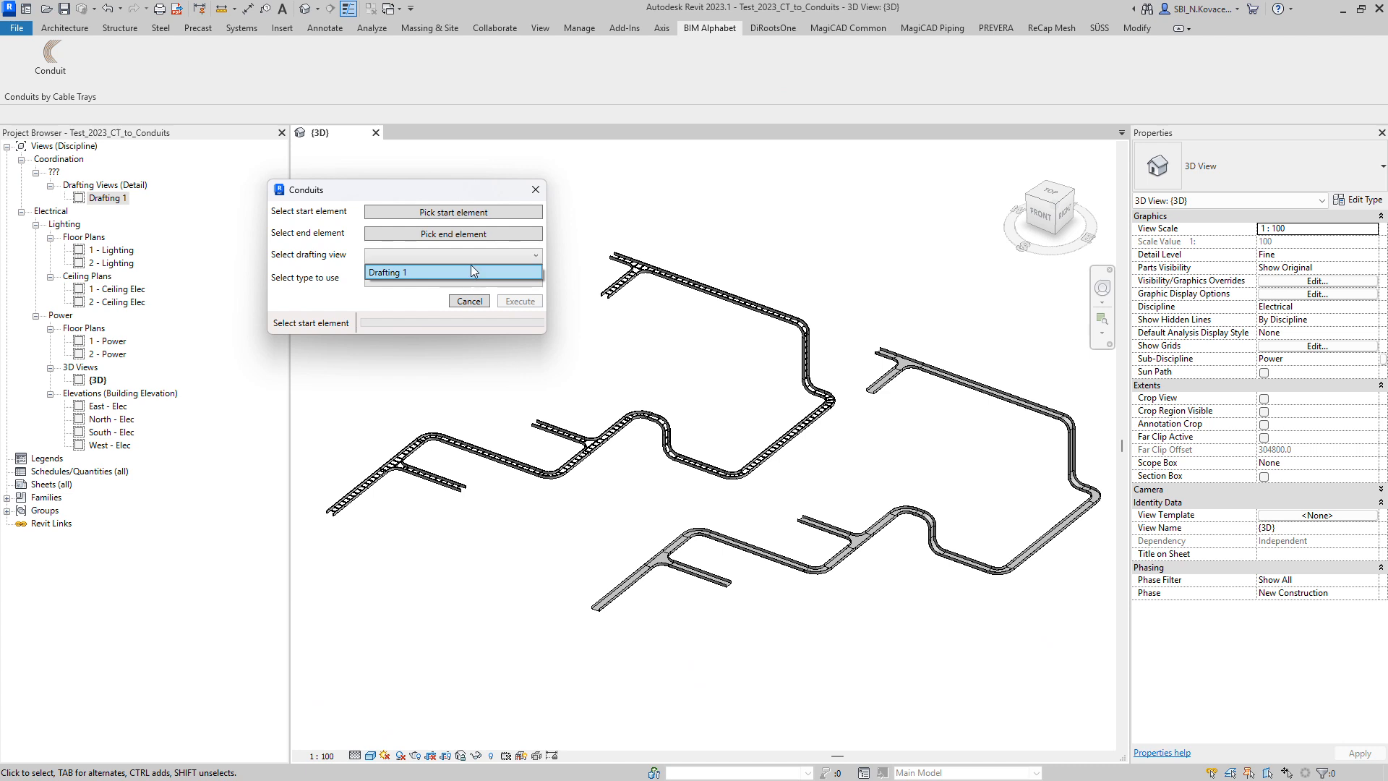
click(471, 269)
click(456, 280)
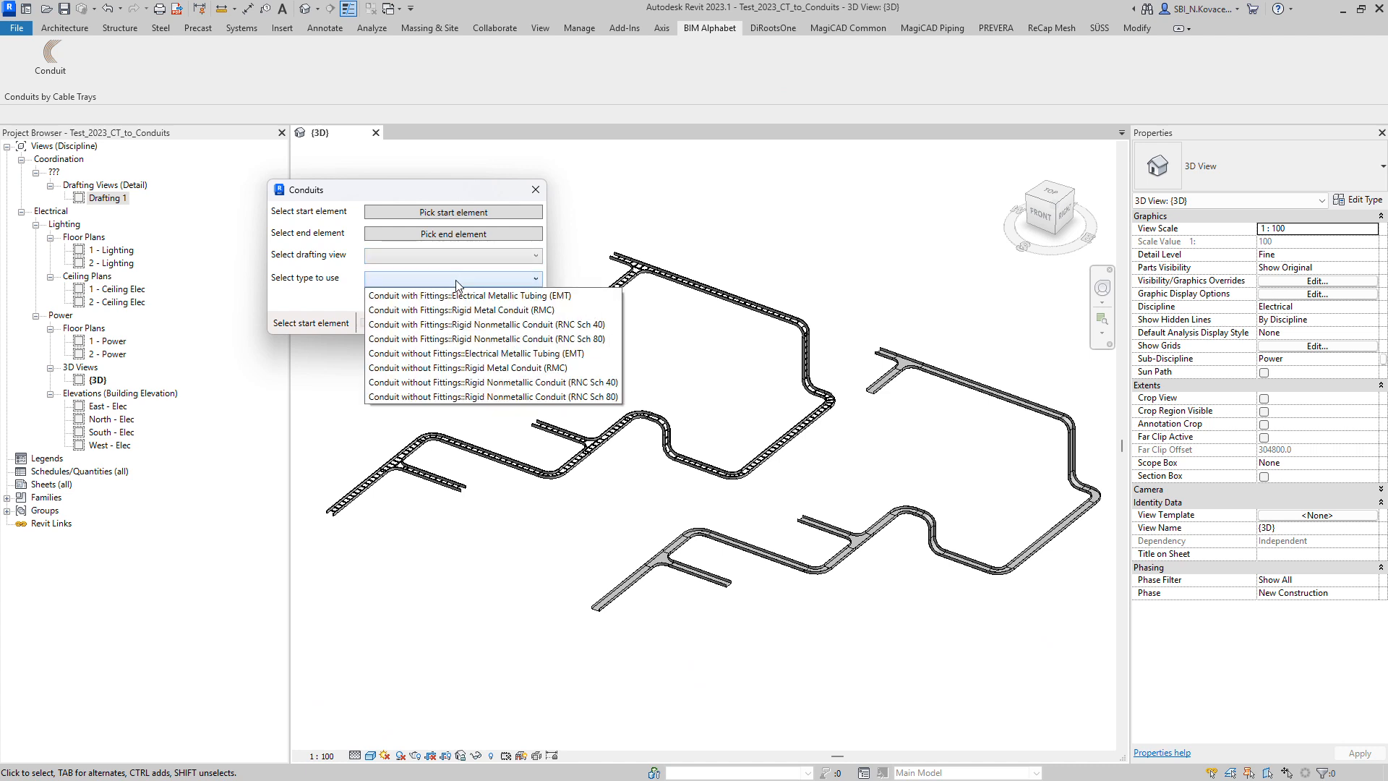
click(456, 279)
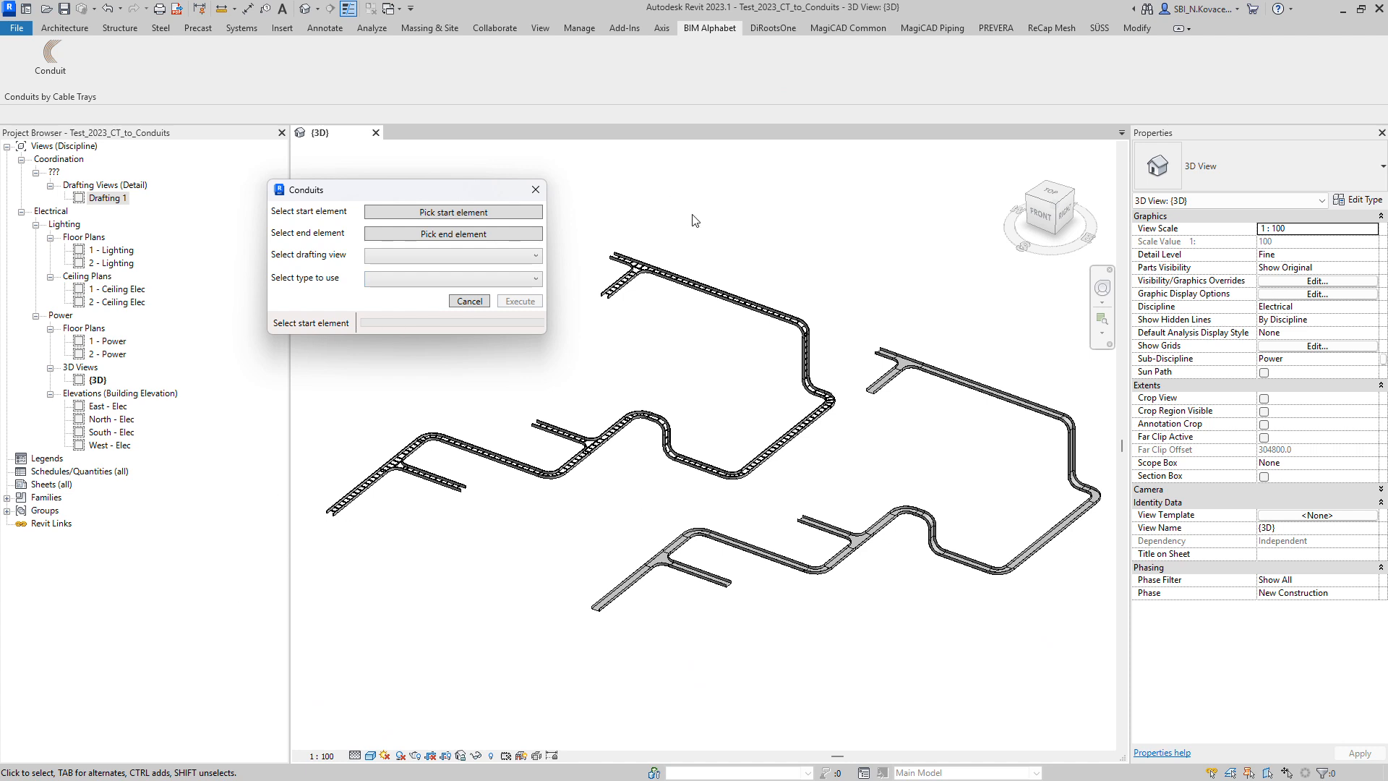
drag(504, 201, 482, 183)
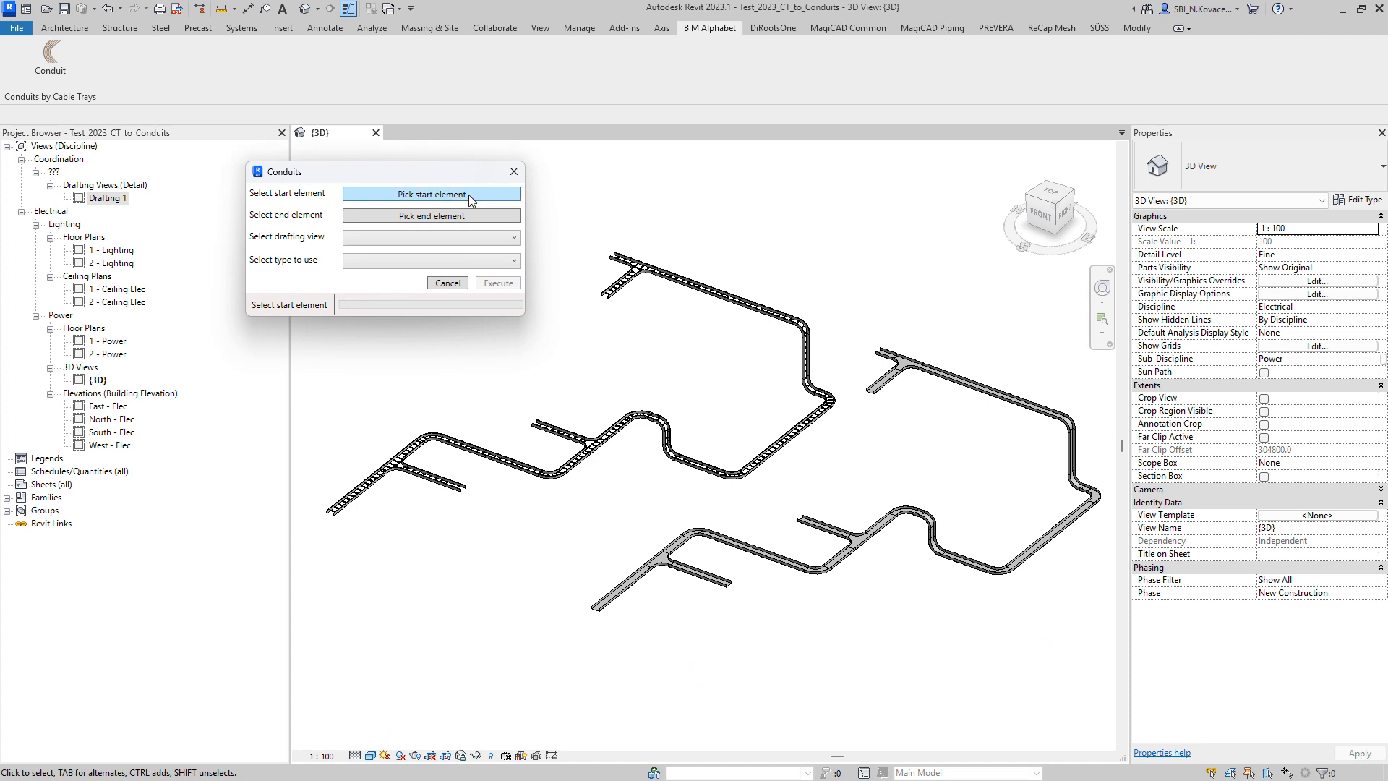
- Pick the ladder run's first straight tray as start element and the short branch at its far tee as end element
click(462, 195)
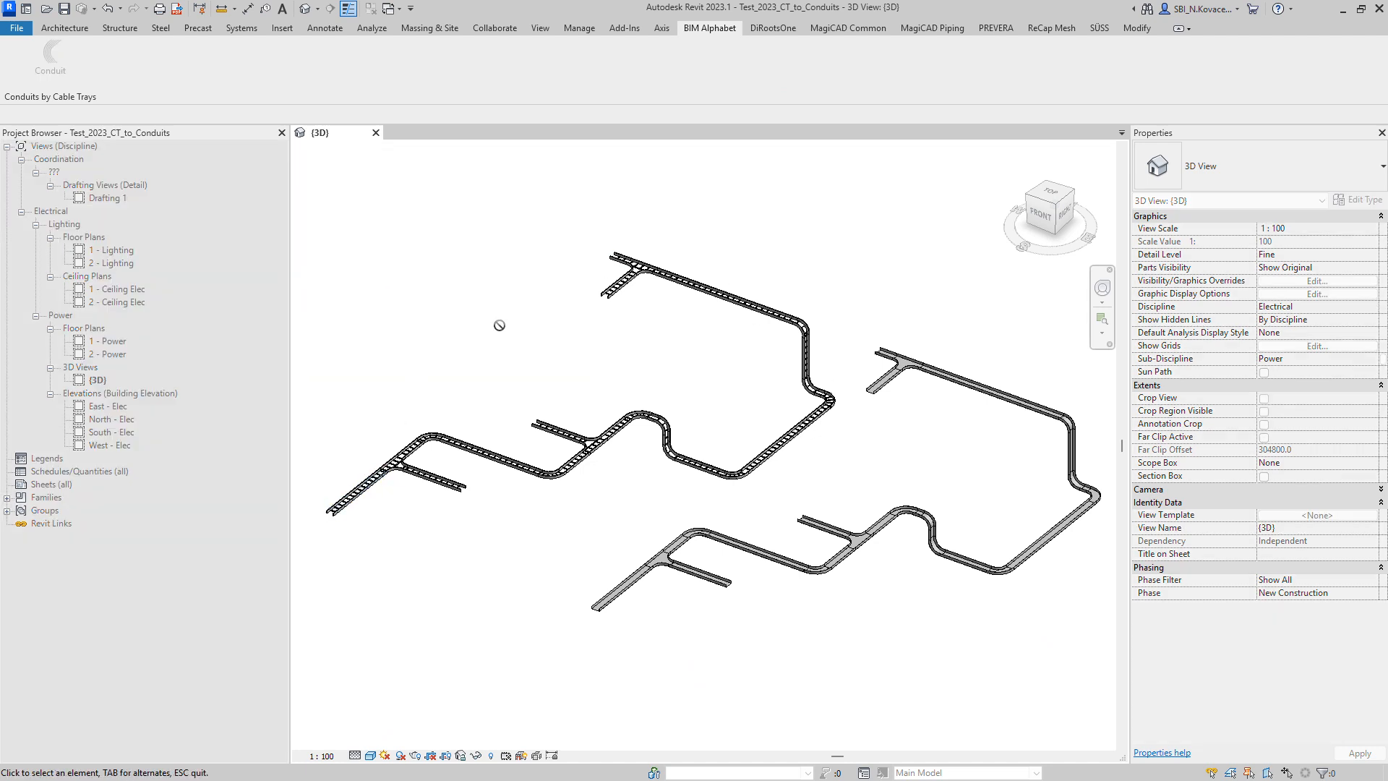
click(385, 478)
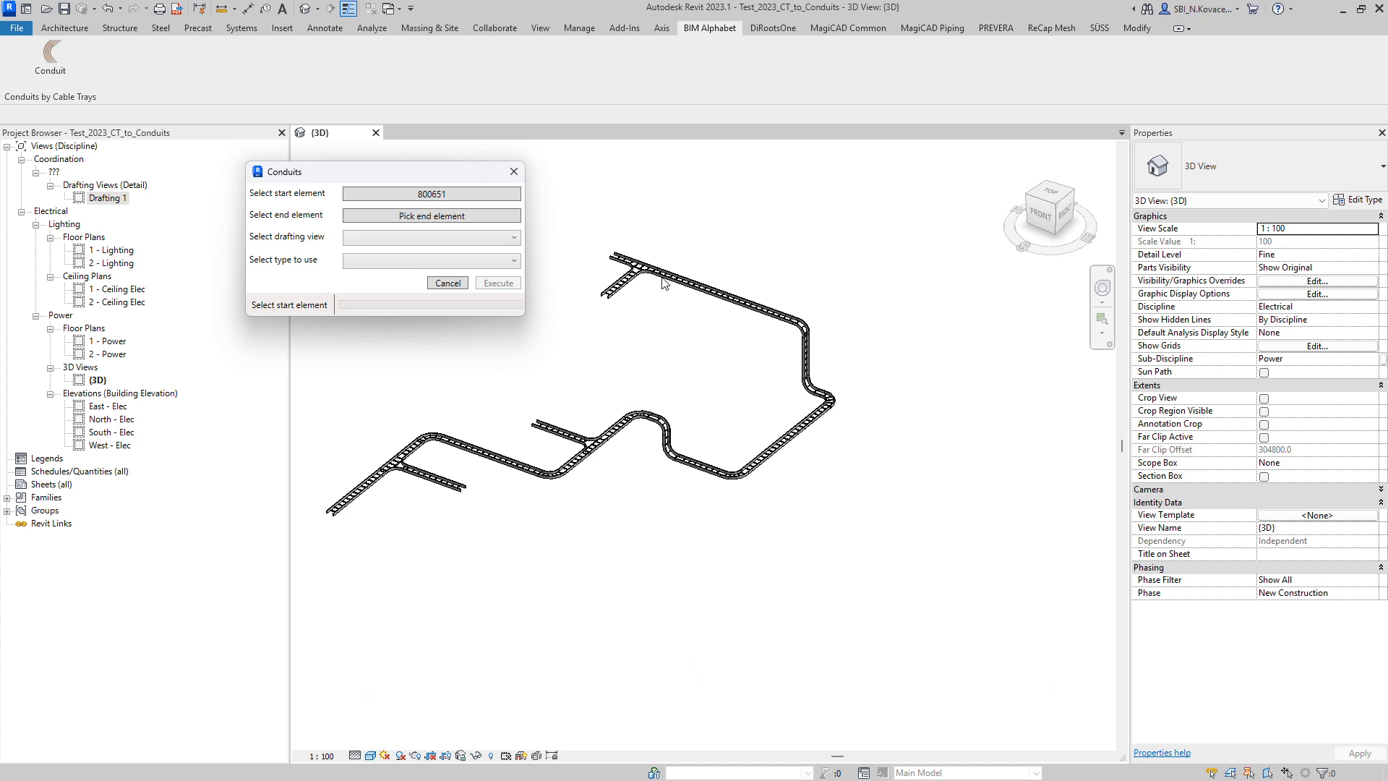
click(475, 218)
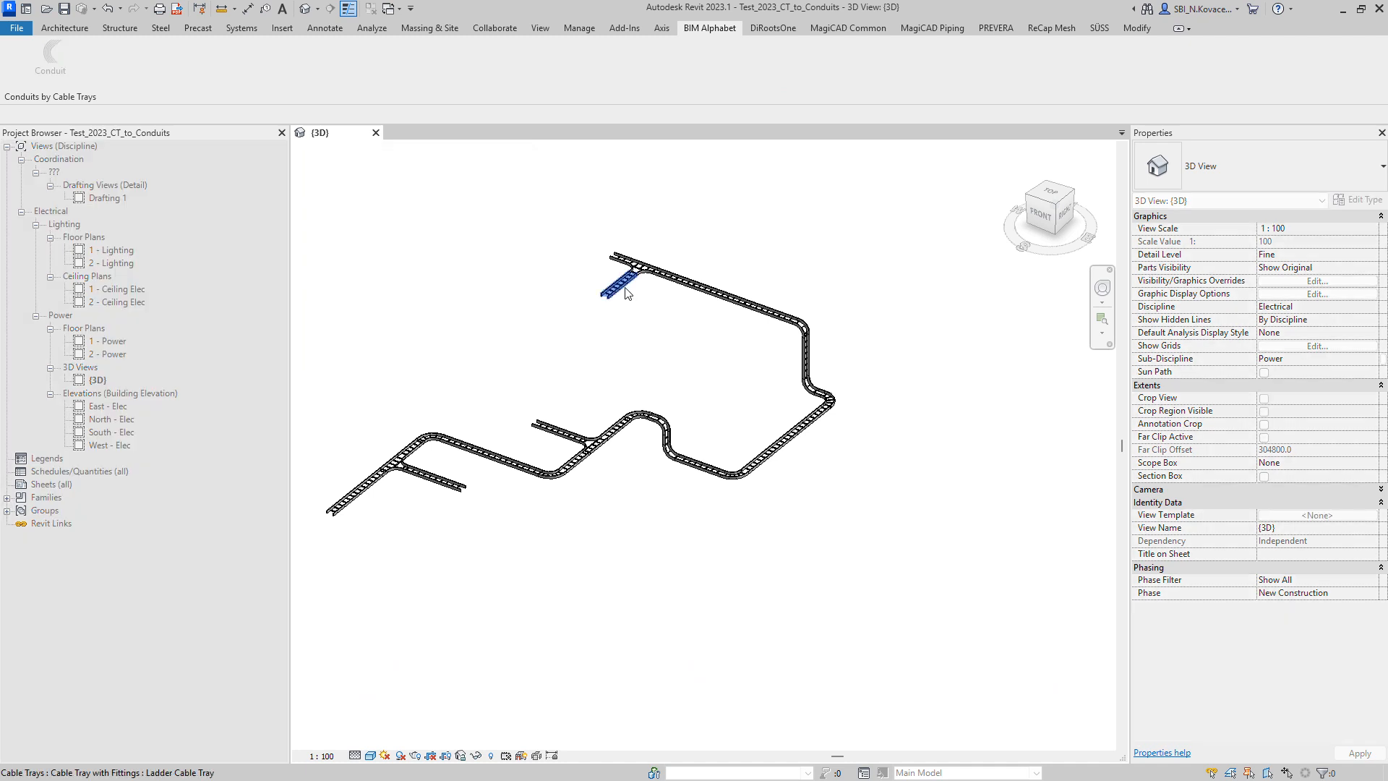
click(628, 294)
- Generate the conduits using drafting view Drafting 1 and type Conduit without Fittings: Electrical Metallic Tubing (EMT)
click(484, 243)
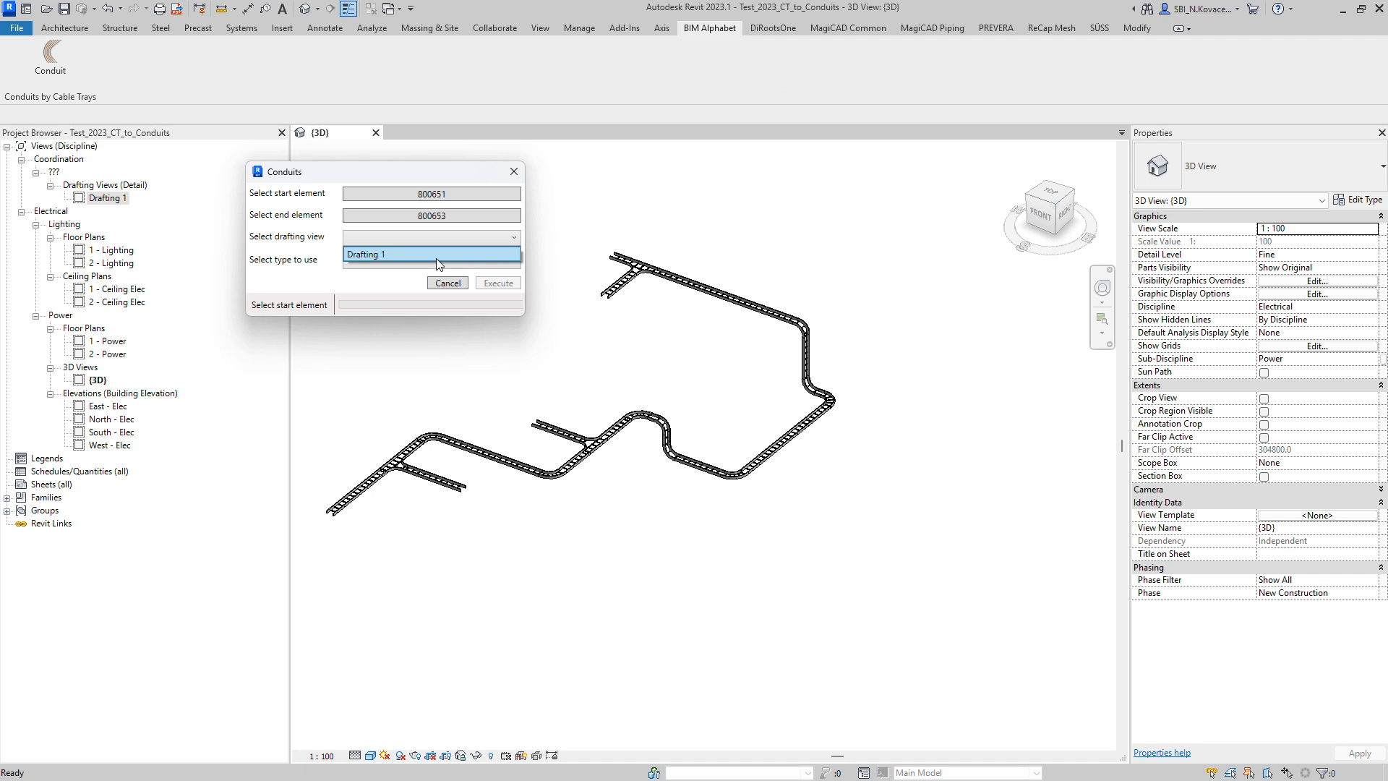
click(437, 256)
click(442, 262)
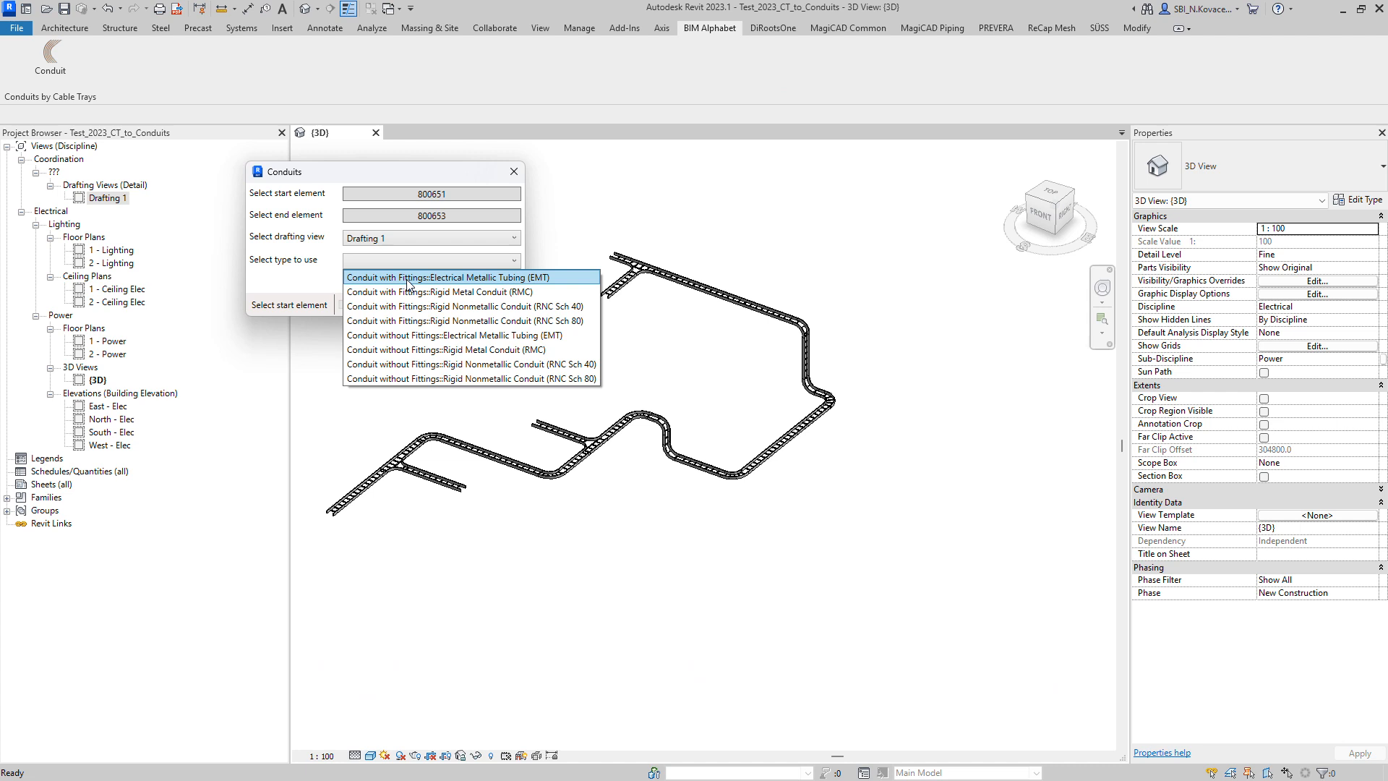
click(455, 336)
click(508, 284)
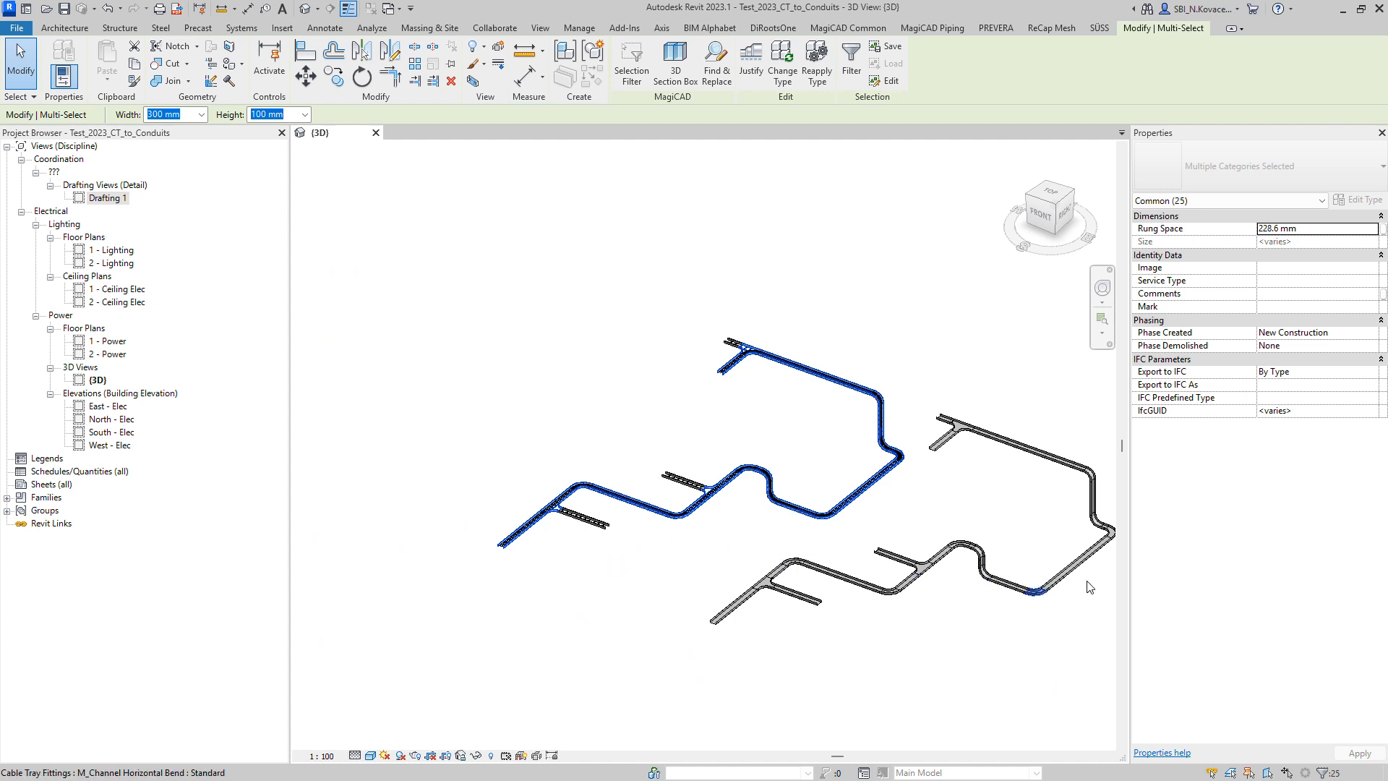
- Compare the generated conduits at the start of the ladder tray with the cross-section layout in the Drafting 1 view
scroll(556, 563, up, 3)
scroll(481, 561, up, 4)
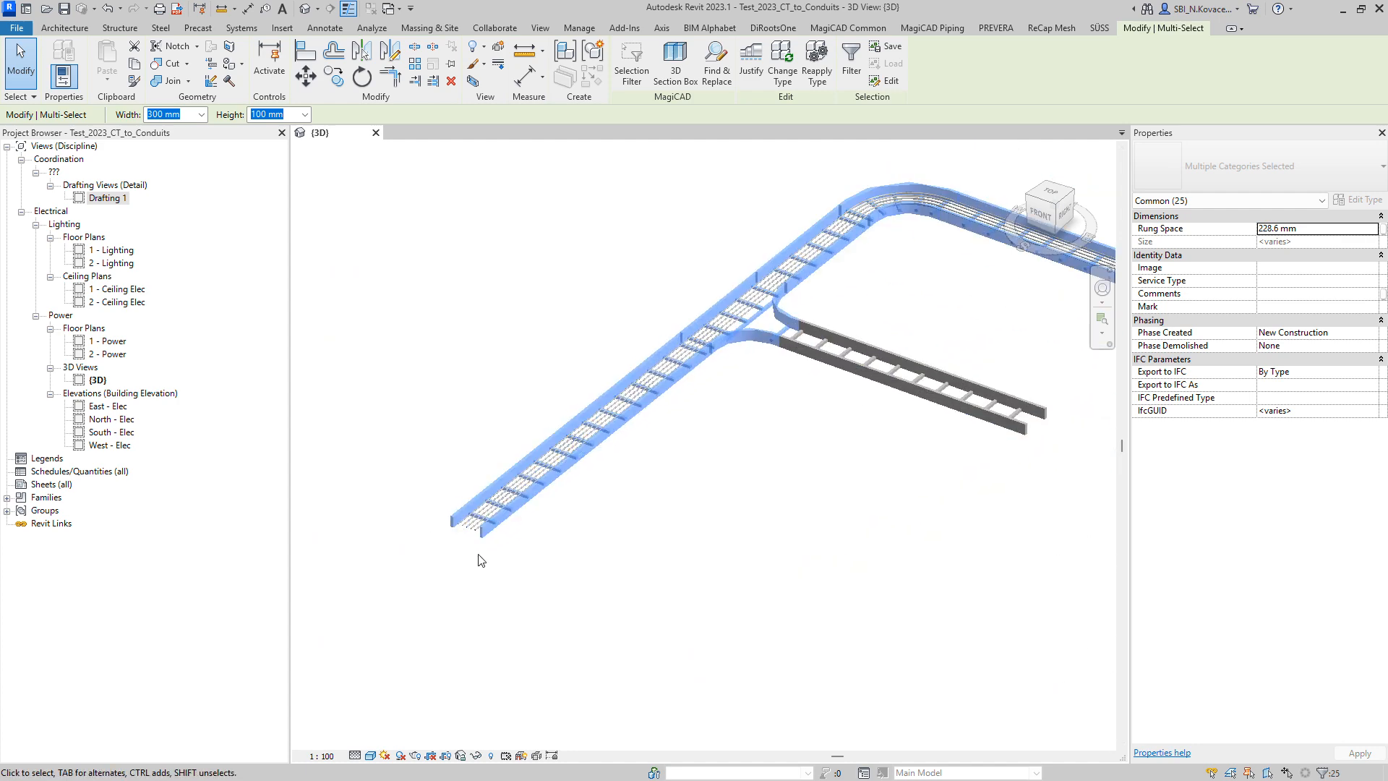
click(511, 592)
click(480, 517)
shift+middle_drag(510, 573, 483, 510)
double_click(114, 198)
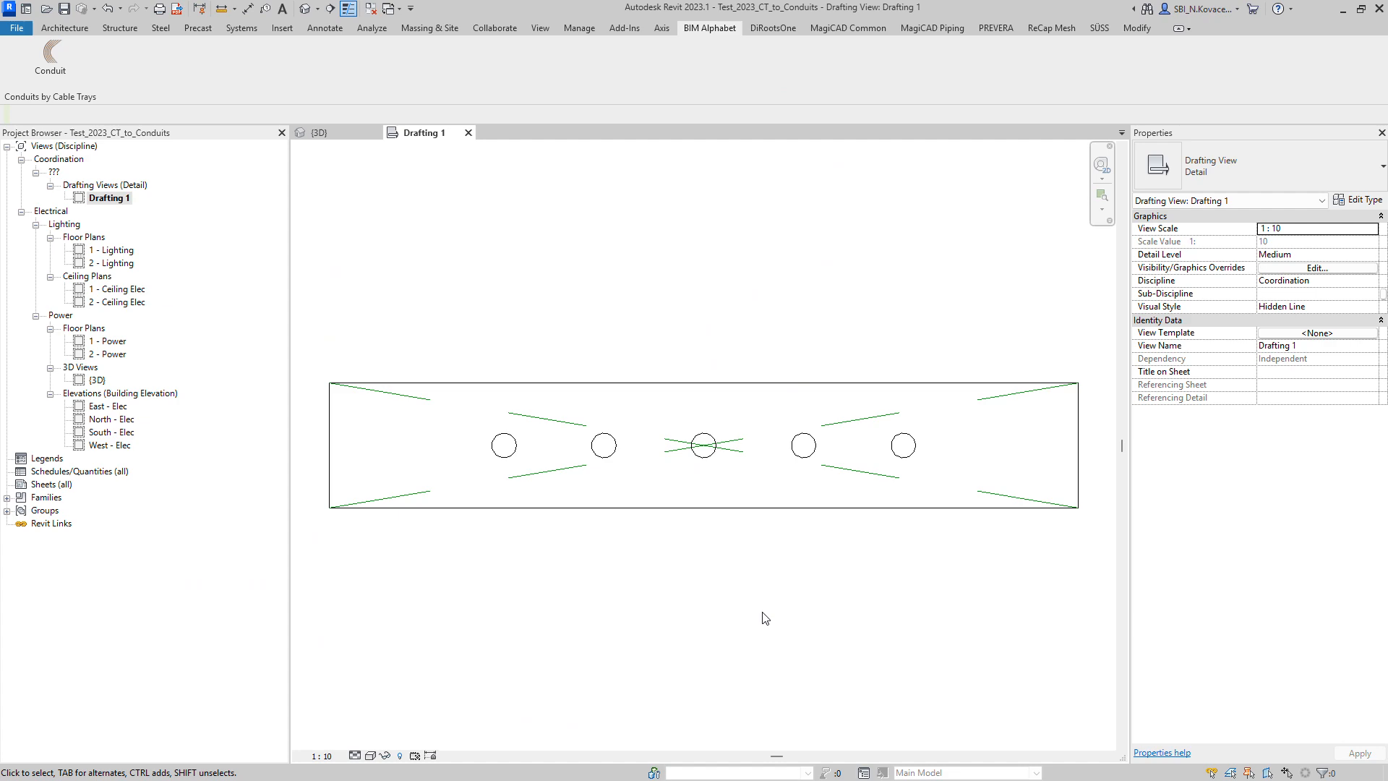
click(340, 133)
- Inspect the first horizontal bend, checking the properties of its tray fitting and of the outer conduit elbow
shift+middle_drag(678, 629, 685, 598)
scroll(694, 231, up, 5)
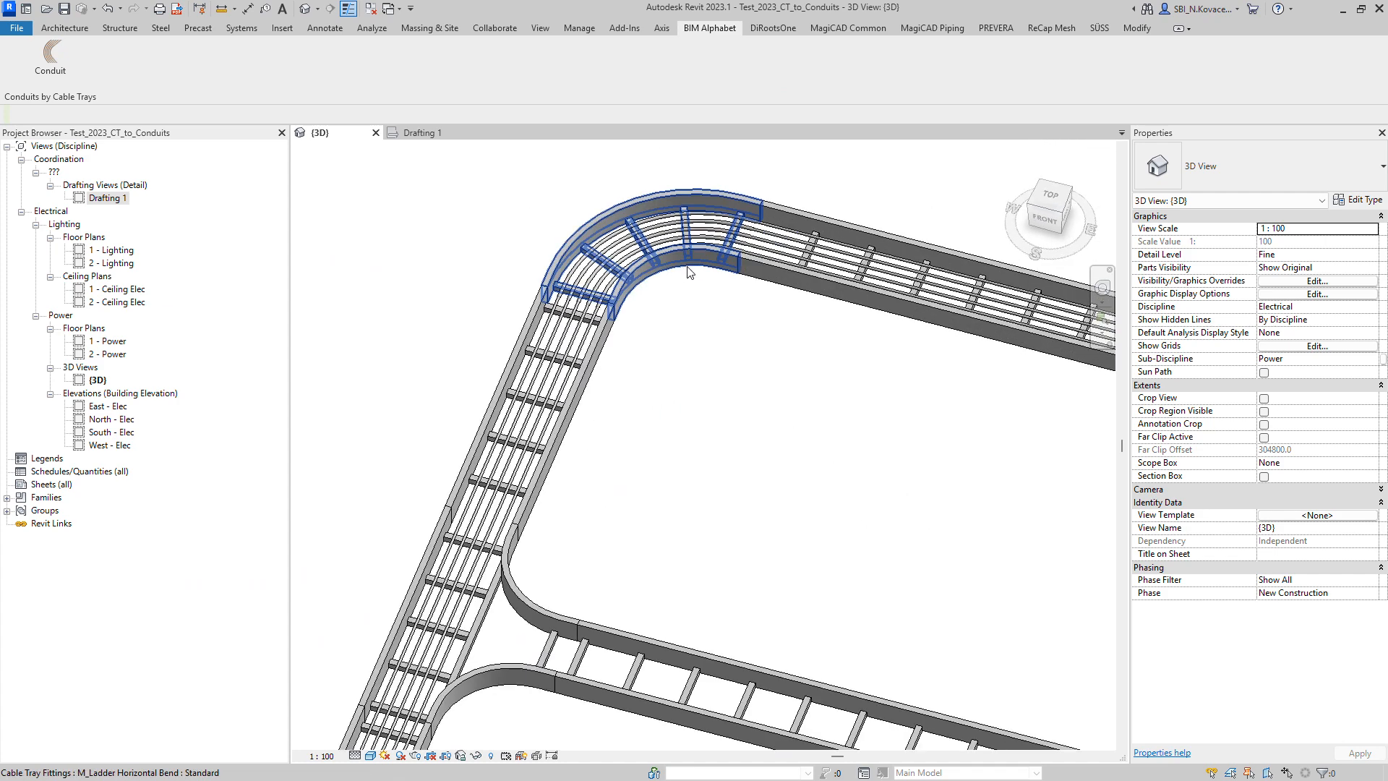
click(694, 231)
shift+middle_drag(713, 417, 712, 428)
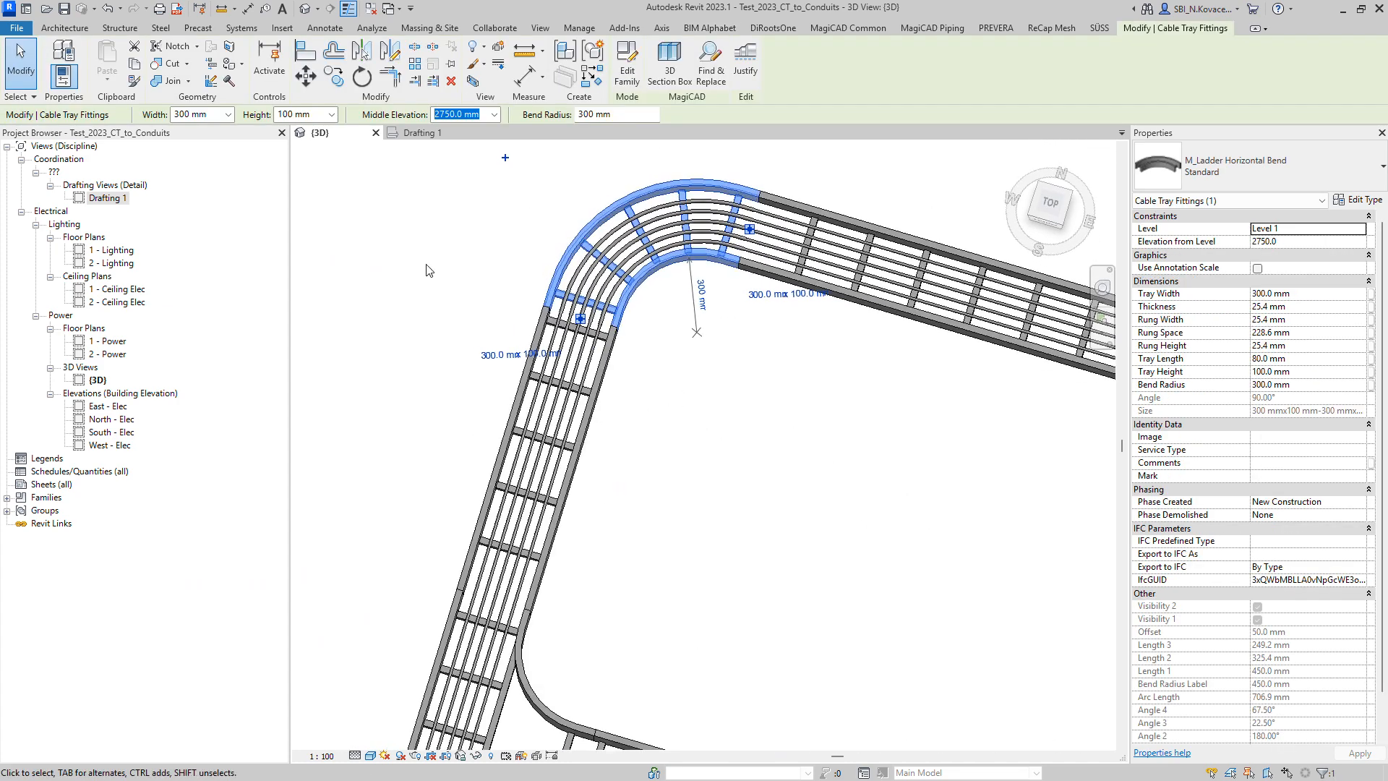
click(626, 231)
shift+middle_drag(626, 231, 620, 311)
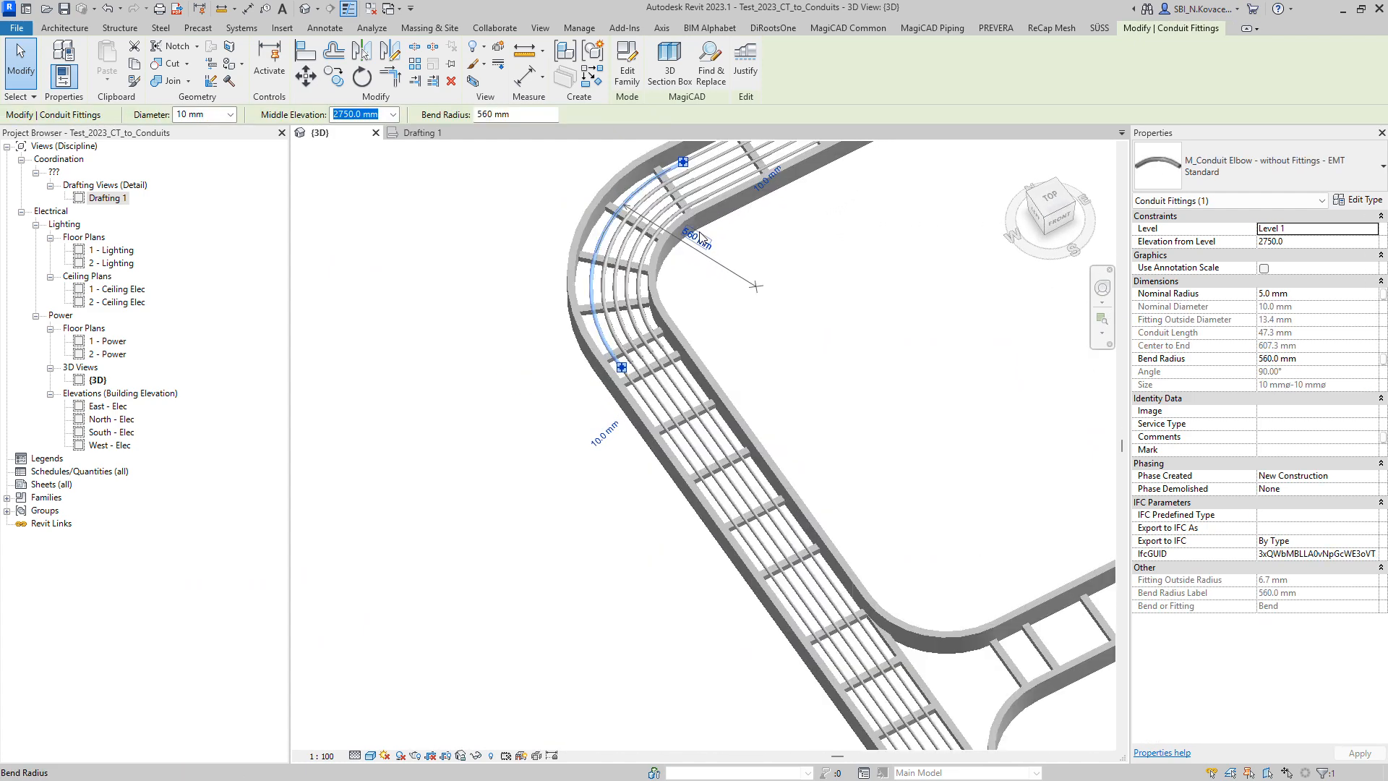
scroll(611, 313, up, 3)
scroll(611, 314, down, 4)
scroll(794, 480, up, 2)
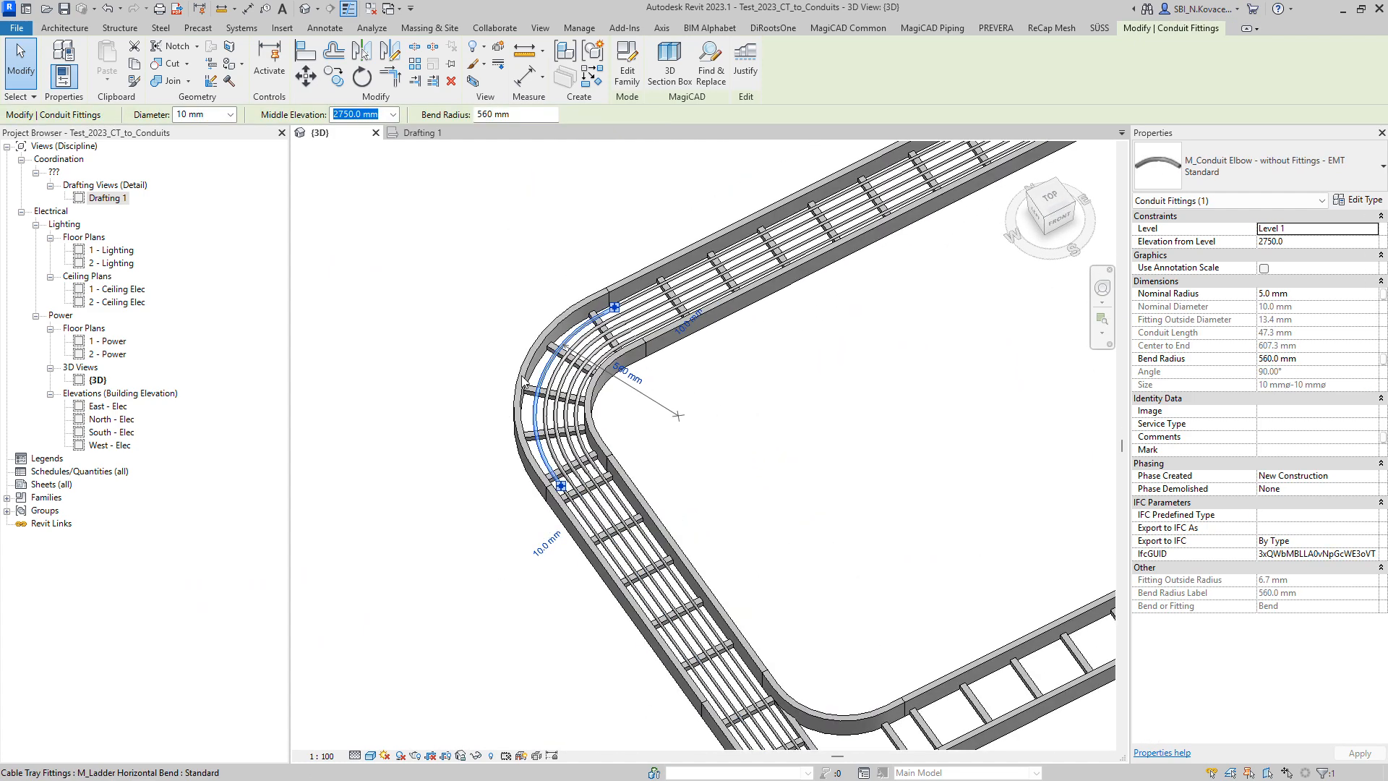
- Follow the conduits along the ladder run, inspecting the vertical outside bend and the horizontal bend on the lower level
scroll(794, 480, down, 2)
middle_drag(794, 480, 744, 457)
click(805, 389)
scroll(744, 457, down, 3)
middle_drag(926, 286, 871, 607)
scroll(778, 268, up, 5)
click(773, 223)
shift+middle_drag(878, 453, 738, 412)
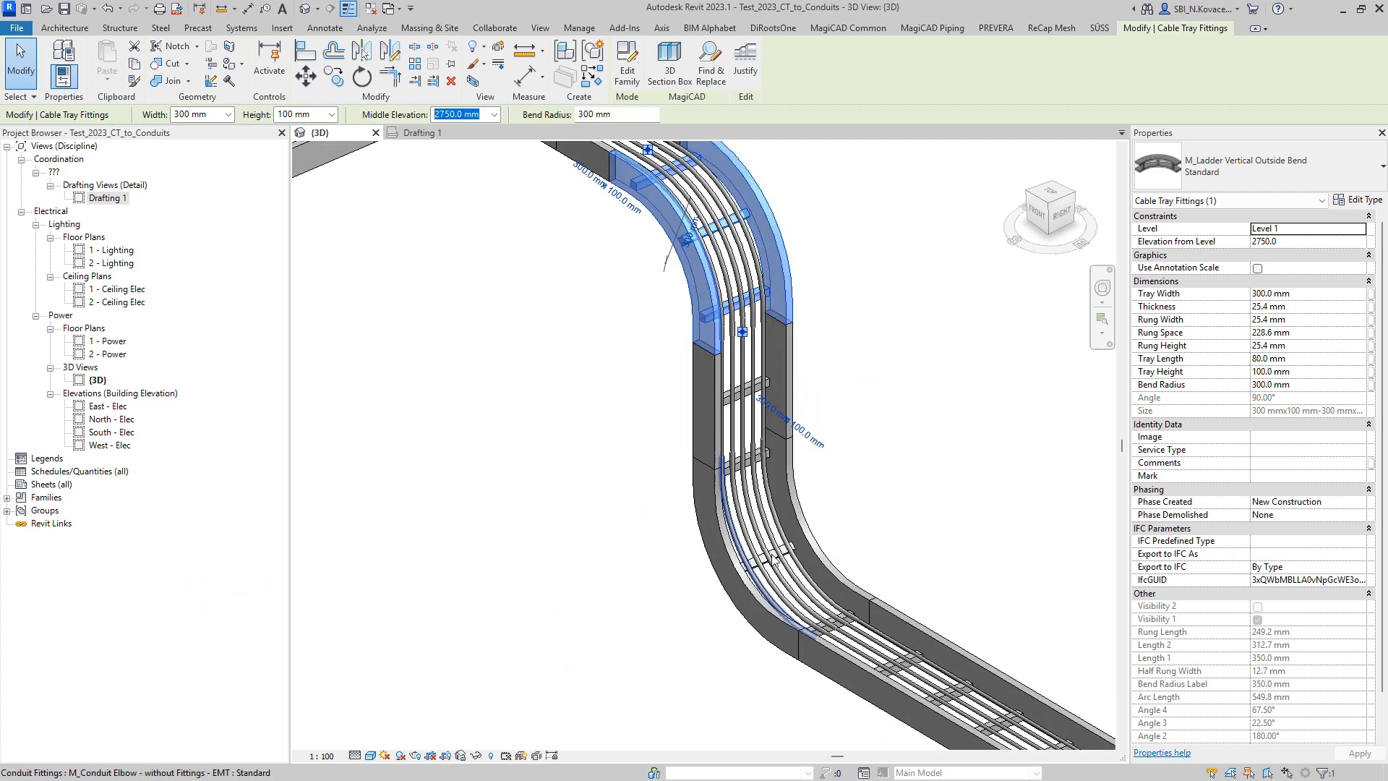
scroll(477, 377, down, 4)
shift+middle_drag(853, 669, 729, 741)
click(738, 605)
shift+middle_drag(672, 642, 671, 541)
scroll(621, 499, up, 5)
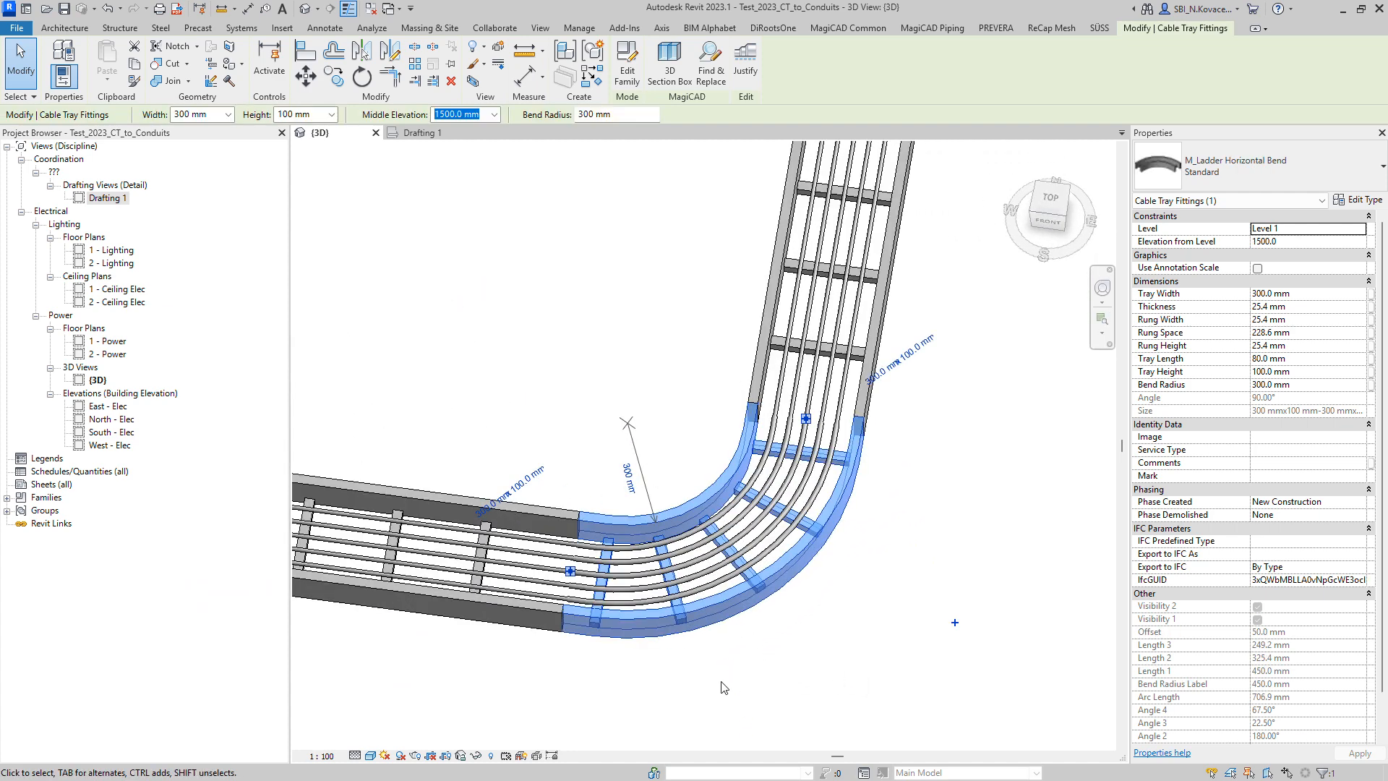
- Inspect the conduits along the remaining ladder run up to the far tee and branch, ending with both runs in view
scroll(663, 664, down, 4)
scroll(663, 663, down, 3)
shift+middle_drag(663, 663, 730, 473)
scroll(714, 401, up, 4)
click(715, 401)
scroll(715, 401, up, 3)
scroll(749, 400, down, 2)
shift+middle_drag(749, 399, 497, 619)
scroll(440, 452, down, 3)
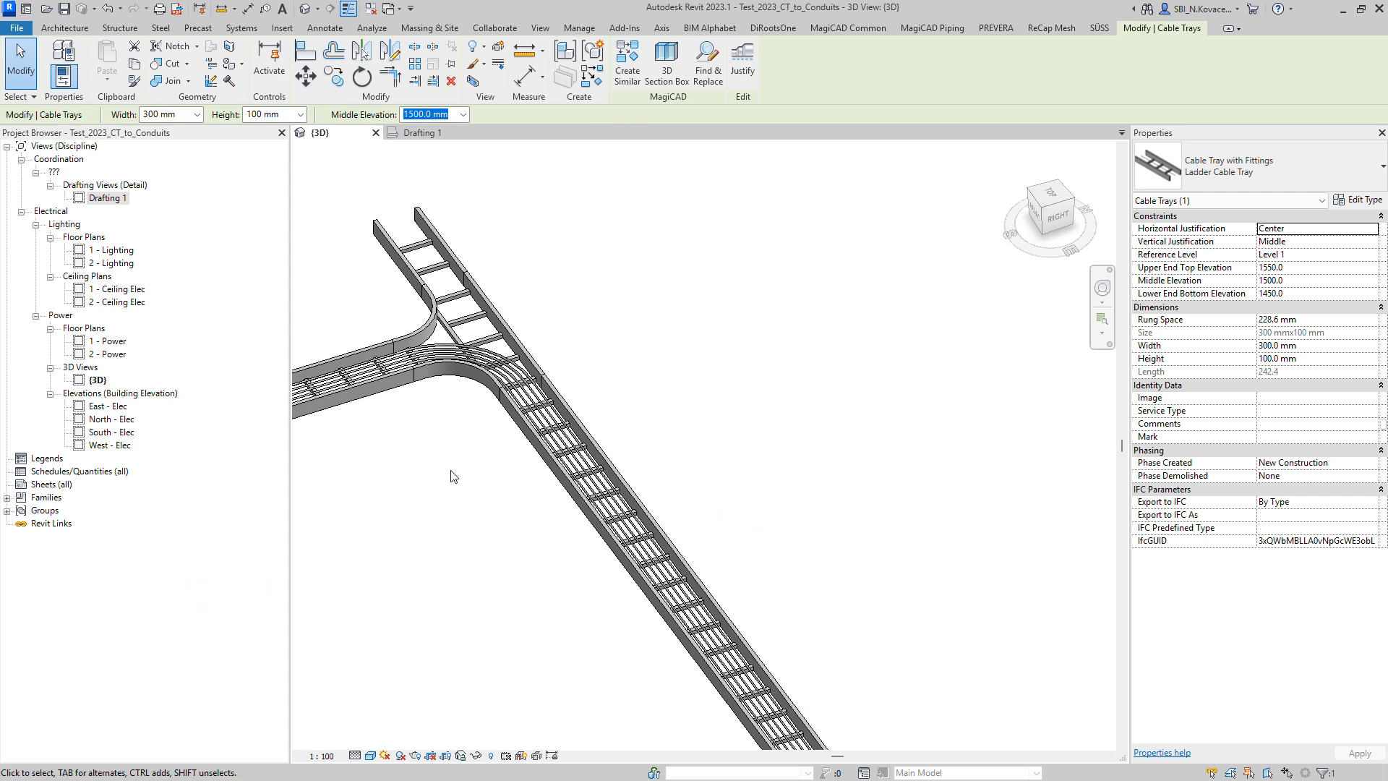
click(437, 396)
shift+middle_drag(414, 460, 654, 519)
scroll(571, 289, down, 3)
scroll(572, 293, down, 4)
shift+middle_drag(578, 462, 606, 505)
key(Escape)
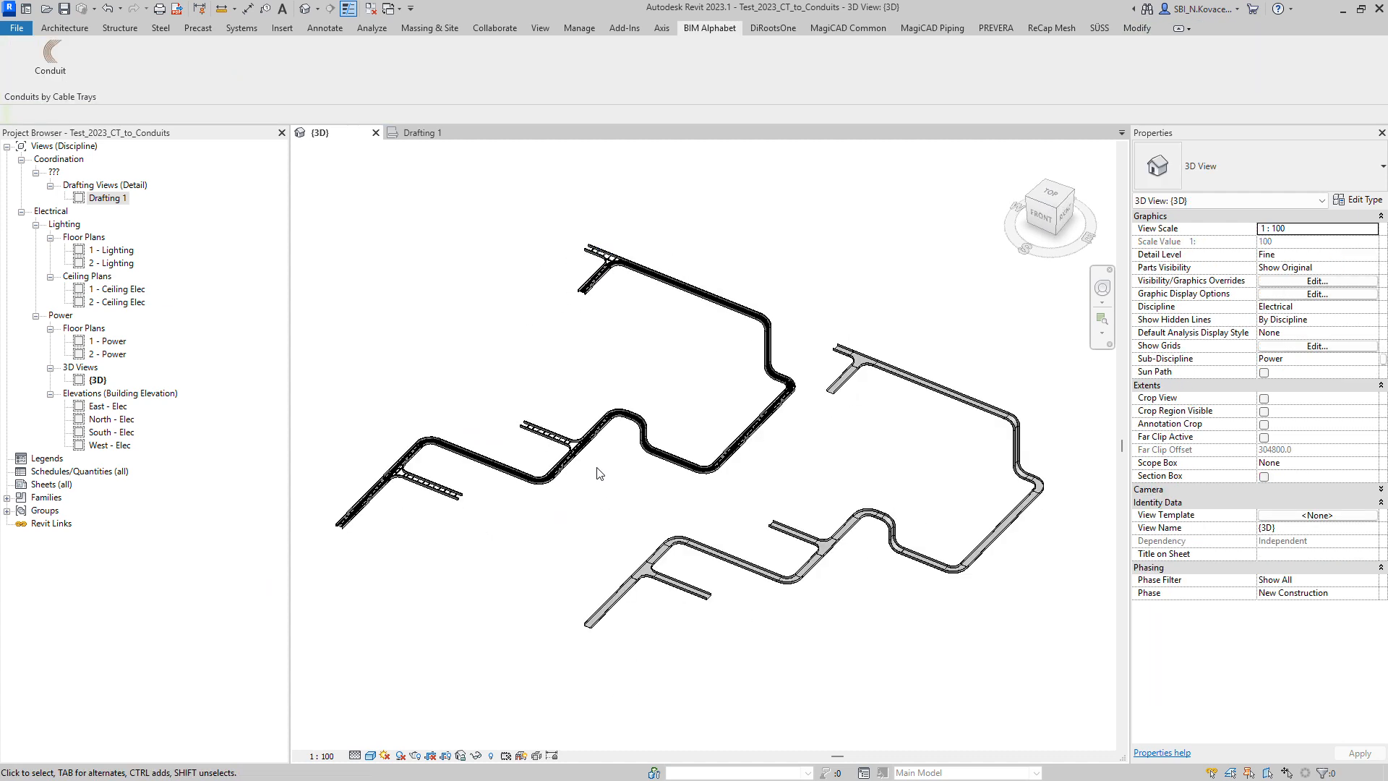
- Check the channel cable tray's properties and review the conduit cross-section in the Drafting 1 view before returning to the 3D view
click(851, 530)
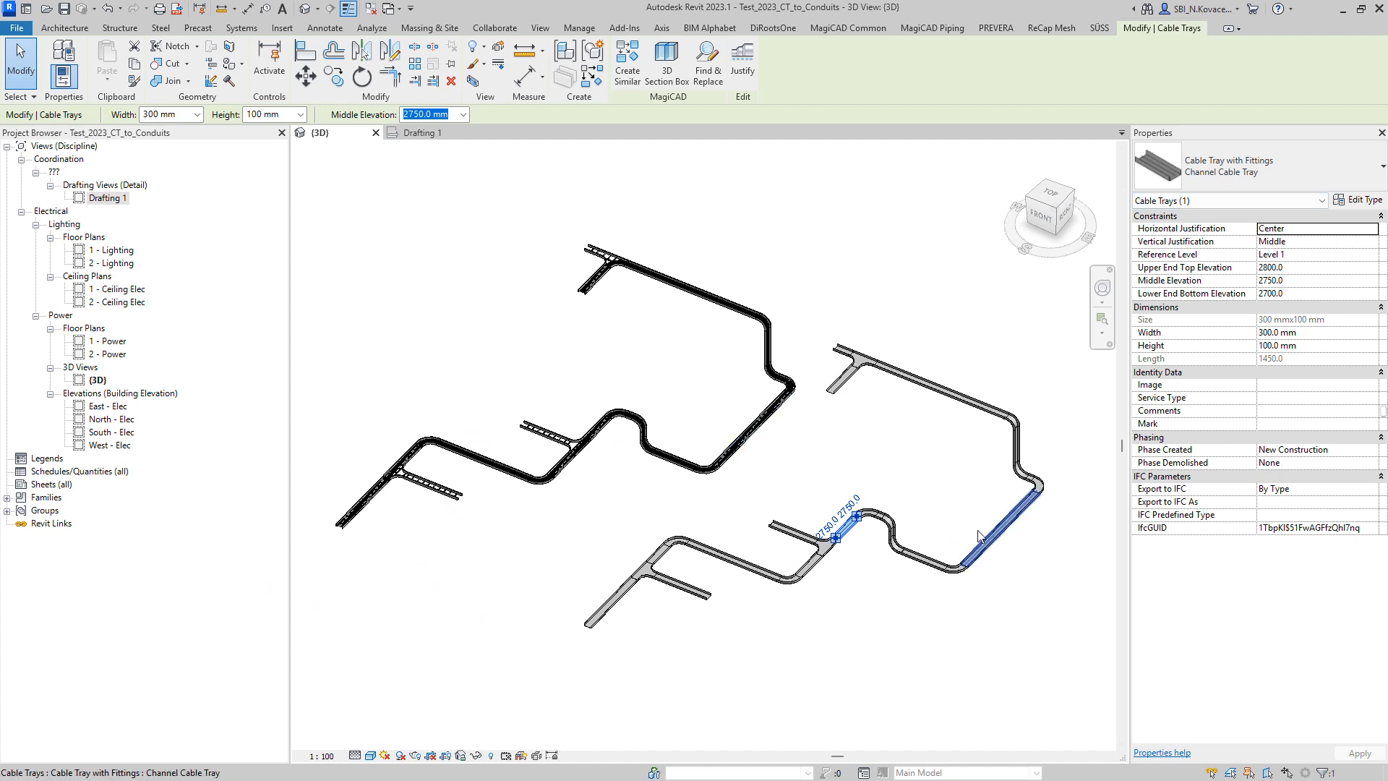
double_click(107, 197)
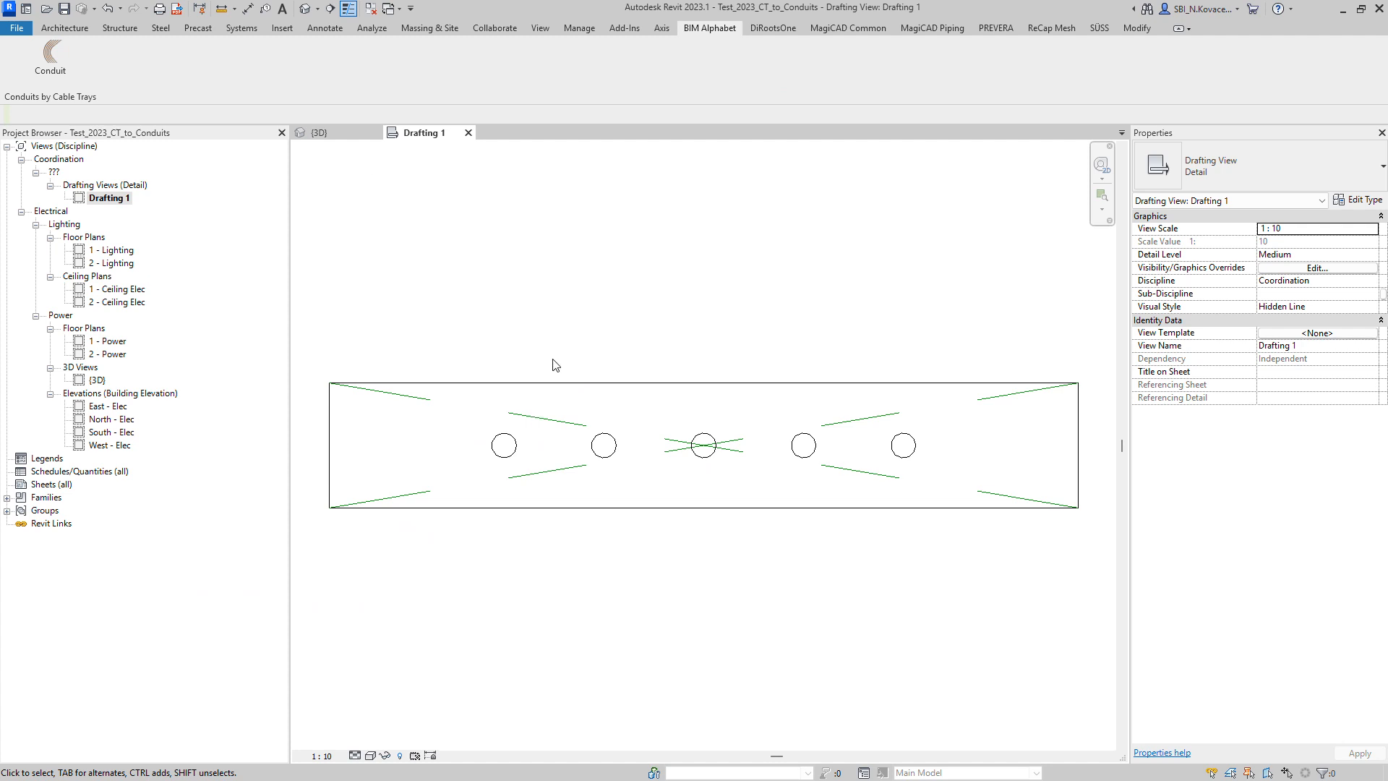
click(336, 133)
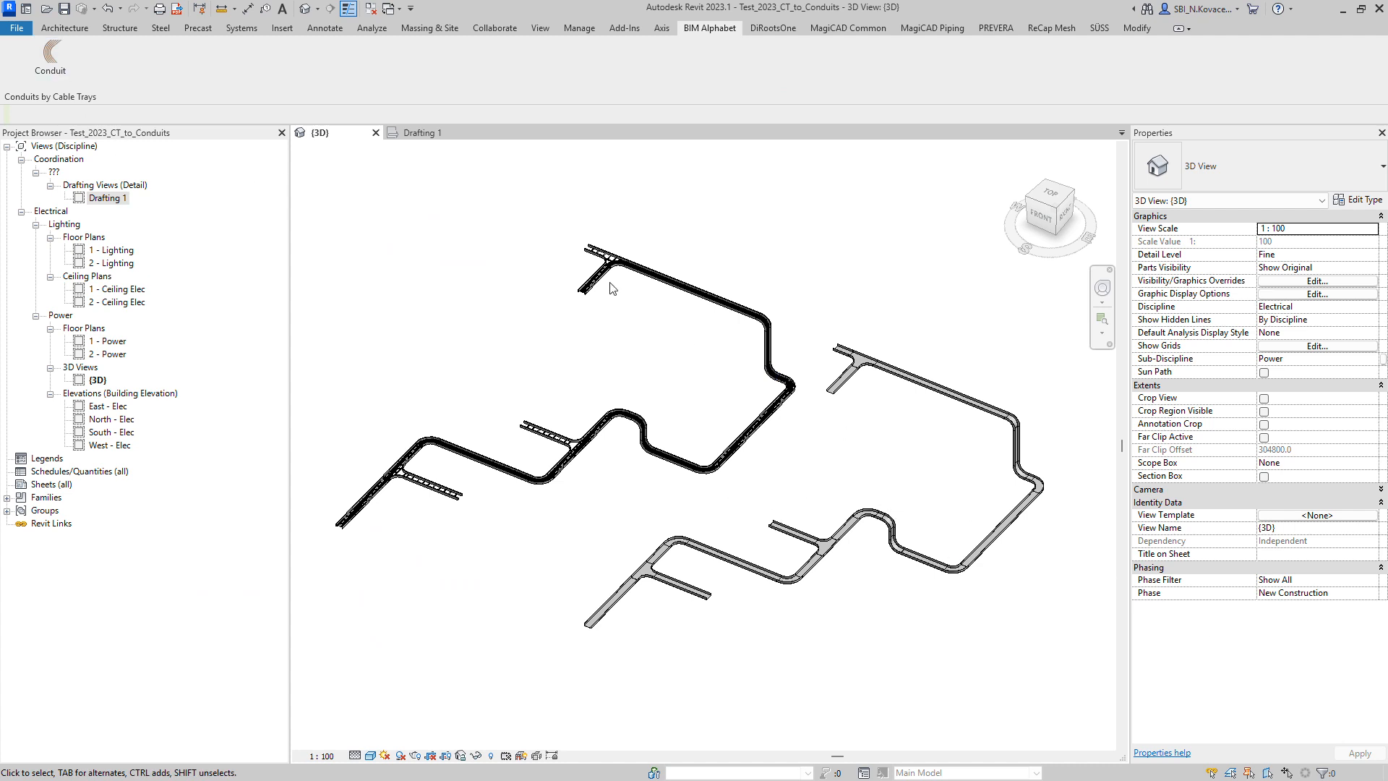
- Start the conduit generator with the channel tray's near end as start element and the far branch tray as end element
click(64, 81)
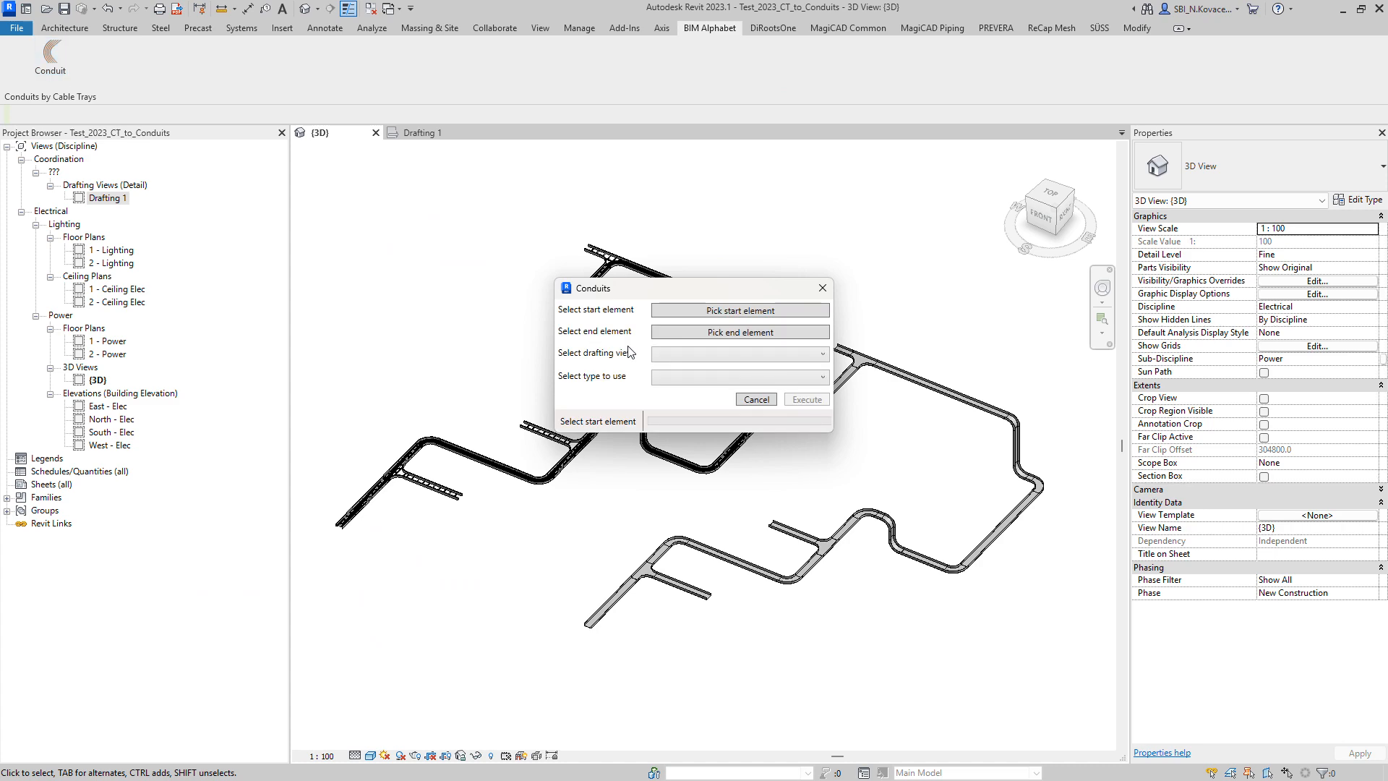
drag(691, 297, 348, 181)
click(398, 194)
click(614, 609)
click(400, 216)
click(842, 378)
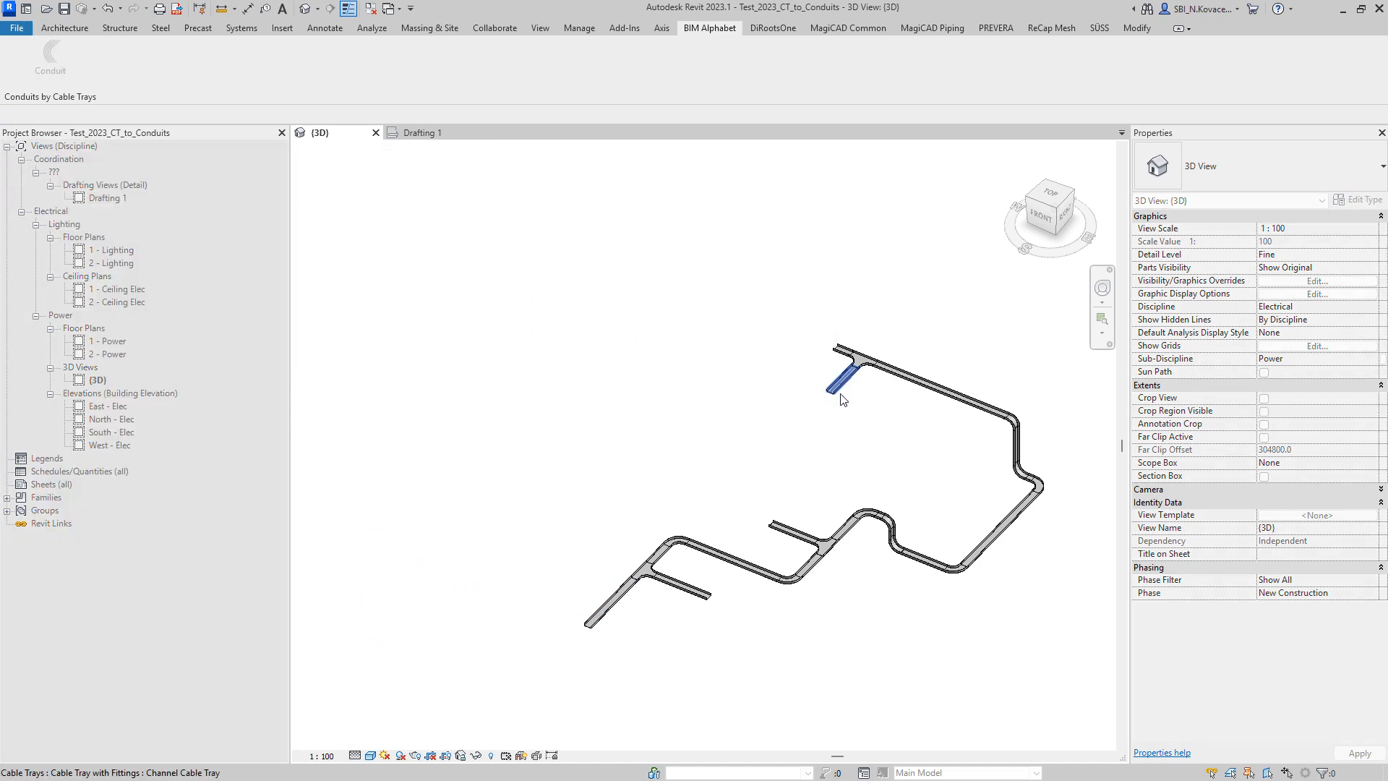
- Generate the conduits using drafting view Drafting 1 and the Rigid Metal type of Conduit without Fittings
click(376, 238)
click(382, 256)
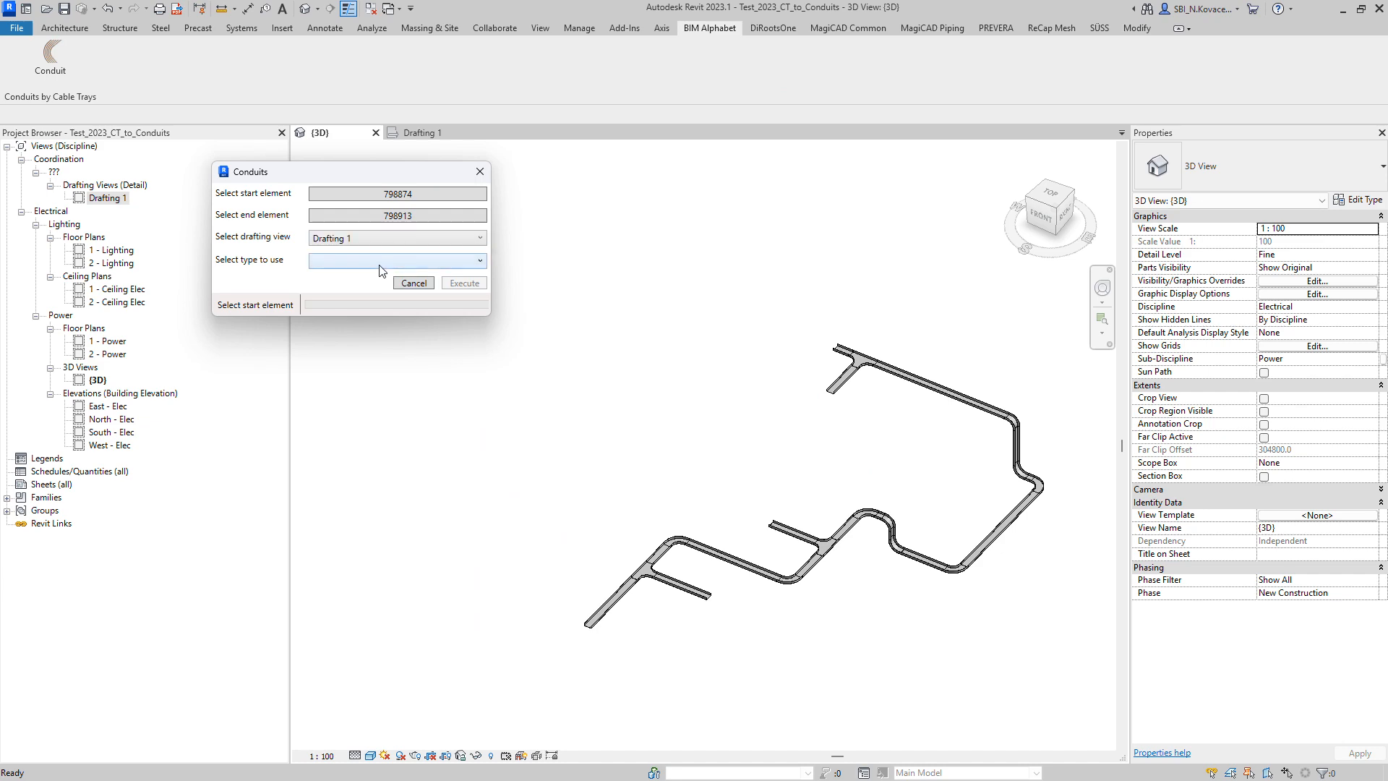
click(391, 261)
click(424, 350)
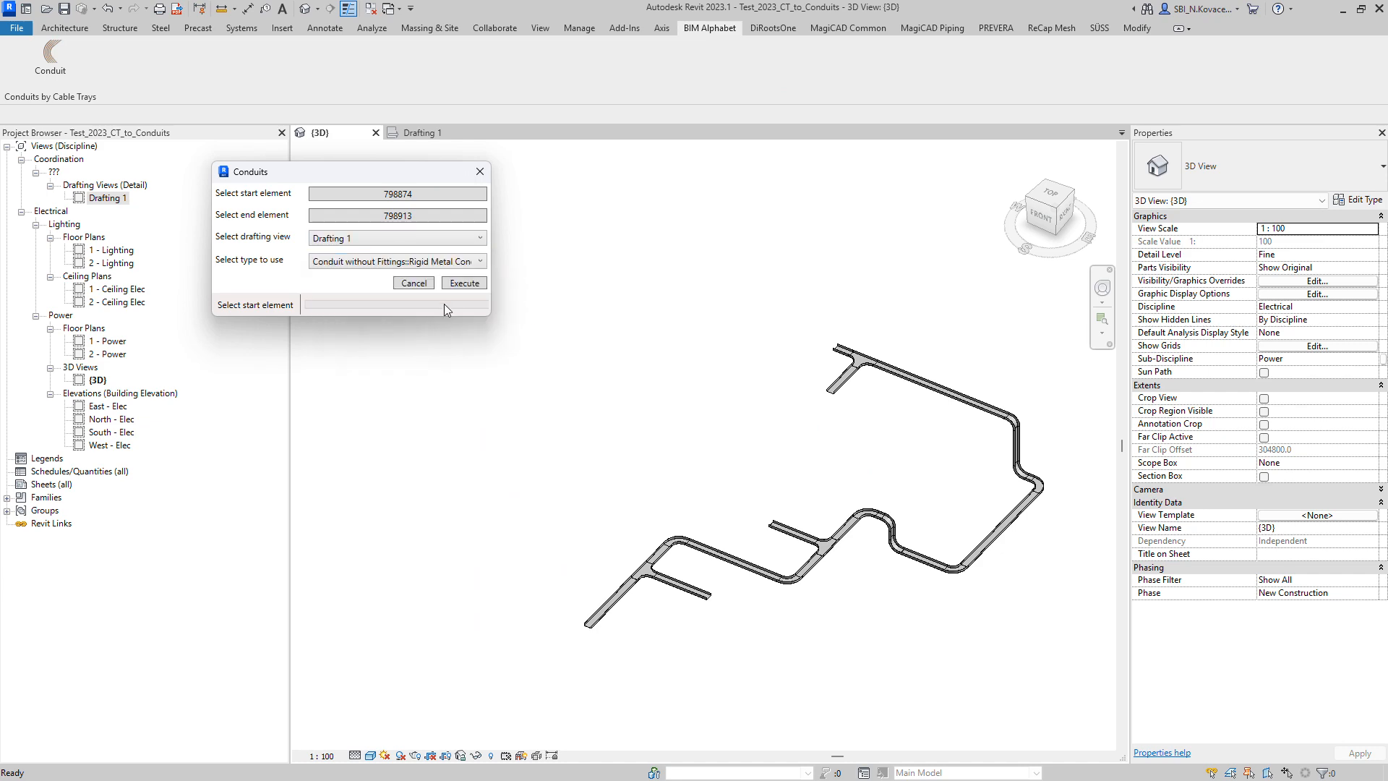
click(463, 286)
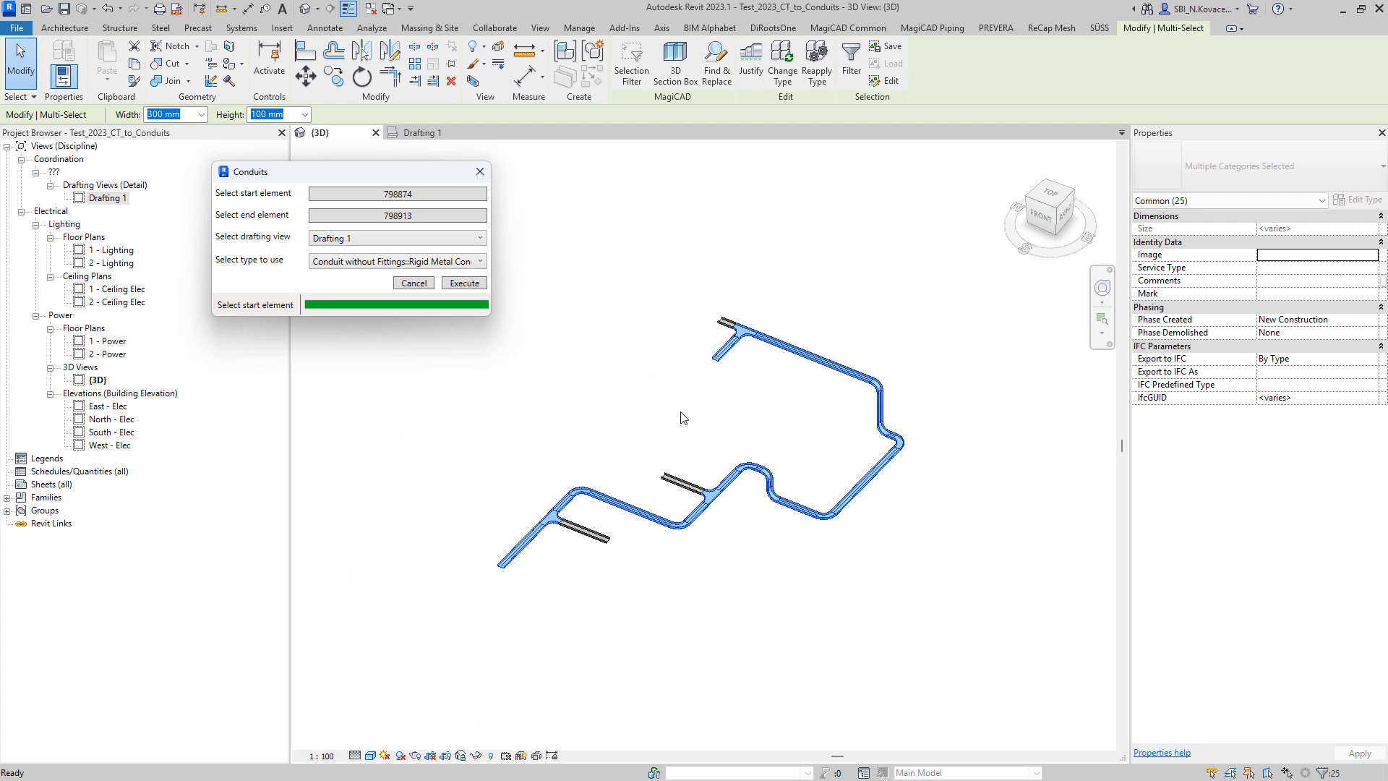
- Inspect the generated conduits at the start of the channel tray run and around its first tee and bend
scroll(532, 564, up, 6)
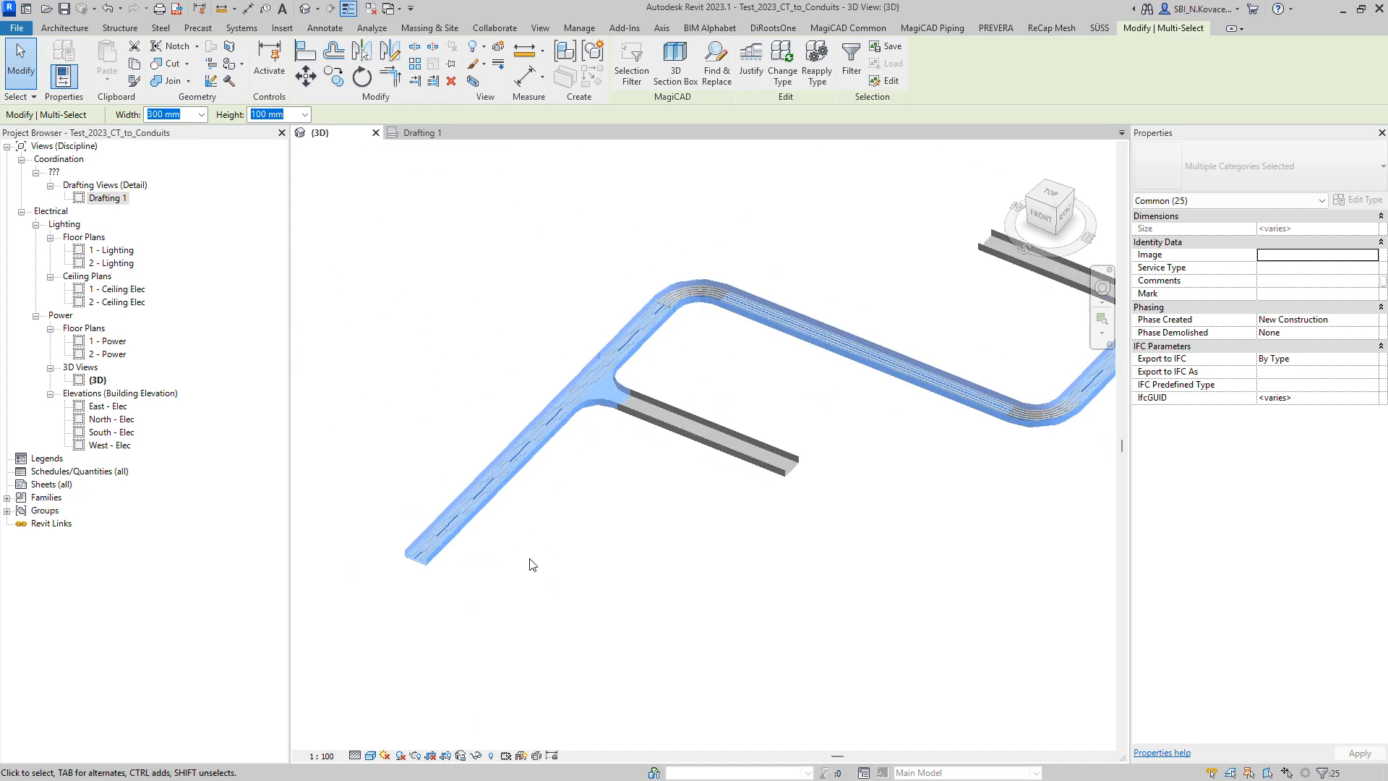
click(577, 552)
click(765, 339)
shift+middle_drag(765, 341, 712, 444)
click(712, 445)
shift+middle_drag(766, 530, 790, 583)
key(Escape)
- Follow the conduits along the rest of the channel tray run up to the far tee and its branch
click(788, 341)
click(890, 444)
scroll(790, 582, down, 2)
middle_drag(938, 342, 880, 524)
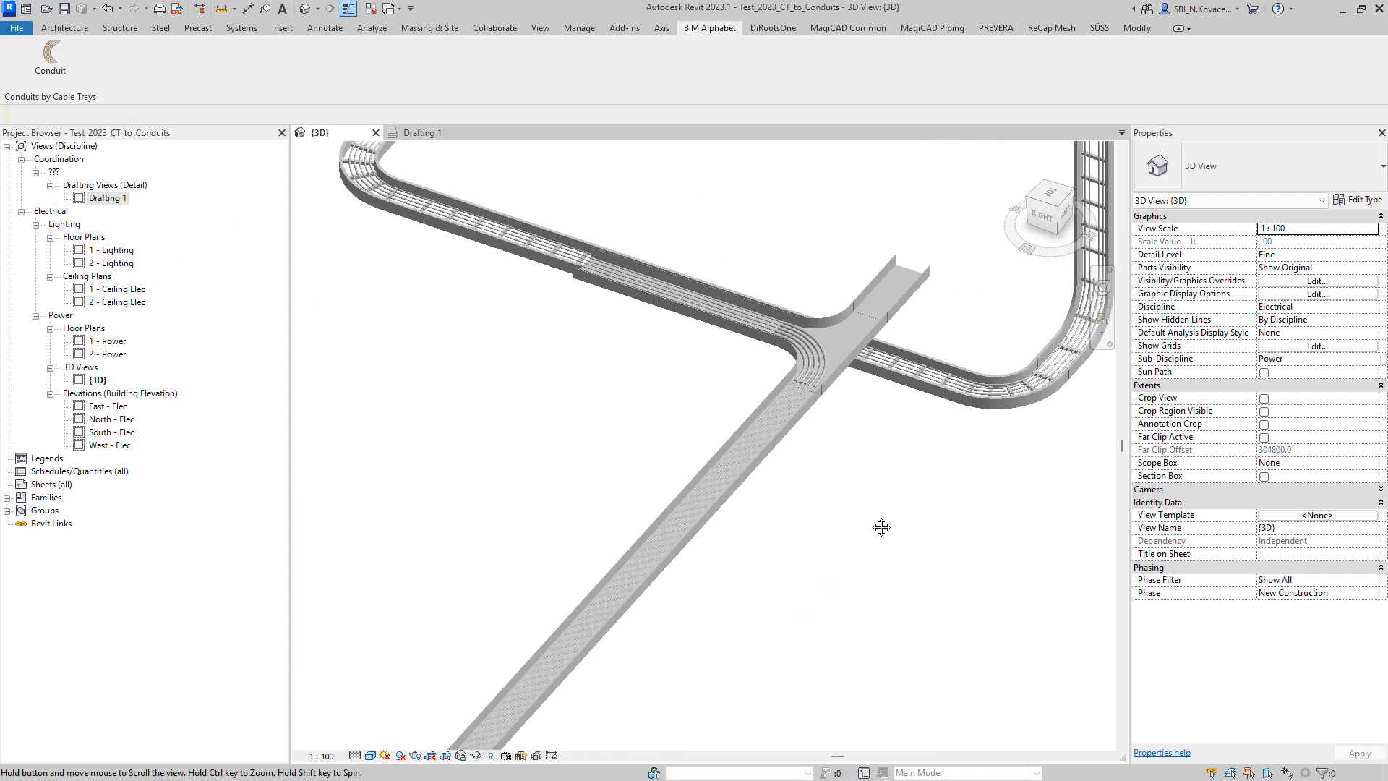
click(688, 323)
shift+middle_drag(689, 325, 974, 503)
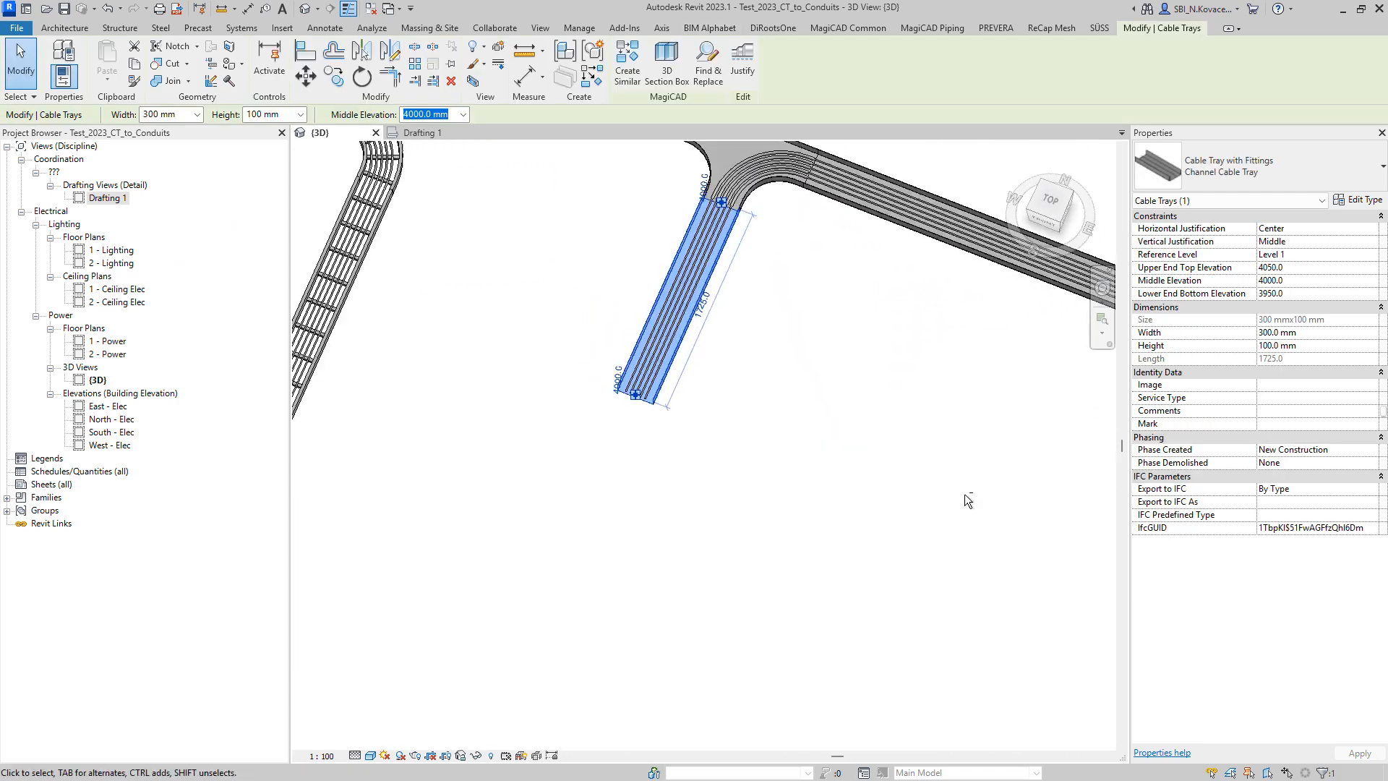
click(974, 503)
scroll(630, 323, down, 1)
scroll(630, 323, down, 5)
- Select both runs in top view and filter the selection to Cable Tray Fittings and Cable Trays only
click(1049, 201)
scroll(653, 294, down, 3)
middle_drag(557, 347, 693, 249)
drag(495, 290, 849, 555)
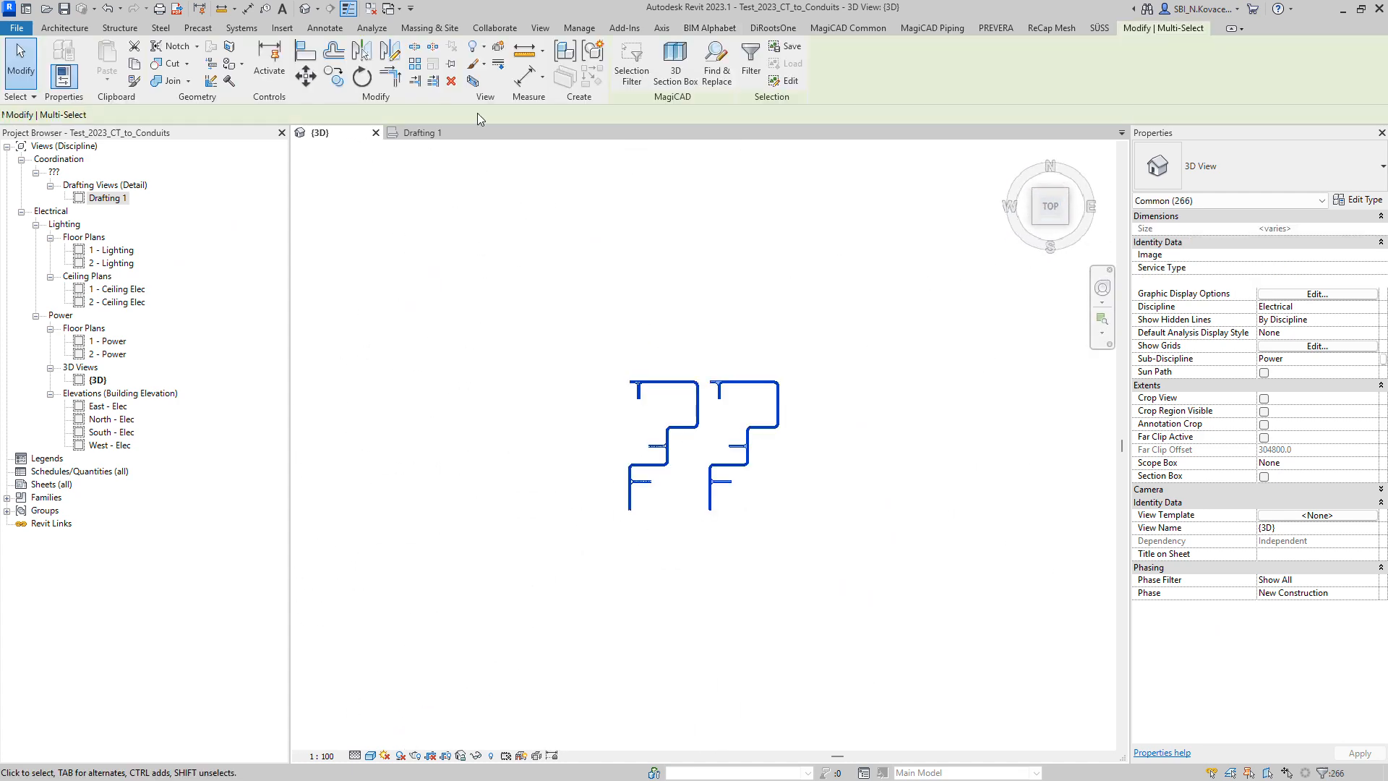
click(751, 65)
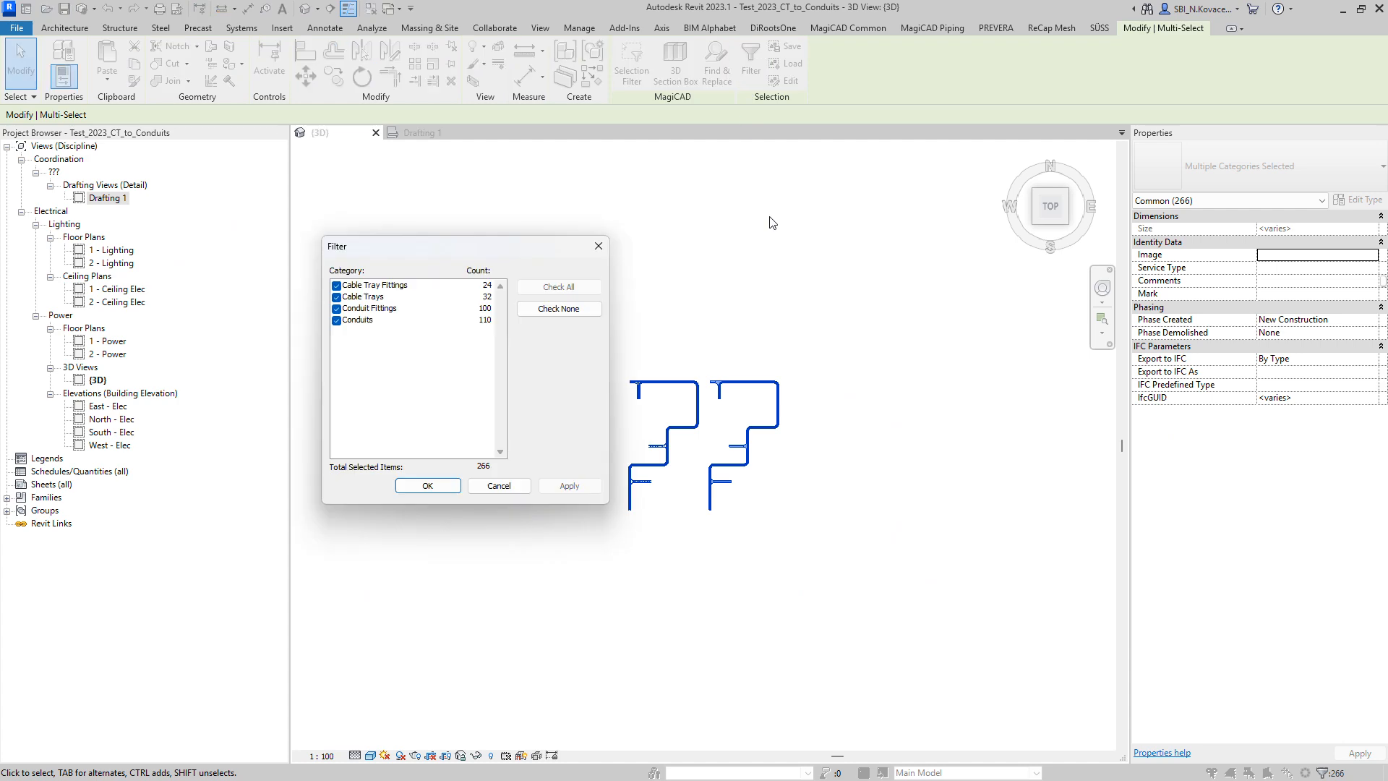
click(558, 309)
click(337, 285)
click(337, 297)
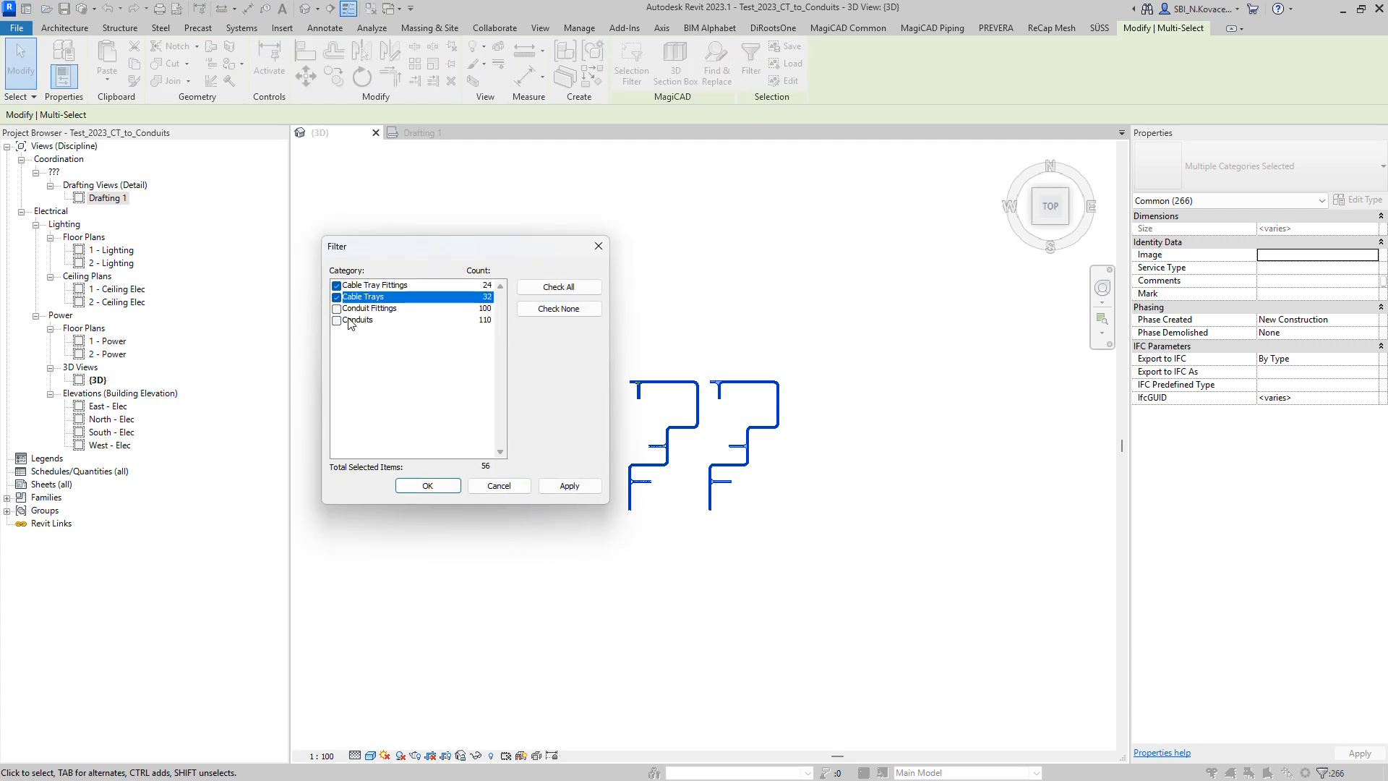
click(427, 485)
- Copy the selected trays and fittings east of the original runs and bring the copies into view in 3D
click(337, 82)
click(700, 574)
scroll(916, 484, up, 5)
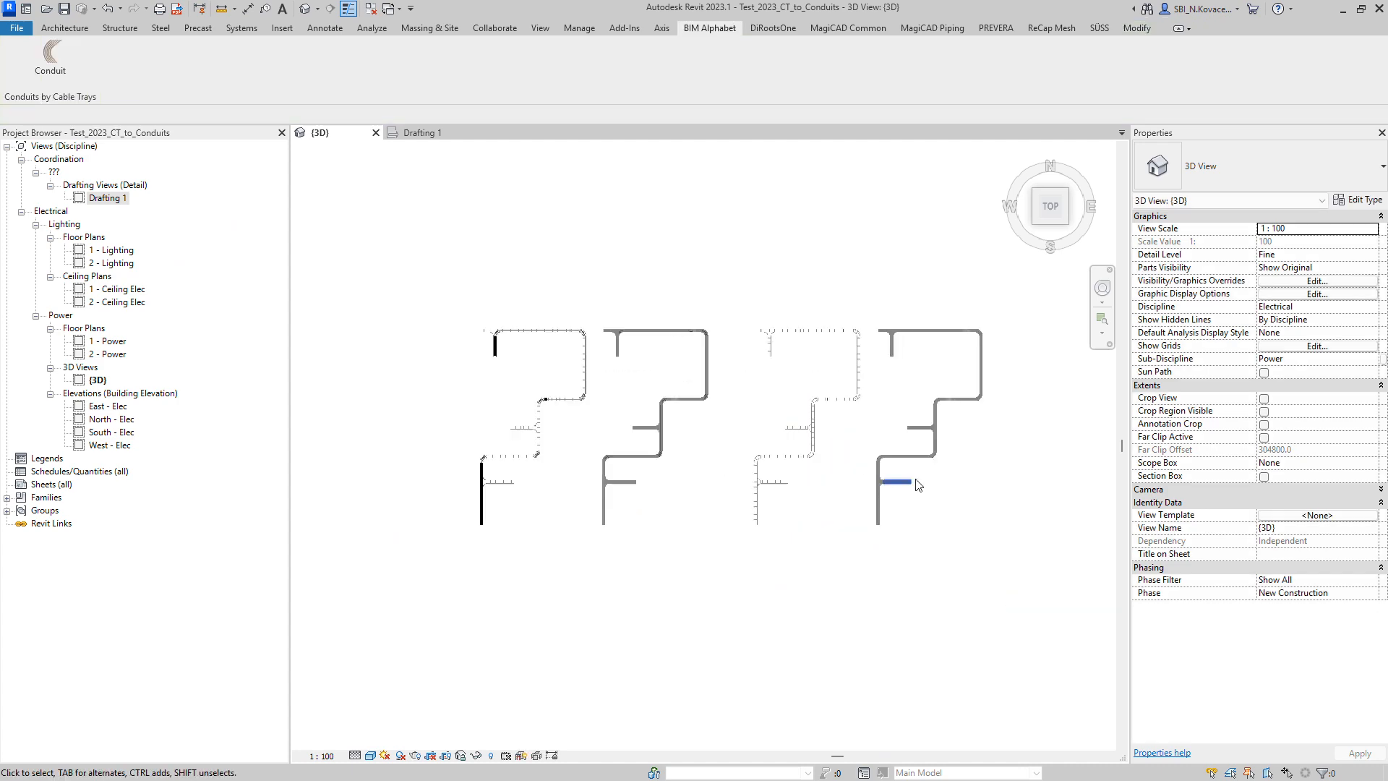
click(916, 434)
shift+middle_drag(917, 434, 841, 495)
middle_drag(841, 495, 816, 522)
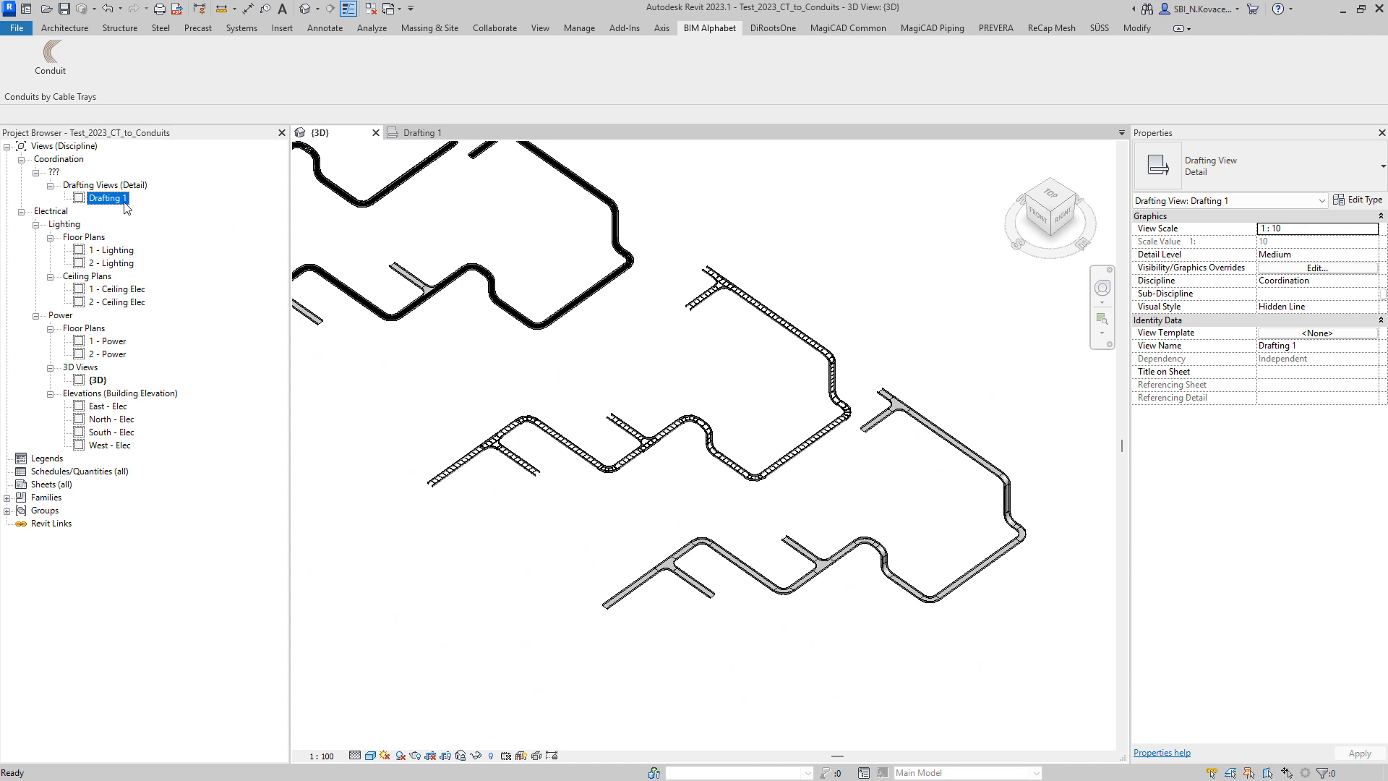
- Create a drafting view named "Test drafting view" at scale 1 : 50
click(540, 28)
click(718, 61)
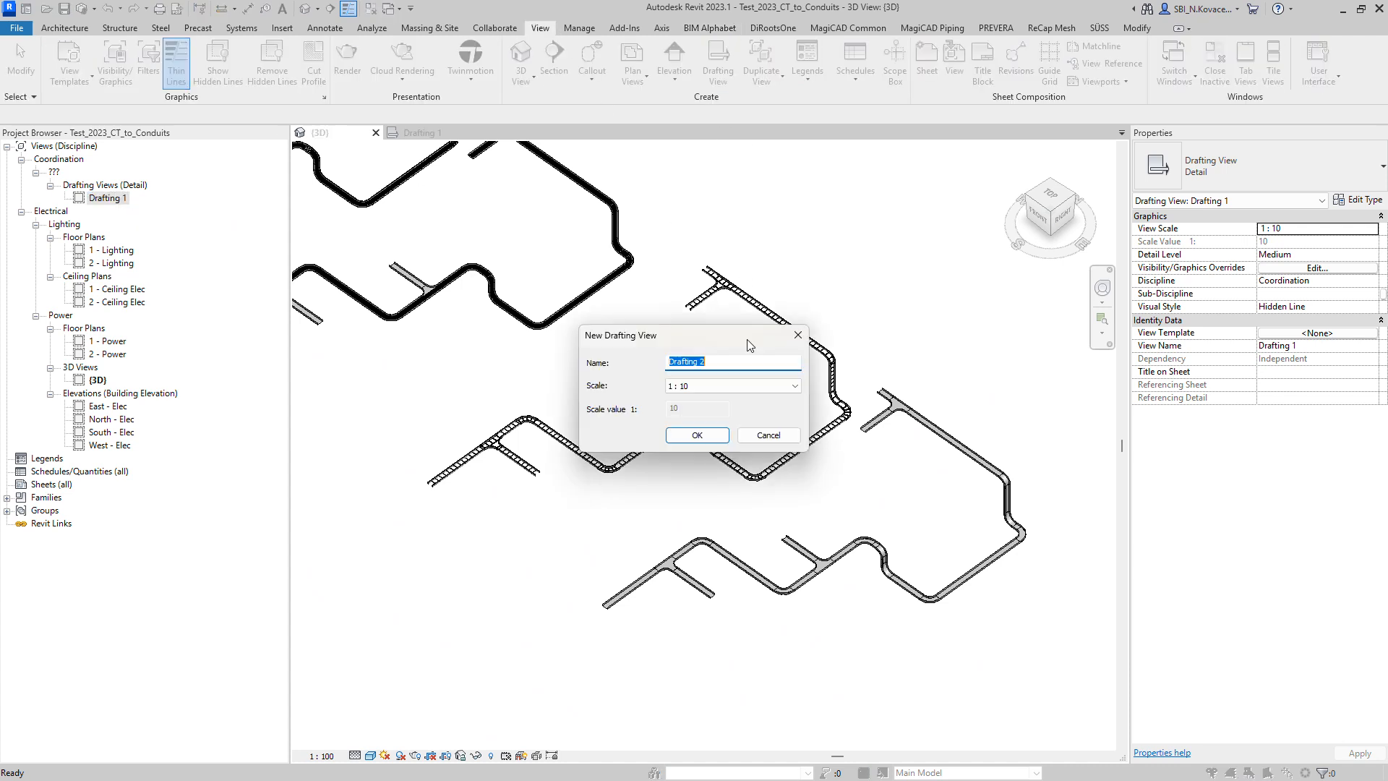
click(723, 385)
click(705, 467)
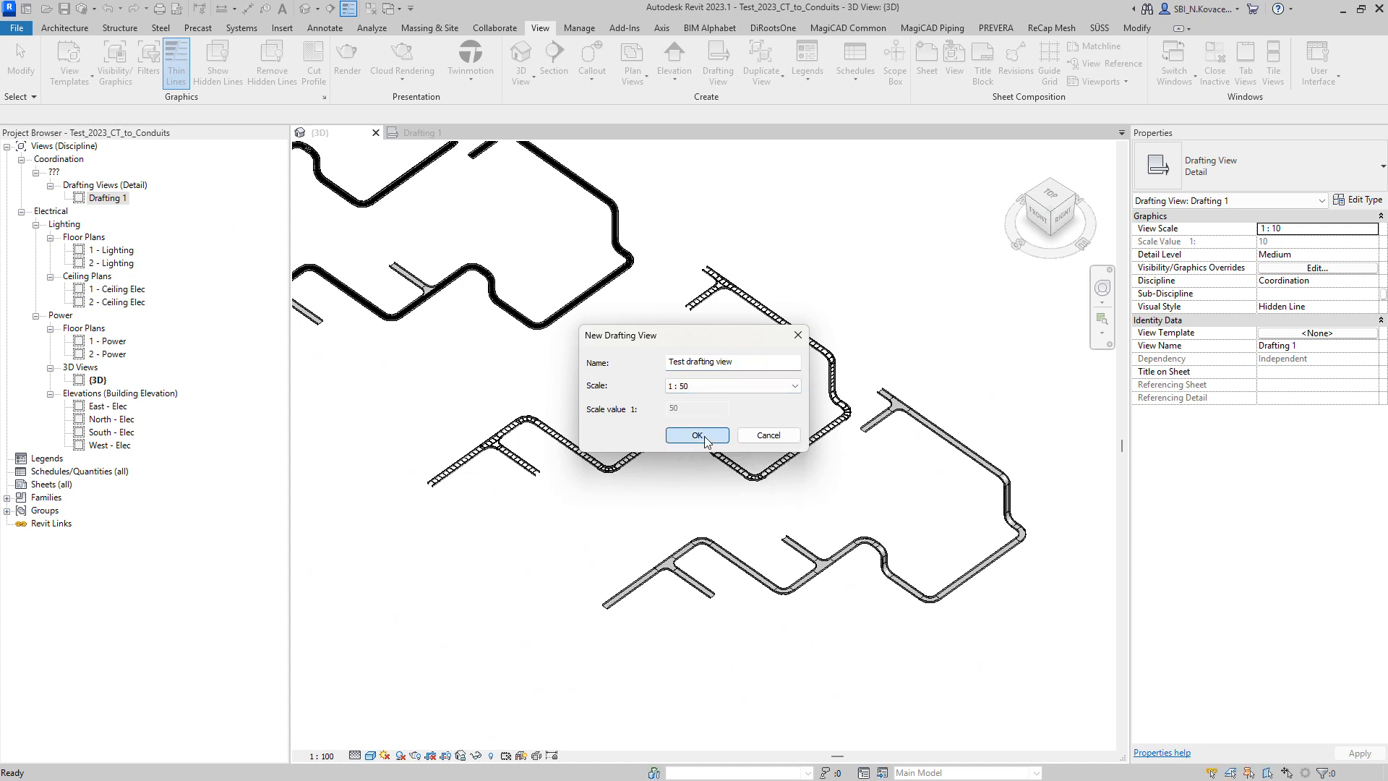
click(705, 438)
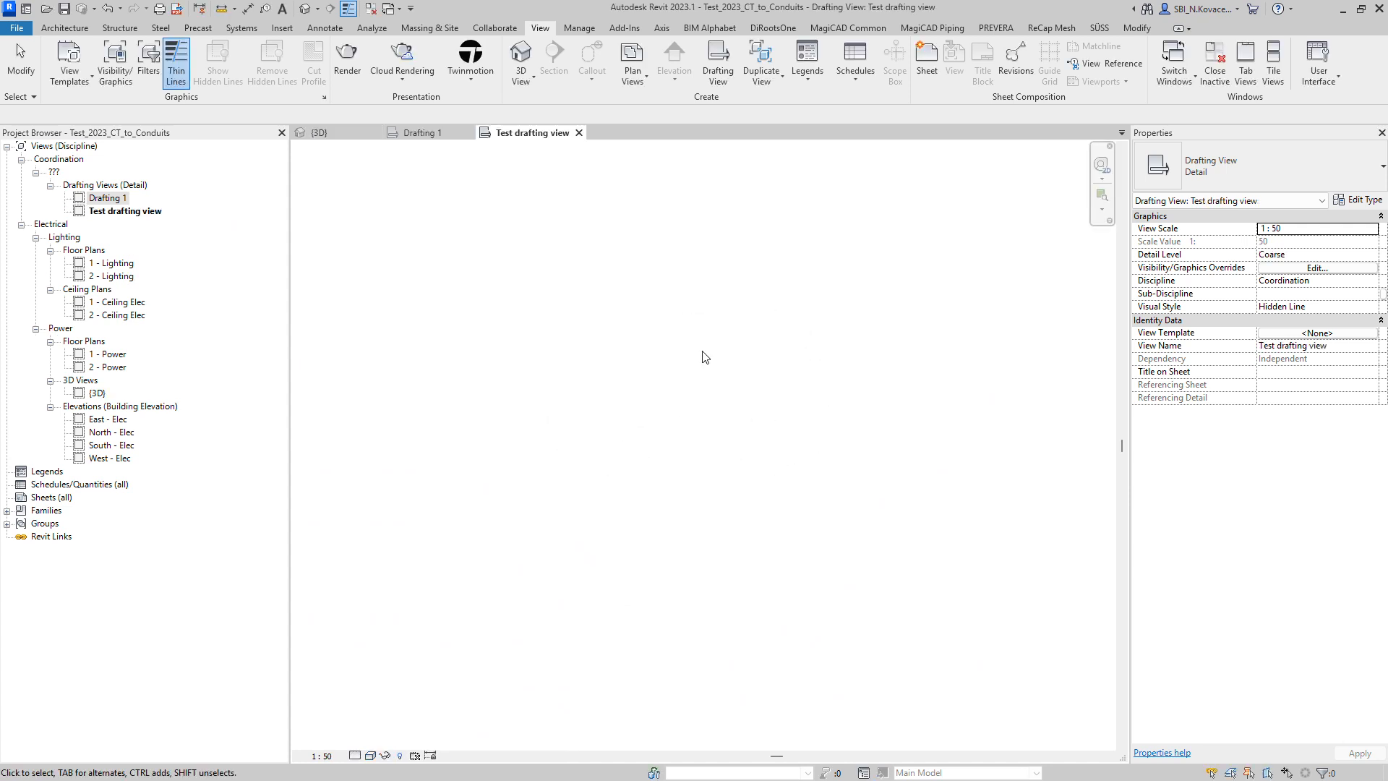
- Draw a detail-line rectangle in the Thin Lines style for the tray cross-section
click(322, 29)
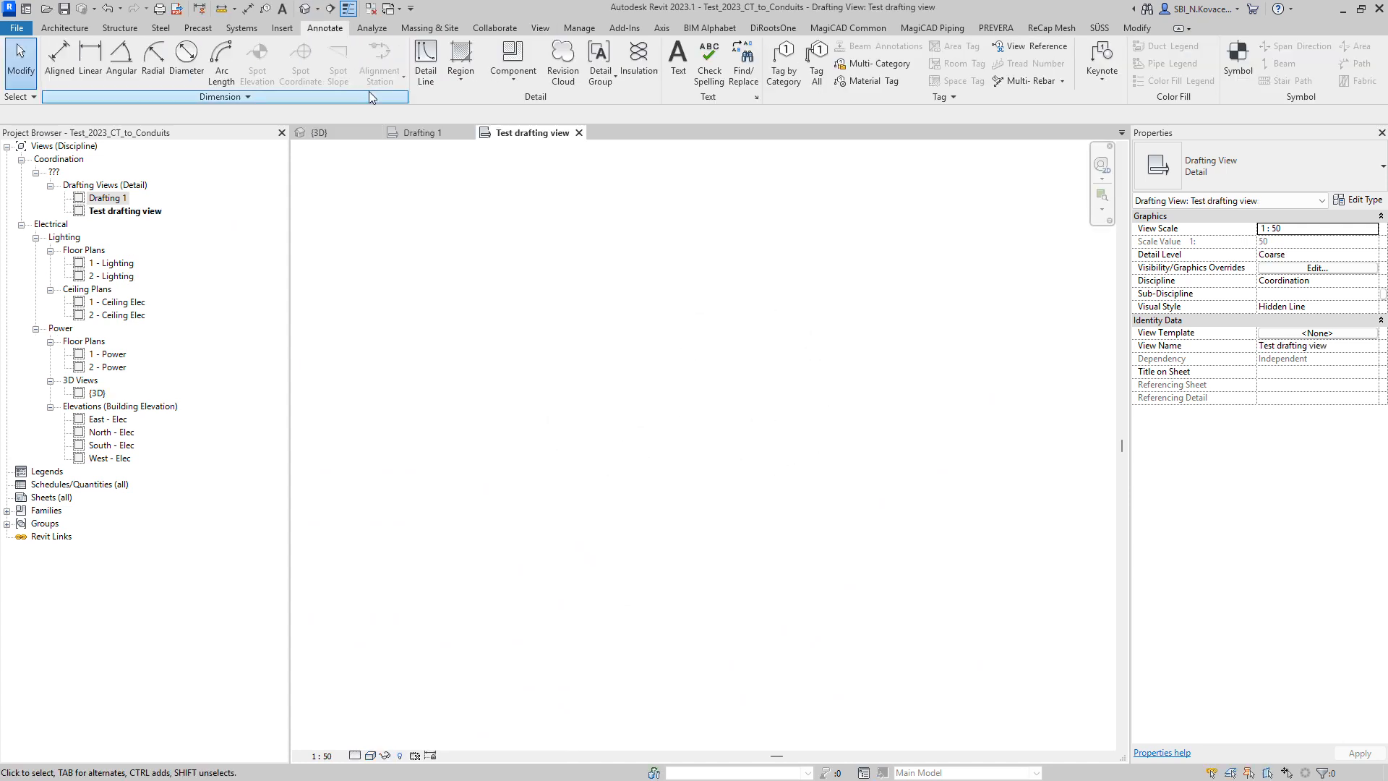
click(425, 69)
click(636, 48)
click(760, 71)
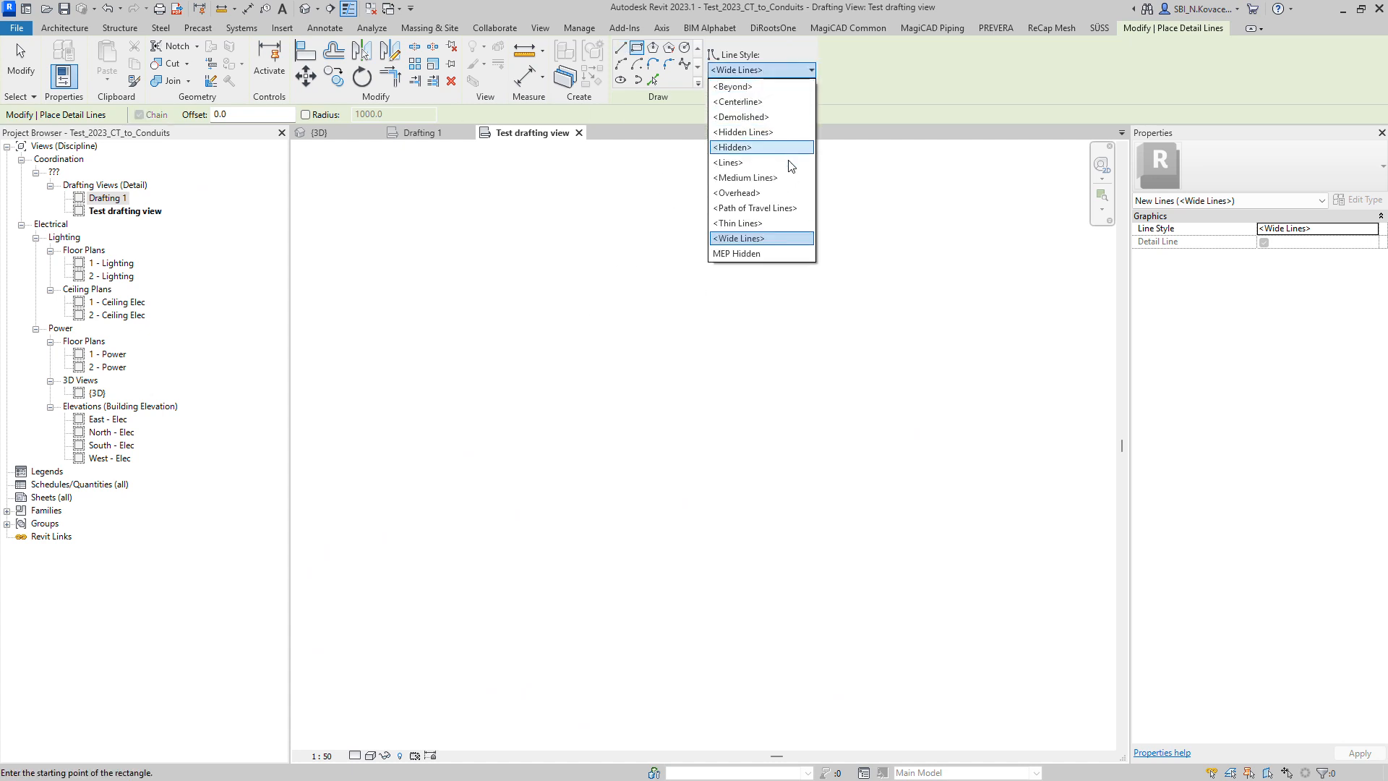
click(748, 228)
click(529, 310)
click(637, 341)
key(Escape)
key(Escape)
scroll(604, 326, up, 3)
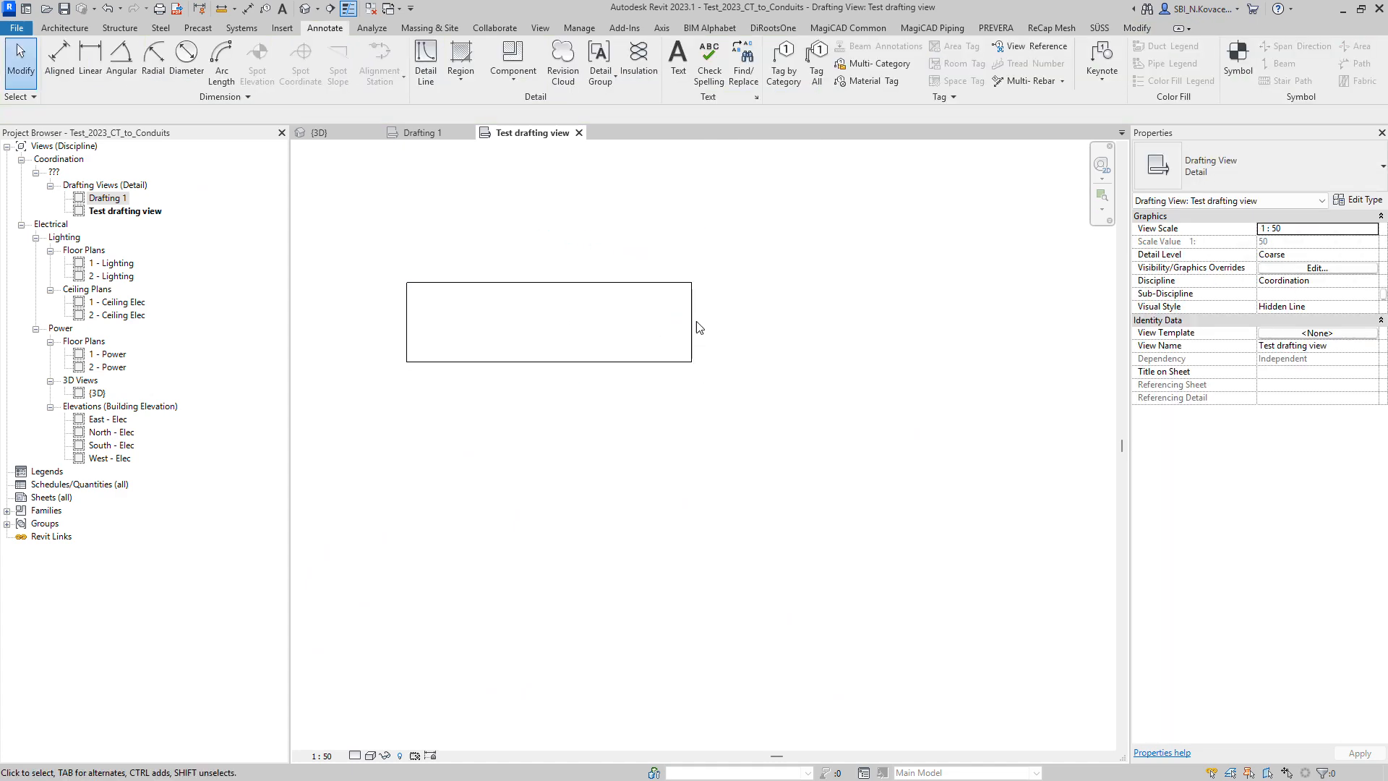
- Set the rectangle's width to 300 mm
click(693, 328)
click(548, 382)
text(300)
key(Return)
- Set the rectangle's height to 60 mm
click(433, 362)
scroll(367, 301, up, 2)
click(381, 337)
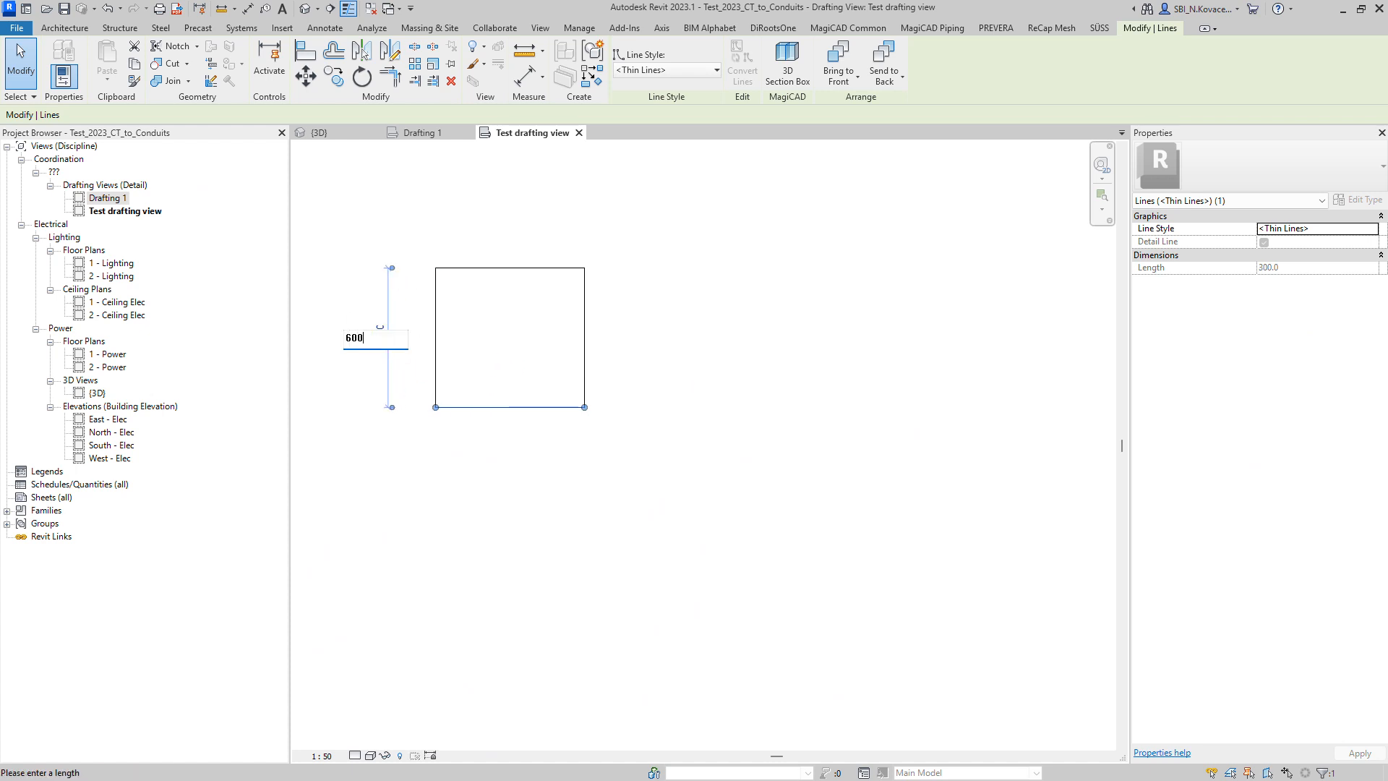
text(600)
key(BackSpace)
key(Return)
click(426, 400)
scroll(455, 239, up, 3)
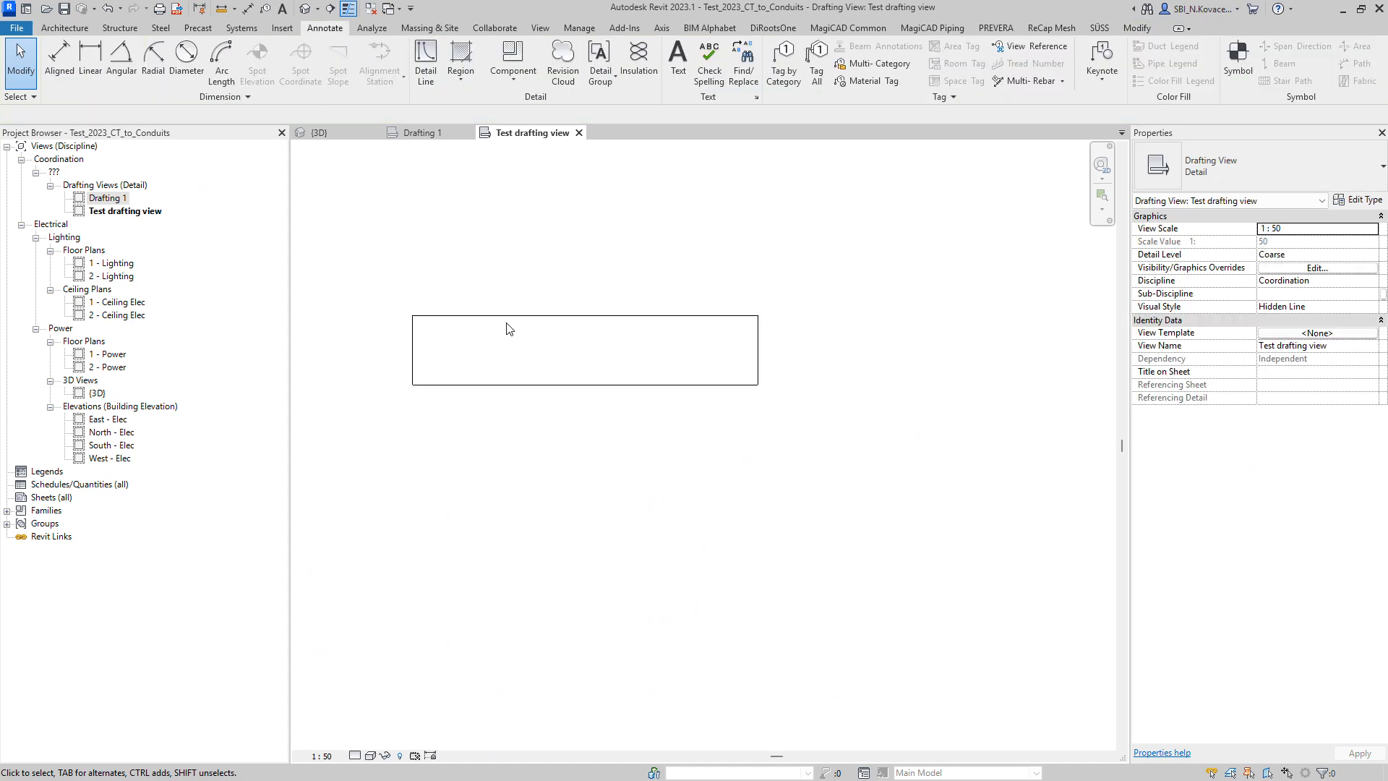
click(413, 363)
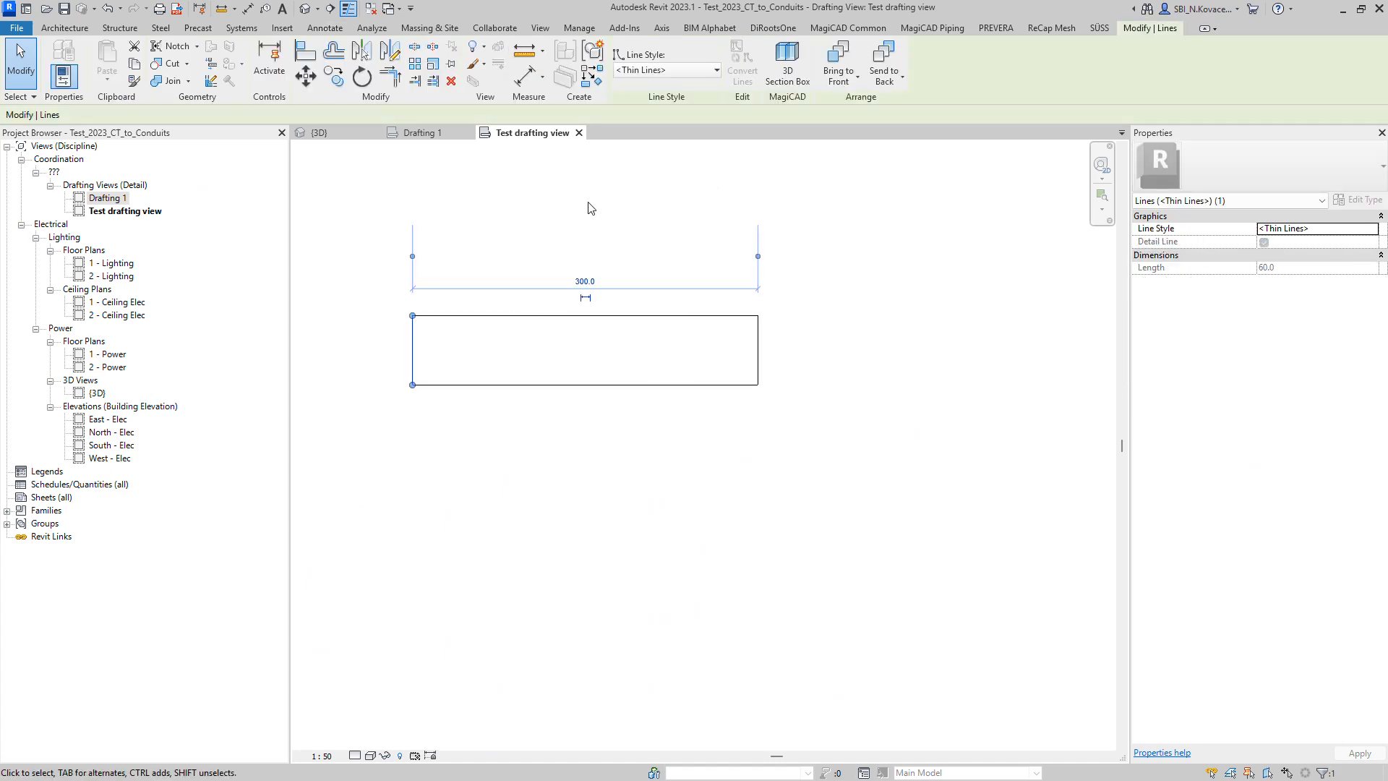
key(Escape)
- Draw both diagonals of the rectangle as detail lines in the Hidden Lines style
click(426, 80)
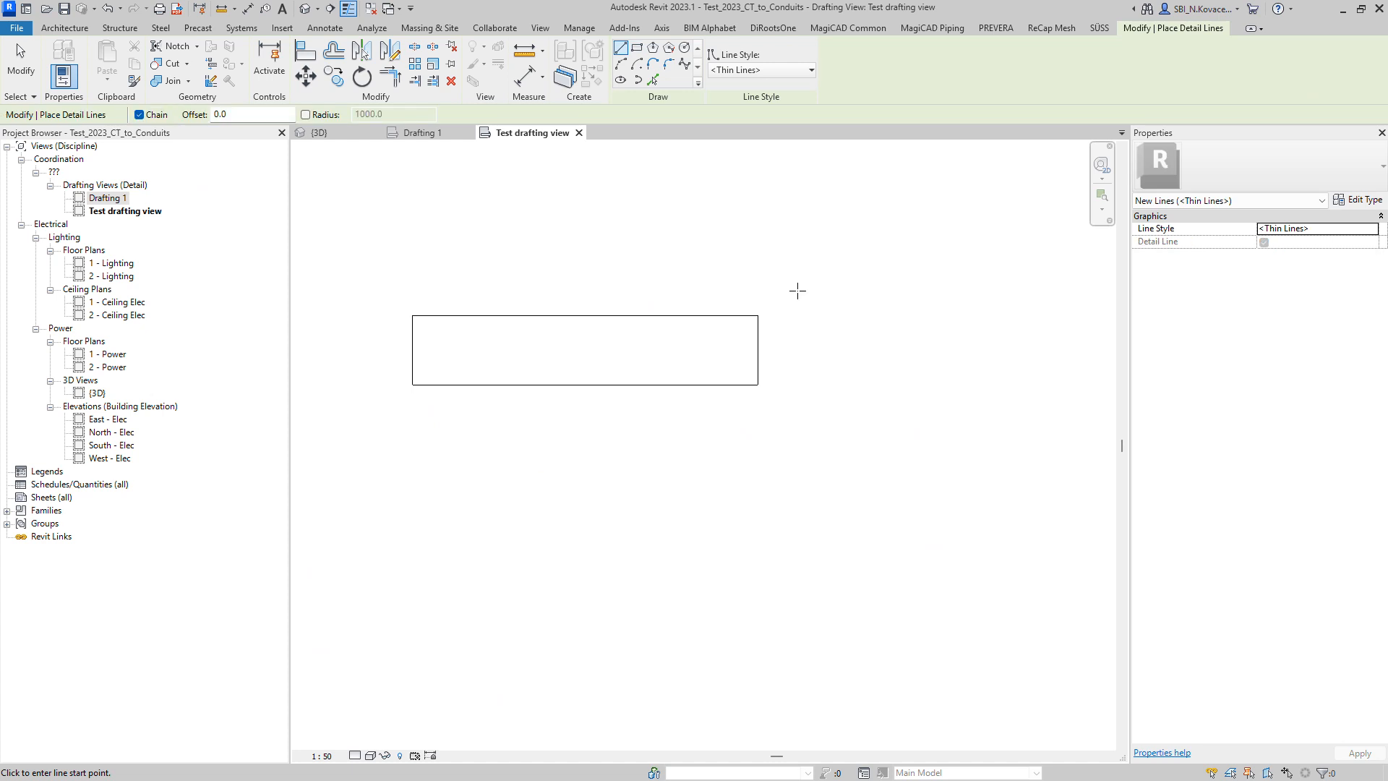
click(768, 71)
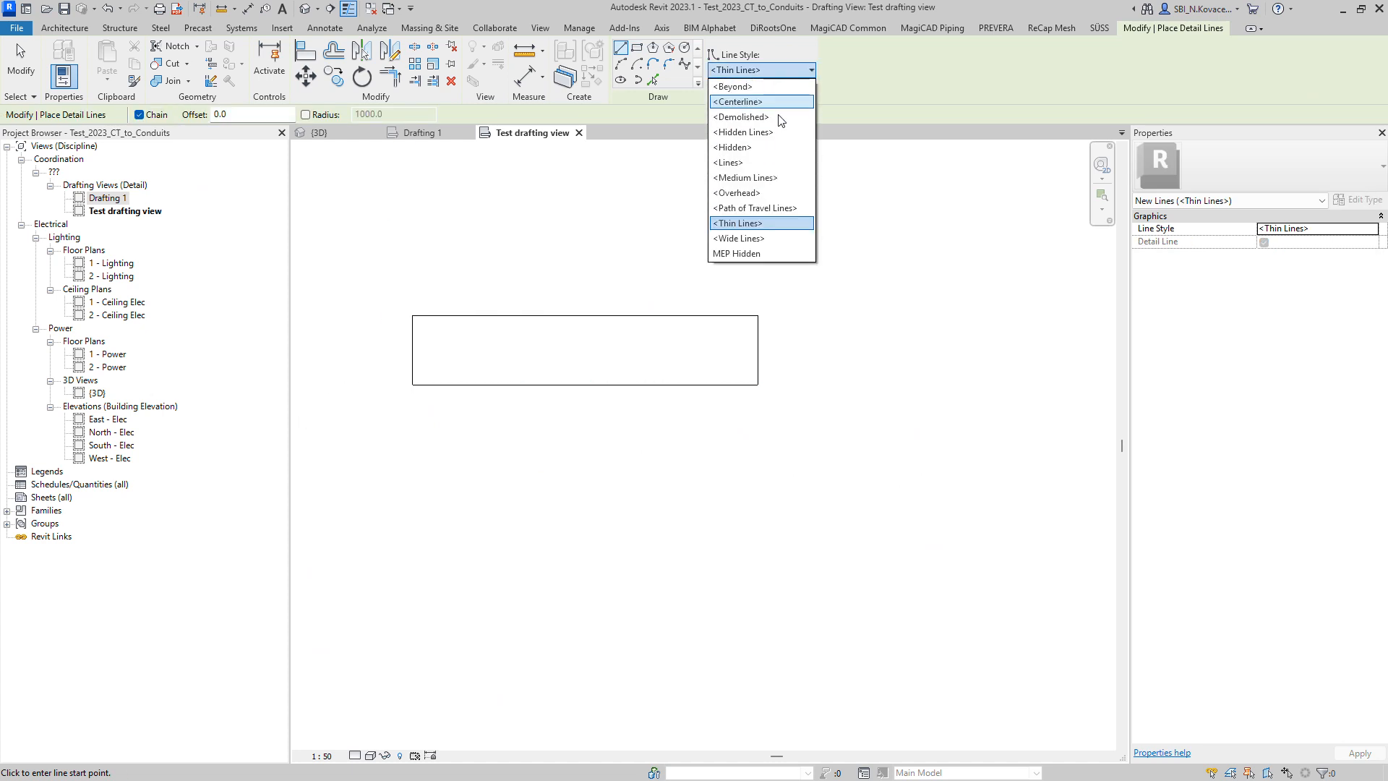
click(747, 132)
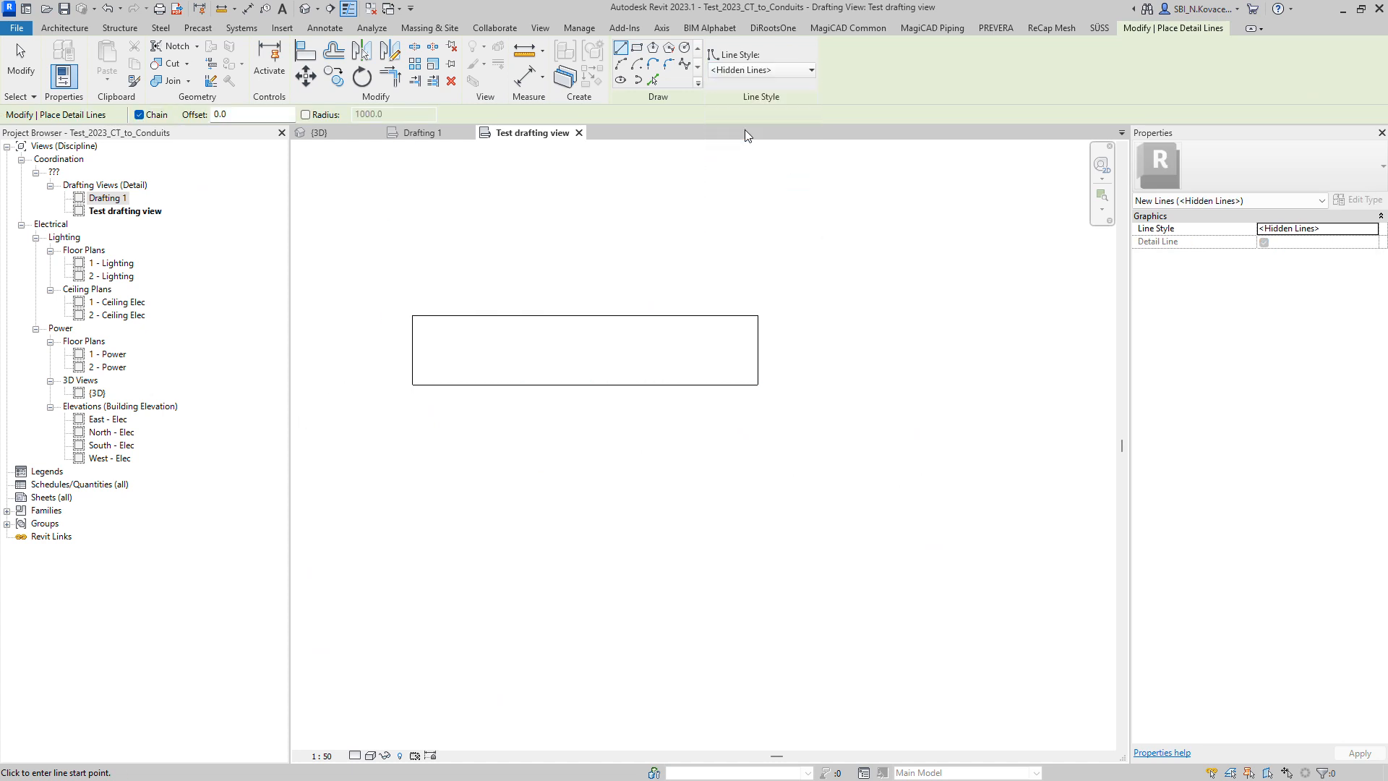
click(413, 316)
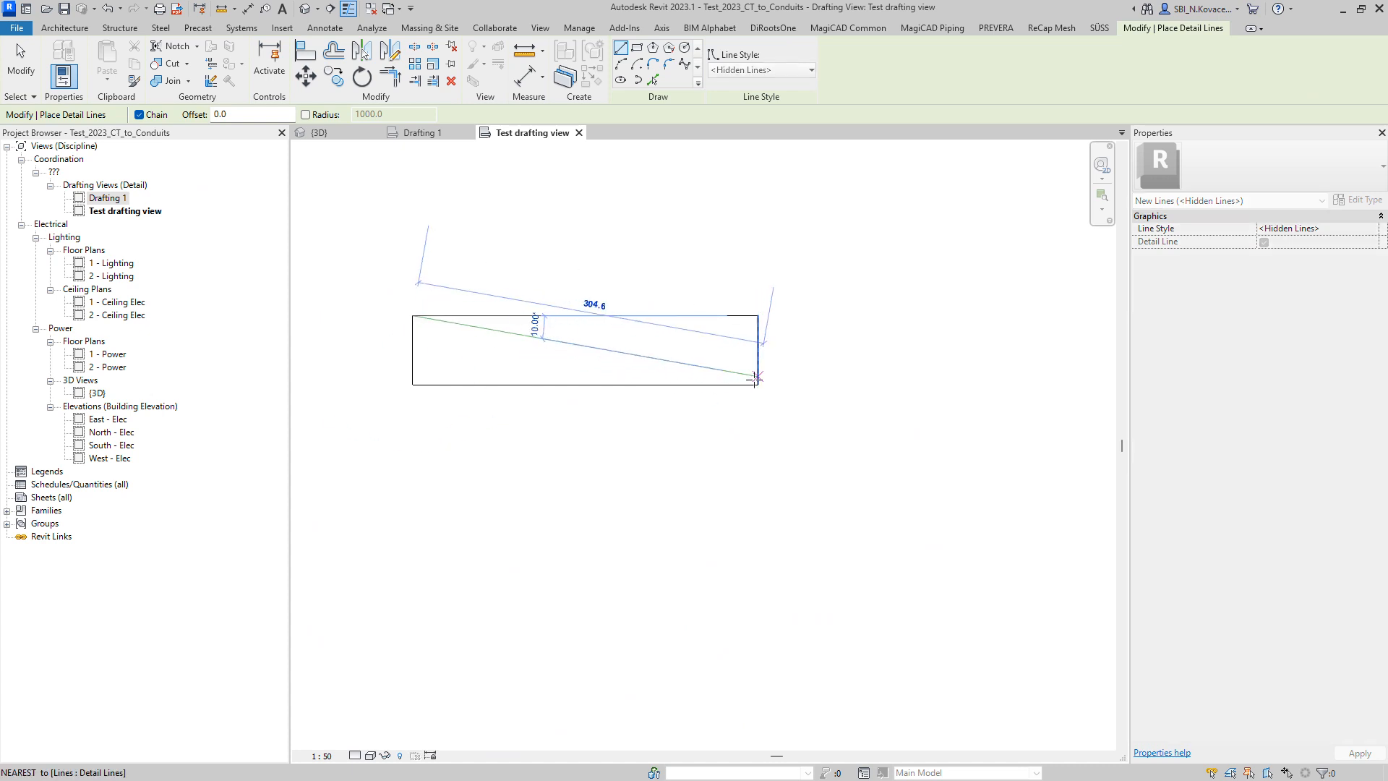
click(757, 385)
key(Escape)
click(412, 385)
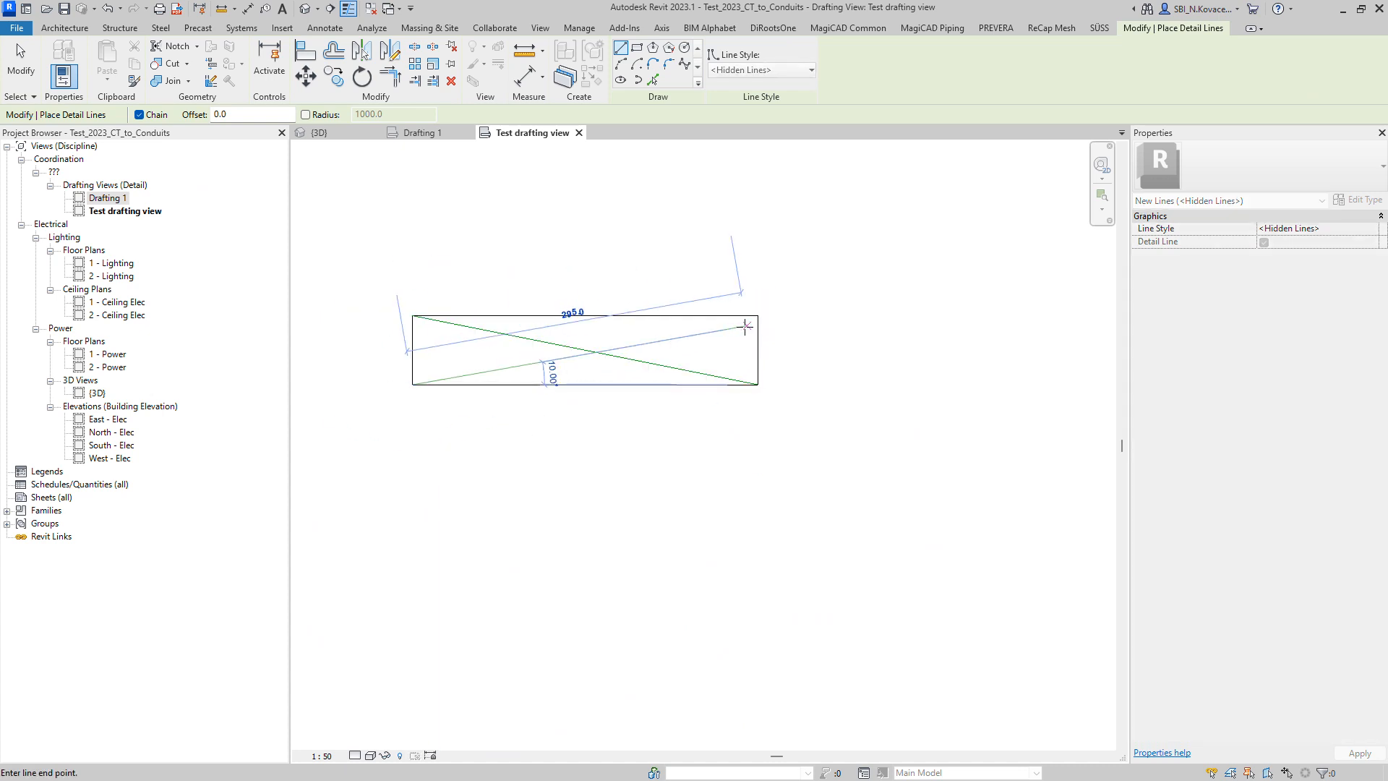
click(755, 316)
key(Escape)
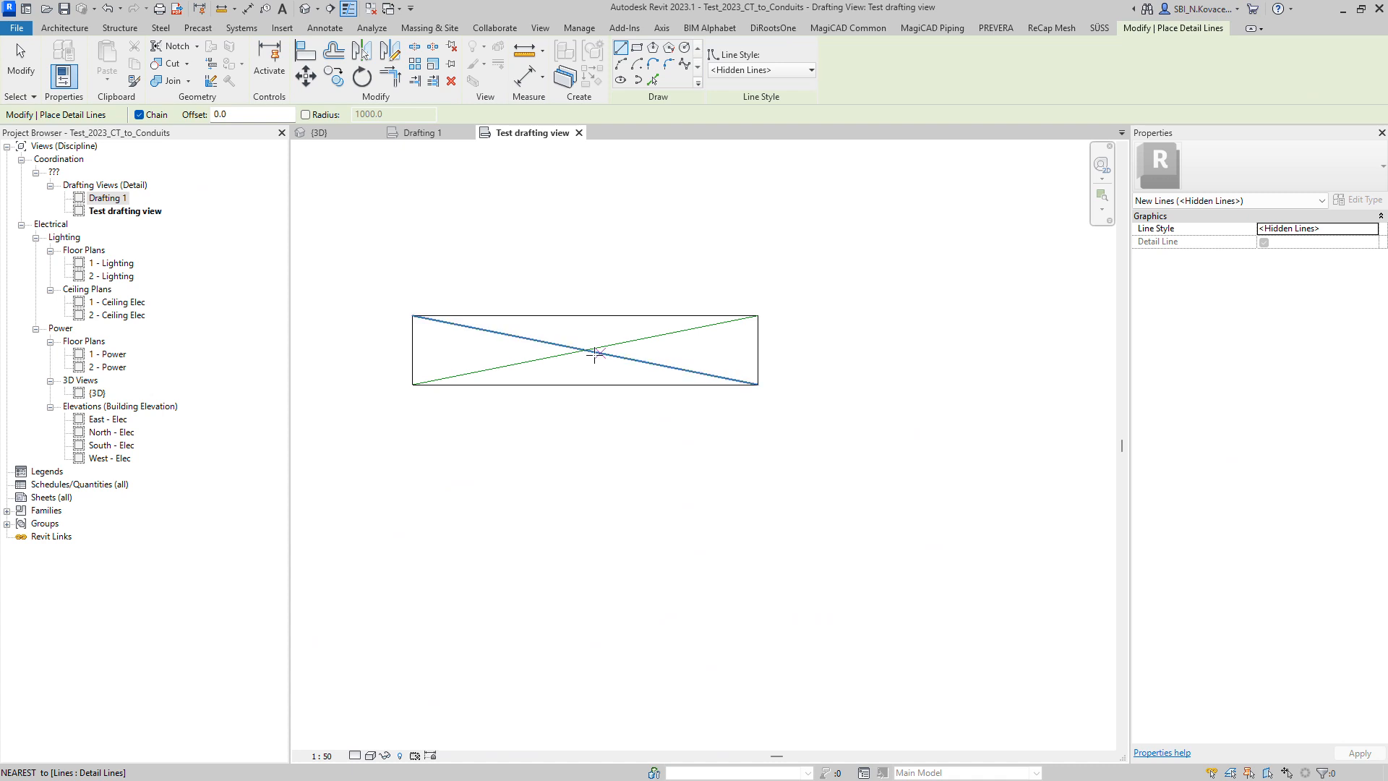
- Draw a detail-line circle in the Wide Lines style centred where the diagonals cross
click(767, 70)
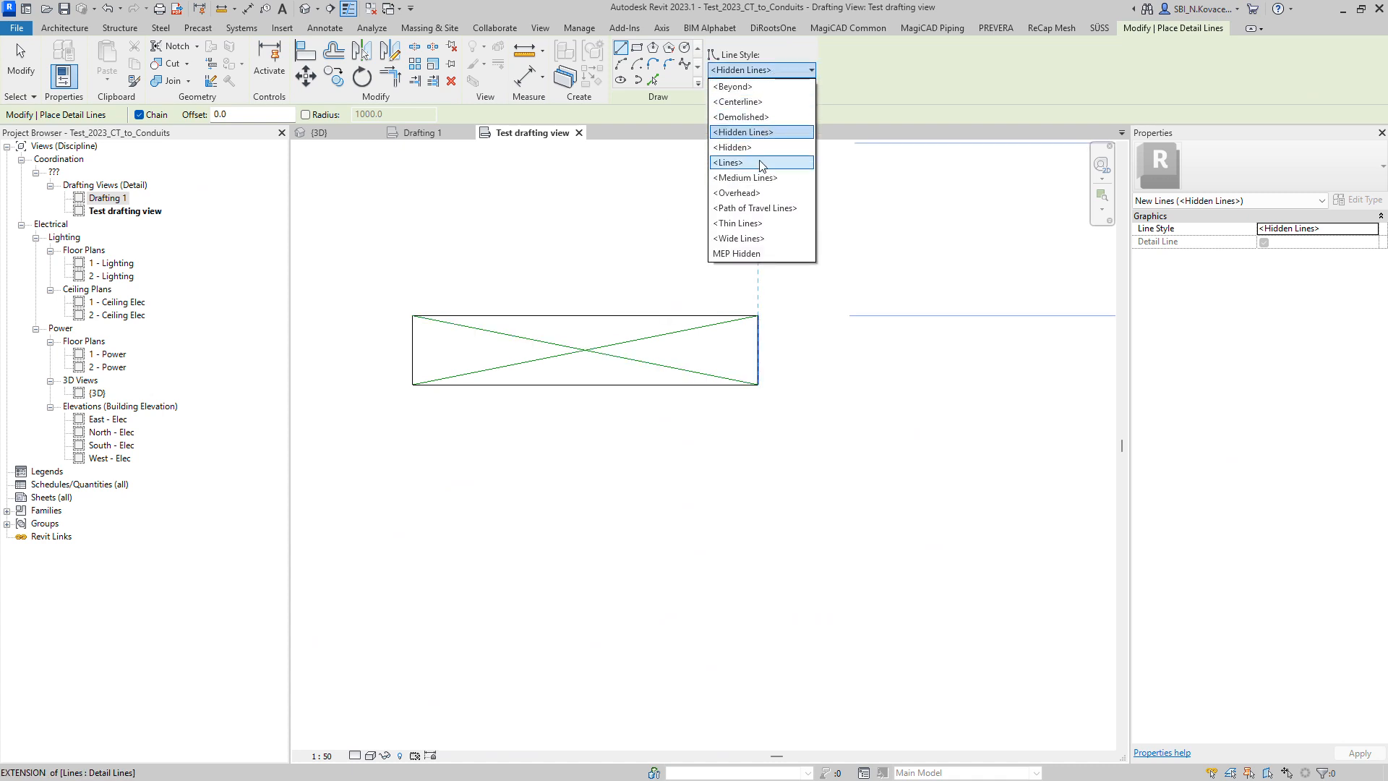
click(767, 239)
scroll(589, 347, up, 4)
click(567, 341)
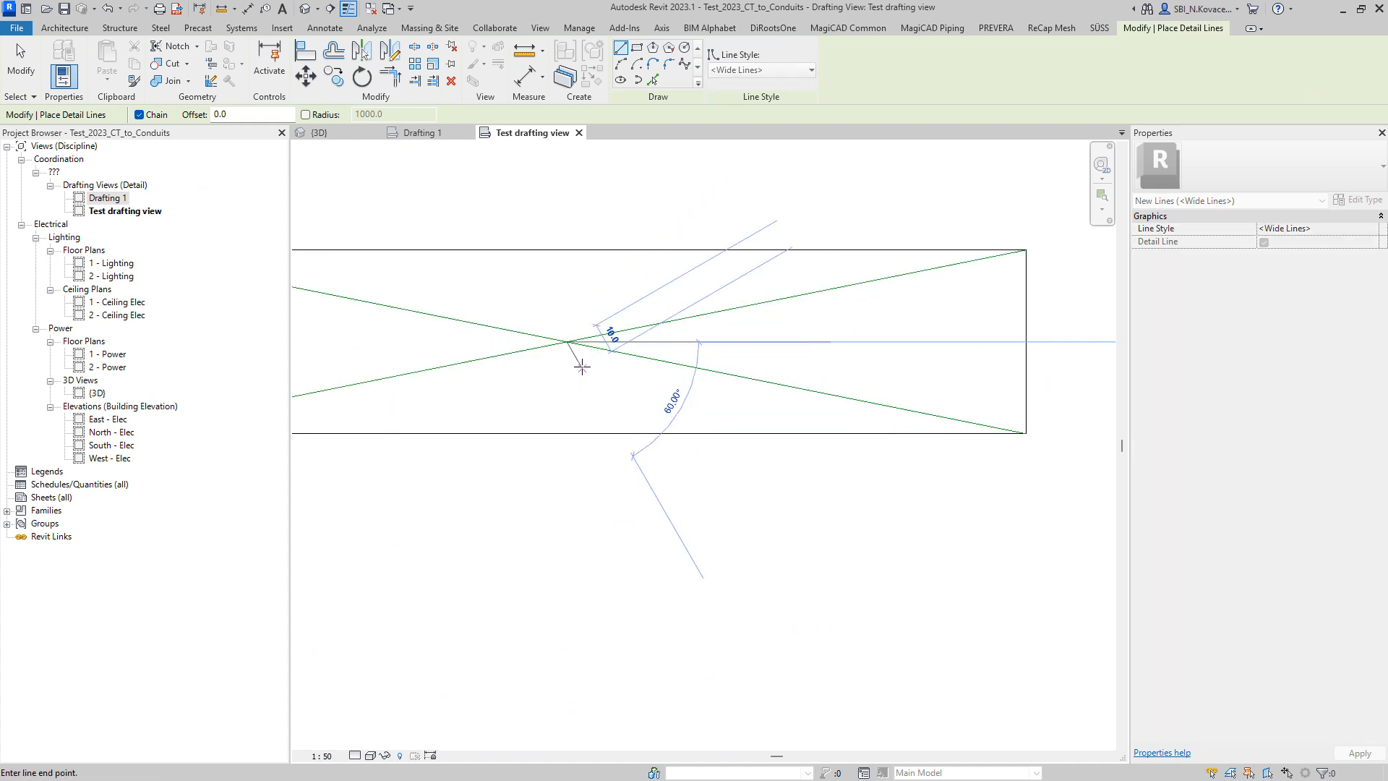
click(684, 47)
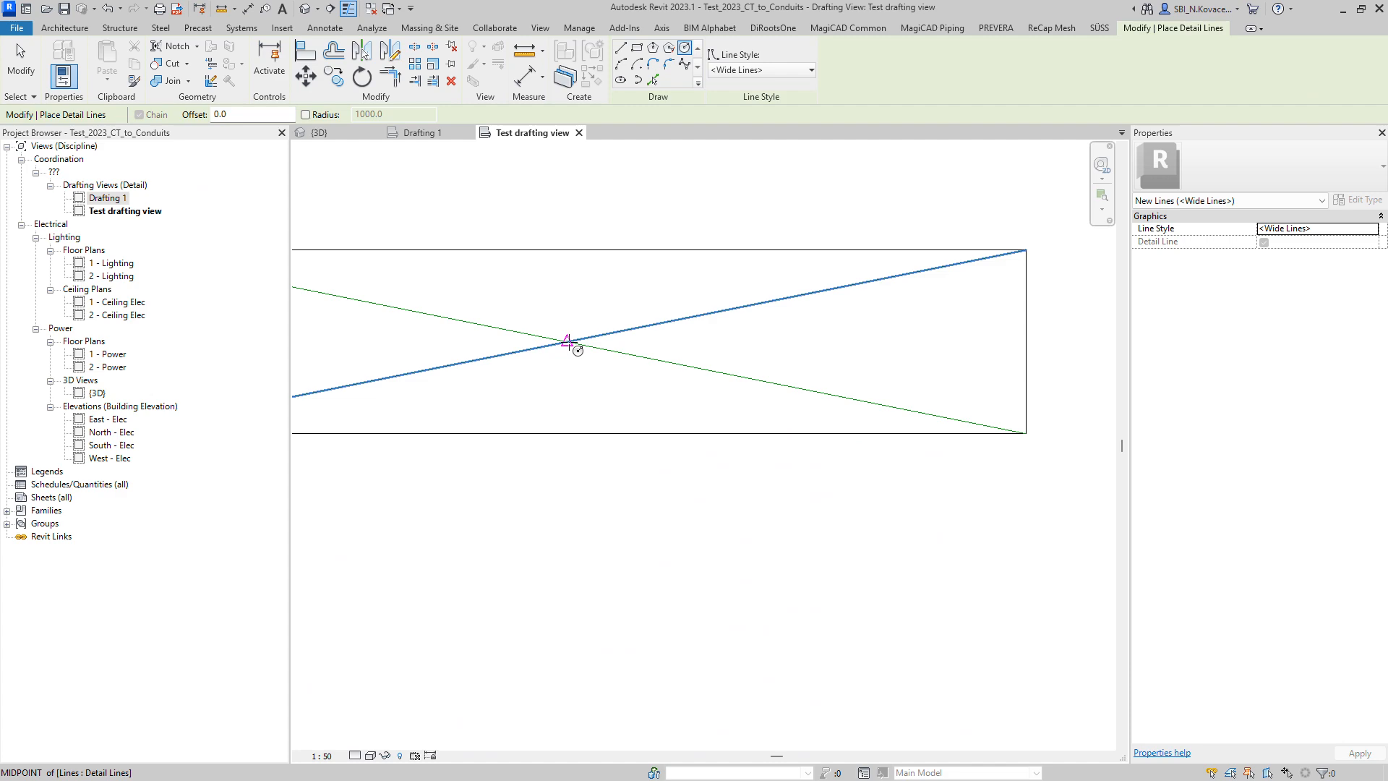
click(567, 342)
click(591, 333)
key(Escape)
key(Escape)
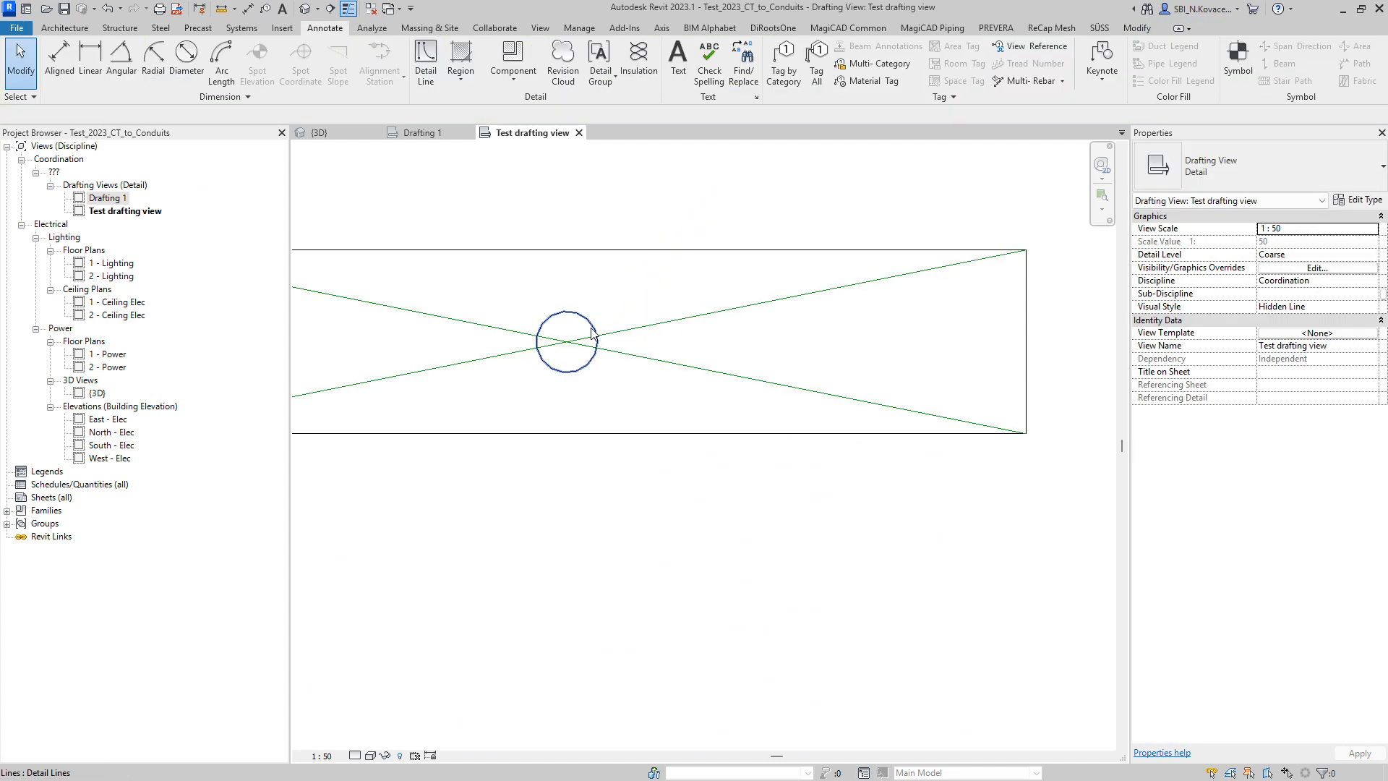
- Set the radius of the detail-line circle at the rectangle's centre to 5 mm
click(592, 332)
click(575, 321)
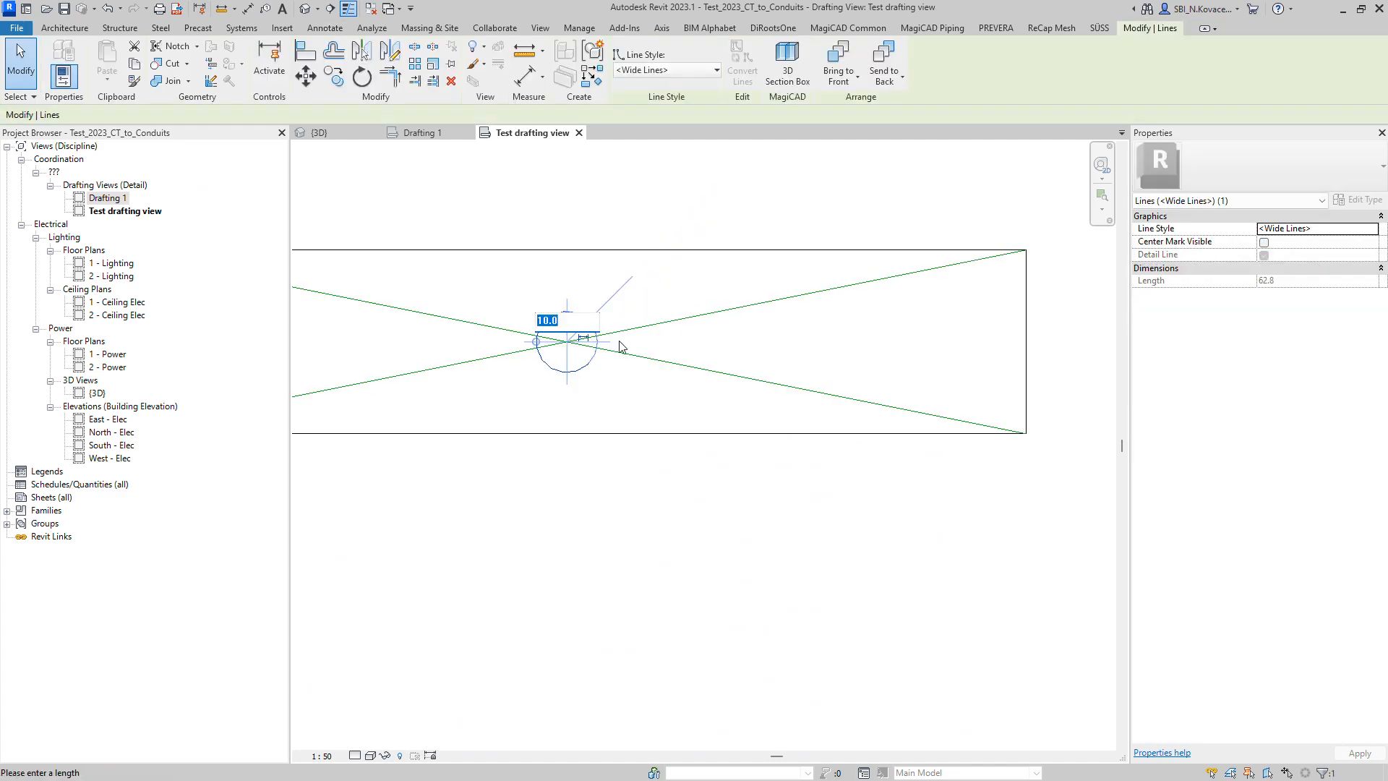
text(5)
key(Return)
key(Escape)
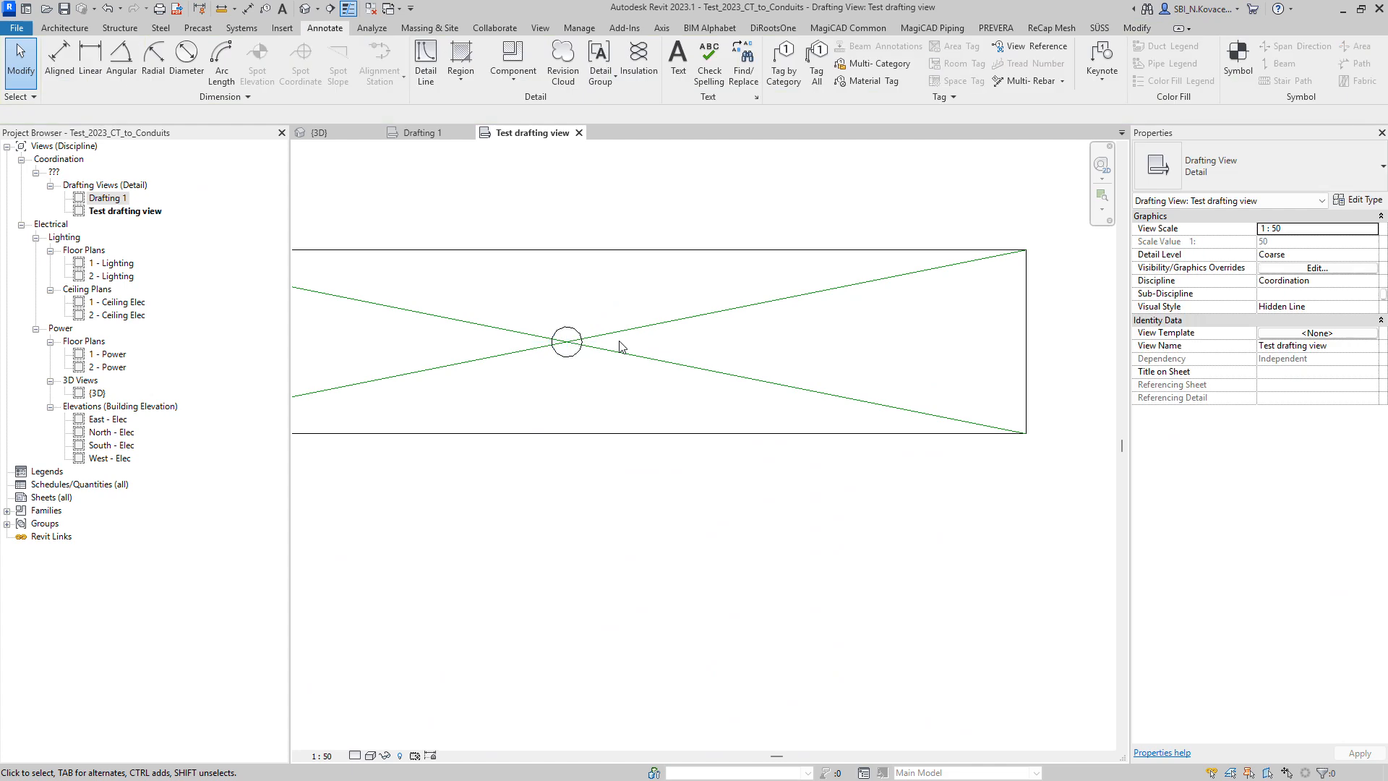
- Copy the circle twice horizontally towards the rectangle's left edge, spacing the copies about 50 mm apart
click(555, 352)
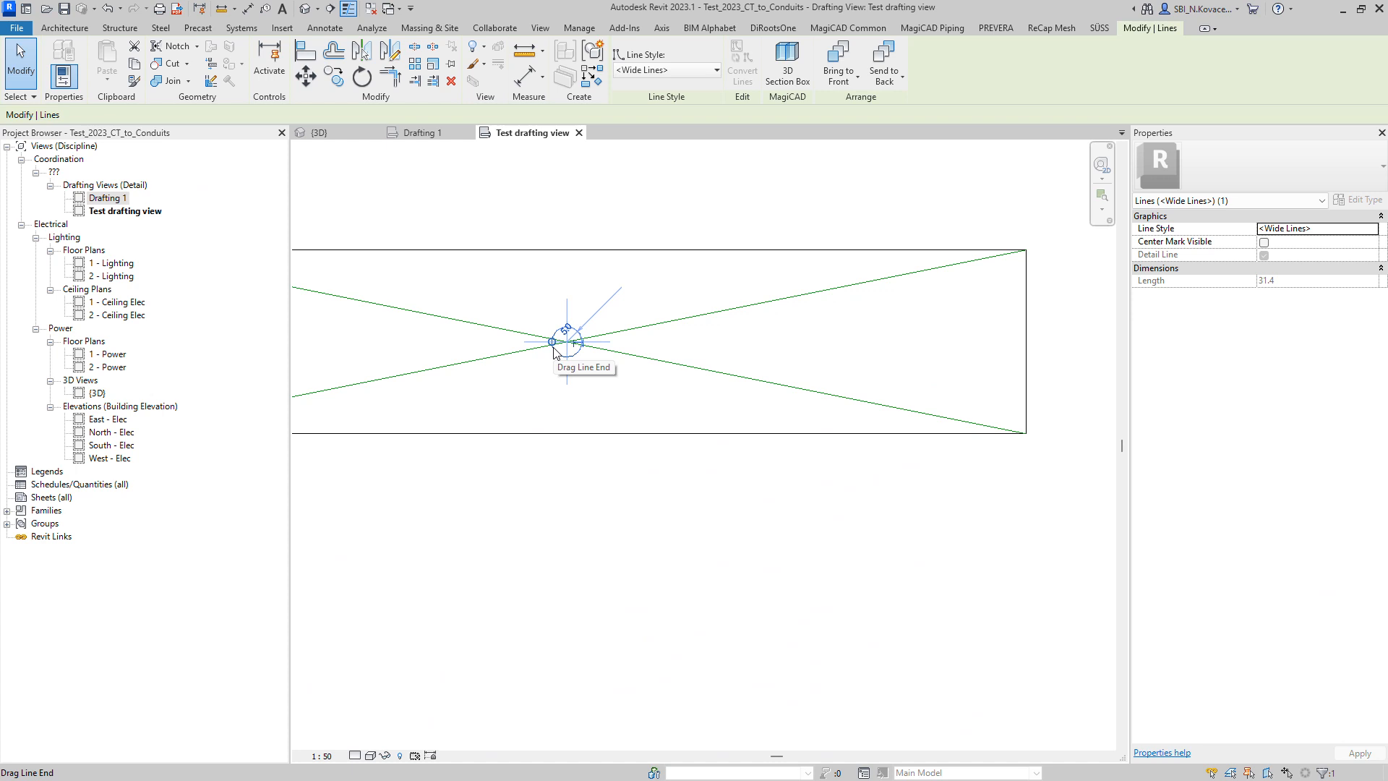
scroll(553, 352, down, 2)
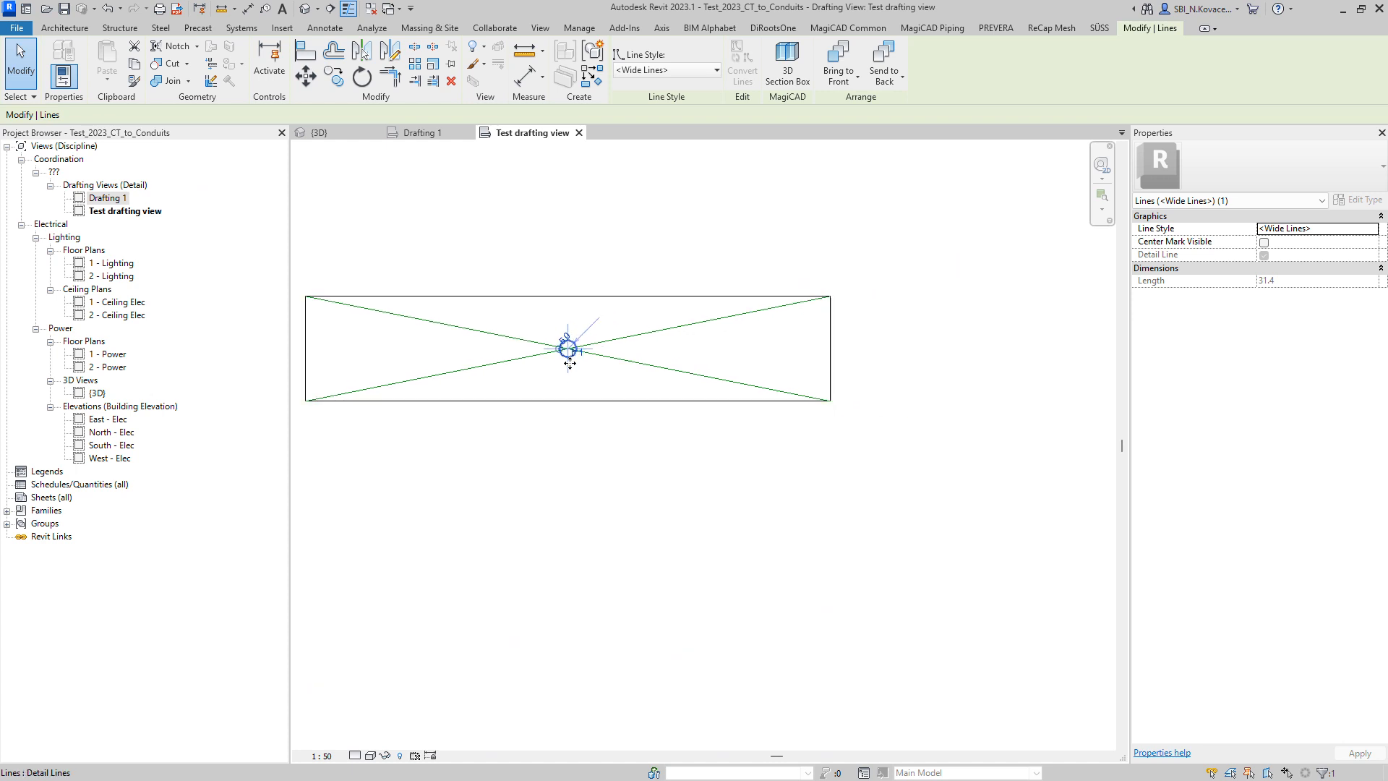
click(336, 78)
click(566, 379)
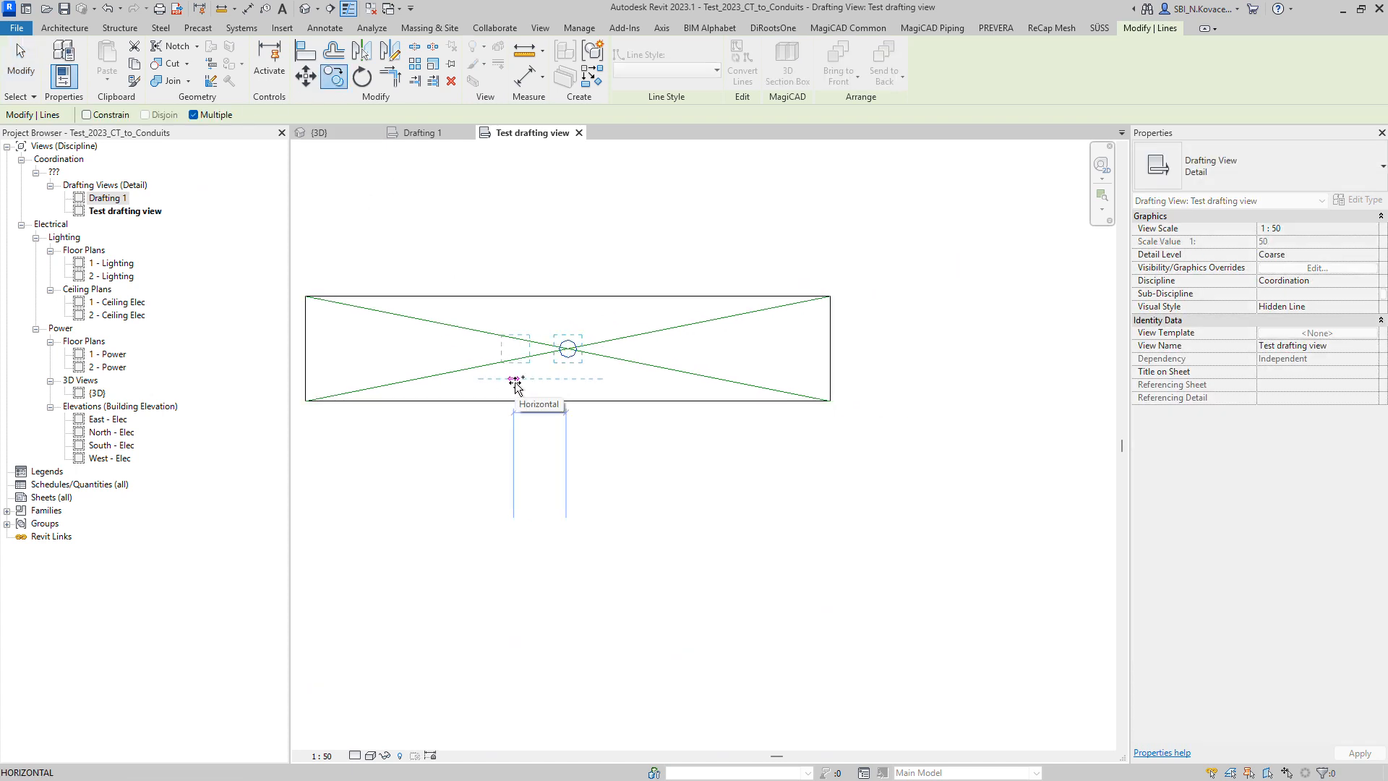
click(516, 380)
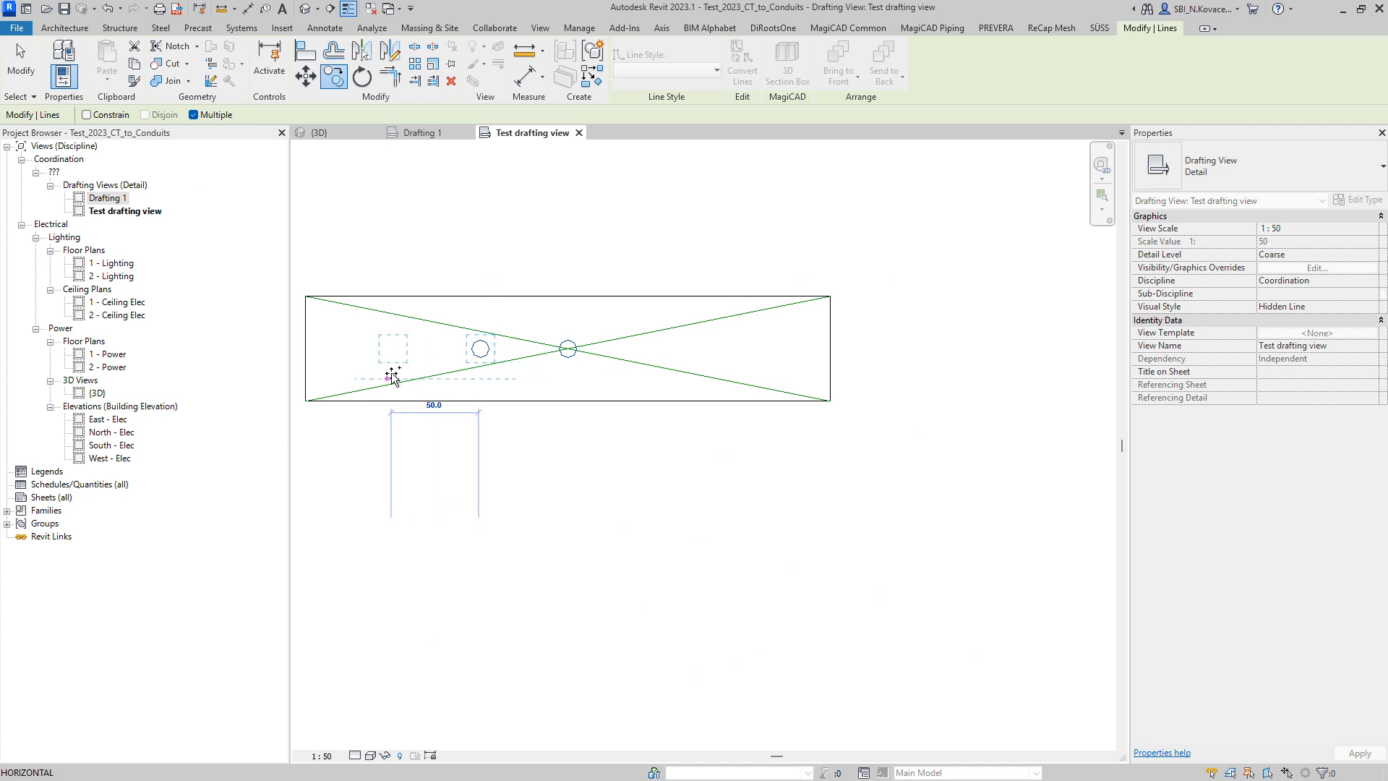
click(390, 377)
key(Escape)
key(Escape)
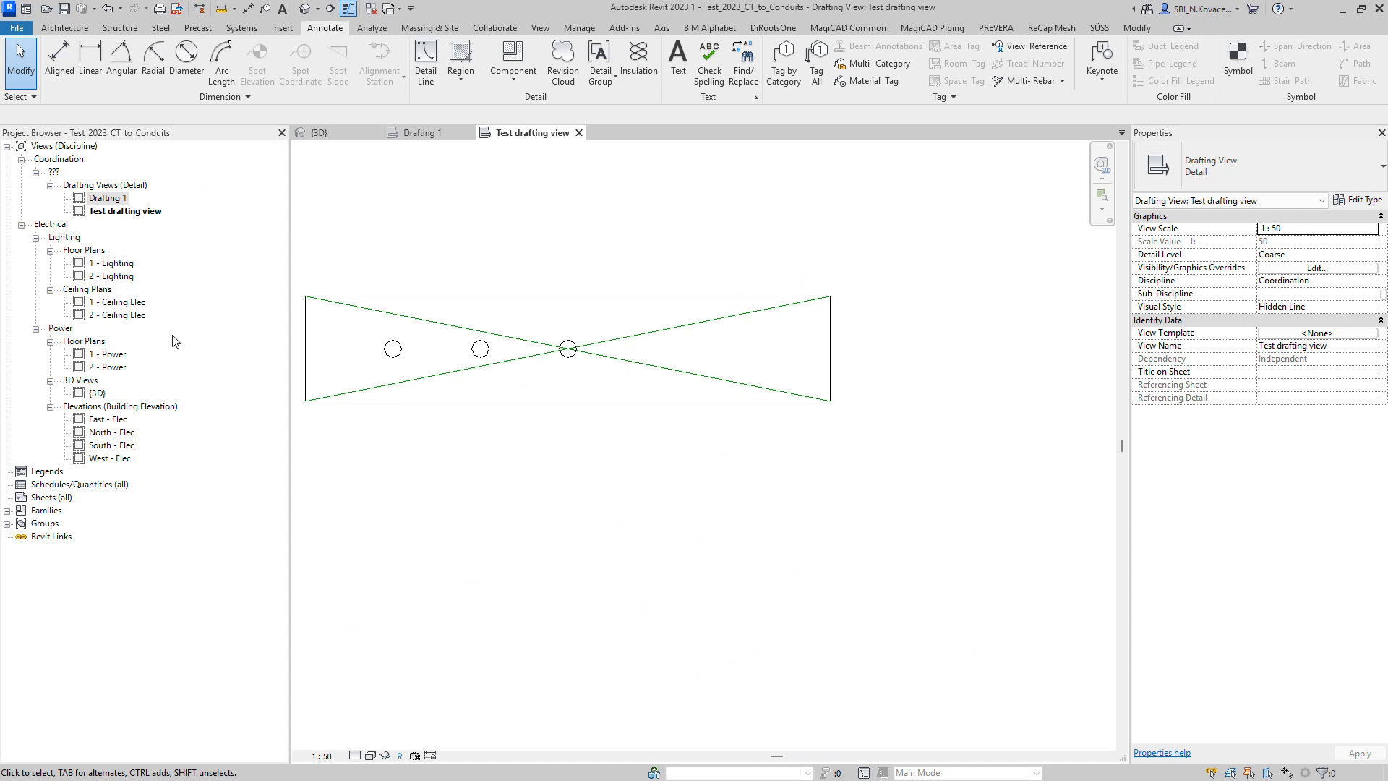
- In the 3D view, convert the middle tee on the ladder cable tray run to a horizontal cross
click(318, 132)
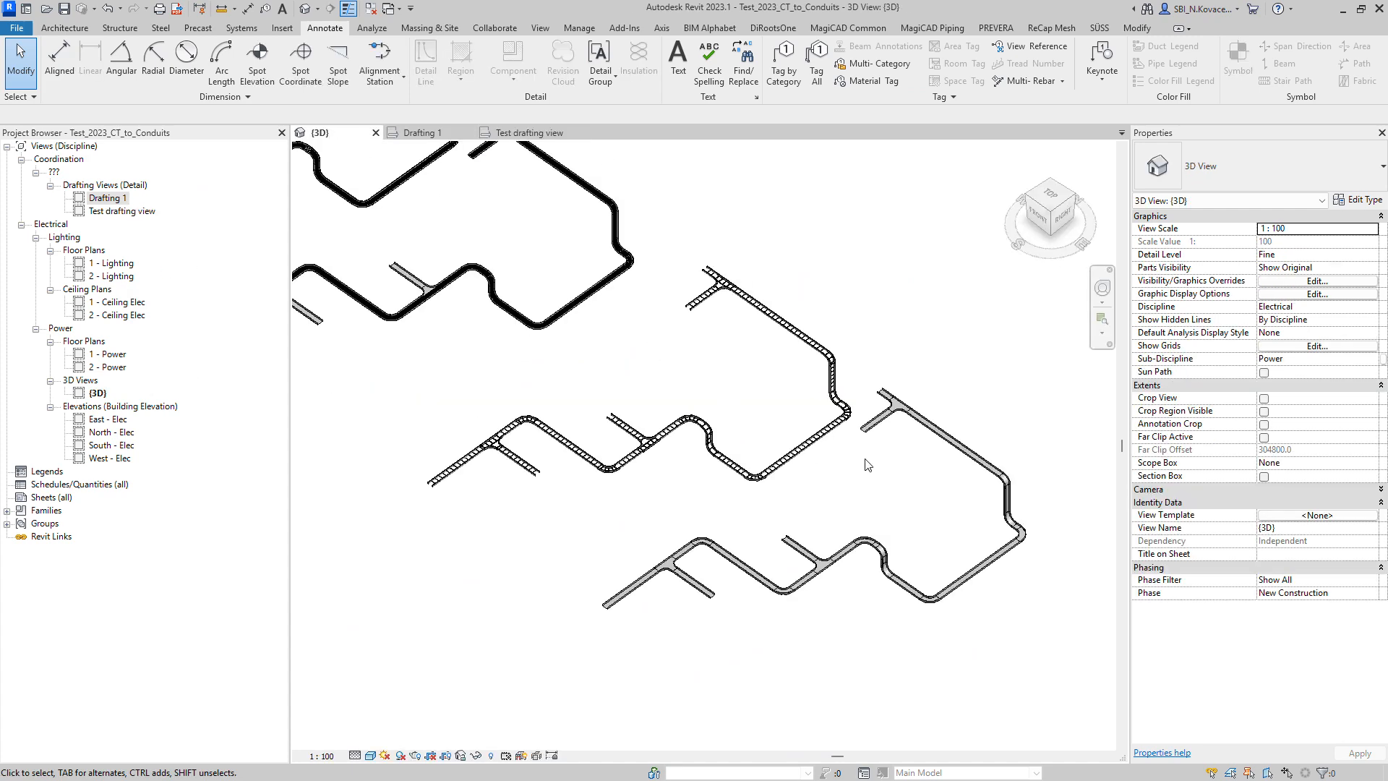
scroll(525, 440, up, 3)
click(739, 445)
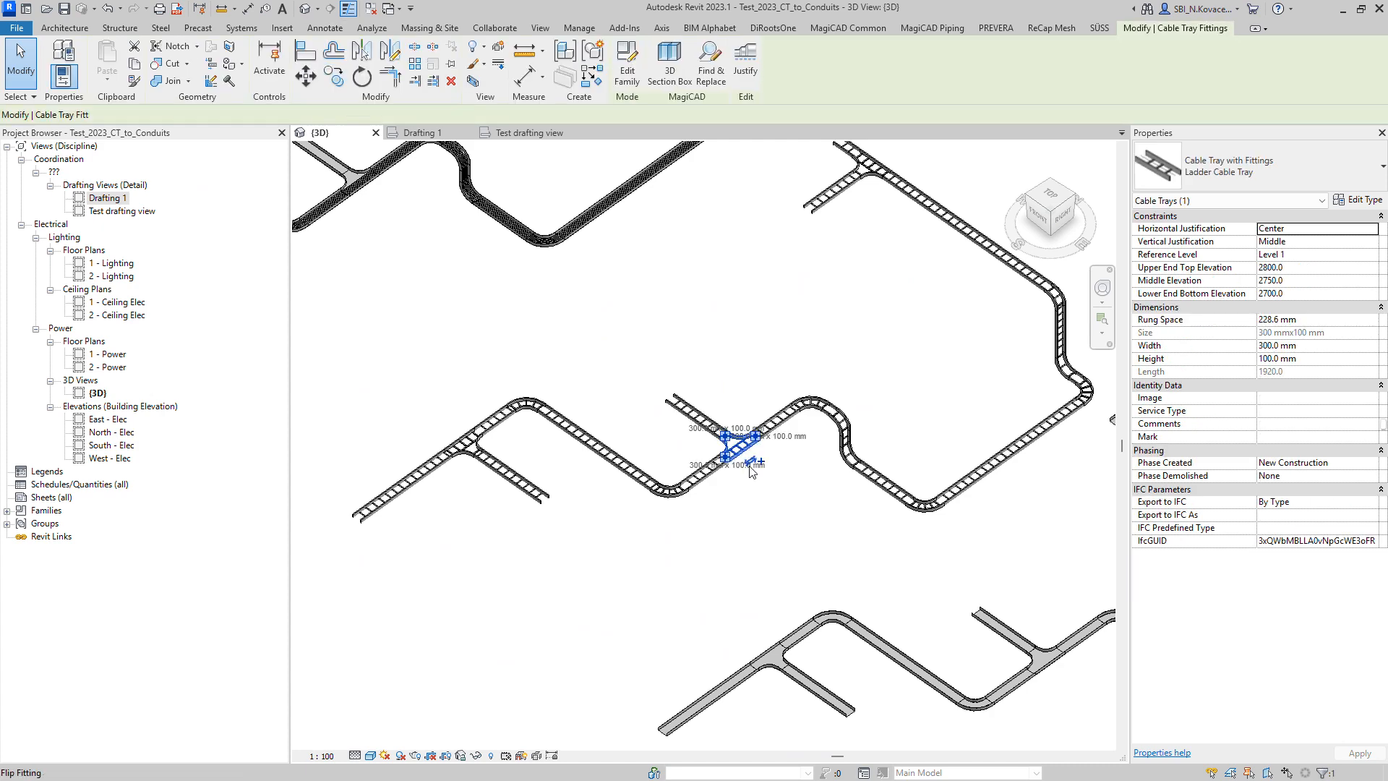
click(759, 462)
click(761, 467)
- Draw a 300 x 100 mm ladder tray from the cross's open connector around a 90° turn, with a short tray crossing its end
key(c)
key(s)
key(Escape)
click(713, 467)
key(c)
key(s)
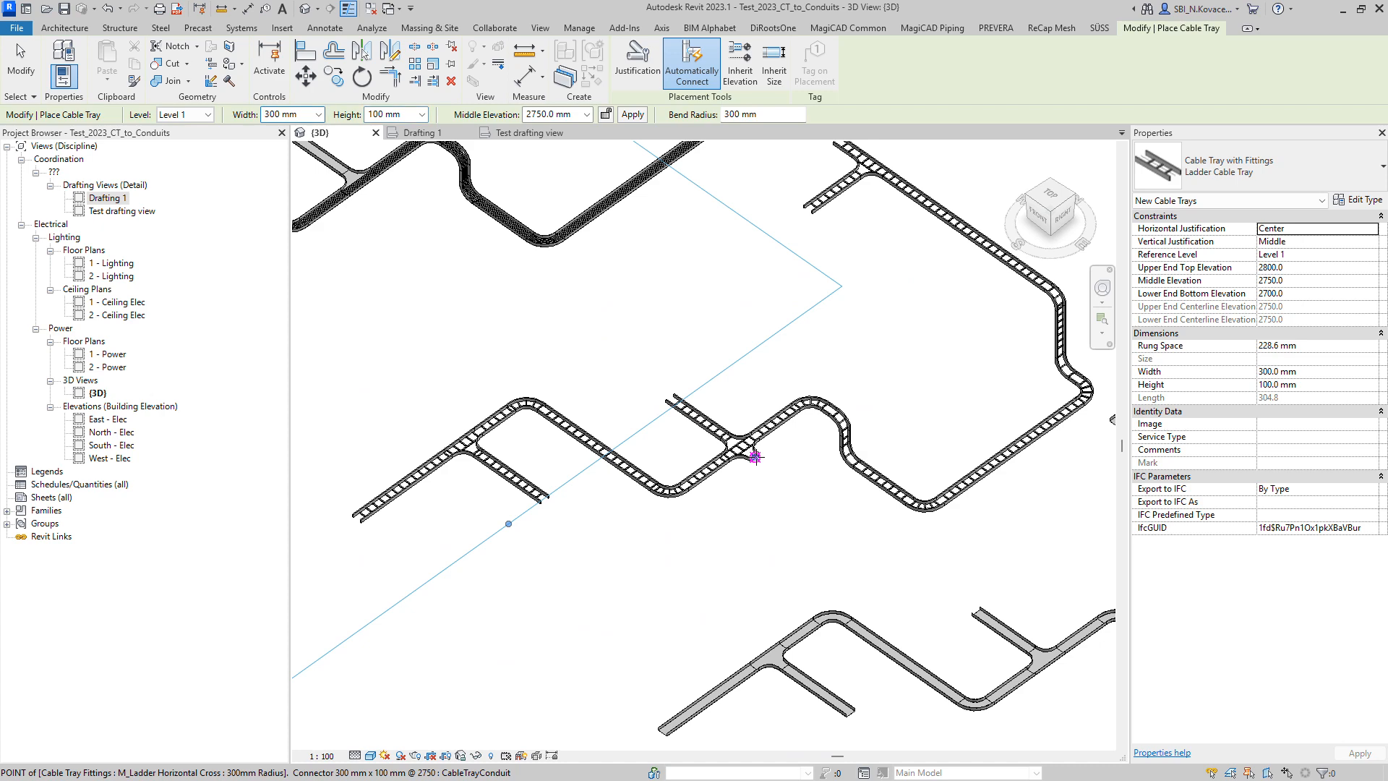
click(755, 457)
click(813, 499)
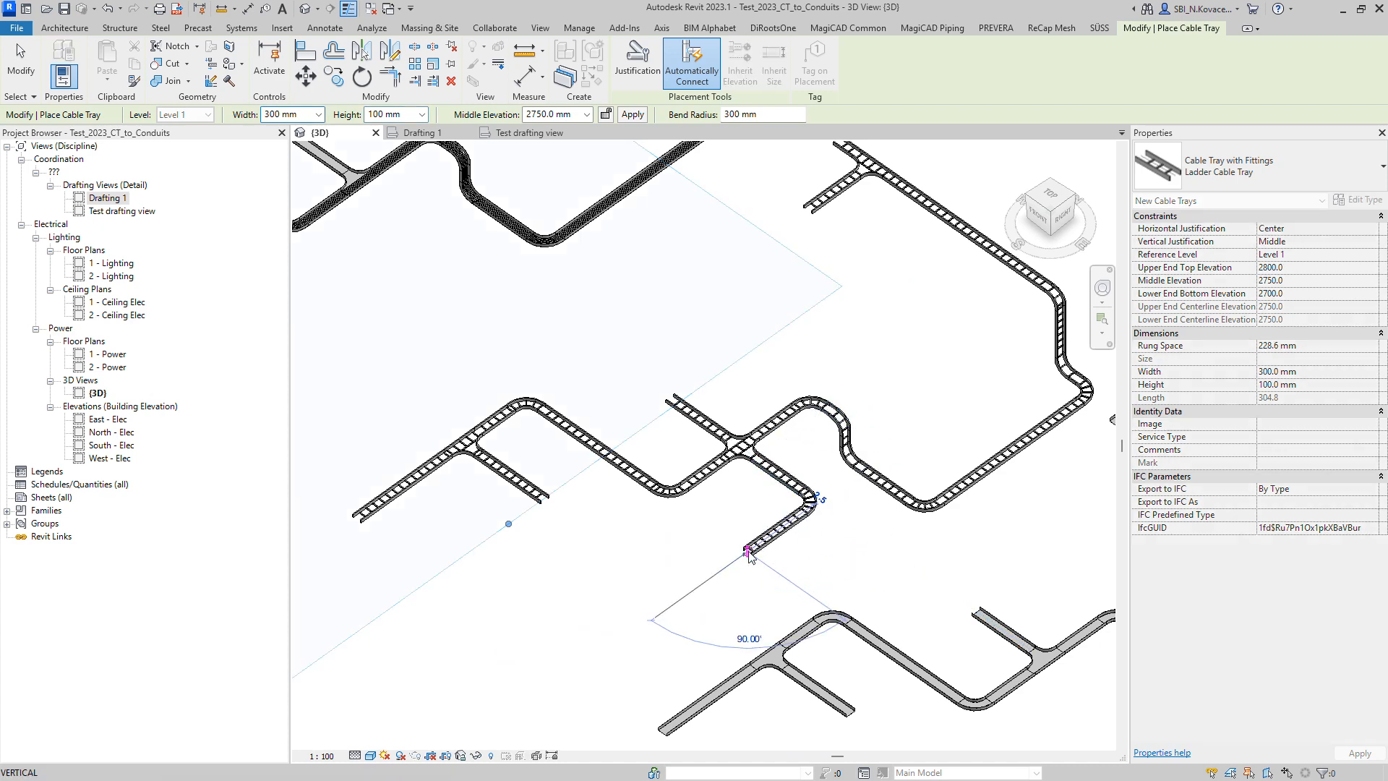
click(750, 554)
click(801, 556)
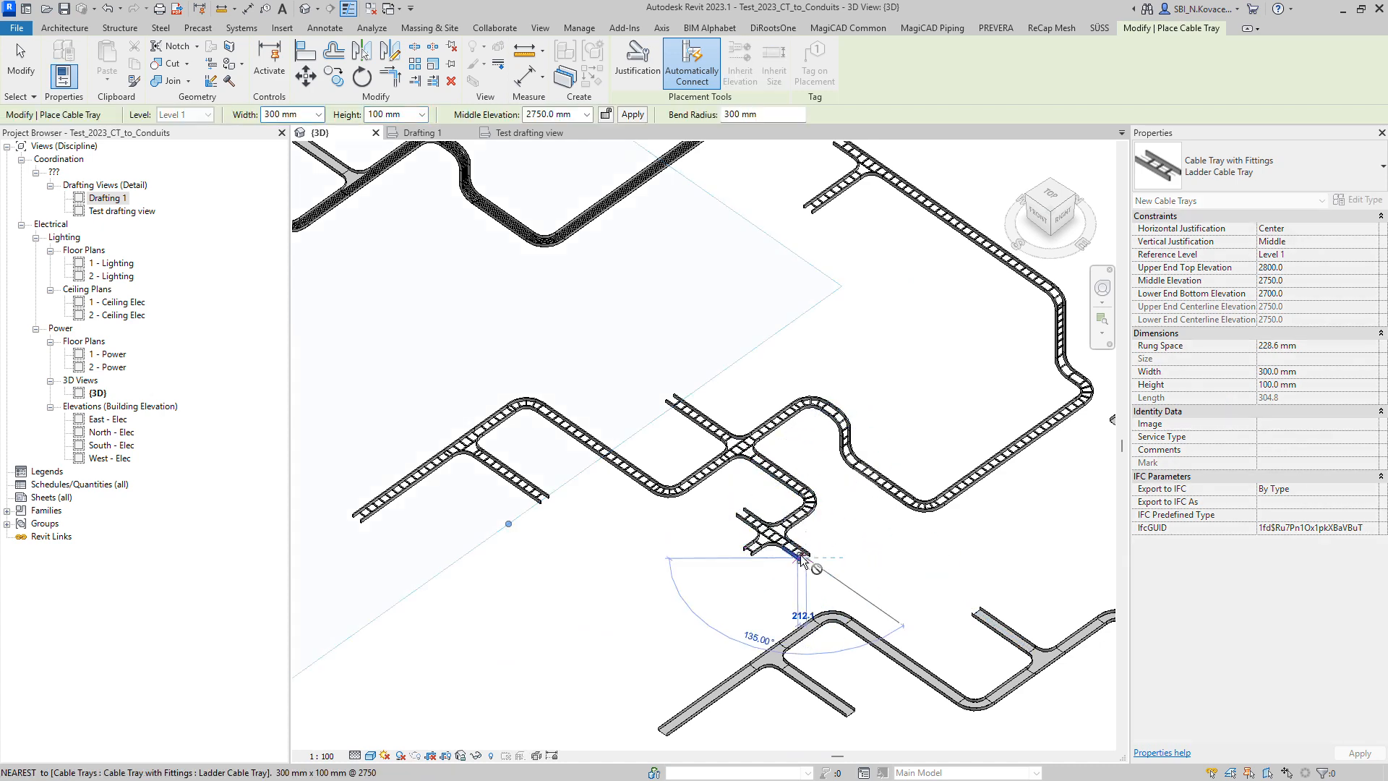
key(Escape)
- Try to continue the new ladder tray branch at a lower middle elevation
click(749, 552)
click(561, 109)
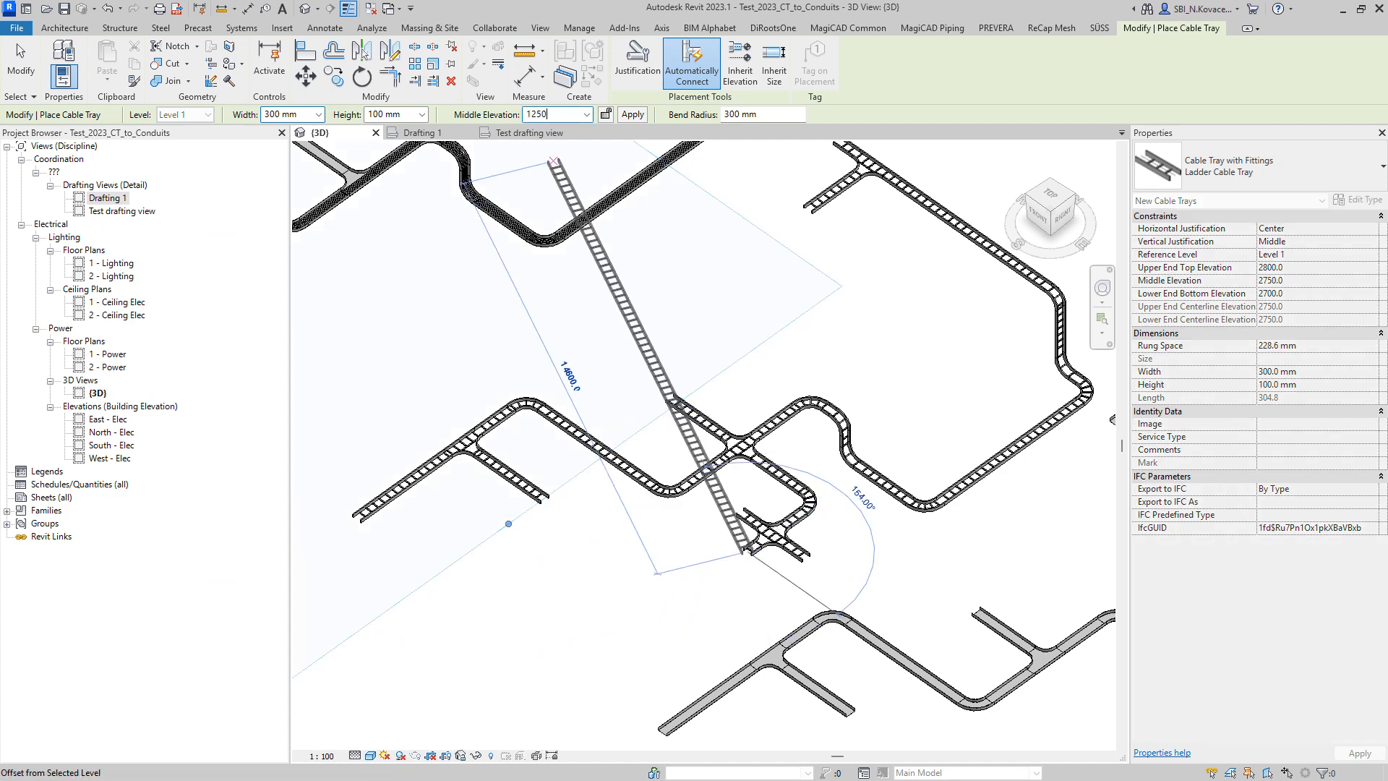
click(629, 613)
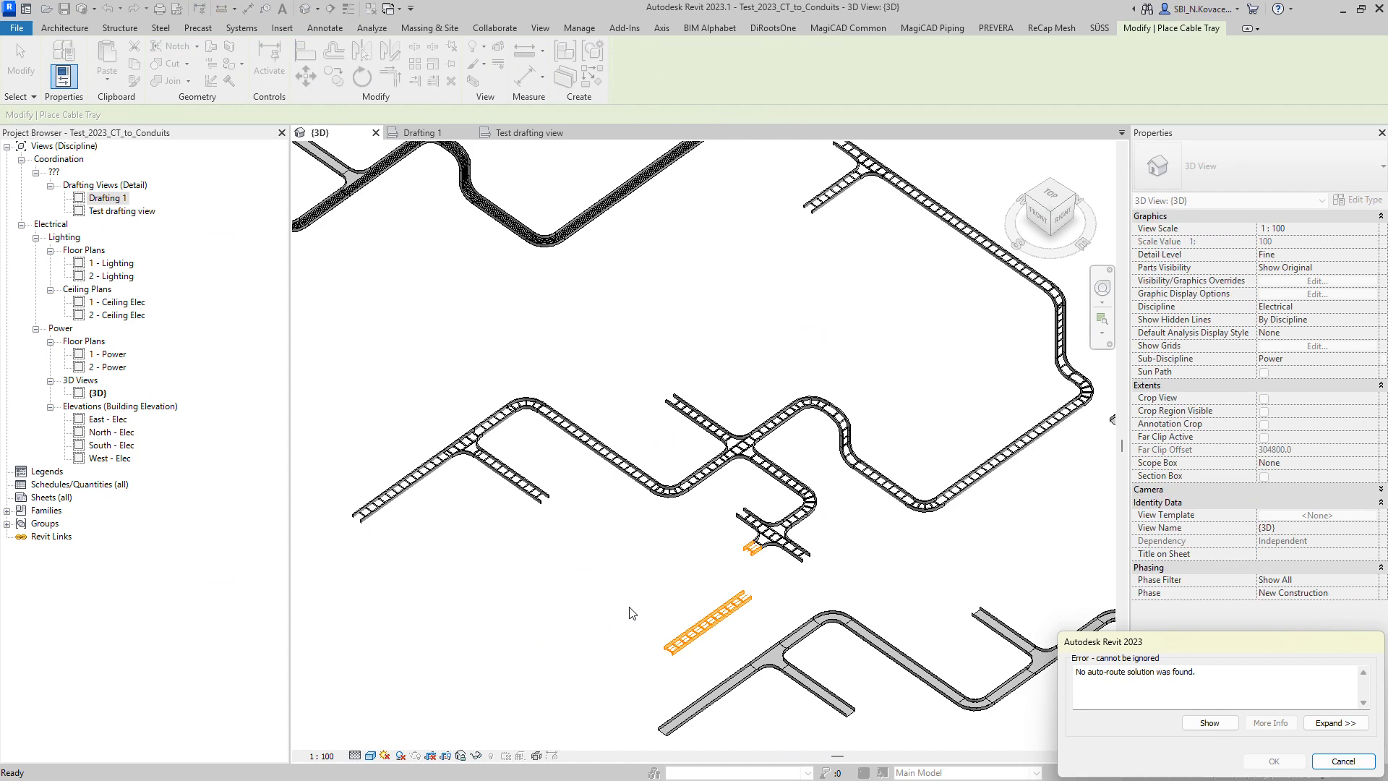
click(1334, 761)
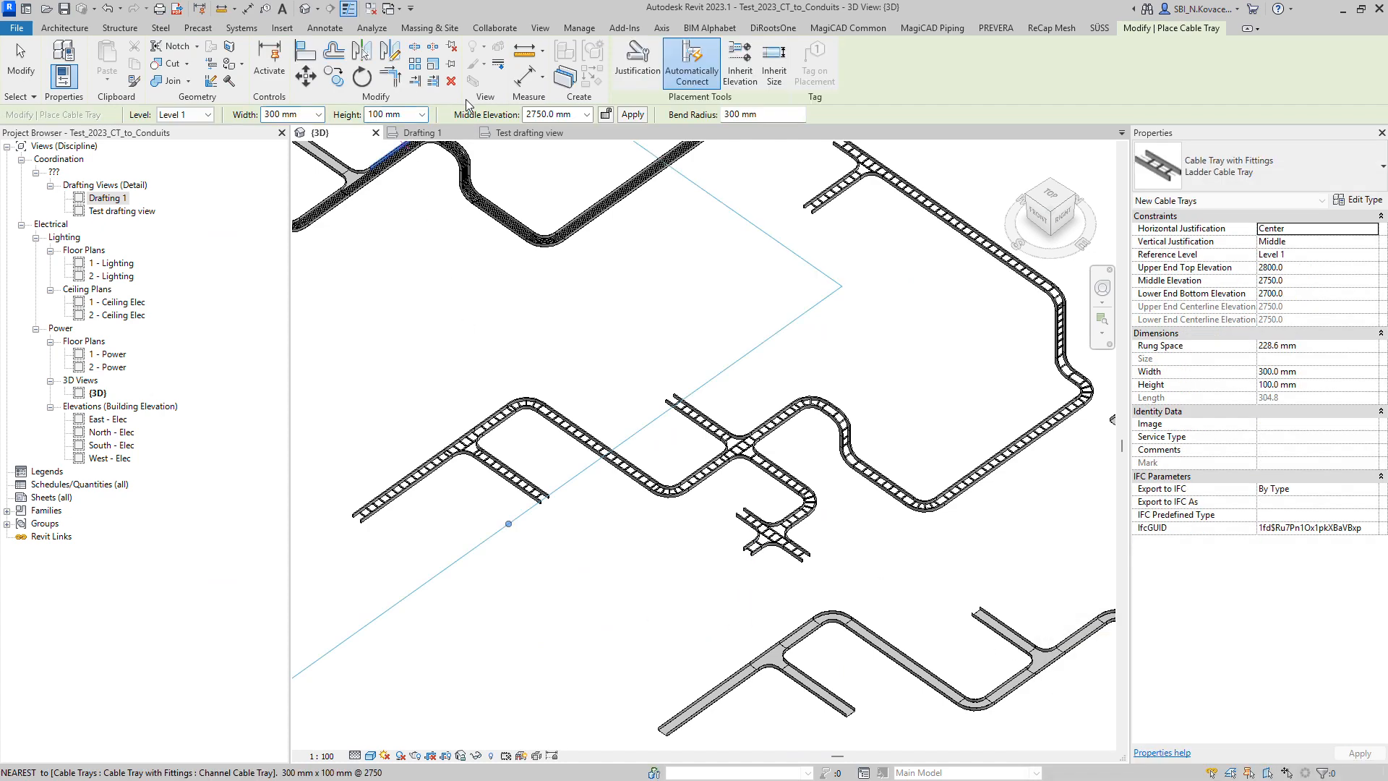
- Extend the ladder tray branch, drop it to a middle elevation of 2250 mm, and end it in a tee with a crossing tray
click(546, 118)
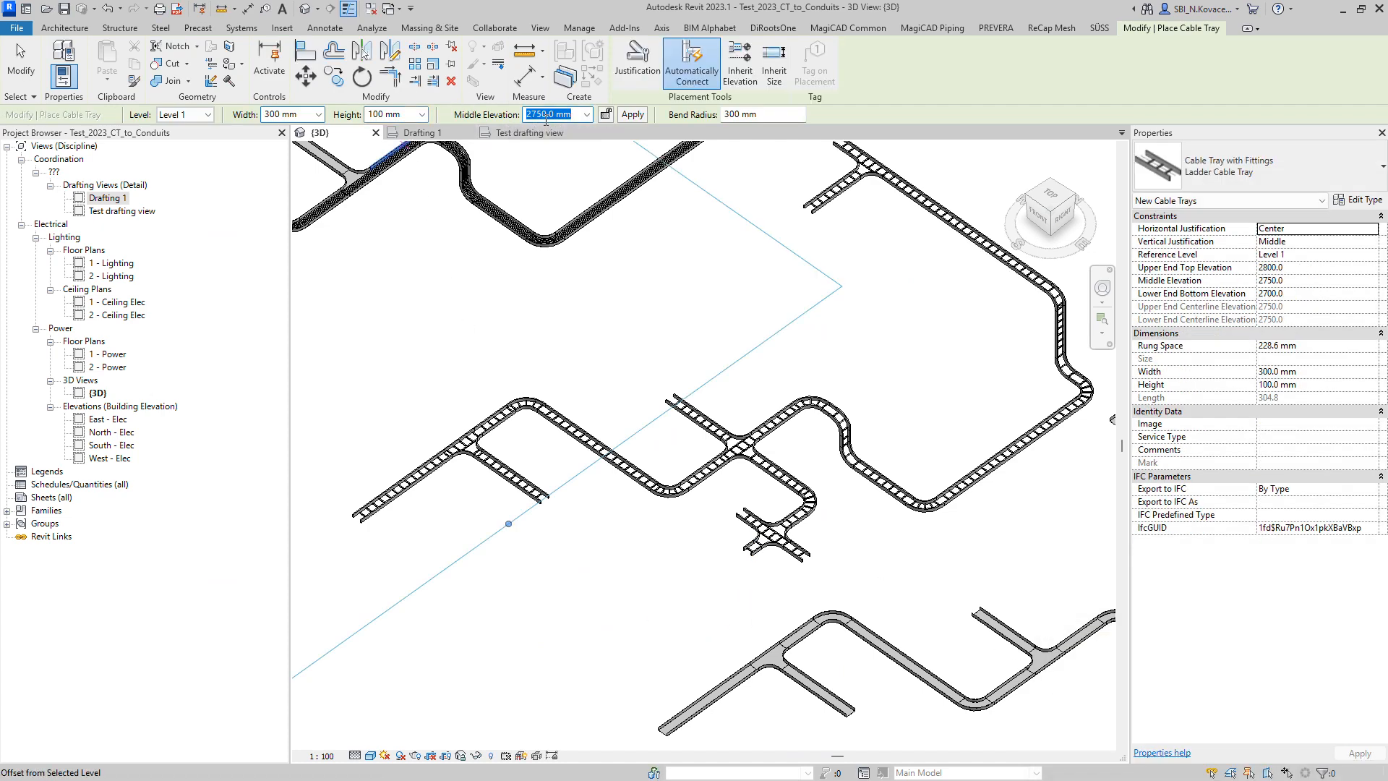
text(2250)
key(Return)
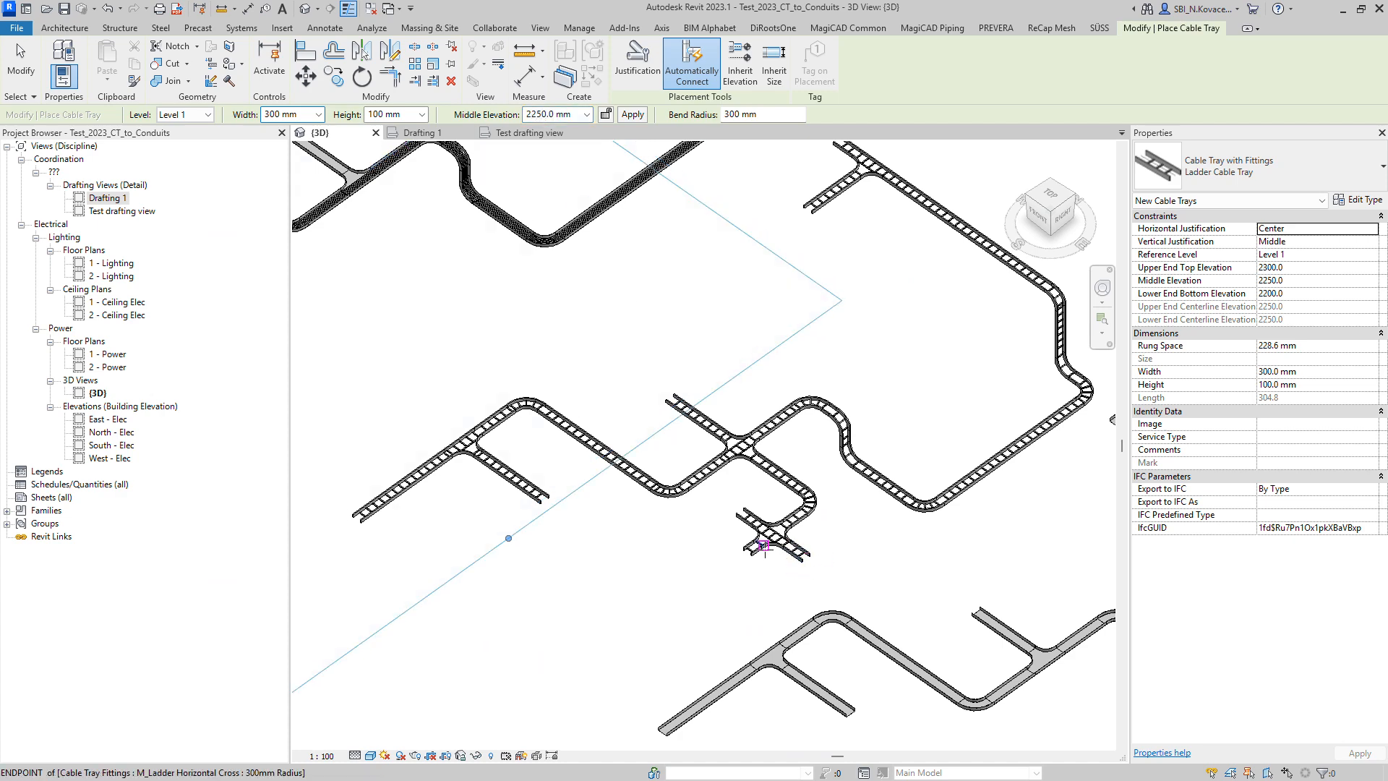
click(748, 551)
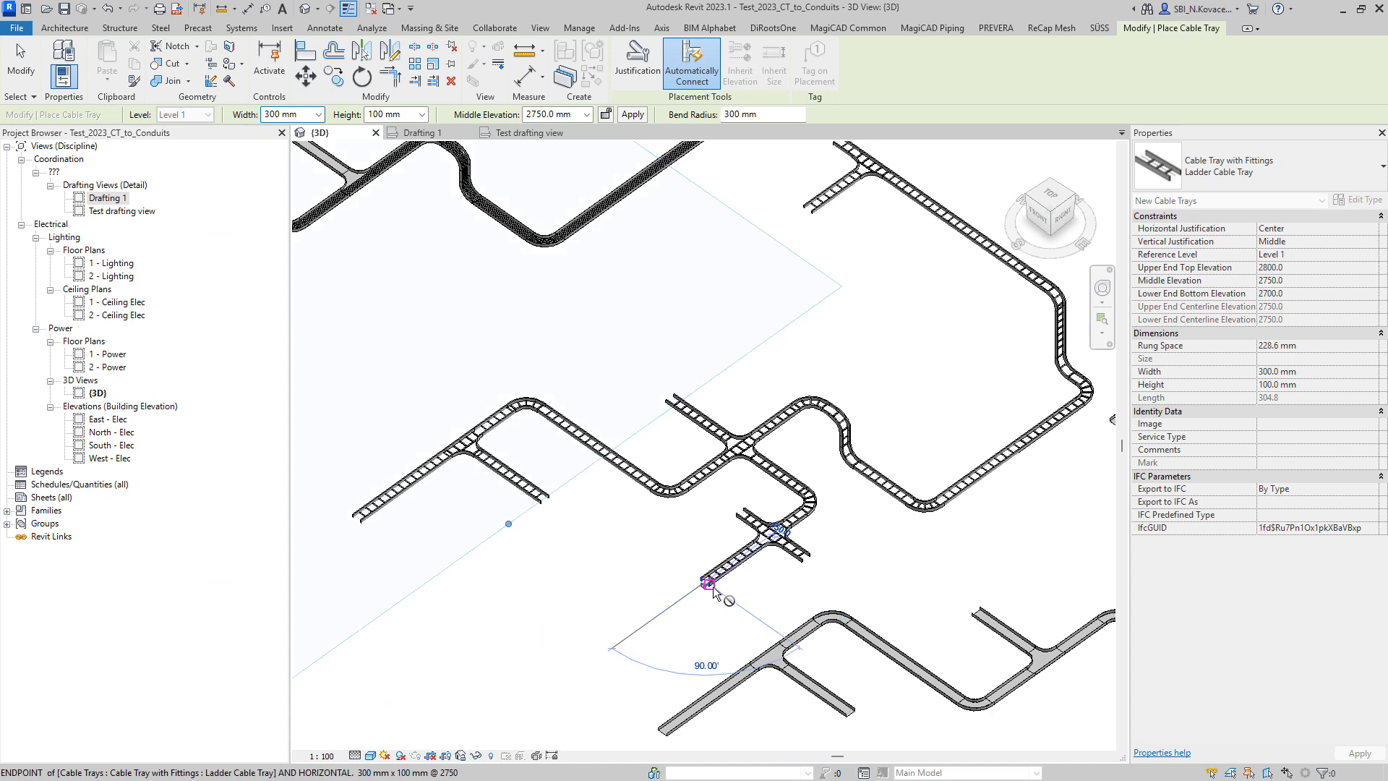
click(545, 115)
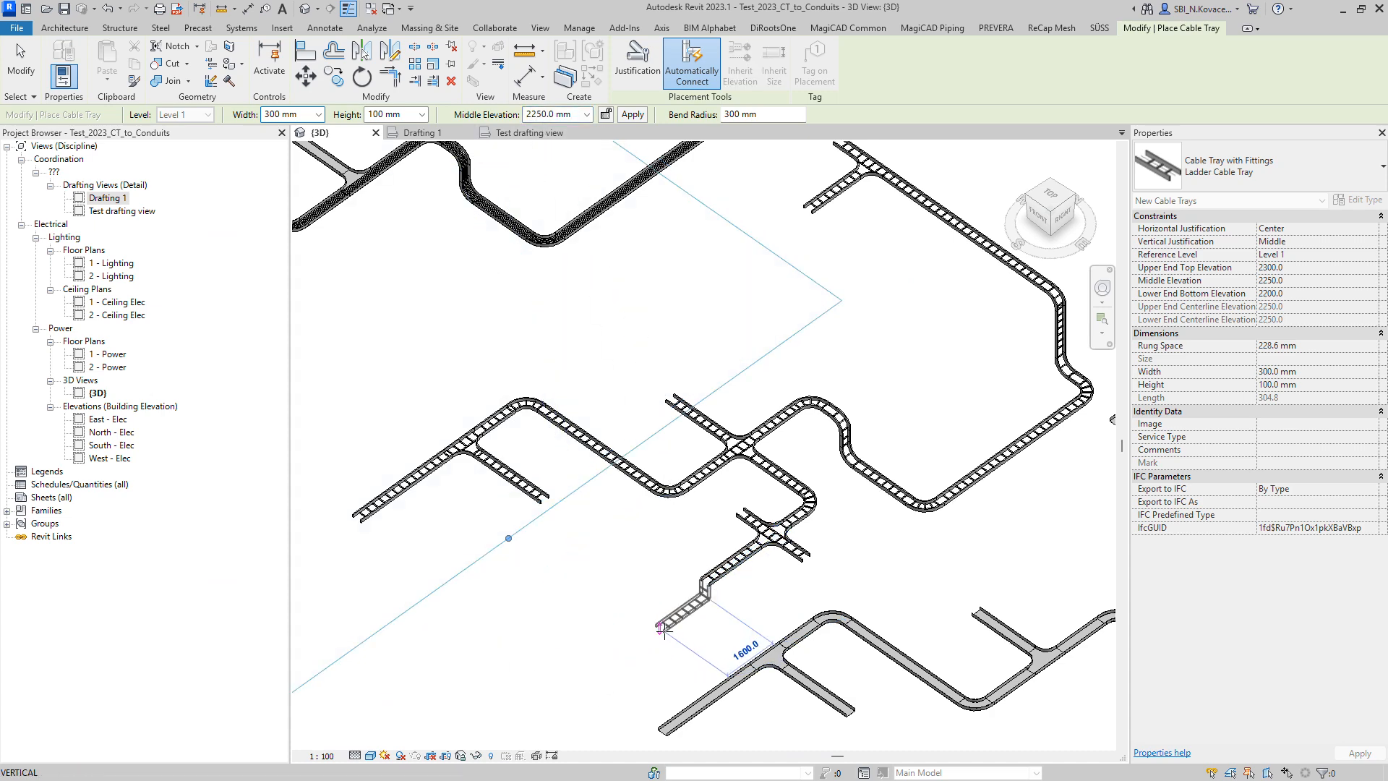
click(590, 578)
key(Escape)
key(Escape)
click(667, 634)
key(Escape)
- Draw a ladder cable tray from the new tee's open connector around a 90° turn
click(676, 647)
right_click(676, 646)
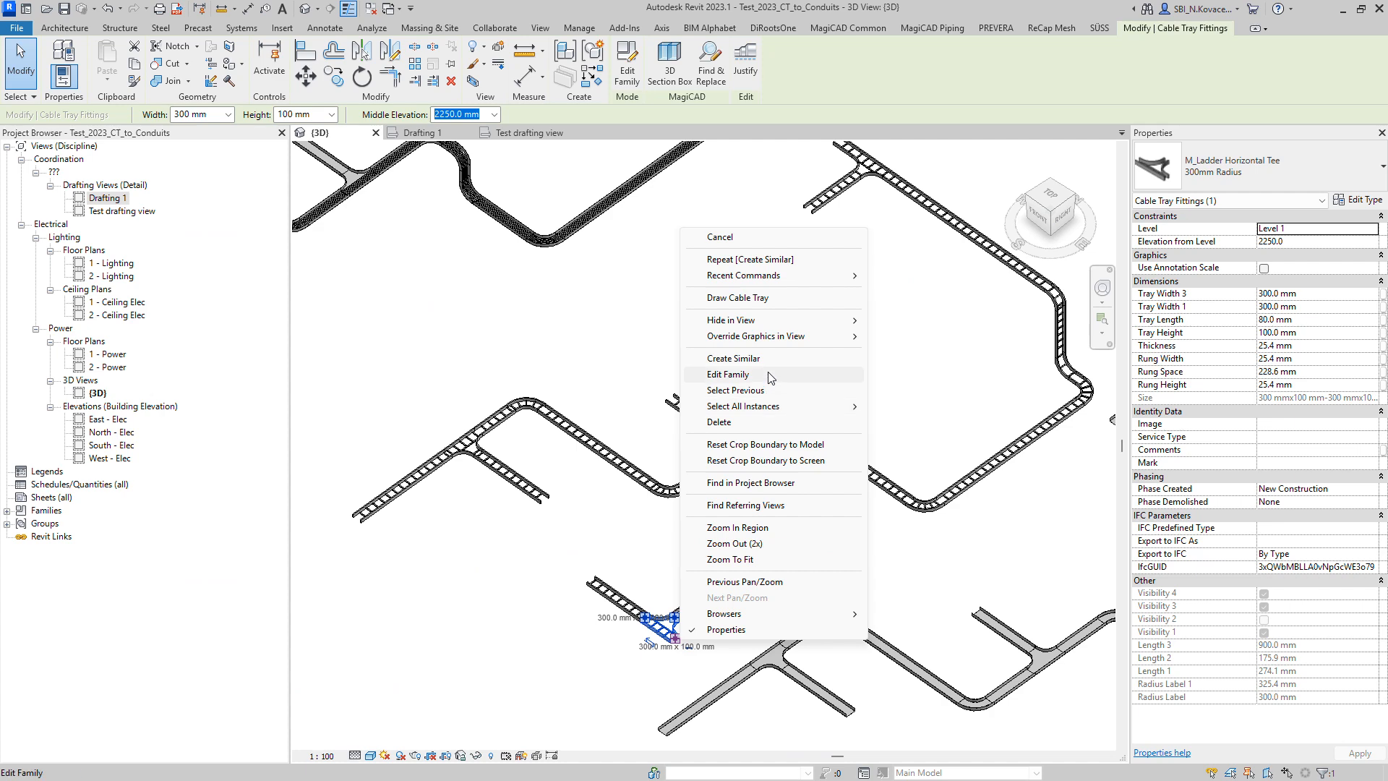
click(768, 301)
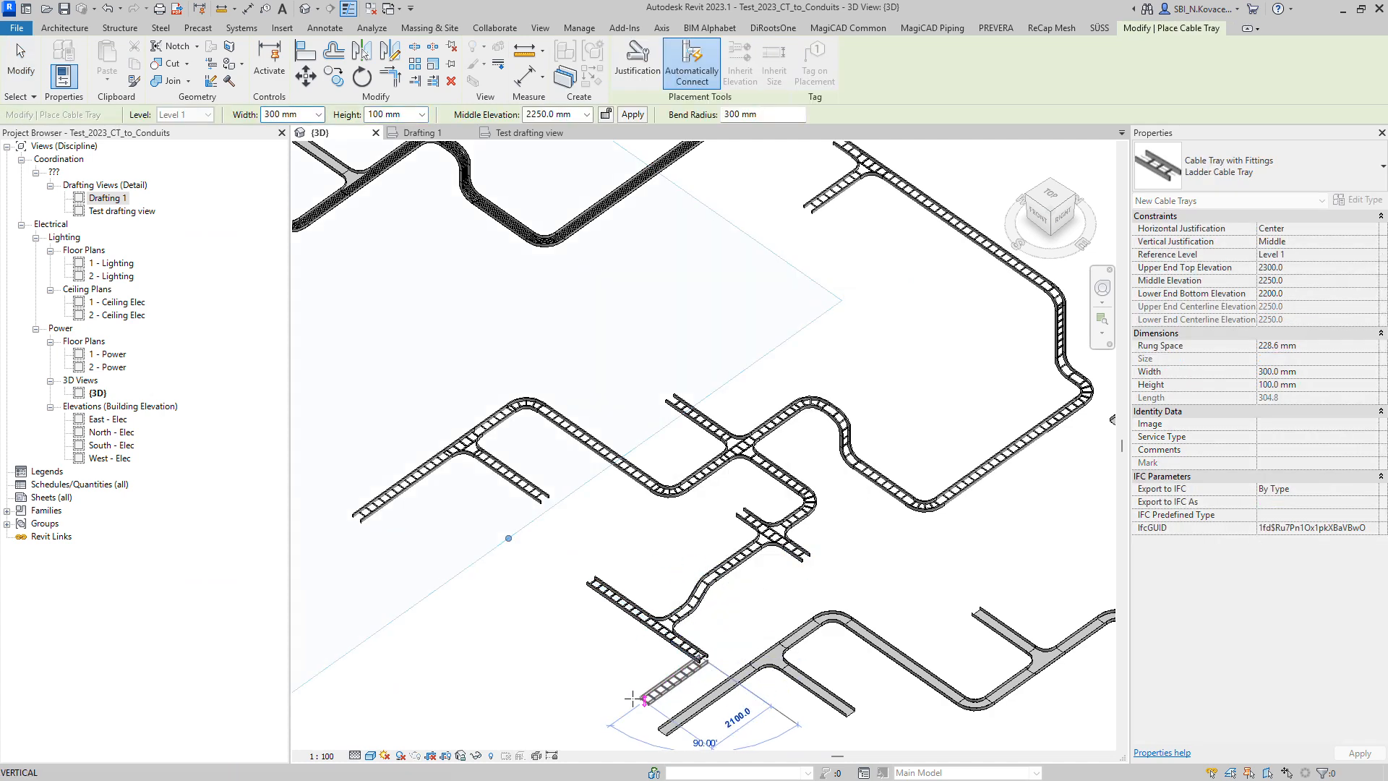
click(637, 705)
key(Escape)
key(Escape)
scroll(524, 571, down, 1)
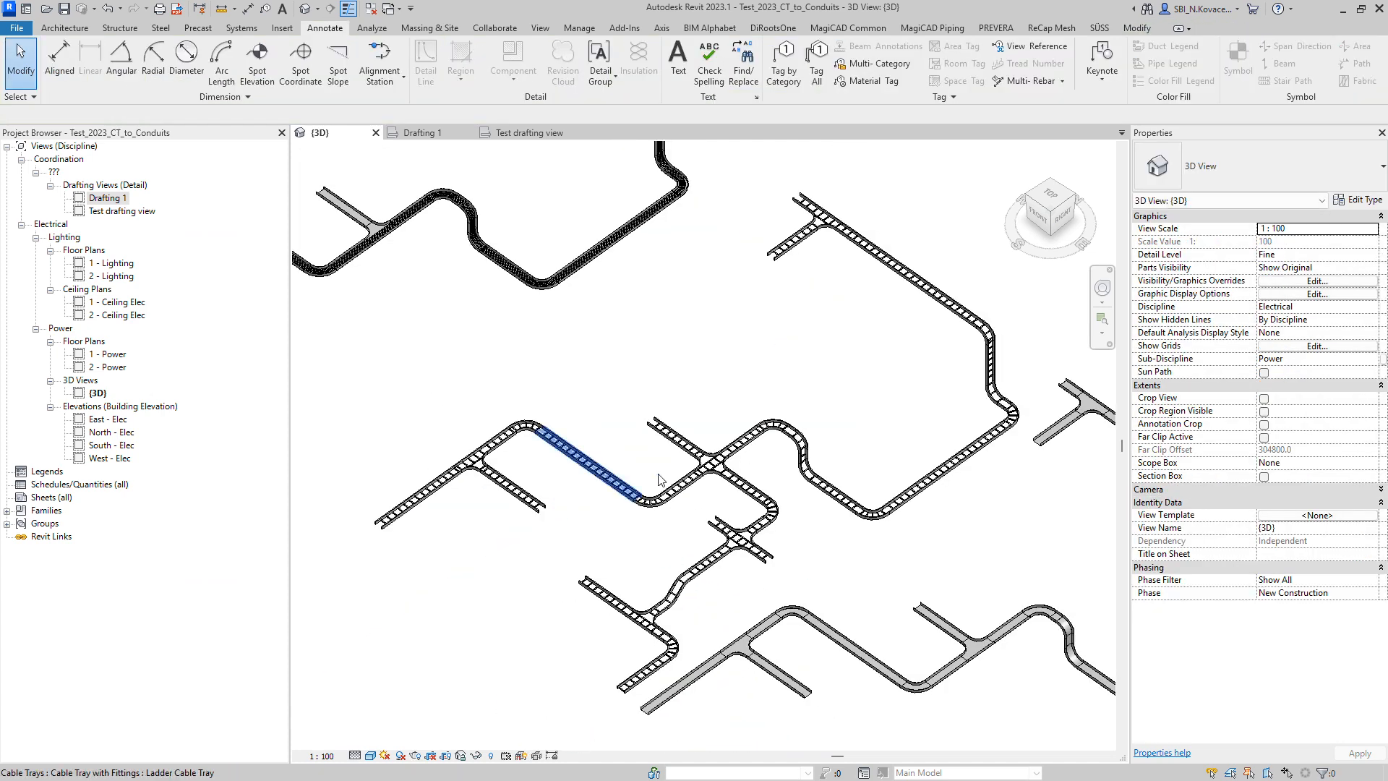
- Start Conduits by Cable Trays, picking the lower branch's free-end tray as start and the upper run's short side branch as end element
click(716, 27)
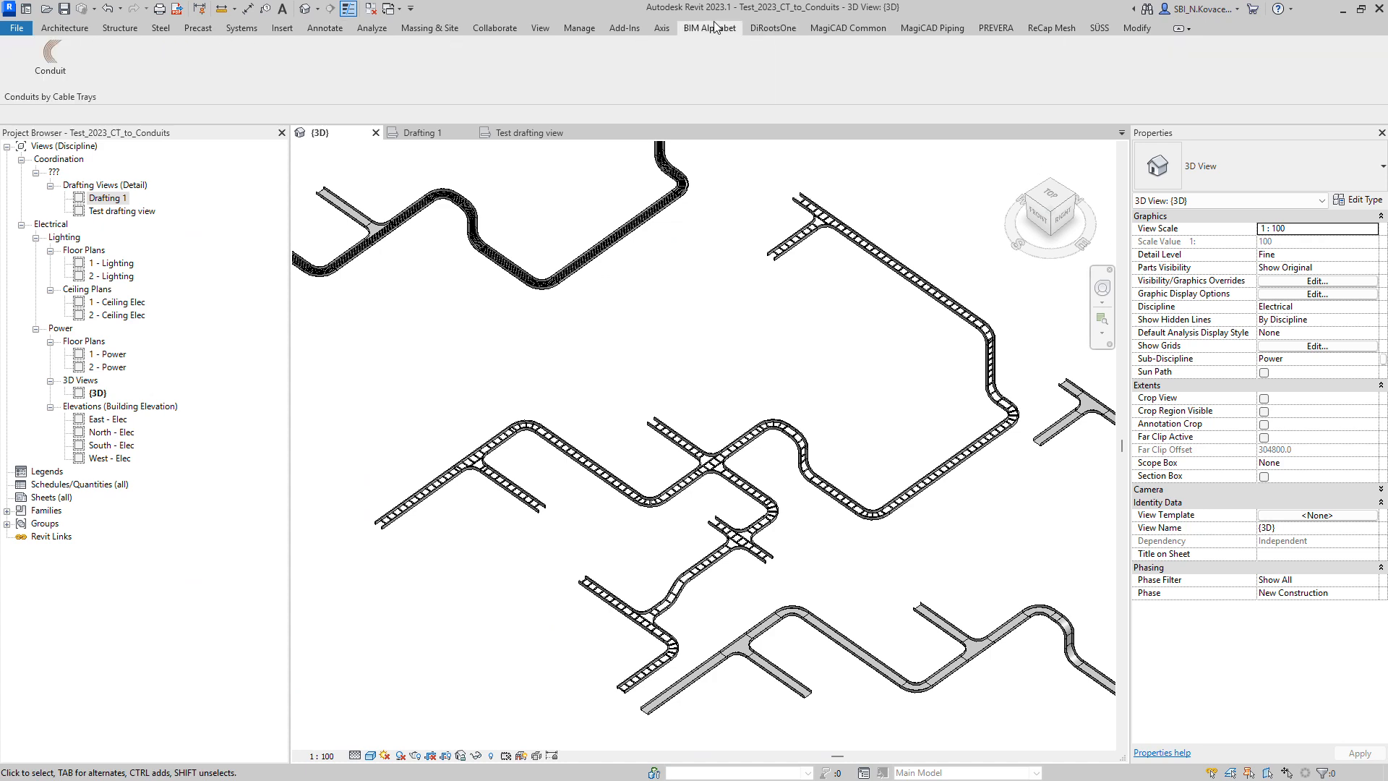
click(51, 57)
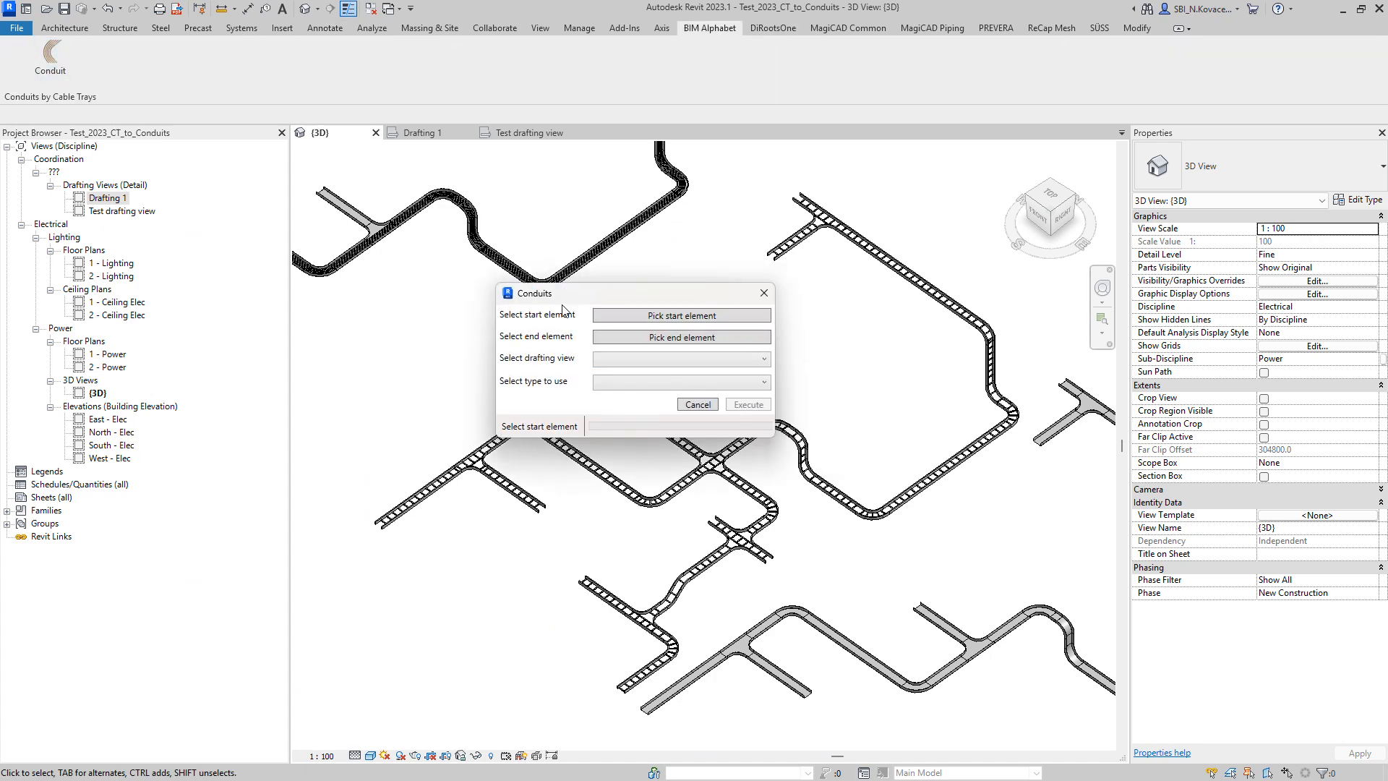
drag(636, 288, 105, 335)
click(214, 357)
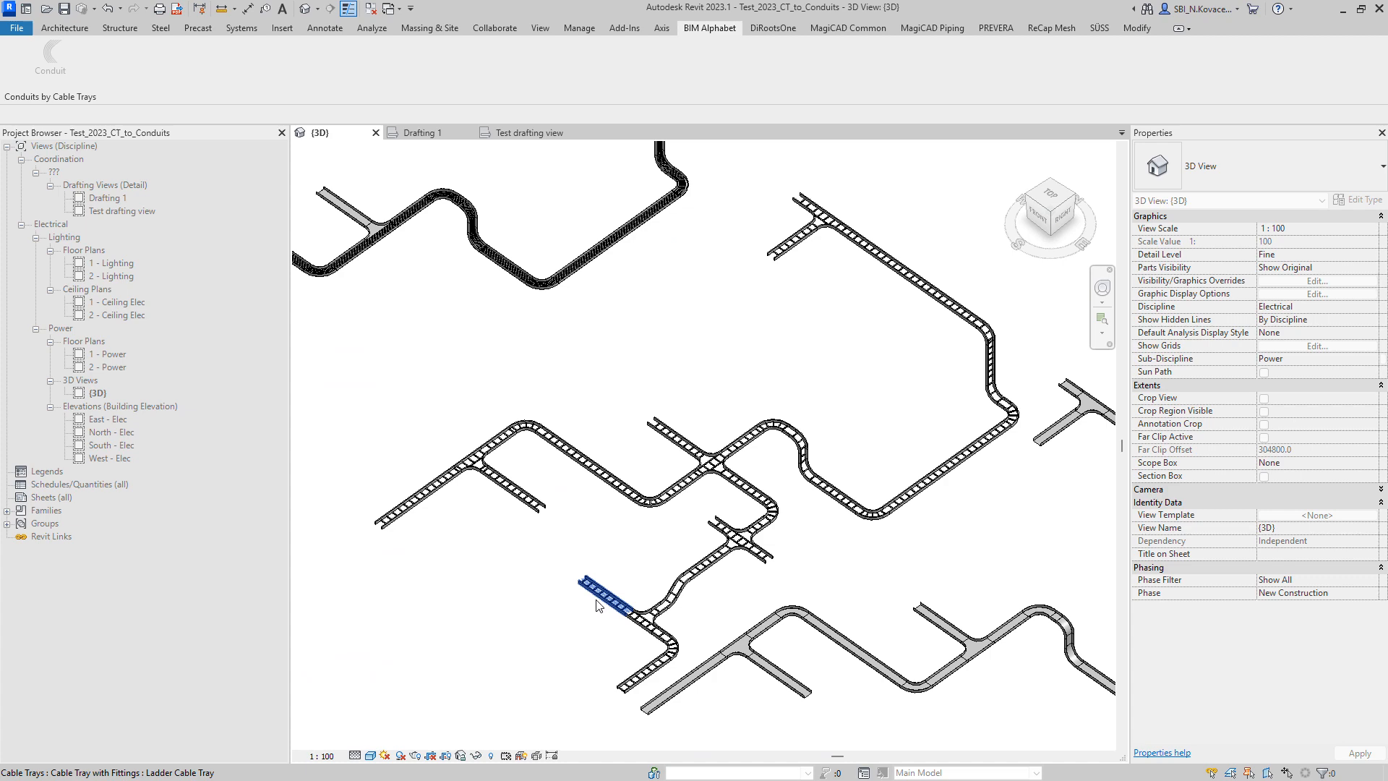
click(598, 606)
click(229, 383)
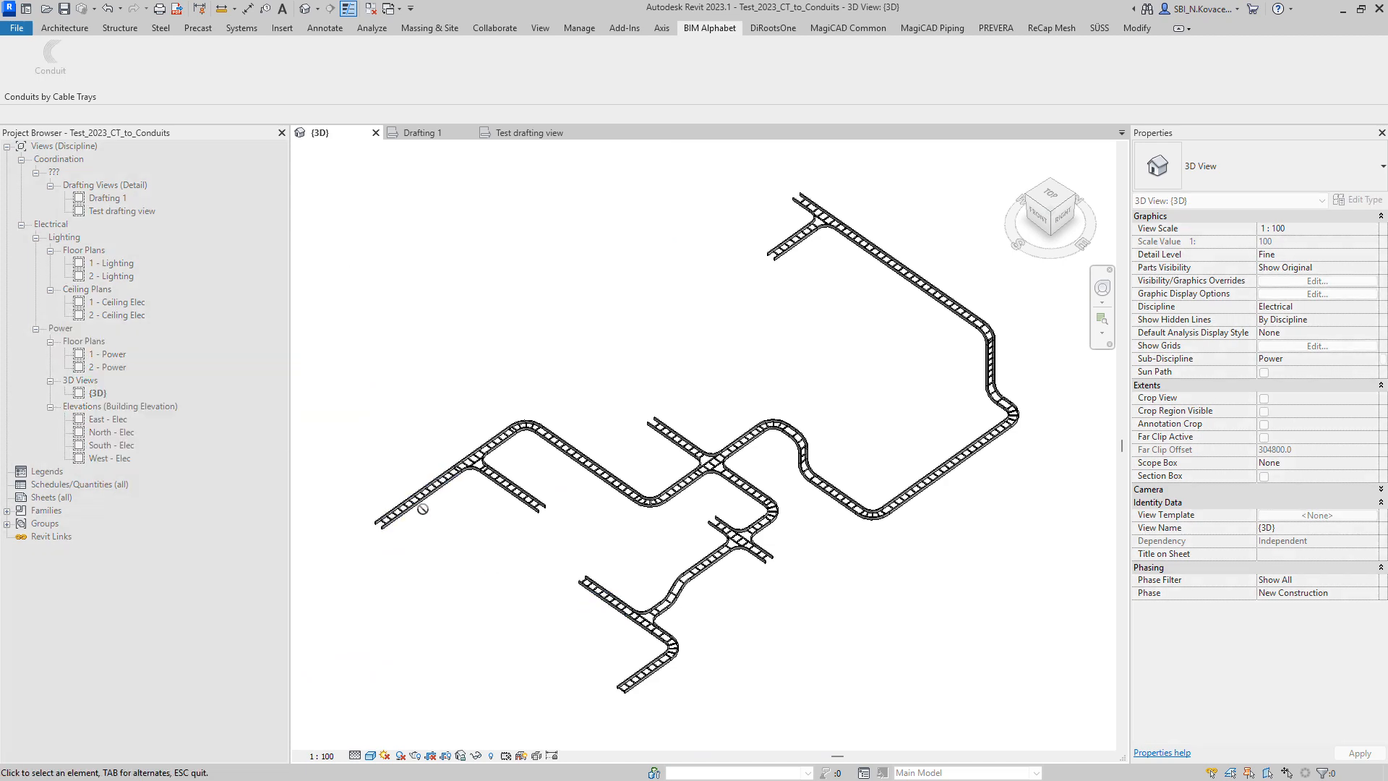
click(522, 502)
- Generate the conduits from Test drafting view using type Conduit without Fittings: Rigid Nonmetallic Conduit (RNC Sch 40)
click(256, 404)
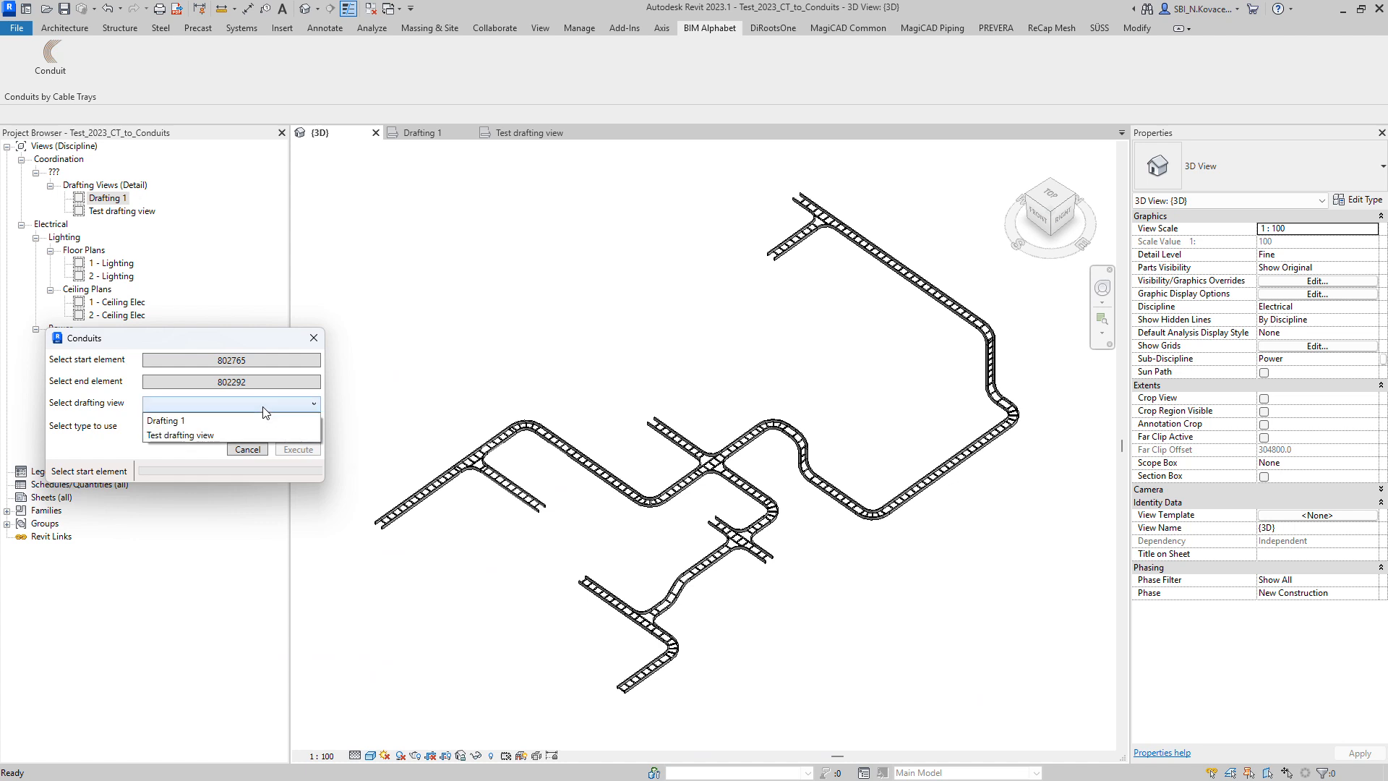
click(246, 436)
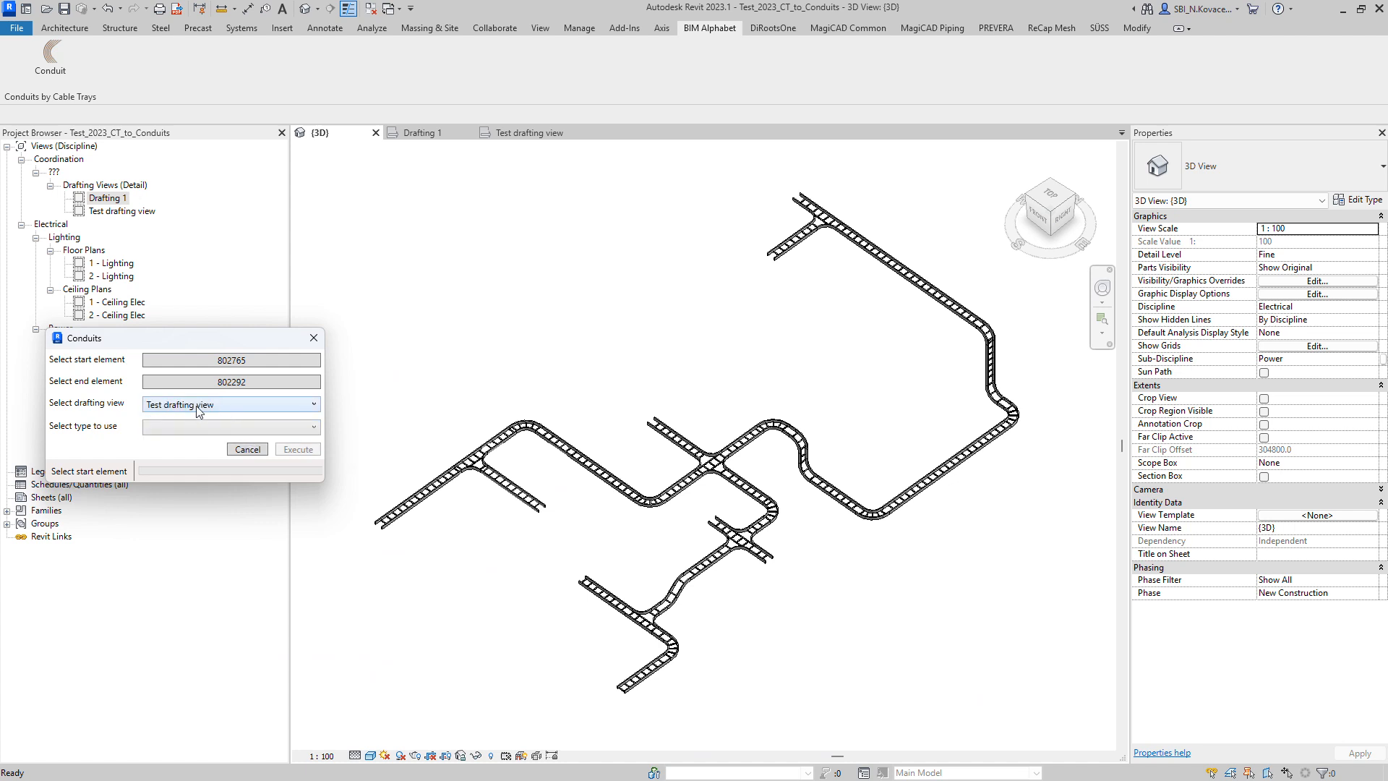
click(236, 432)
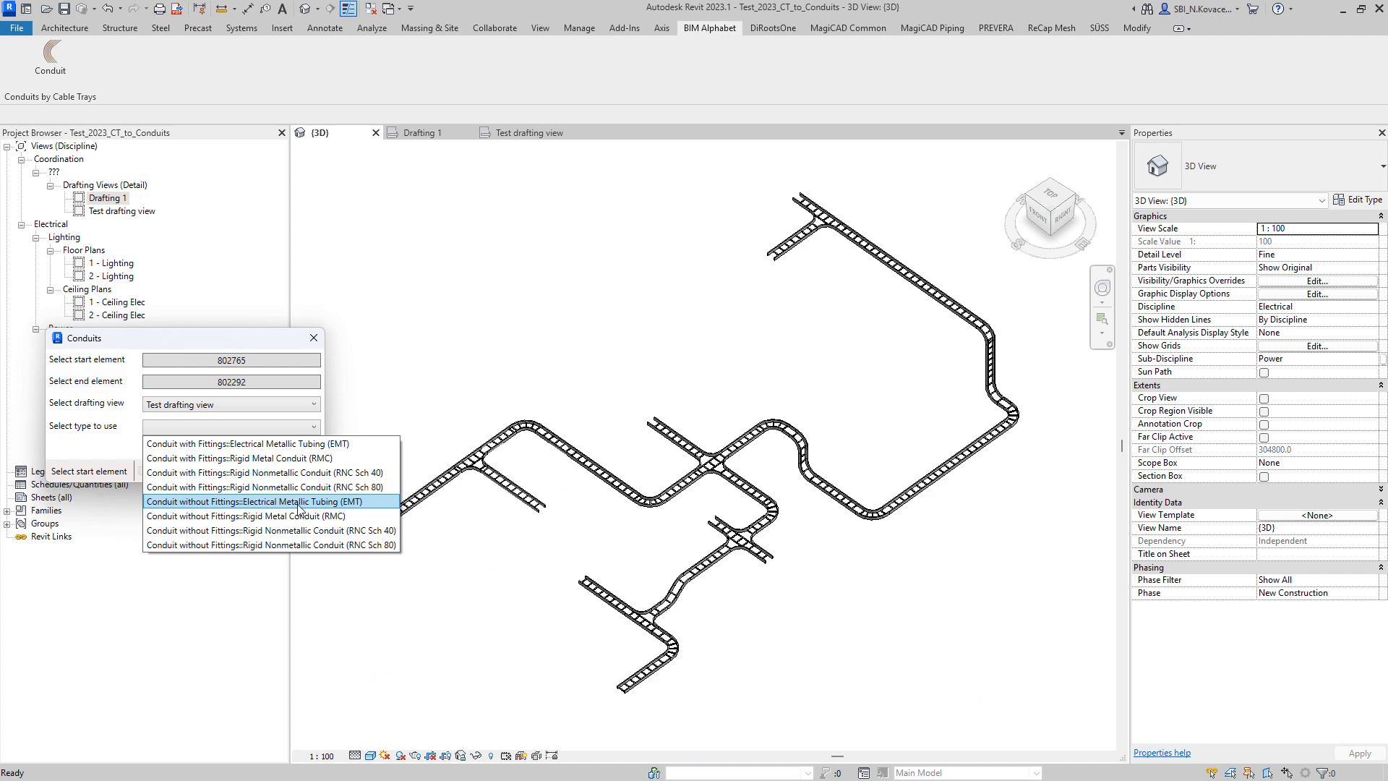
click(327, 530)
click(300, 449)
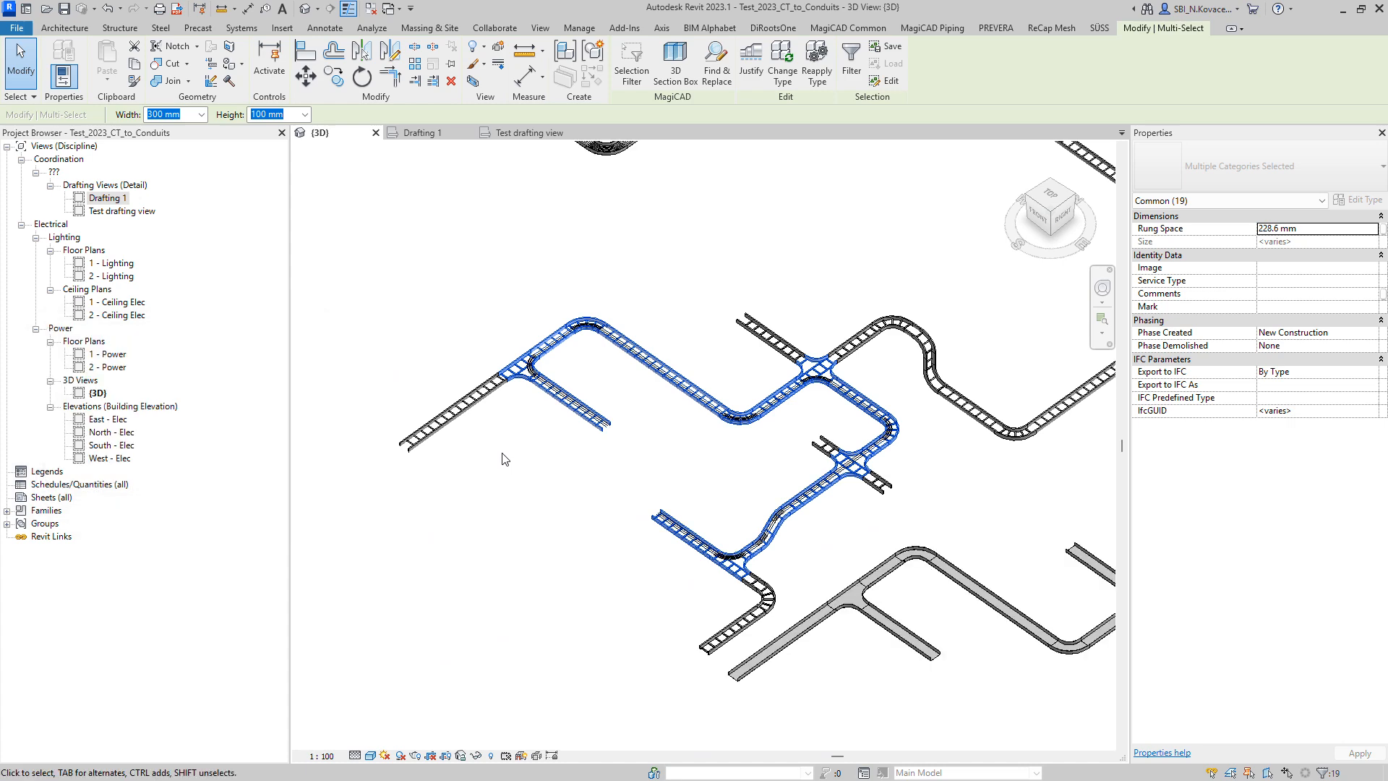
- Examine the generated conduits along the ladder trays, checking their placement at the start tray, bends and elevation change
click(789, 566)
scroll(687, 540, up, 6)
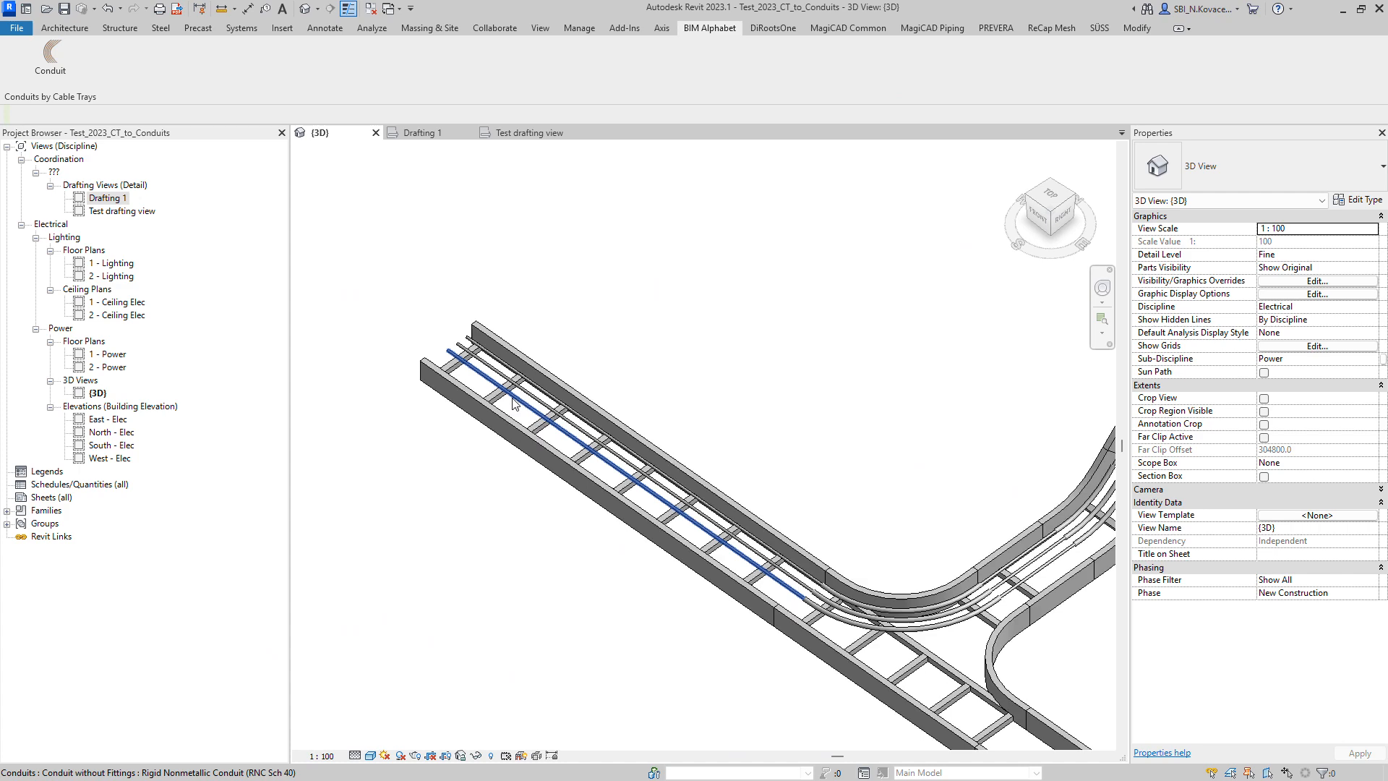
click(506, 390)
shift+middle_drag(506, 391, 655, 642)
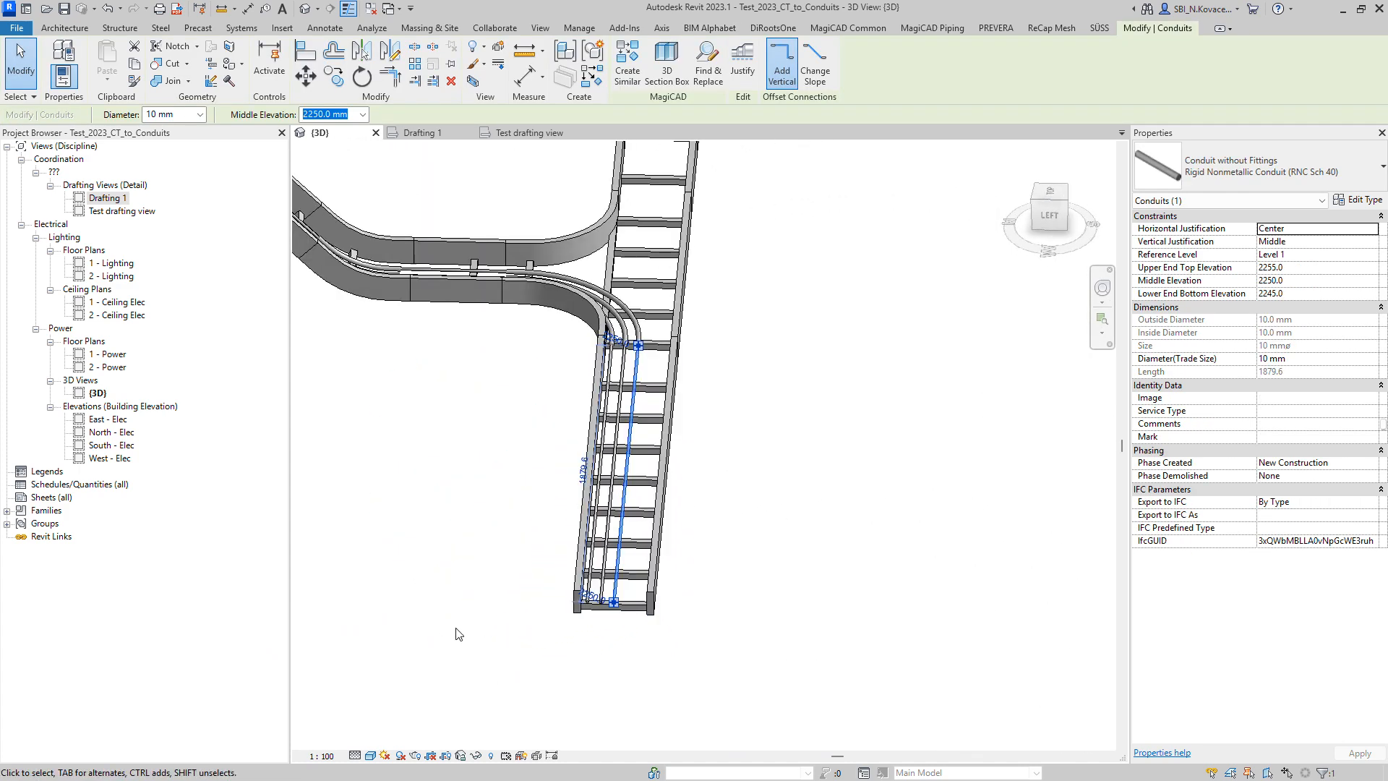
shift+middle_drag(630, 397, 484, 617)
scroll(597, 571, up, 2)
scroll(587, 586, up, 2)
shift+middle_drag(587, 585, 798, 538)
click(615, 340)
middle_drag(588, 420, 632, 657)
middle_drag(571, 393, 651, 578)
middle_drag(508, 486, 756, 458)
scroll(542, 272, down, 5)
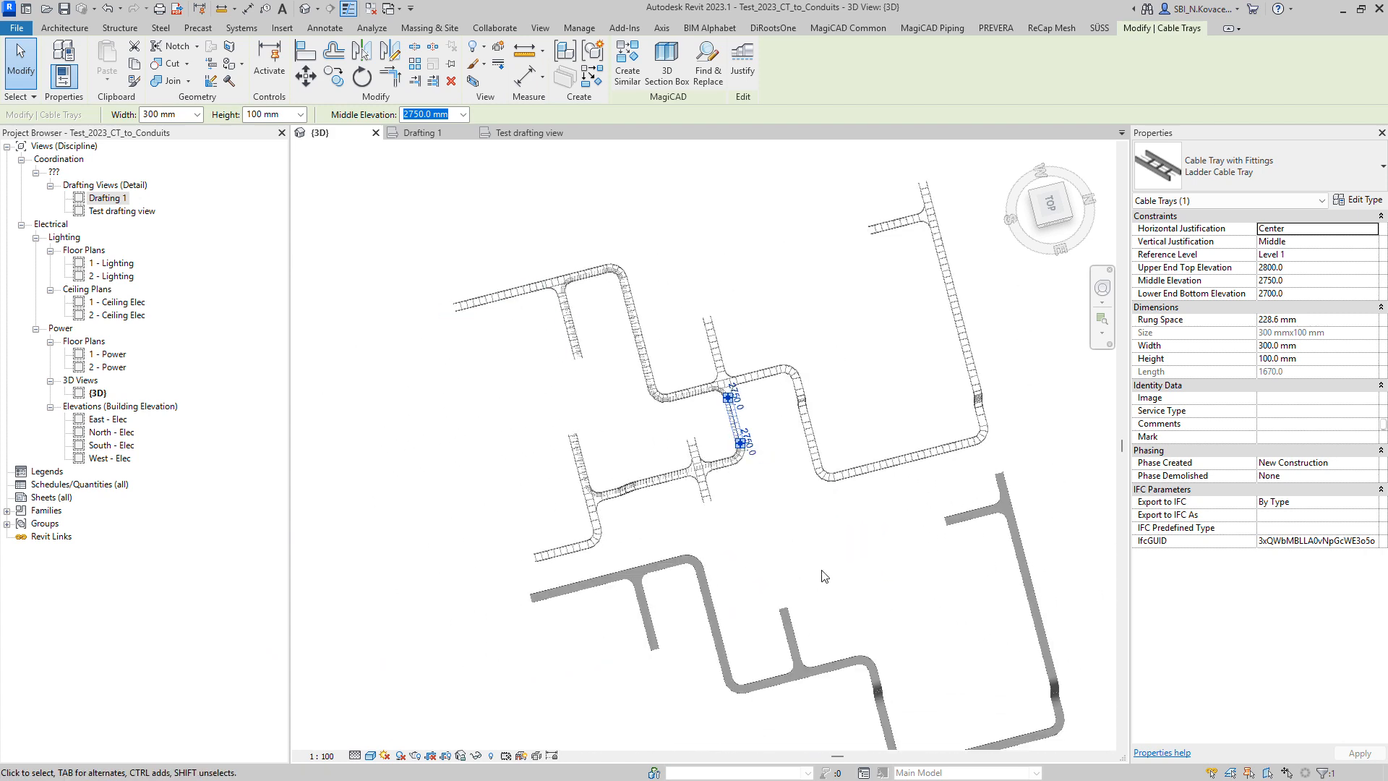
shift+middle_drag(824, 577, 1001, 510)
middle_drag(970, 558, 830, 547)
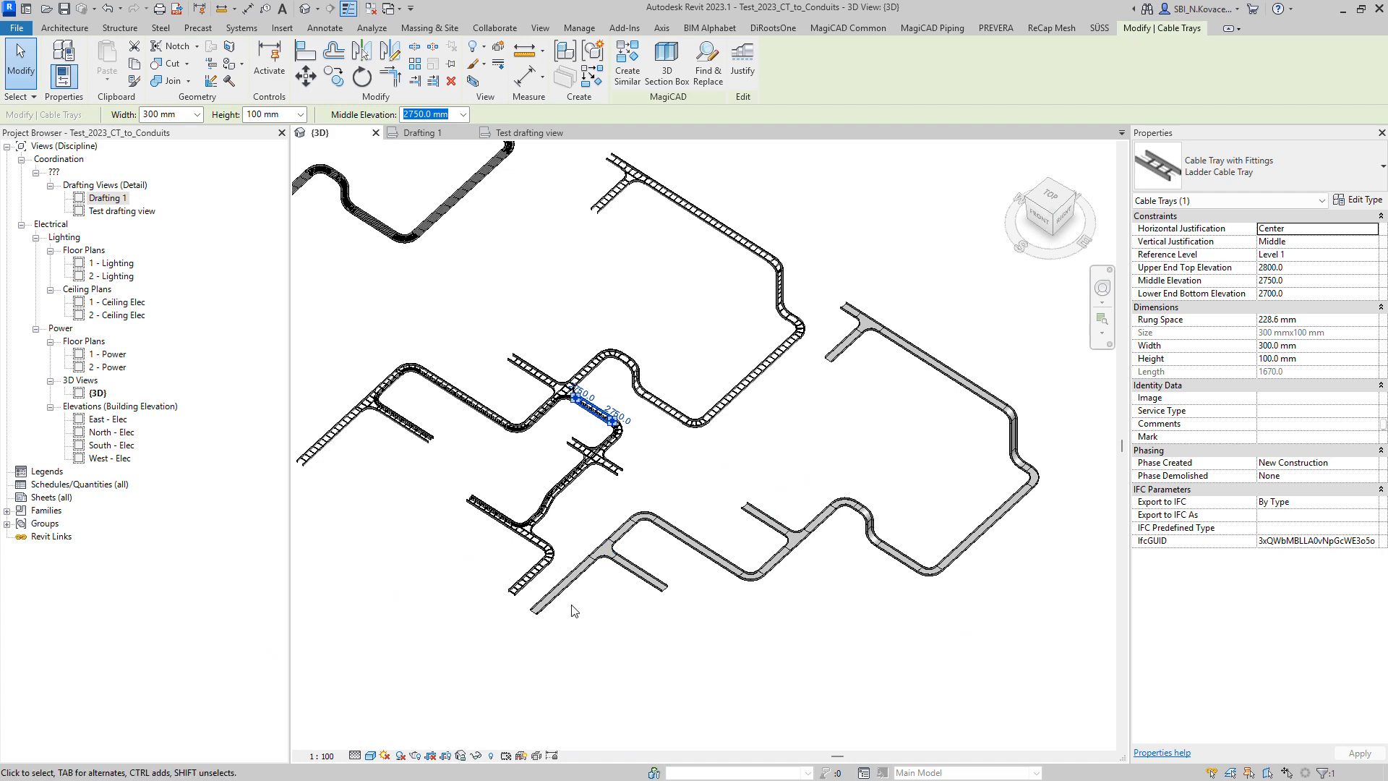
- Set the width of the upper half of the channel tray run, including its tee and short branch, to 600 mm
middle_drag(986, 602, 764, 536)
drag(896, 616, 646, 321)
click(202, 114)
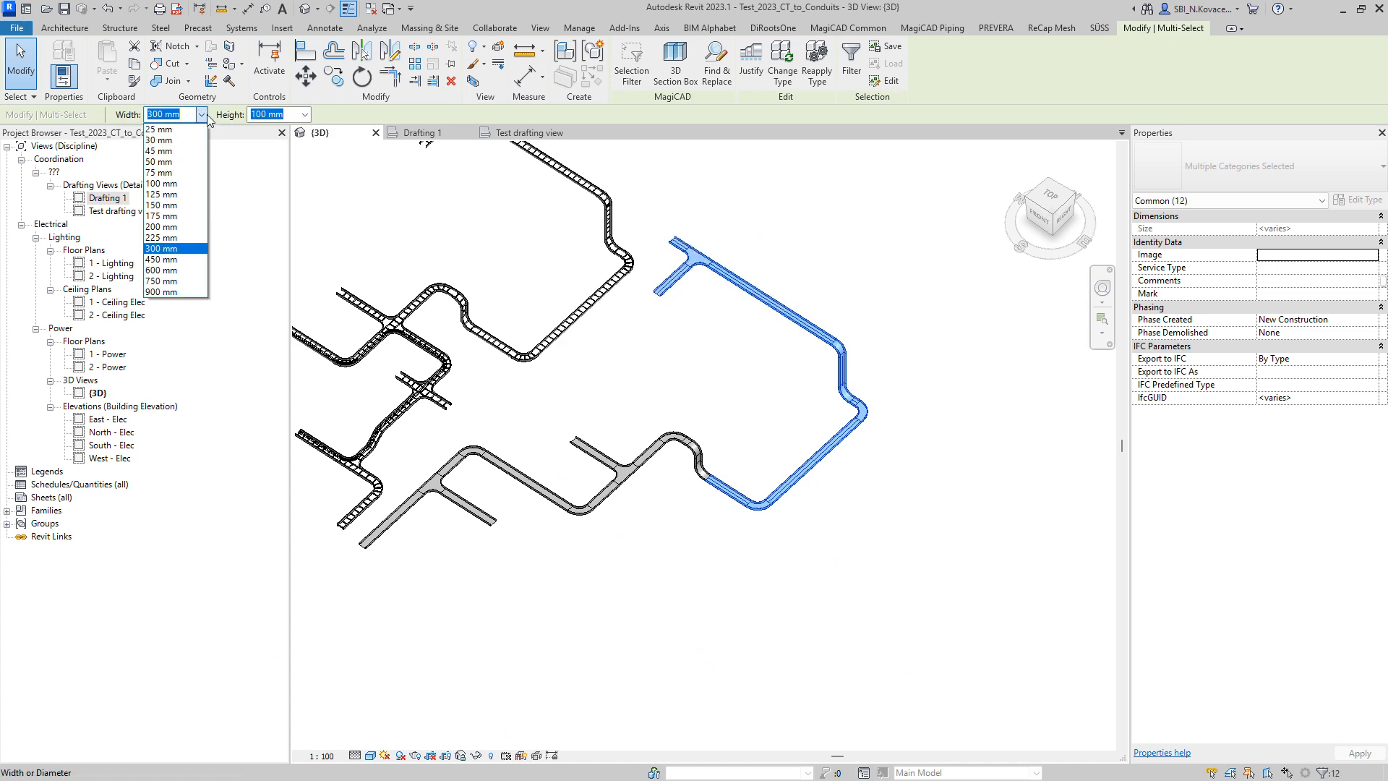
click(196, 271)
key(Escape)
middle_drag(694, 512, 799, 514)
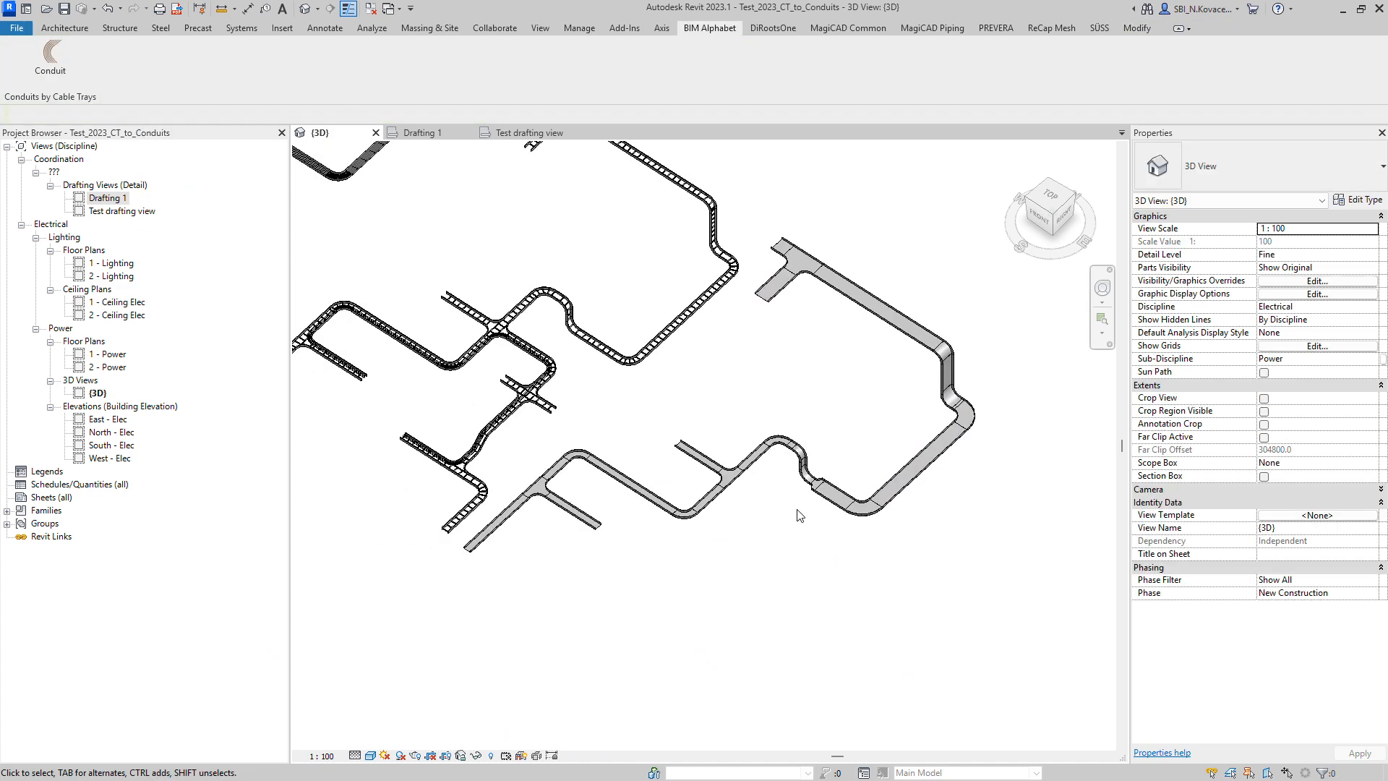
- In Test drafting view, mirror the two outer conduit circles about a vertical axis through the centre circle
double_click(121, 211)
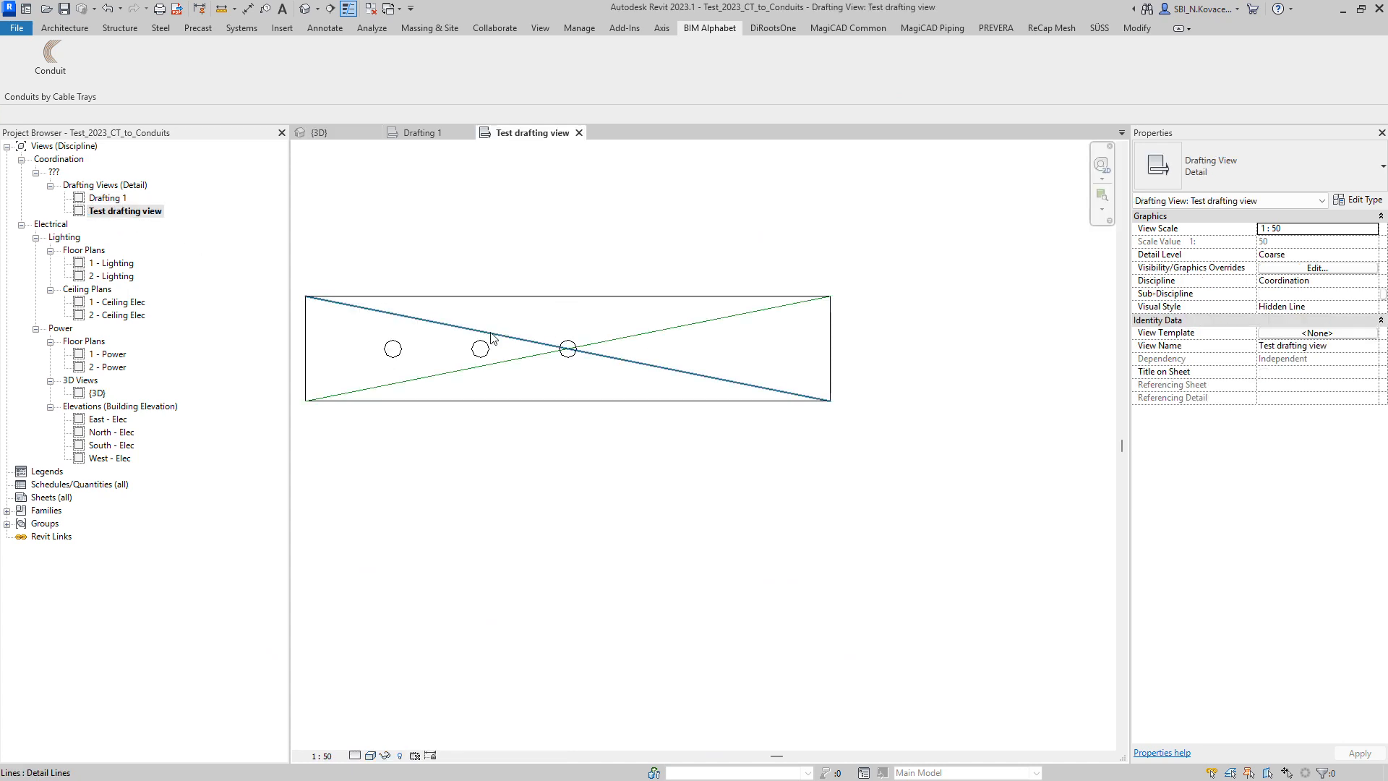
mouse_move(353, 186)
mouse_down()
mouse_move(520, 347)
mouse_move(540, 401)
mouse_up()
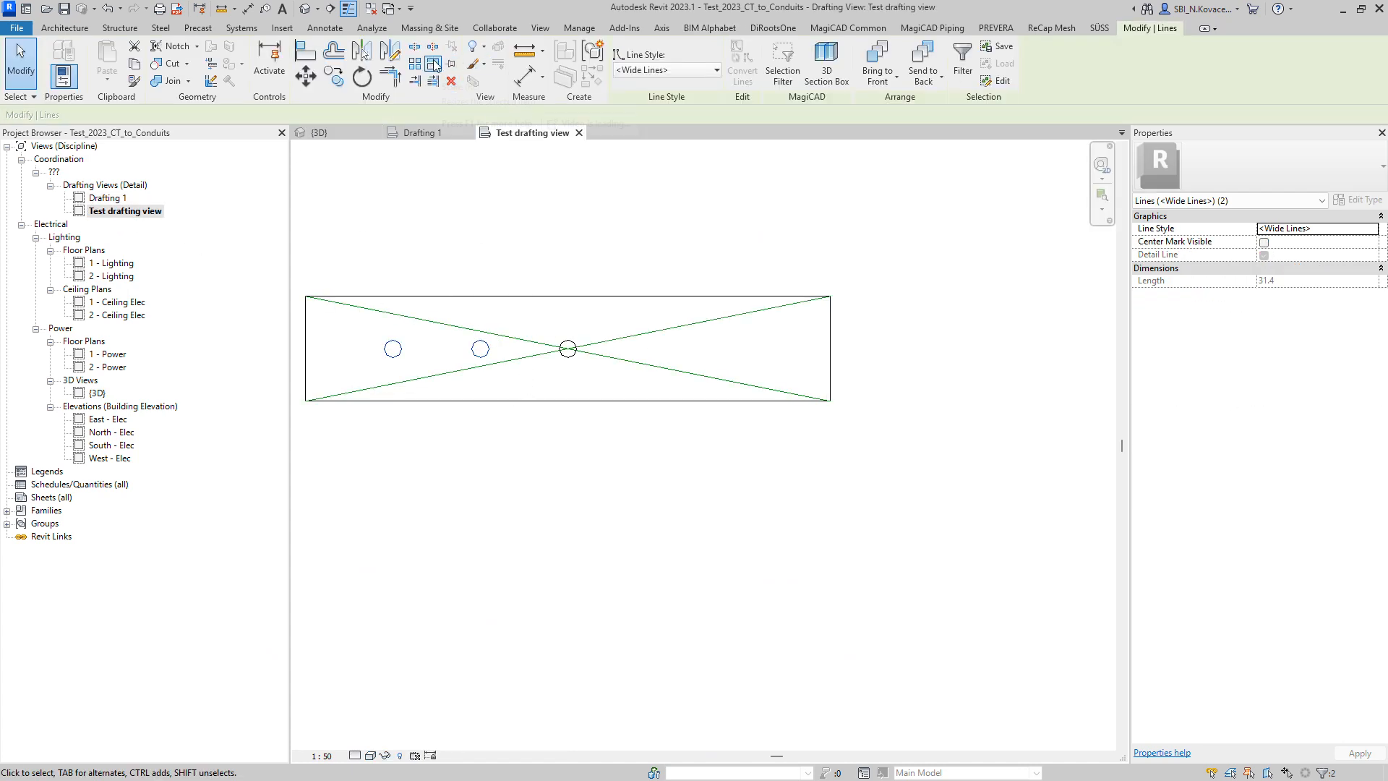
click(390, 52)
click(567, 348)
click(569, 482)
- Copy the row of five circles 15 mm straight up inside the tray cross-section
drag(347, 275, 788, 412)
click(343, 87)
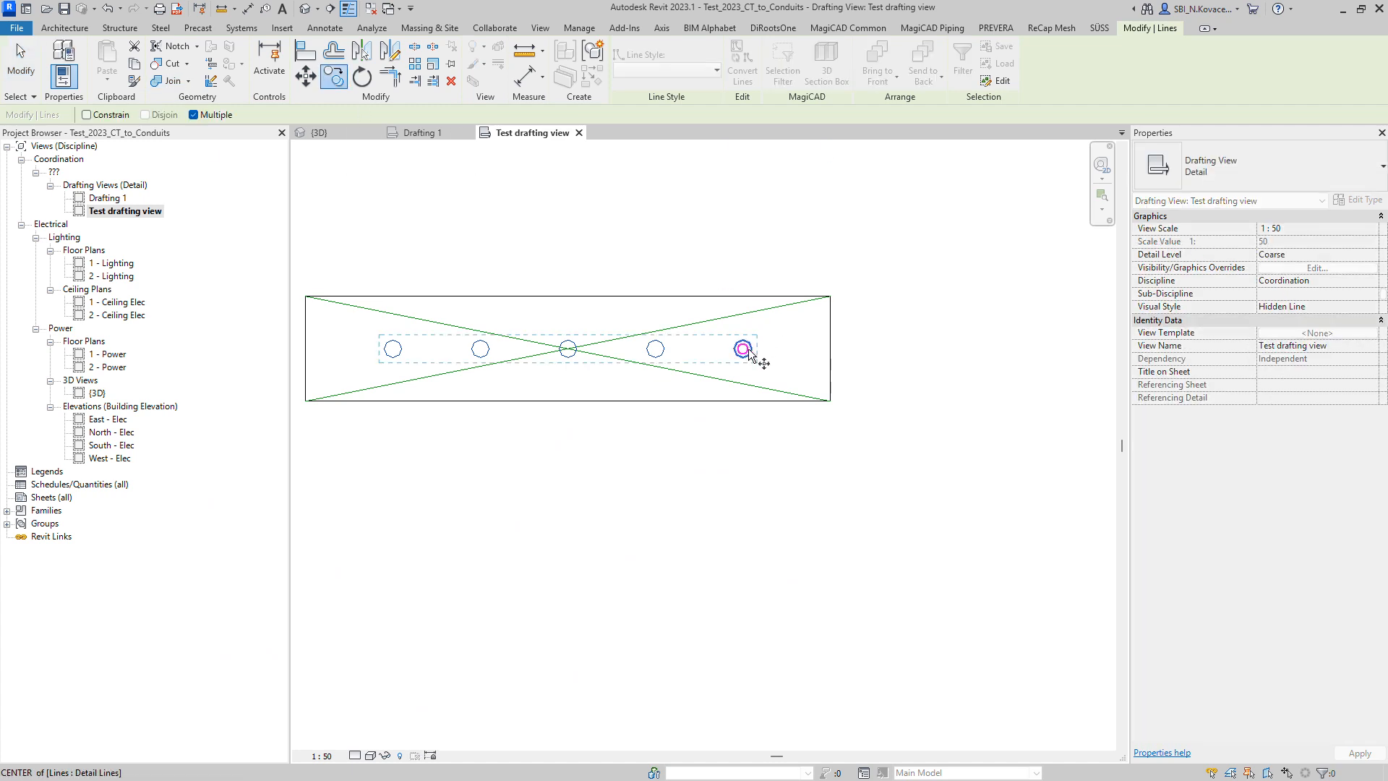
click(752, 350)
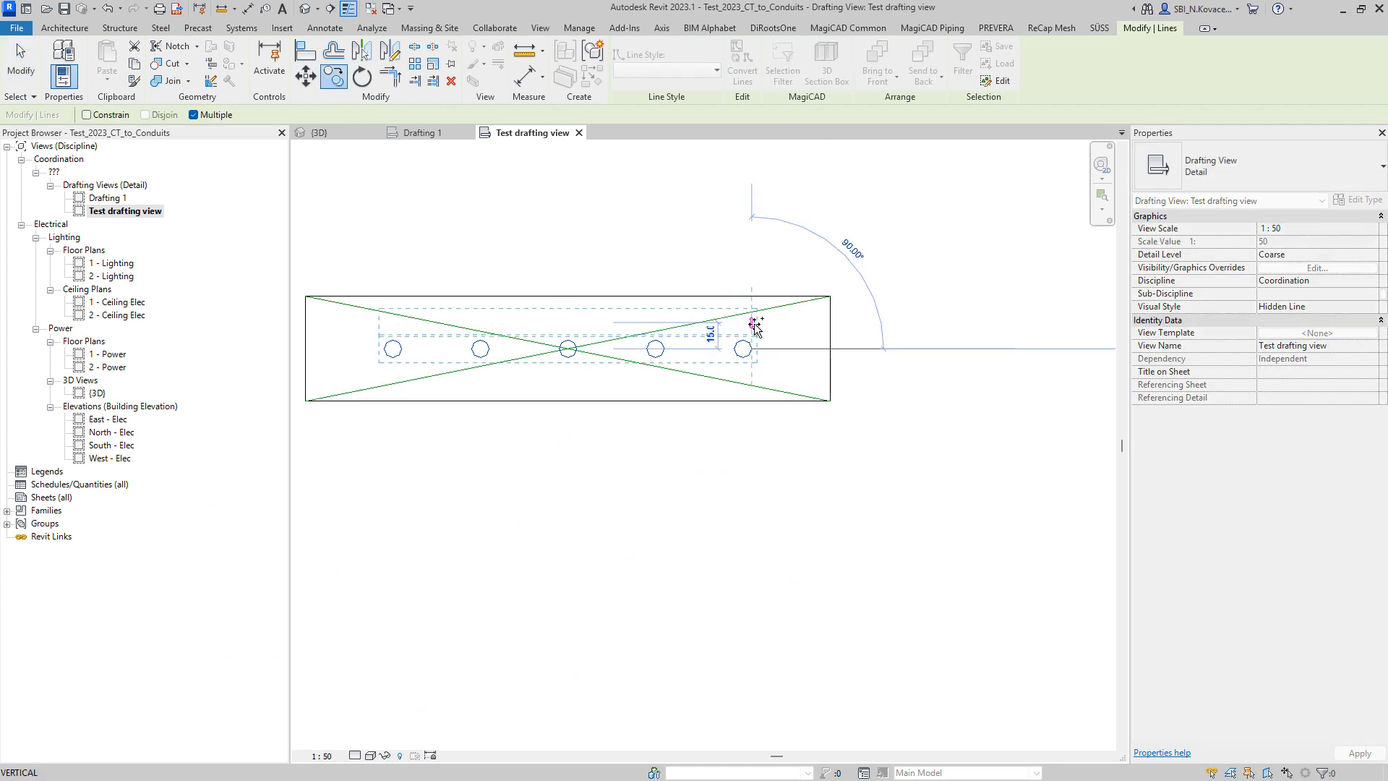
click(753, 323)
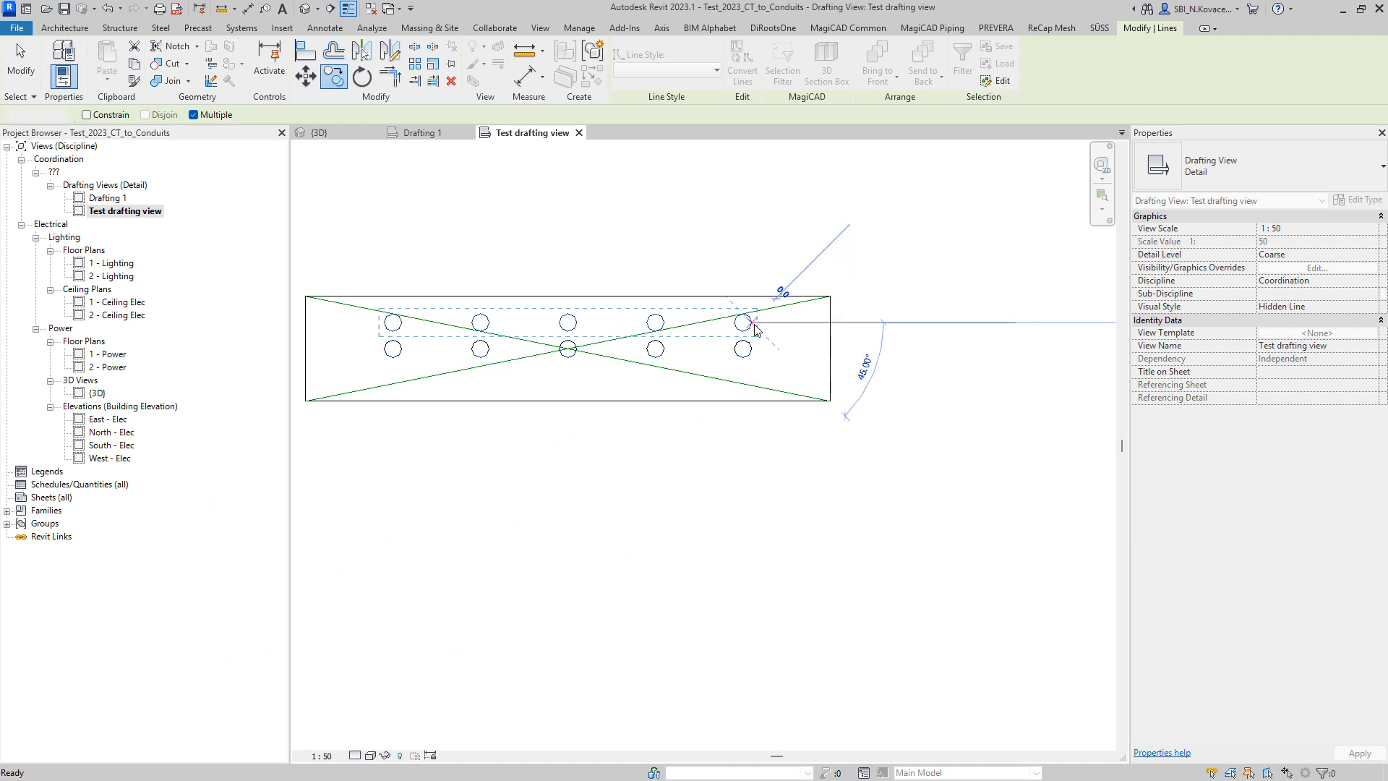
key(Escape)
key(Escape)
- Move the original lower row of five circles straight down by 10 mm
drag(357, 336, 816, 381)
click(305, 77)
click(426, 181)
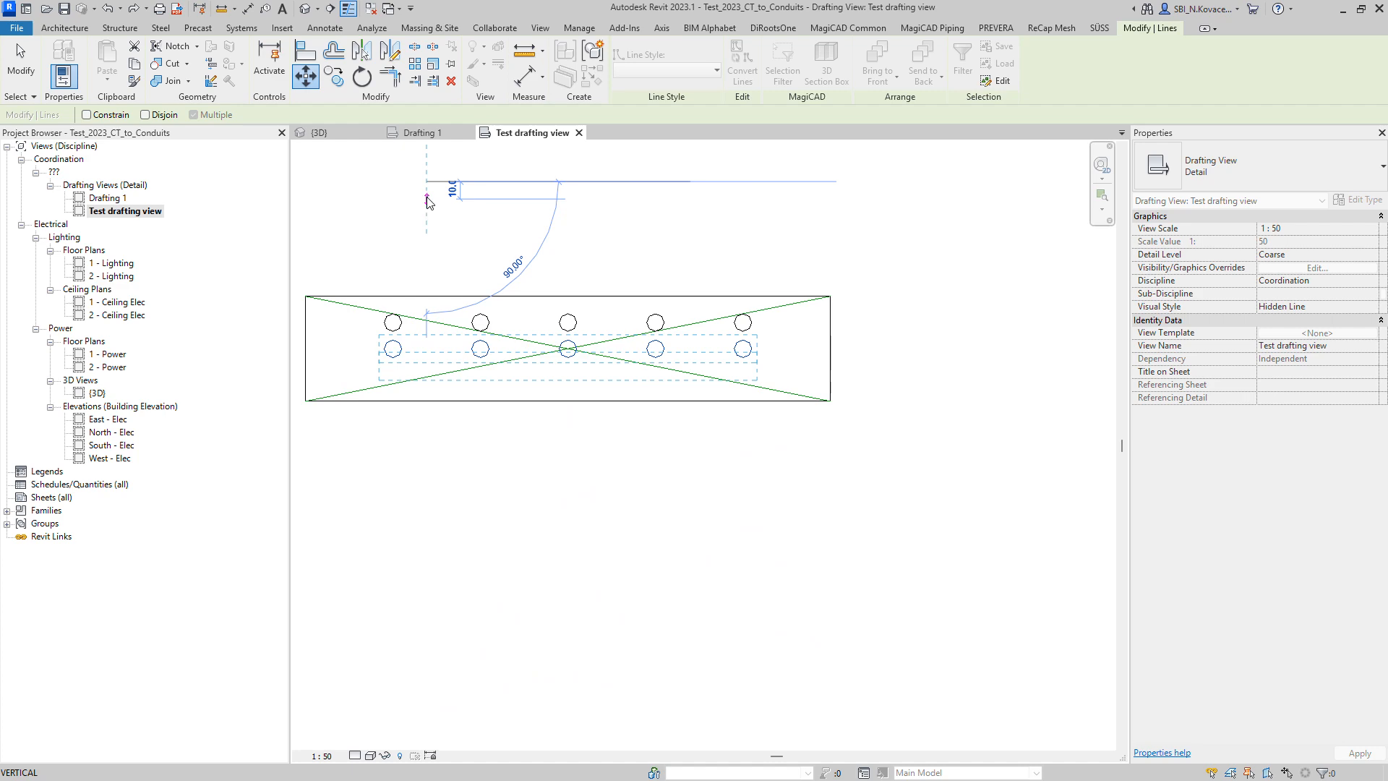
text(10)
key(Return)
key(Escape)
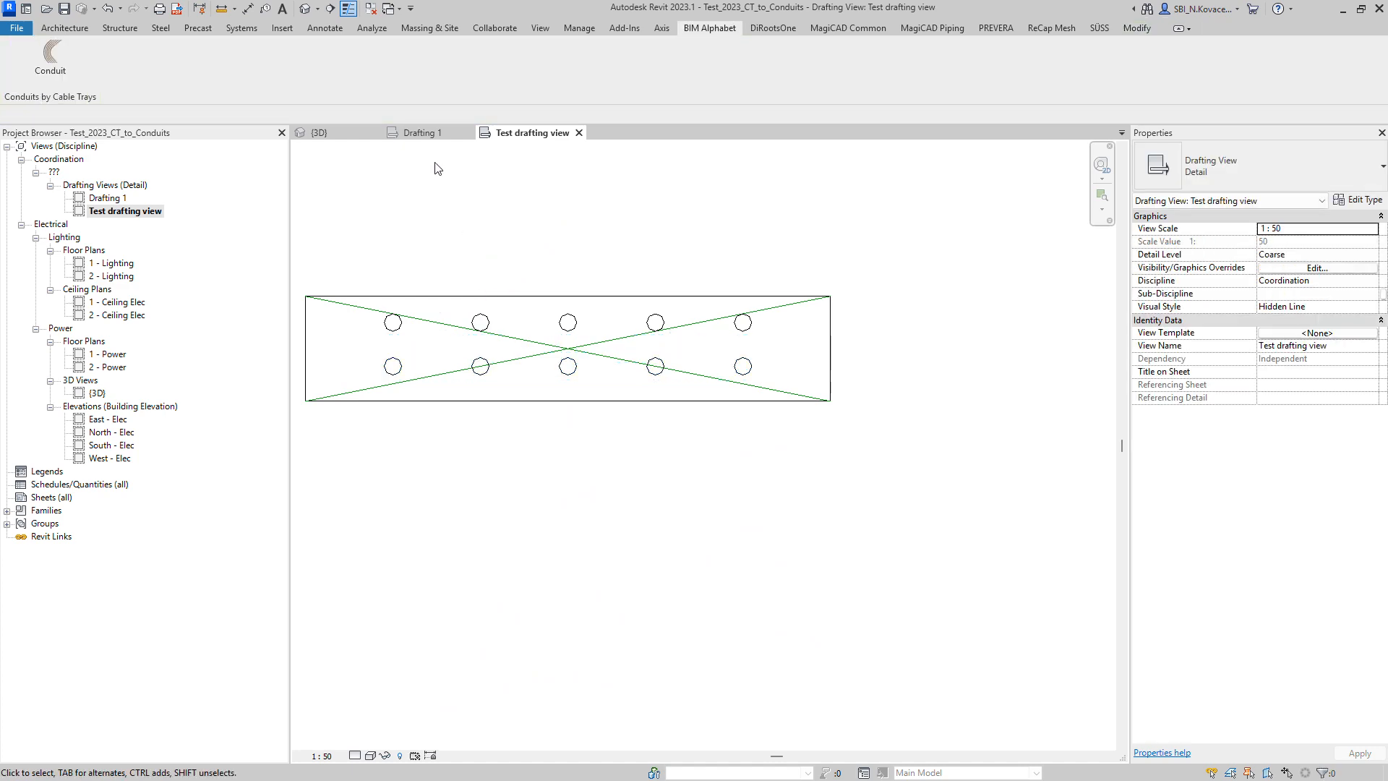
- Start Conduits by Cable Trays in the 3D view, picking the channel run's lower free-end tray as start and upper short side branch as end element
click(340, 133)
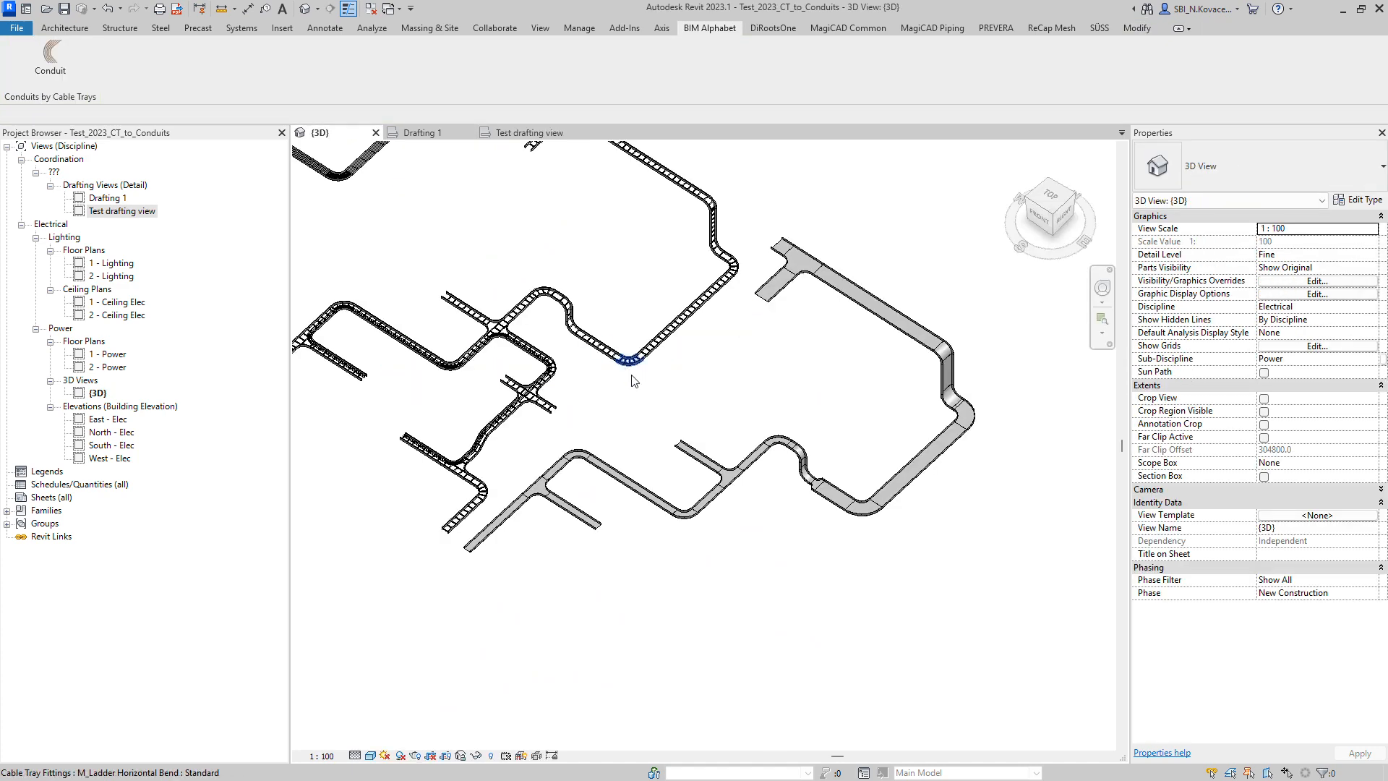
click(51, 64)
drag(730, 289, 401, 221)
click(413, 240)
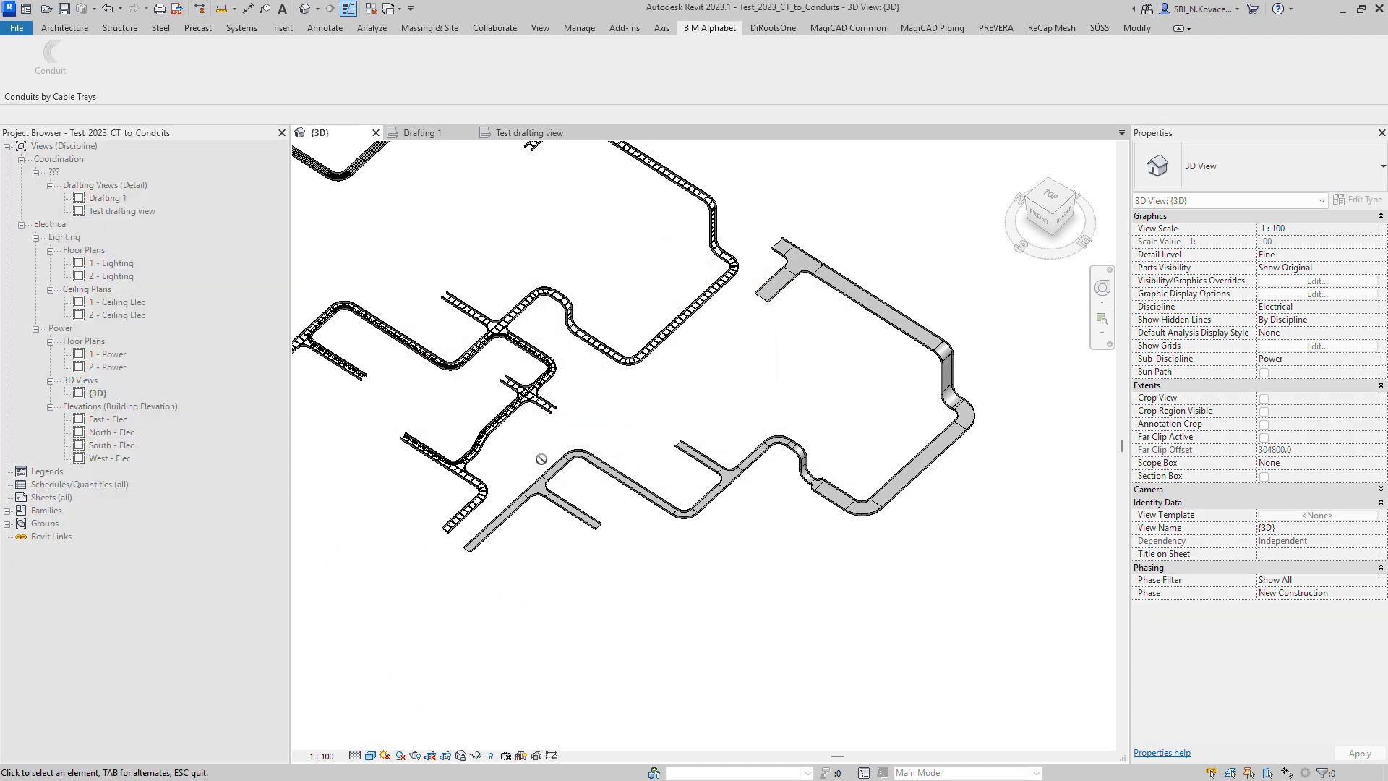
click(497, 530)
click(431, 266)
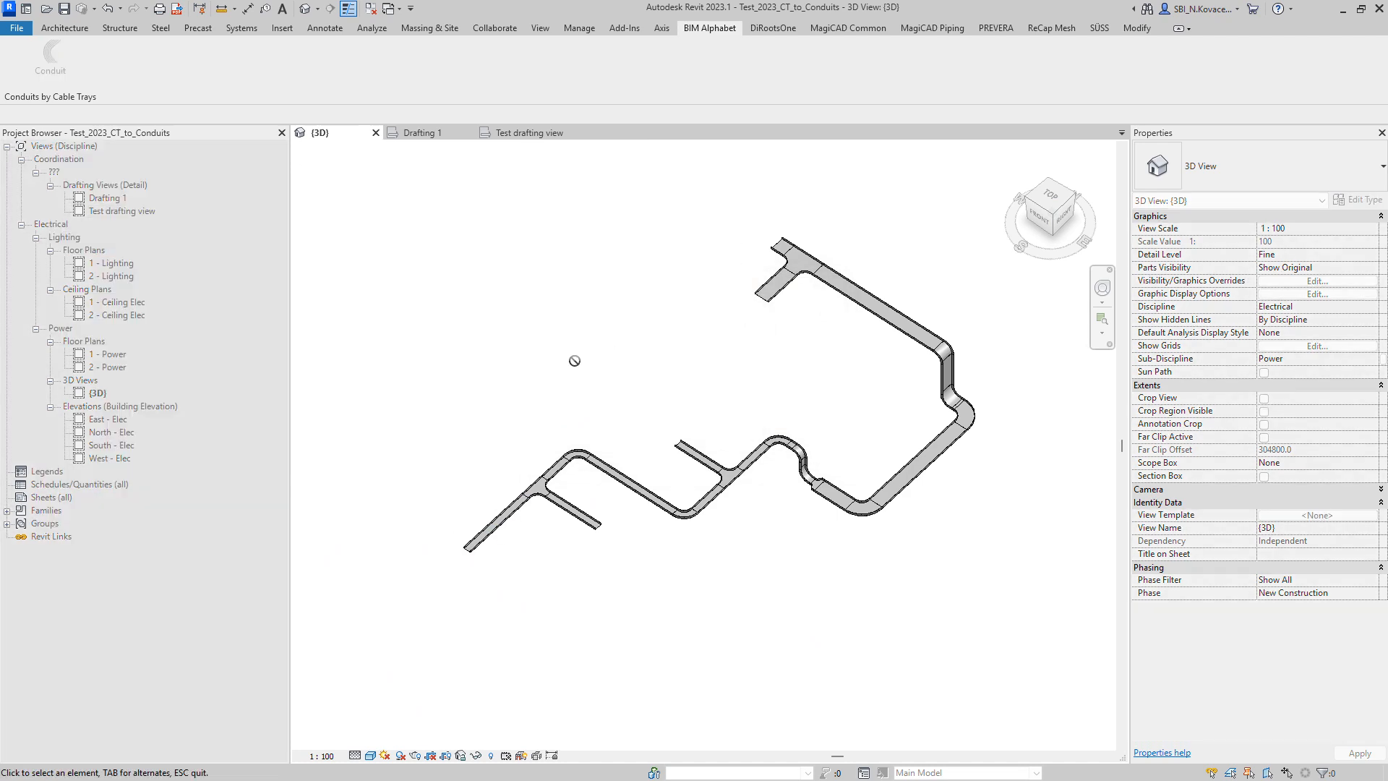
click(772, 299)
- Generate the conduits from Test drafting view using type Conduit without Fittings: Rigid Nonmetallic Conduit (RNC Sch 80)
click(420, 287)
click(413, 313)
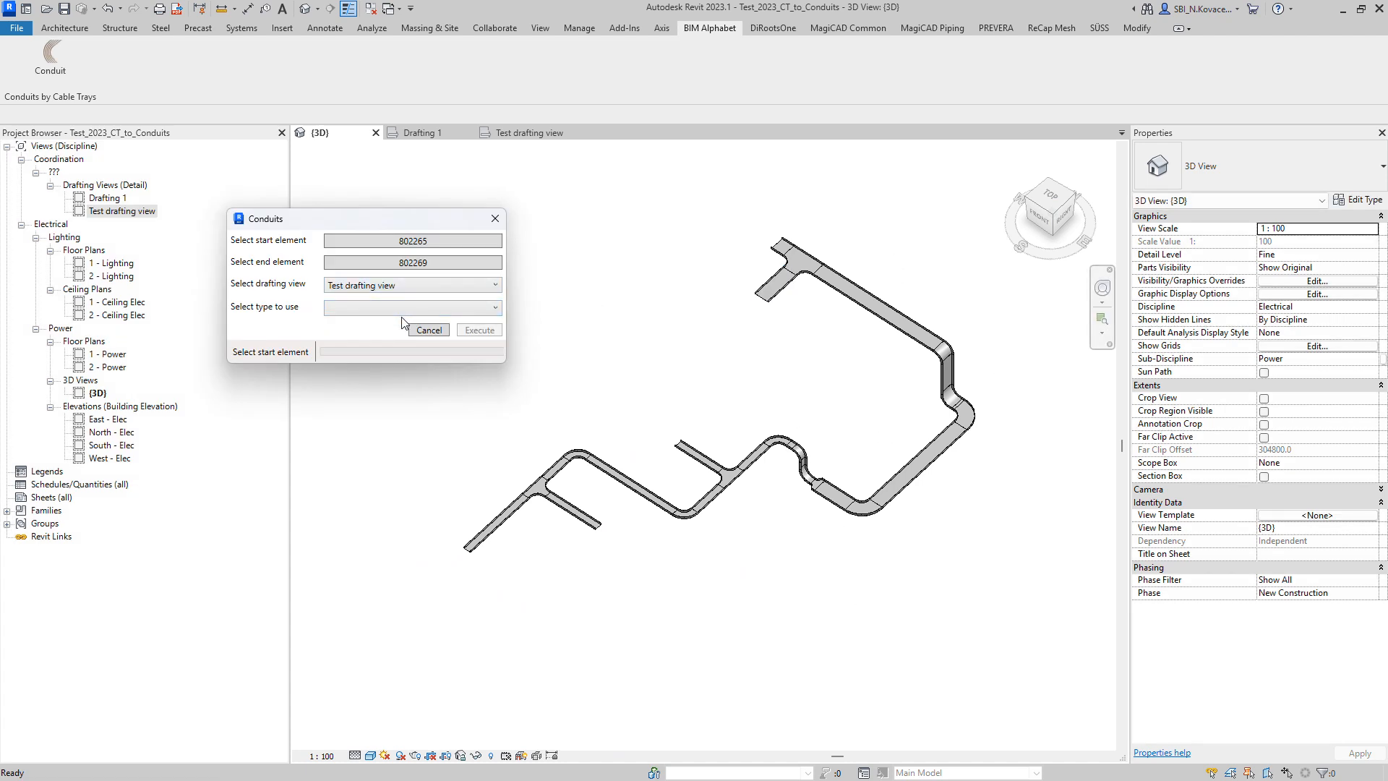
click(412, 309)
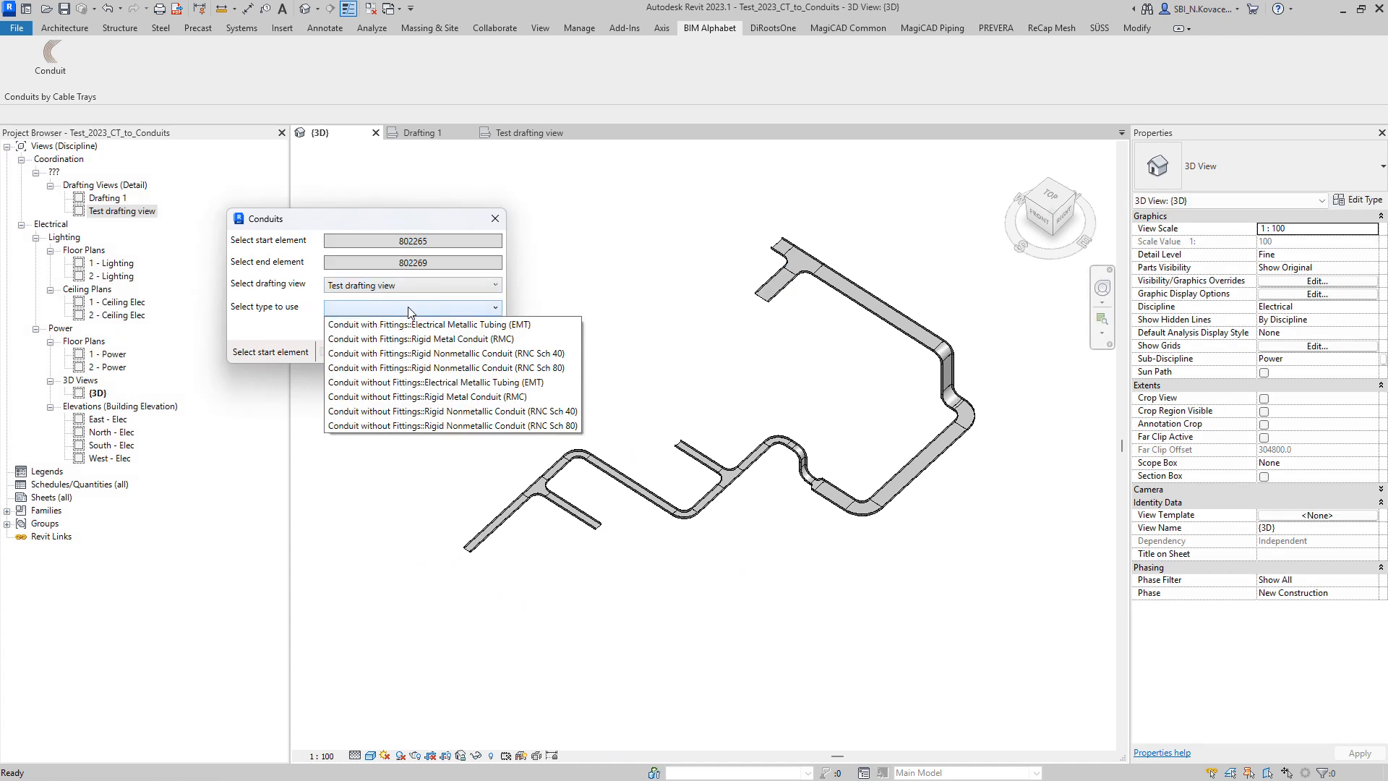
click(442, 426)
click(481, 331)
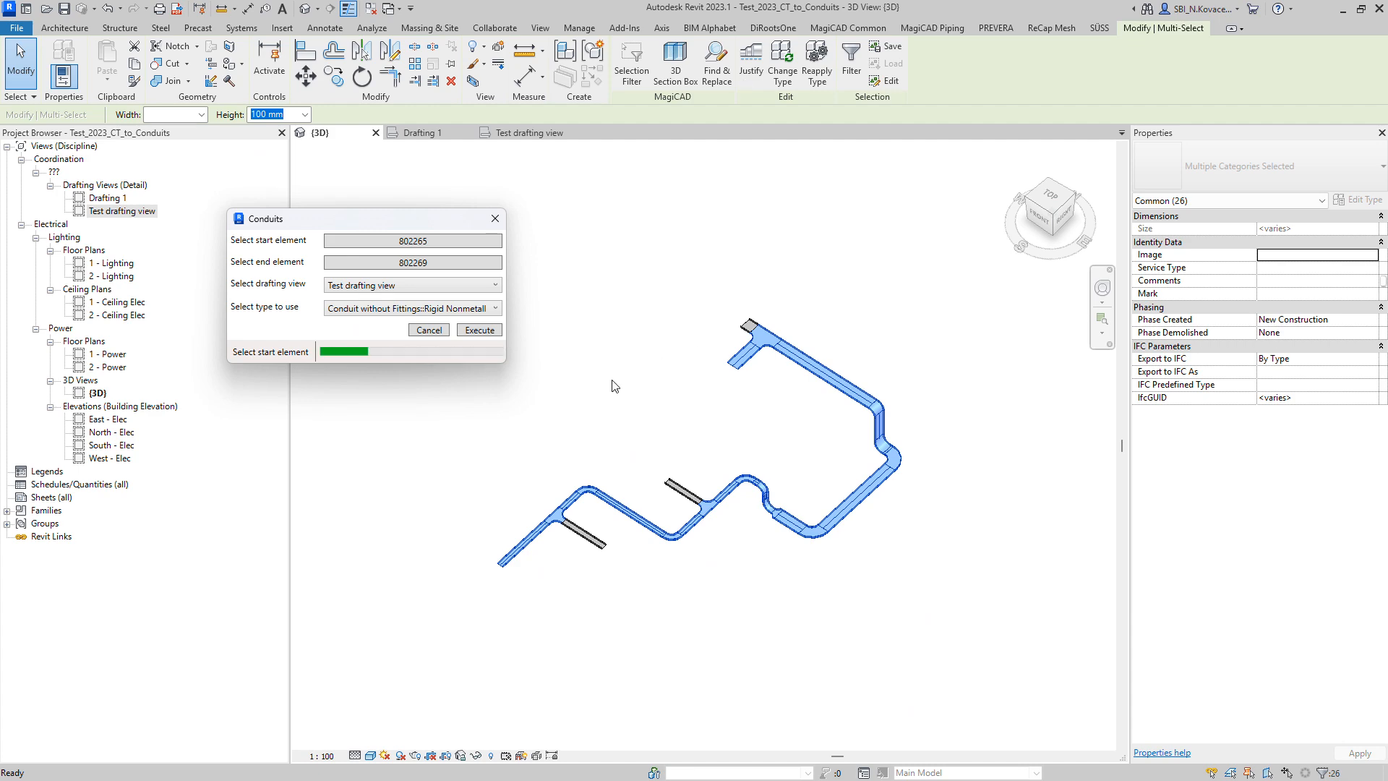
click(620, 622)
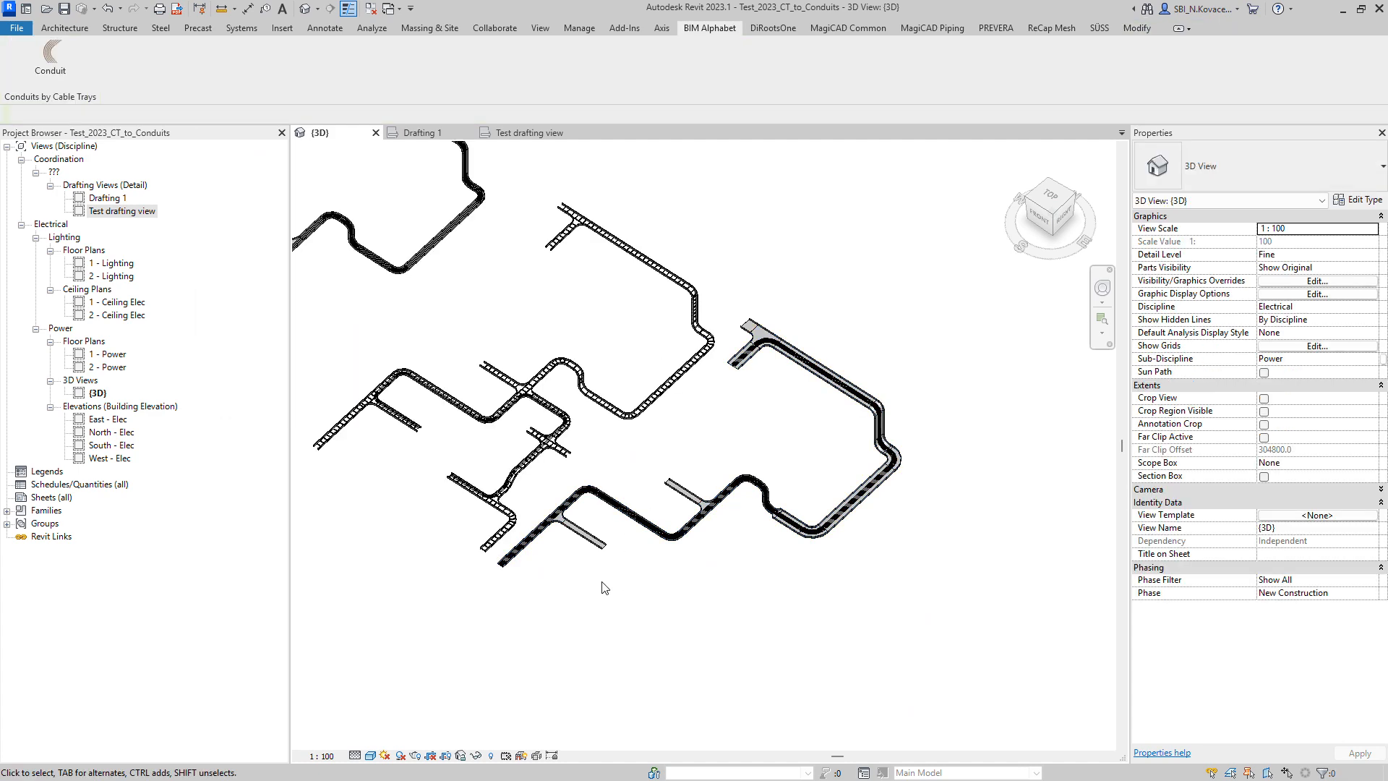
- Examine the generated conduits along the channel run from the start tray through the bends to the reducer
scroll(499, 550, up, 10)
scroll(328, 685, up, 3)
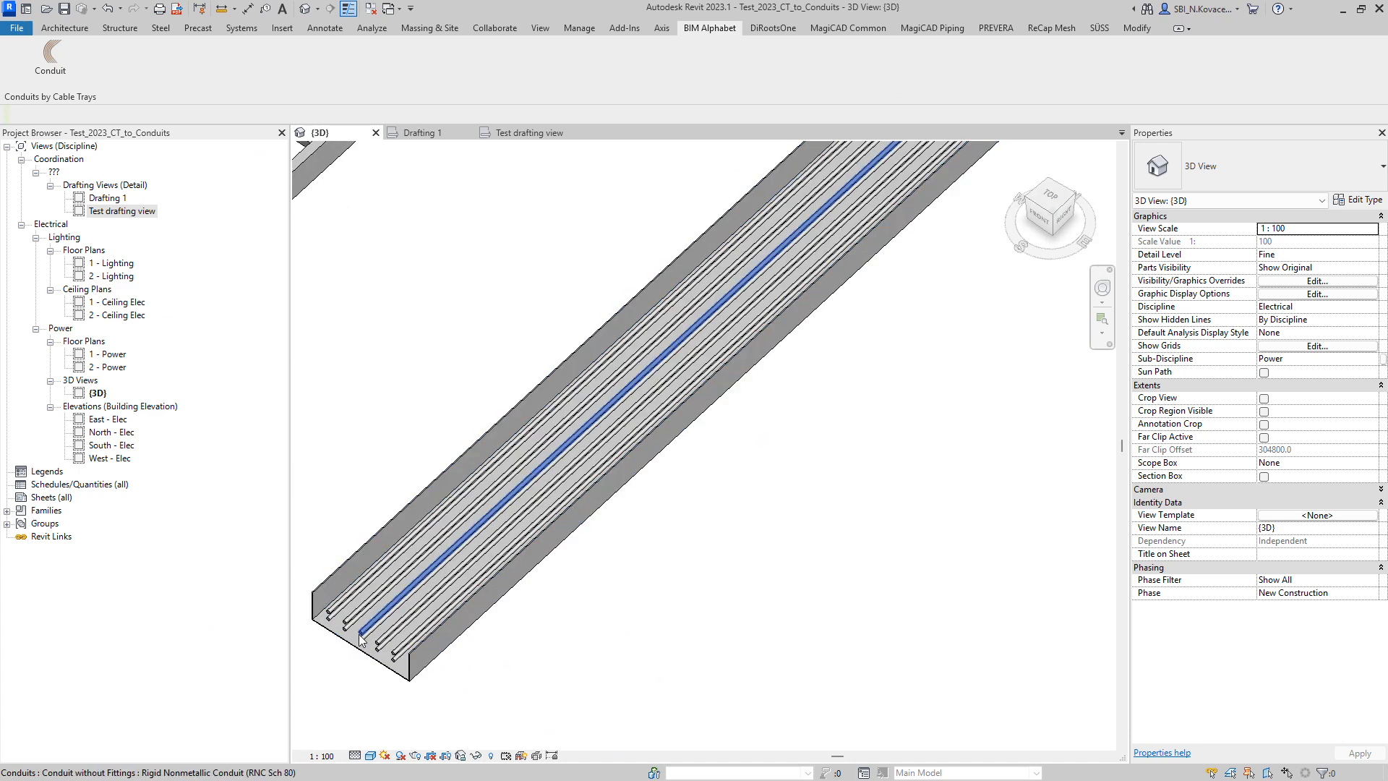
click(360, 635)
shift+middle_drag(474, 675, 661, 534)
middle_drag(661, 534, 723, 582)
scroll(585, 530, down, 5)
middle_drag(760, 441, 682, 532)
click(650, 432)
shift+middle_drag(649, 433, 427, 555)
scroll(668, 491, up, 5)
scroll(603, 556, down, 3)
middle_drag(742, 262, 701, 614)
middle_drag(730, 307, 700, 690)
middle_drag(878, 463, 691, 427)
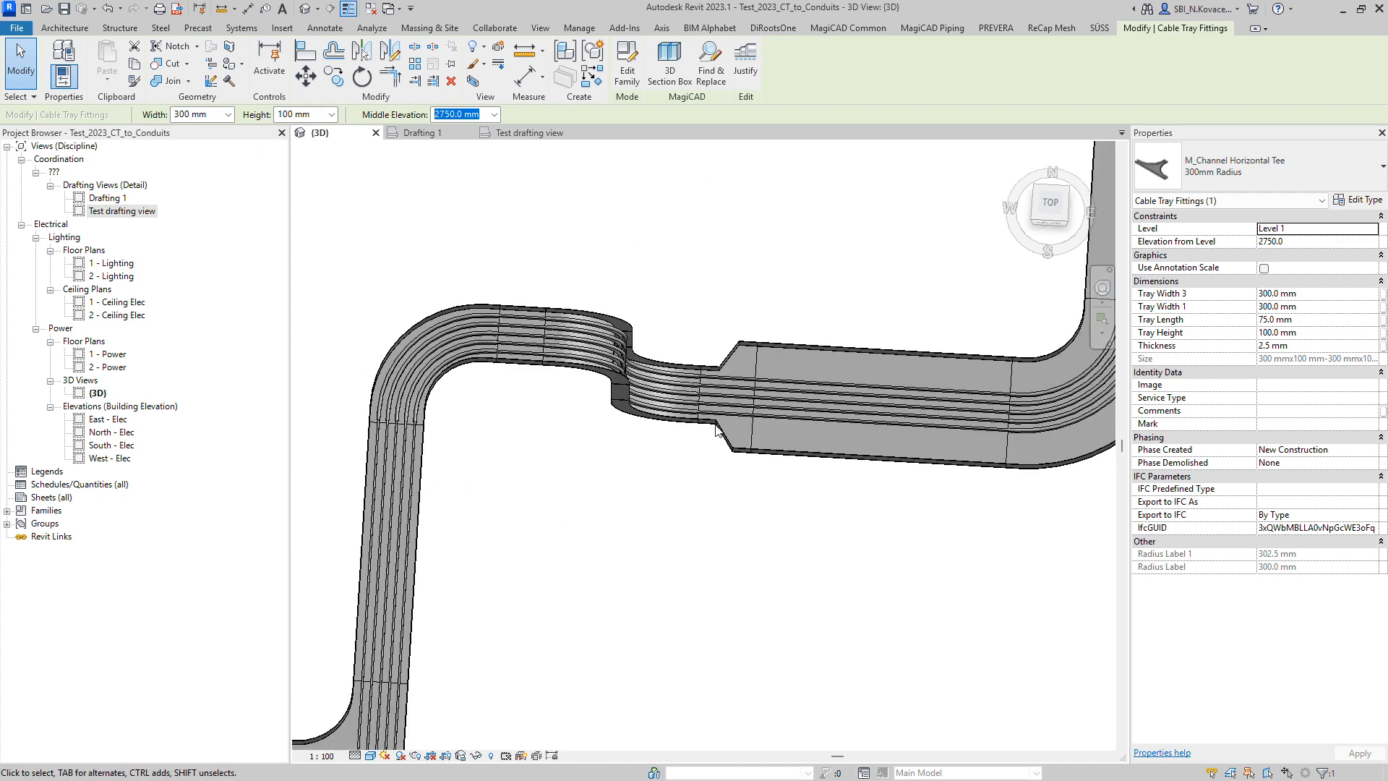
scroll(724, 414, up, 2)
click(714, 448)
shift+middle_drag(737, 519, 554, 336)
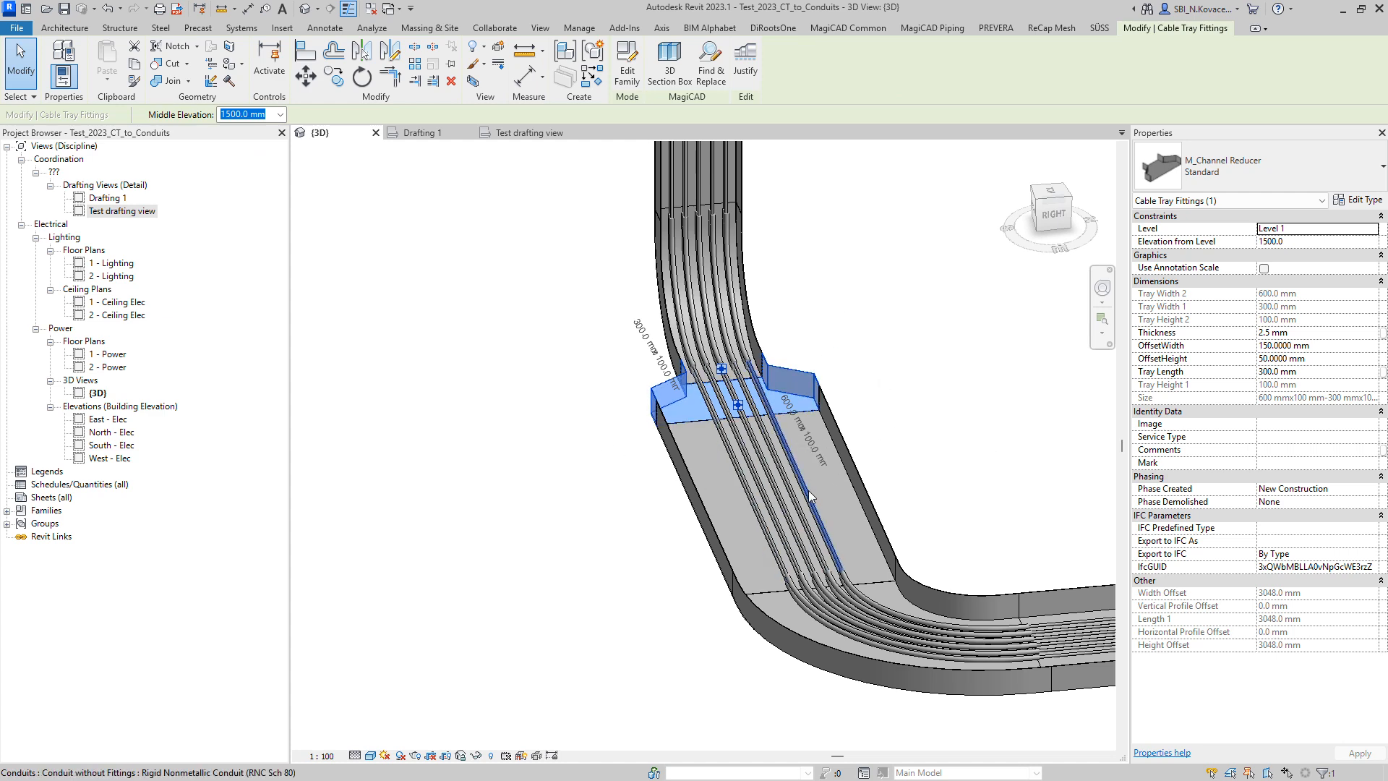
- Check the circle rows against the diagonals' crossing point in Test drafting view and return to the 3D view
click(532, 133)
click(440, 323)
click(448, 372)
click(435, 322)
click(431, 375)
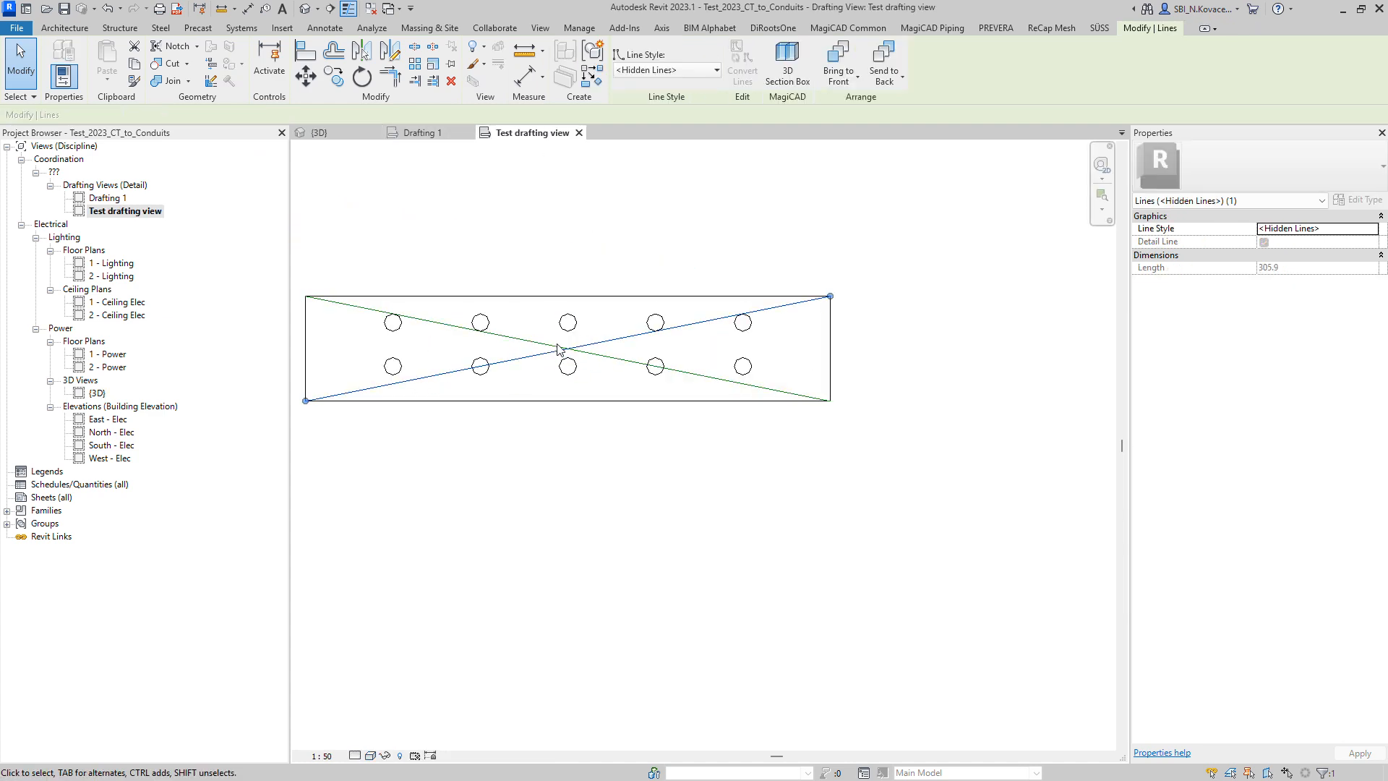
click(423, 129)
click(319, 134)
- Examine the conduits along the 600 mm wide channel trays up to the tee and end branch
scroll(458, 498, down, 1)
middle_drag(817, 598, 502, 554)
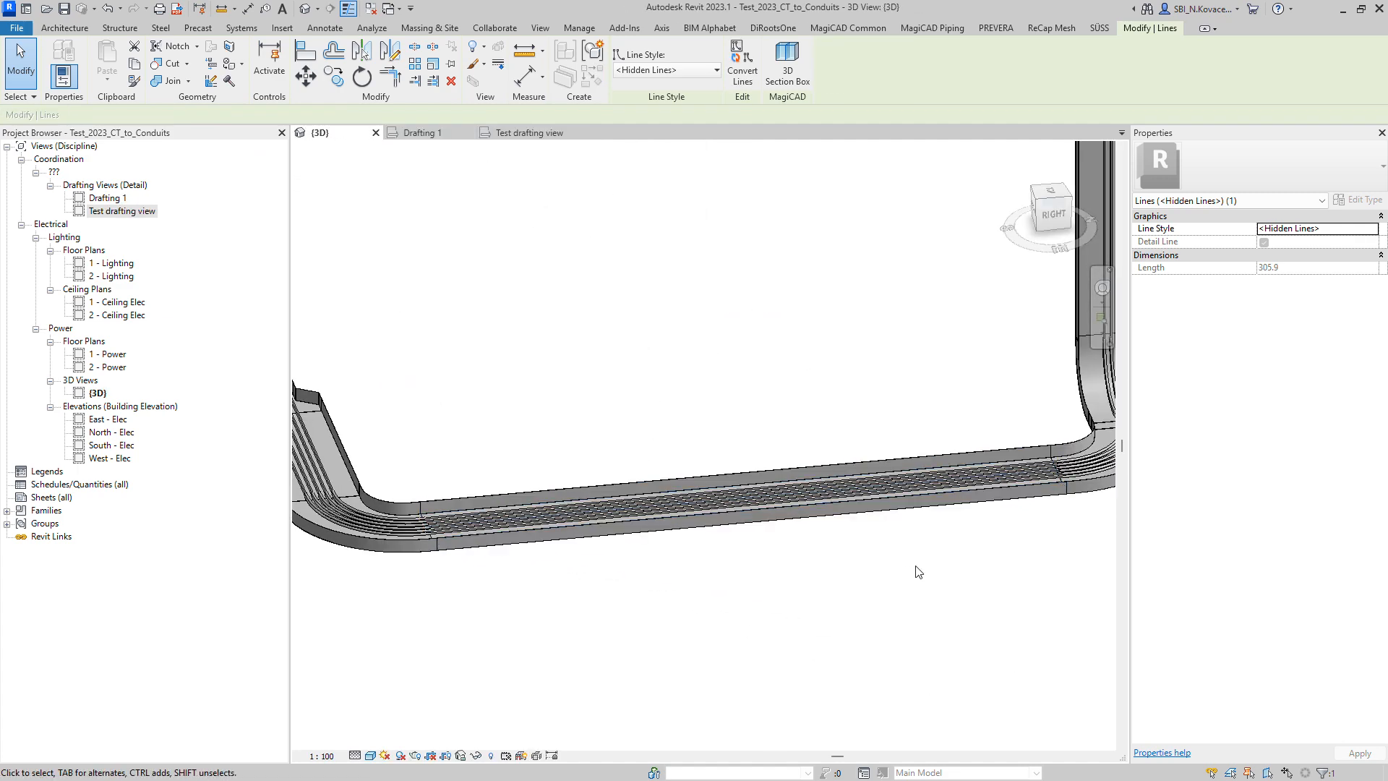
middle_drag(917, 570, 484, 587)
click(641, 375)
shift+middle_drag(640, 374, 619, 515)
middle_drag(452, 380, 904, 538)
middle_drag(499, 466, 878, 481)
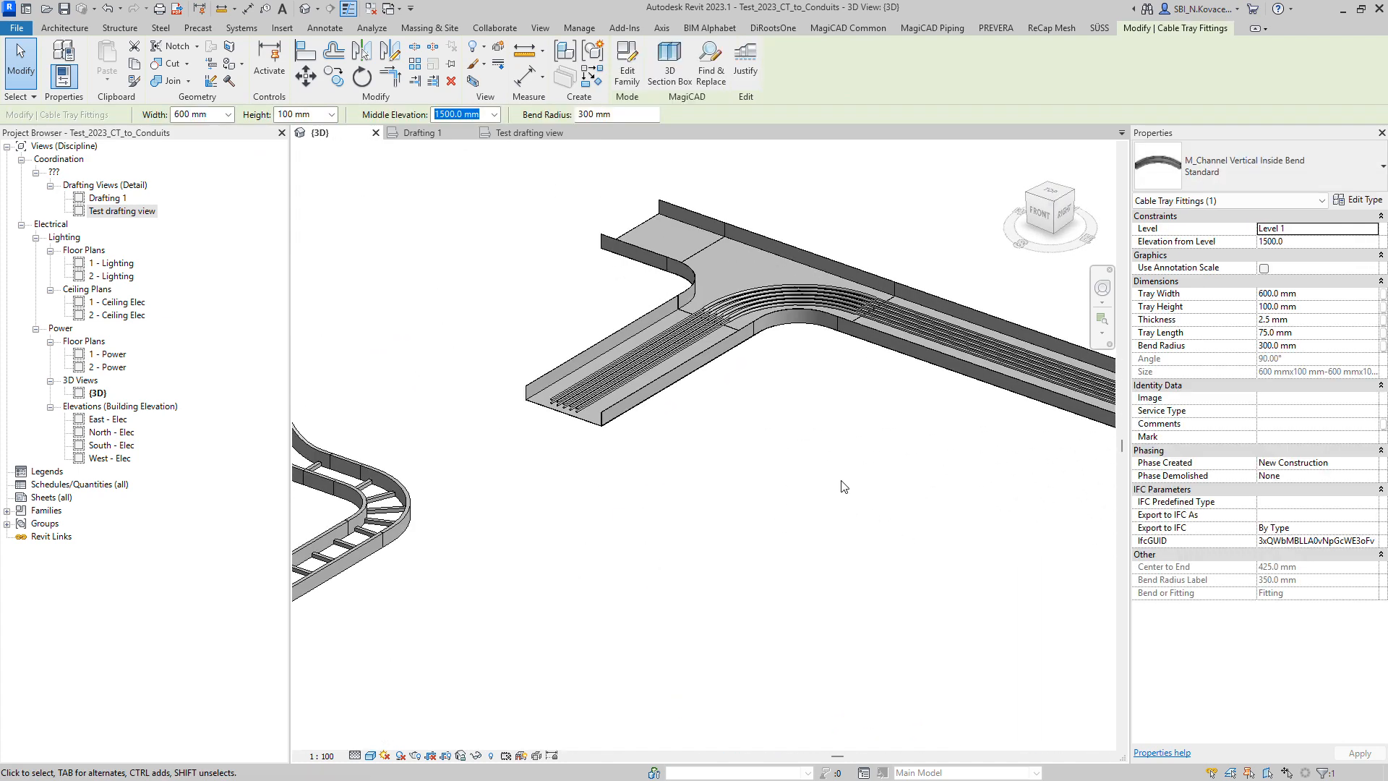
scroll(744, 333, down, 2)
scroll(745, 336, down, 2)
- Examine the conduits at the tray run's elevation change and turn the 3D view to the top
middle_drag(621, 519, 1008, 470)
middle_drag(678, 599, 603, 489)
scroll(573, 557, up, 7)
click(548, 568)
click(558, 406)
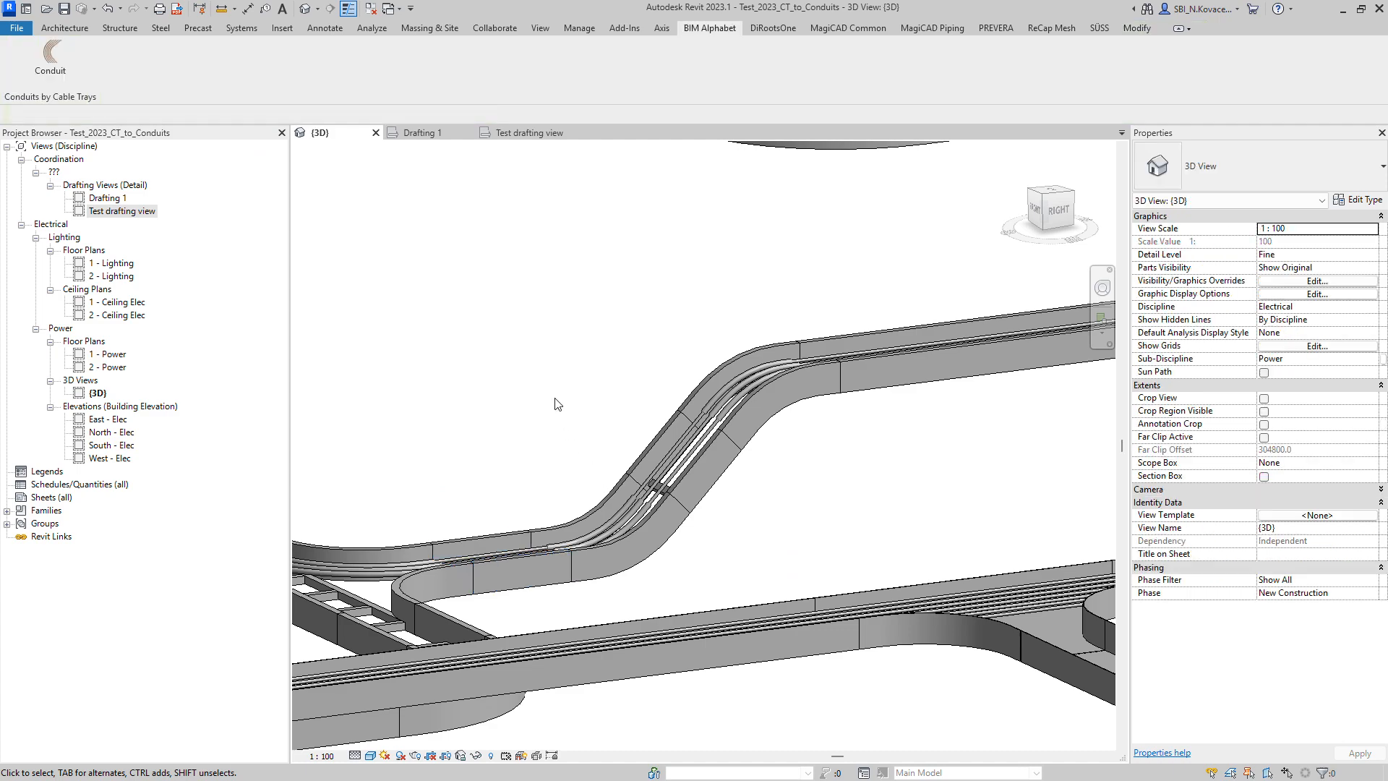
scroll(535, 430, down, 3)
shift+middle_drag(537, 437, 689, 639)
scroll(583, 480, down, 3)
shift+middle_drag(583, 480, 651, 600)
click(1047, 193)
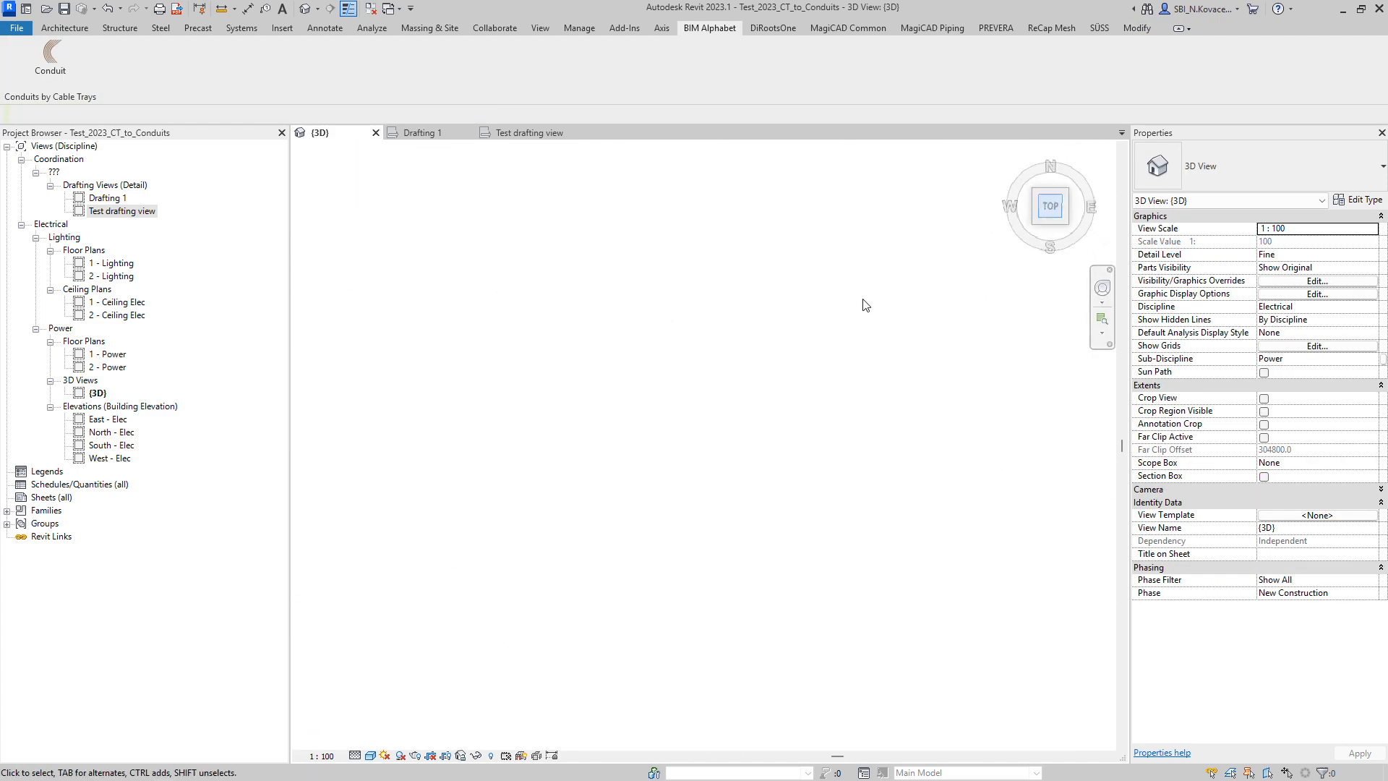
drag(513, 344, 258, 528)
drag(292, 602, 381, 610)
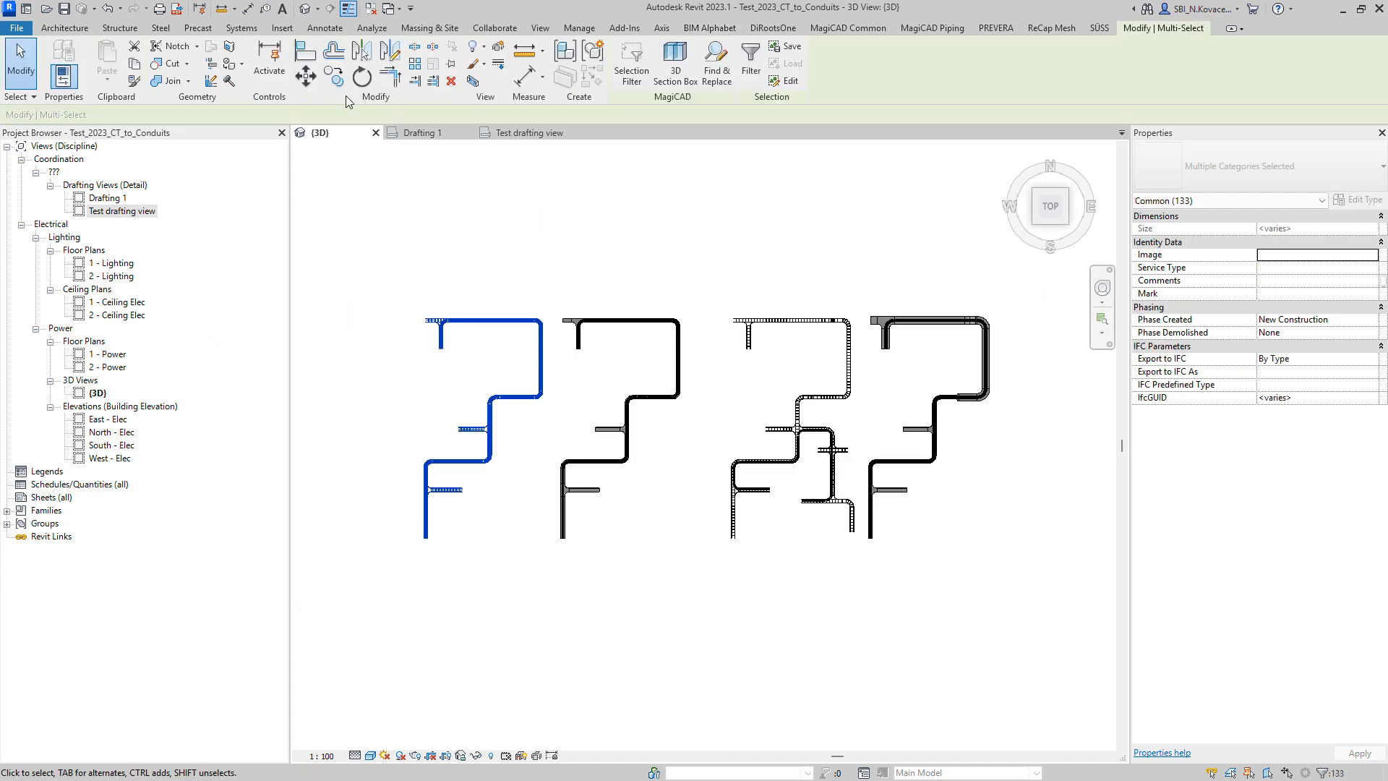
key(c)
key(o)
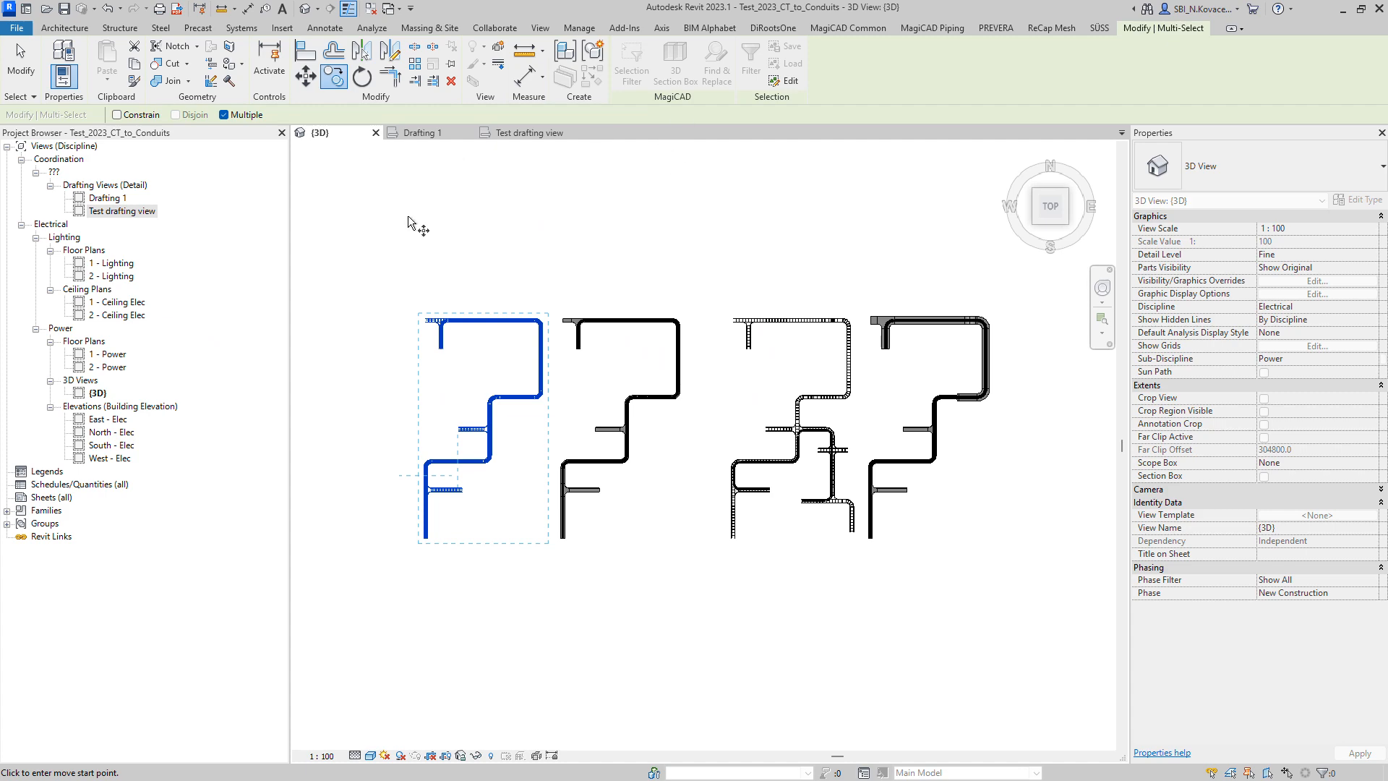
key(Escape)
key(Escape)
- Select the westernmost ladder run and filter out its conduits and conduit fittings, keeping only cable trays and tray fittings
drag(546, 308, 358, 618)
click(750, 64)
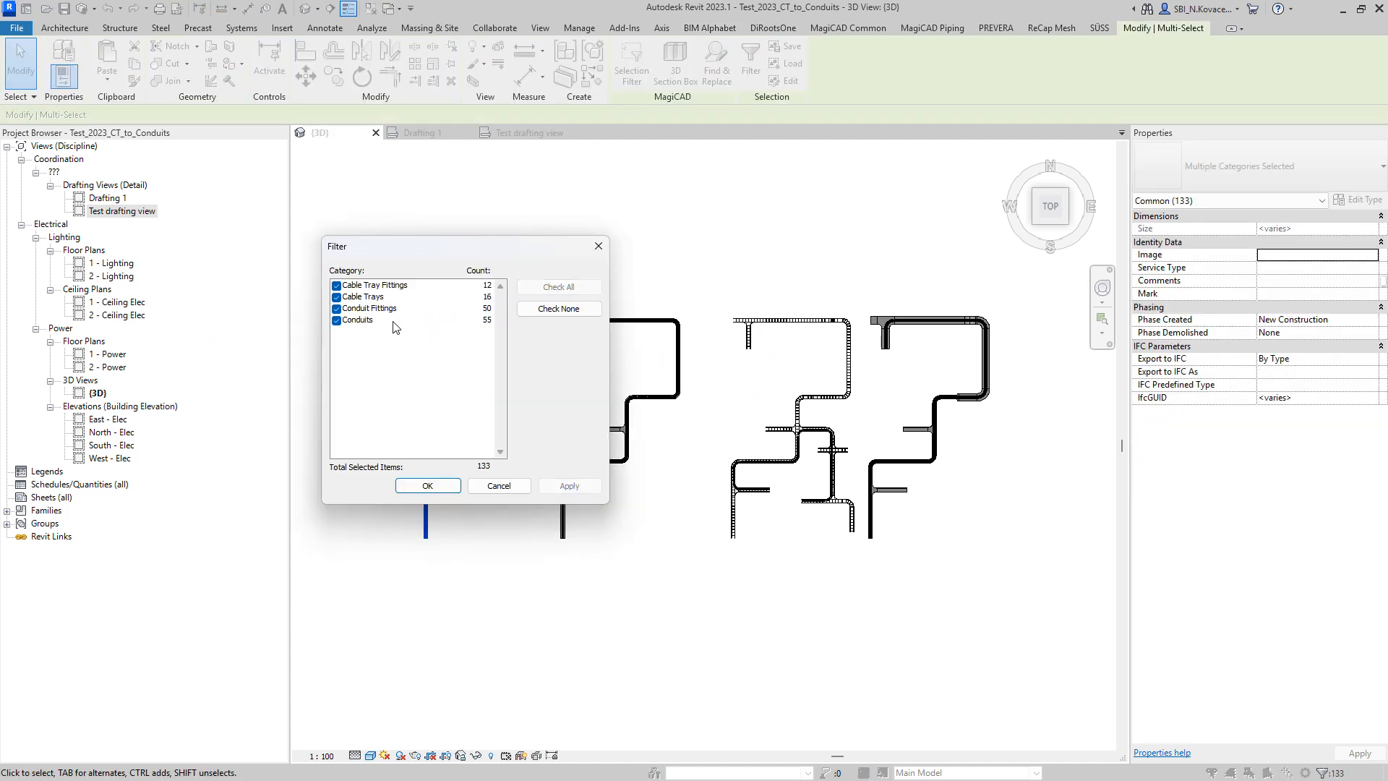
click(337, 309)
click(337, 321)
click(428, 485)
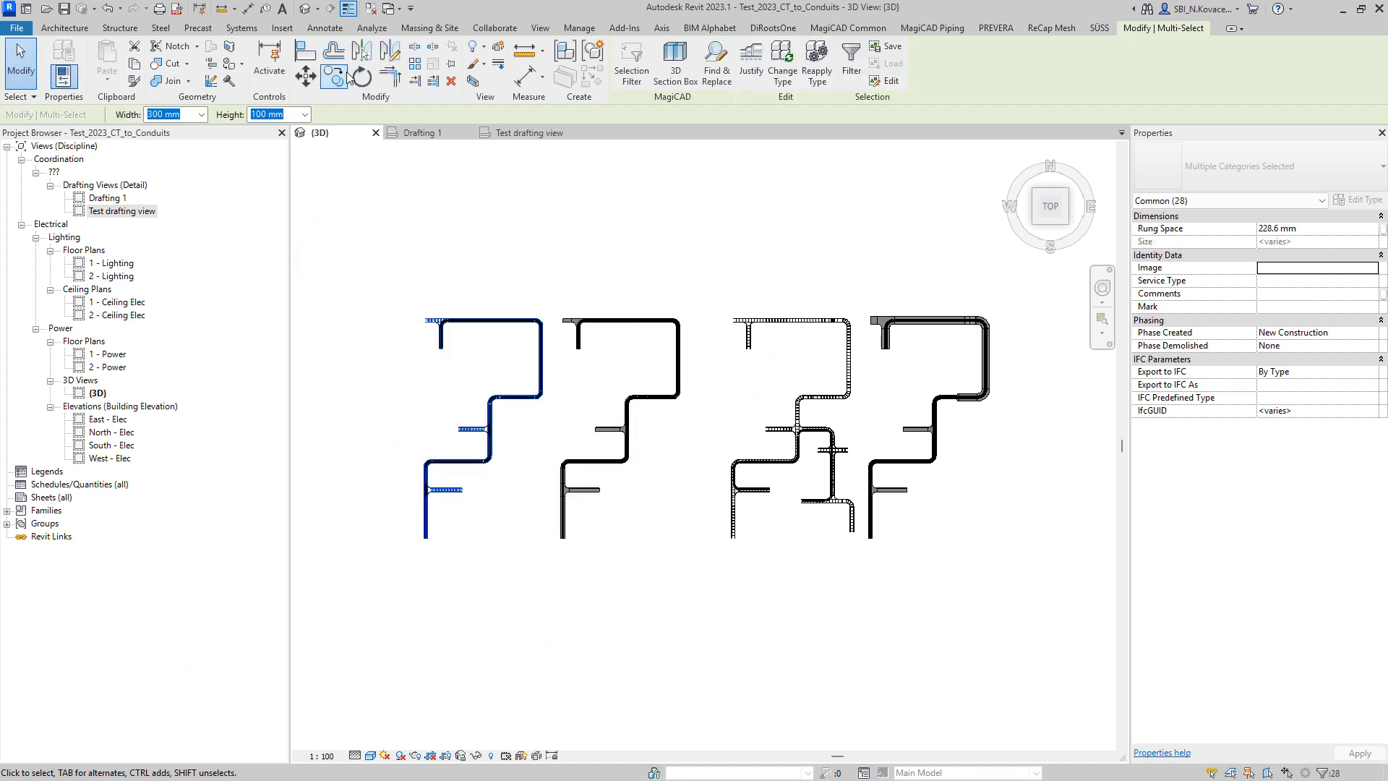
- Copy the selected trays and fittings to the empty area northwest of the existing runs
key(c)
key(o)
scroll(552, 598, down, 2)
click(516, 610)
click(441, 387)
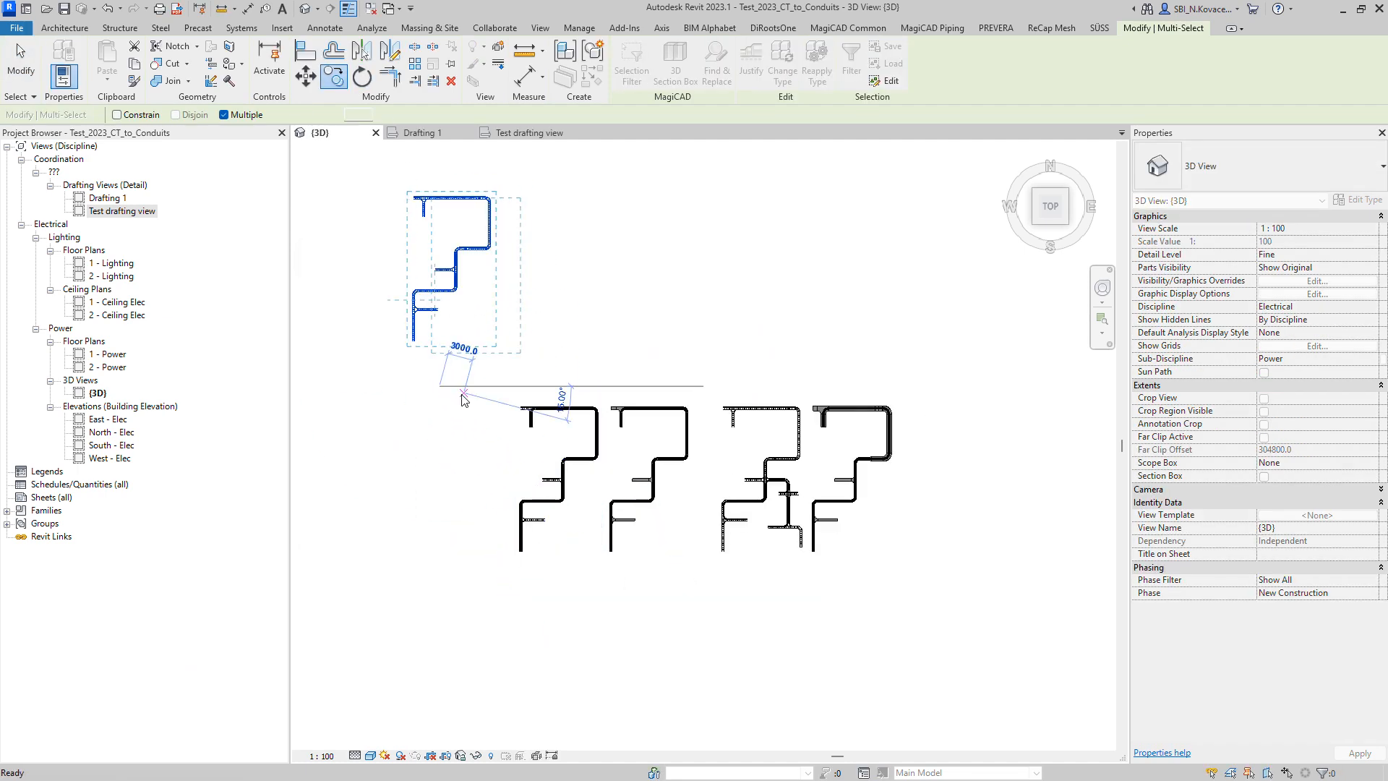
key(Escape)
key(Escape)
- Draw a 300 mm ladder cable tray at 2750 mm elevation across the copied run's lower straight section and around a turn to the northwest
scroll(415, 188, up, 5)
click(436, 223)
mouse_move(502, 322)
shift+middle_down()
mouse_move(462, 300)
mouse_move(477, 318)
shift+middle_up()
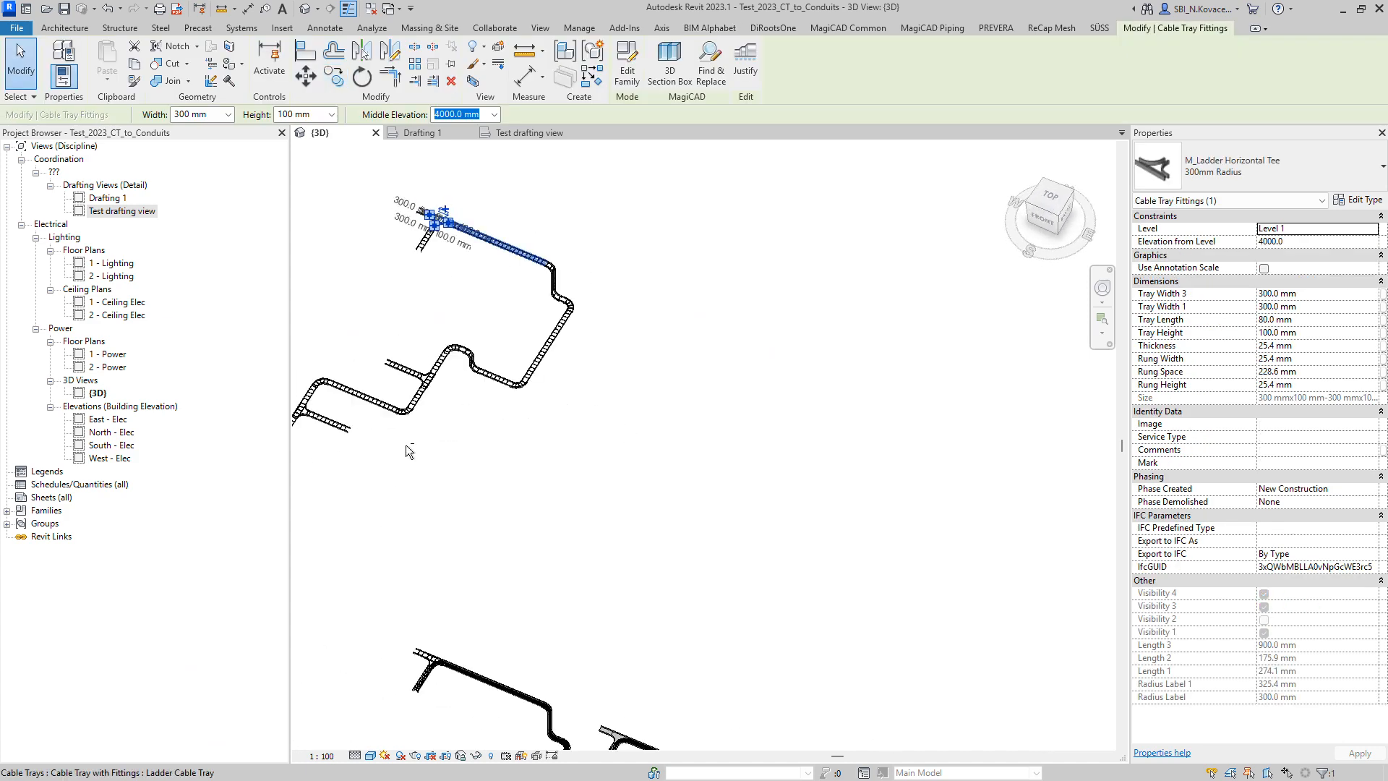
scroll(498, 434, up, 3)
click(503, 440)
key(c)
key(s)
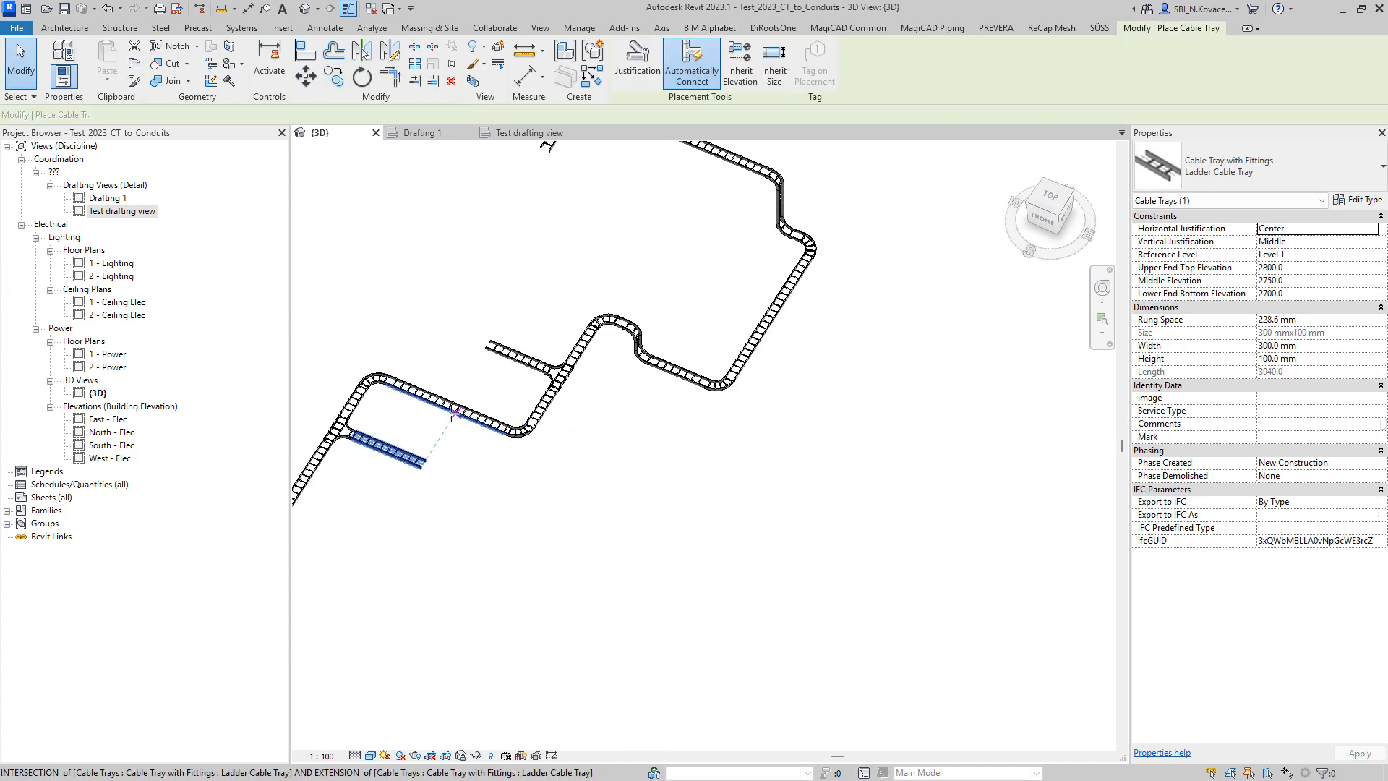
click(437, 423)
click(463, 378)
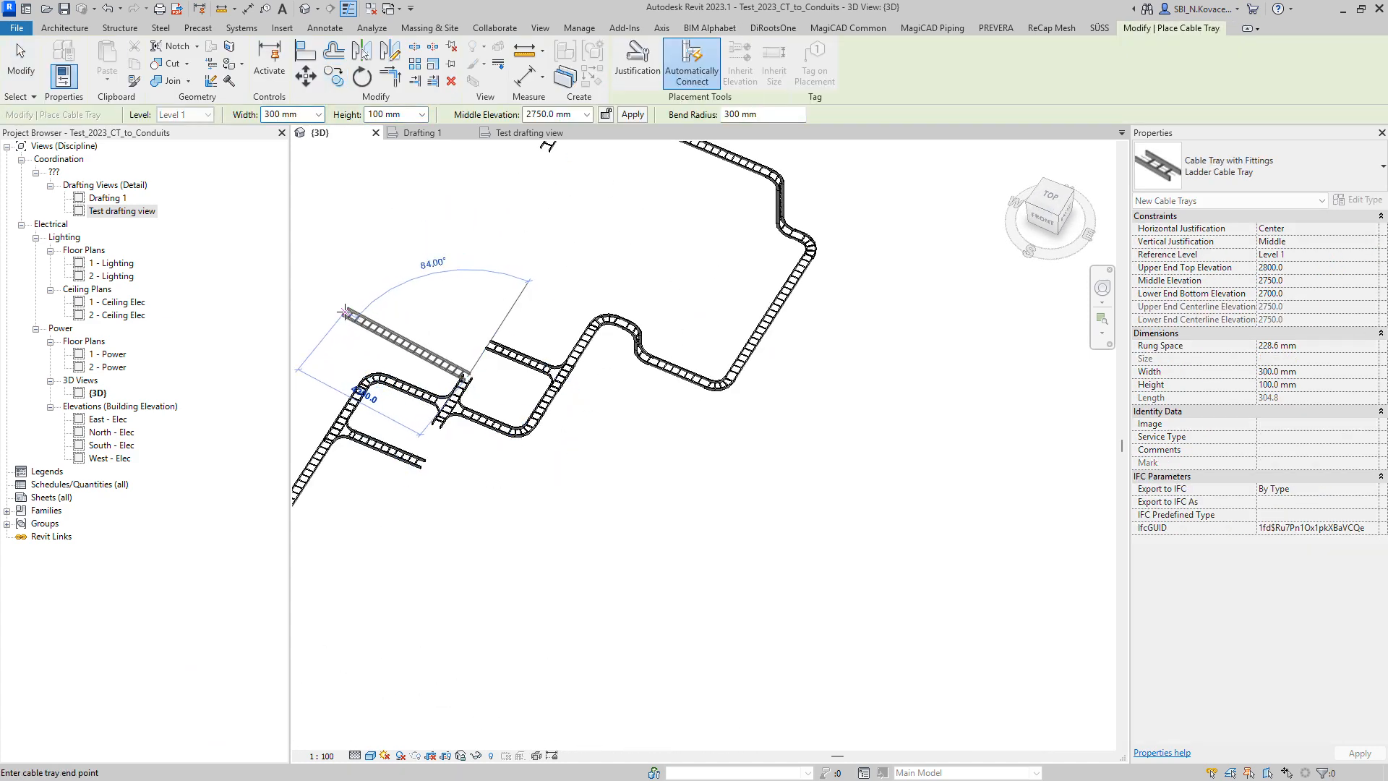
click(311, 310)
- Extend the new ladder tray around two 90° turns and past the run's far straight section
middle_drag(386, 346, 482, 436)
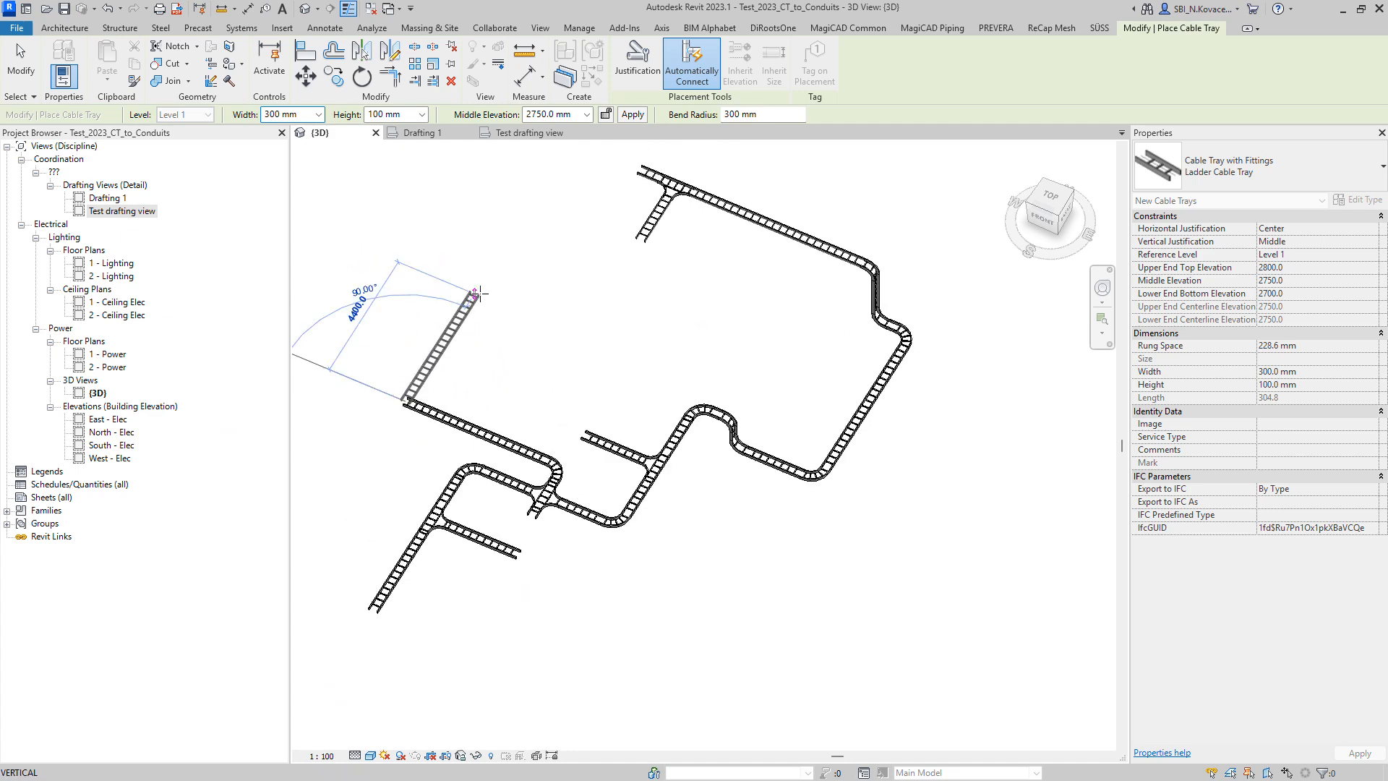
click(490, 274)
click(960, 467)
key(Escape)
key(Escape)
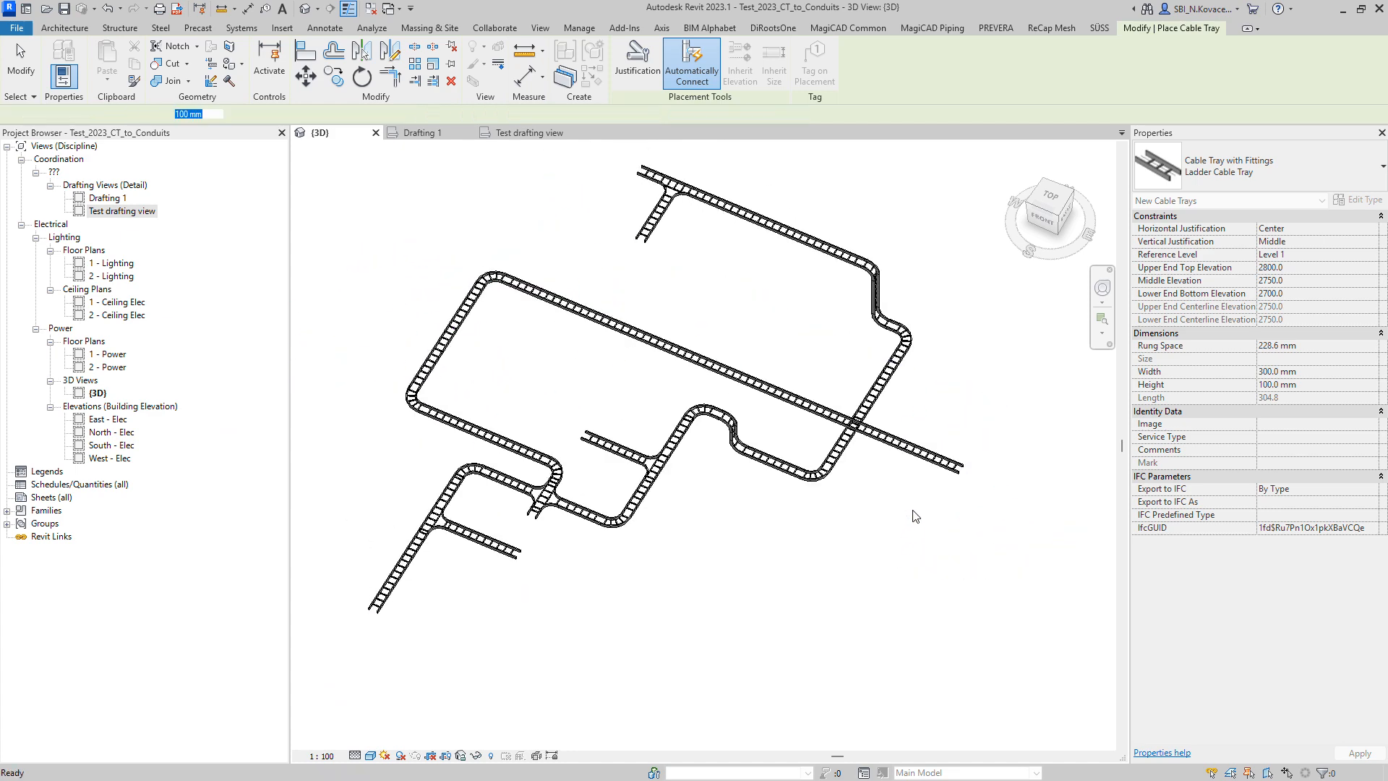
click(896, 457)
shift+middle_drag(897, 456, 853, 477)
key(c)
key(t)
key(Escape)
key(Escape)
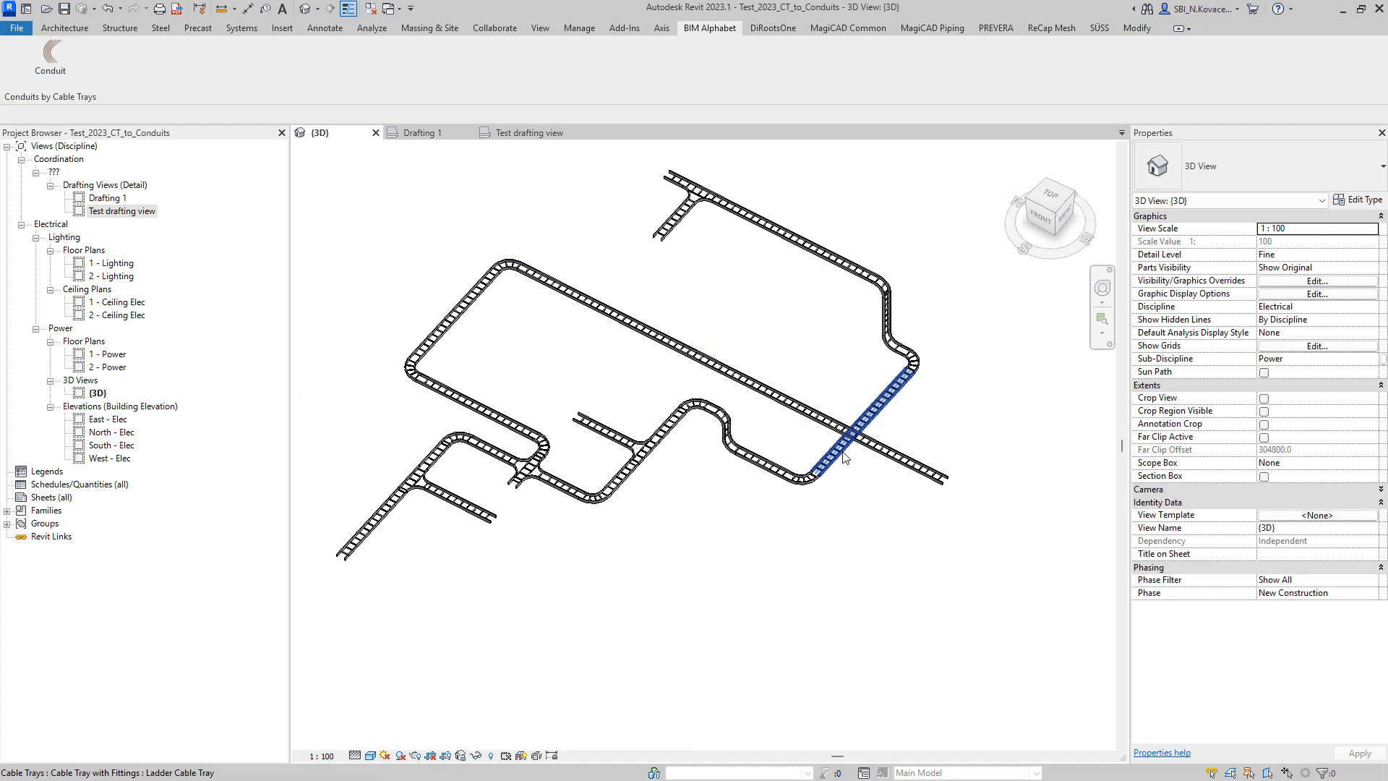
- Split the long straight ladder tray near its middle and shorten the southeastern piece to leave a gap between the two parts
key(Tab)
click(840, 463)
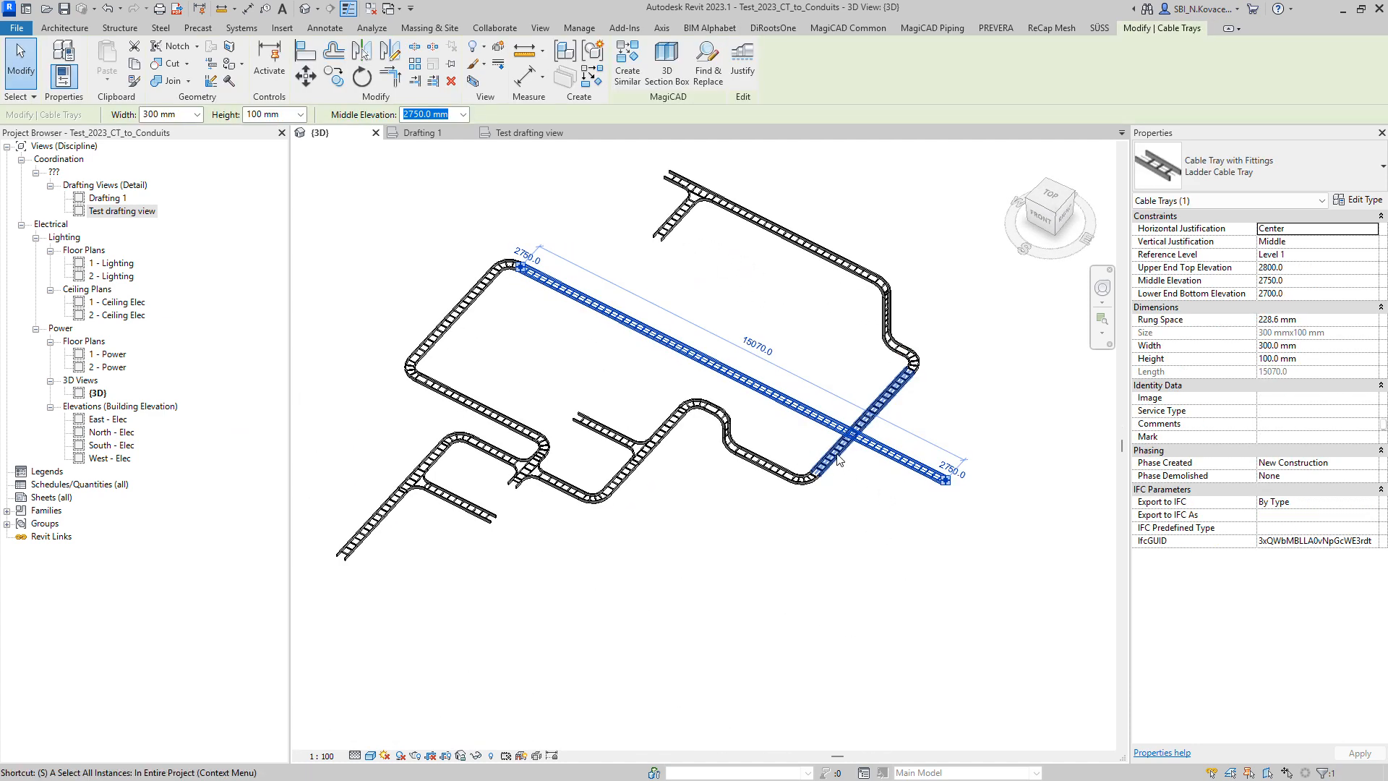
key(Escape)
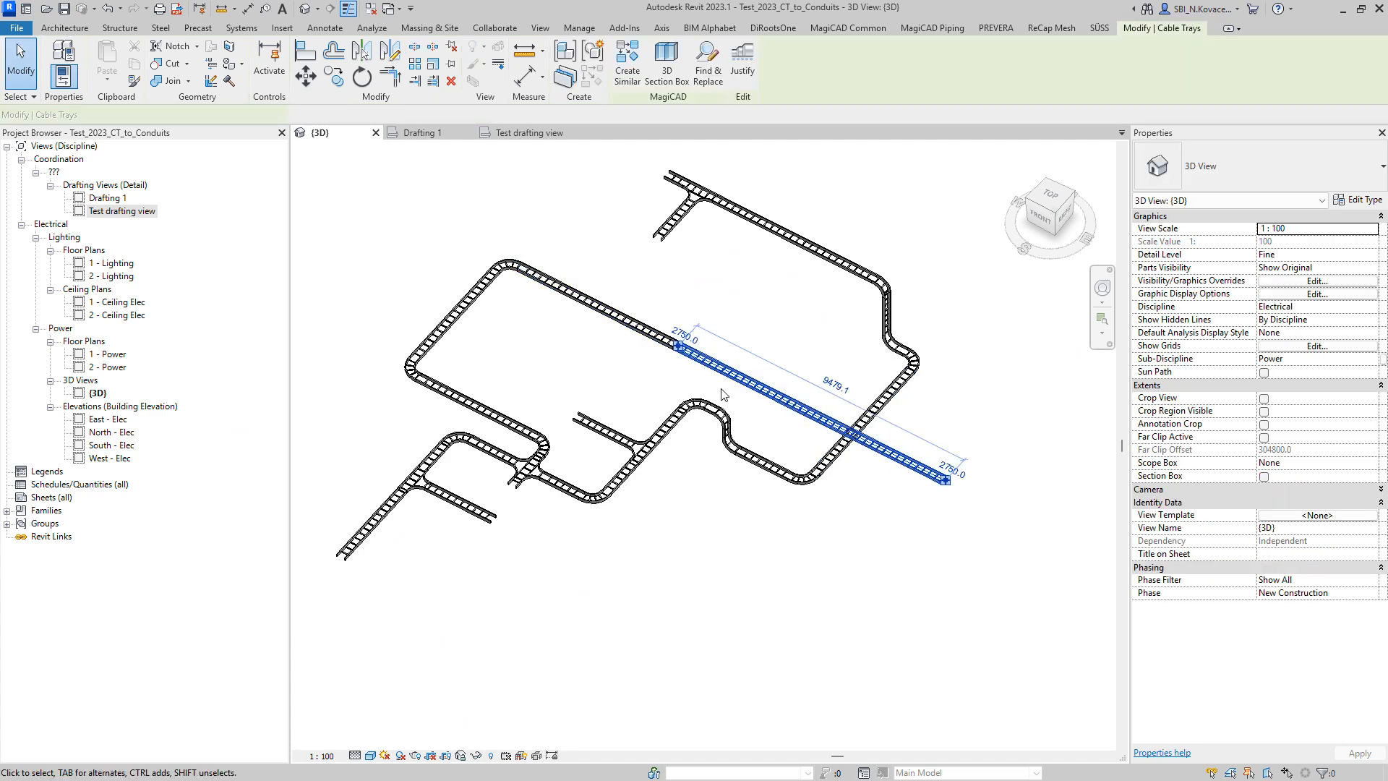
click(756, 401)
scroll(672, 345, up, 4)
drag(670, 345, 718, 372)
key(Escape)
drag(616, 271, 700, 406)
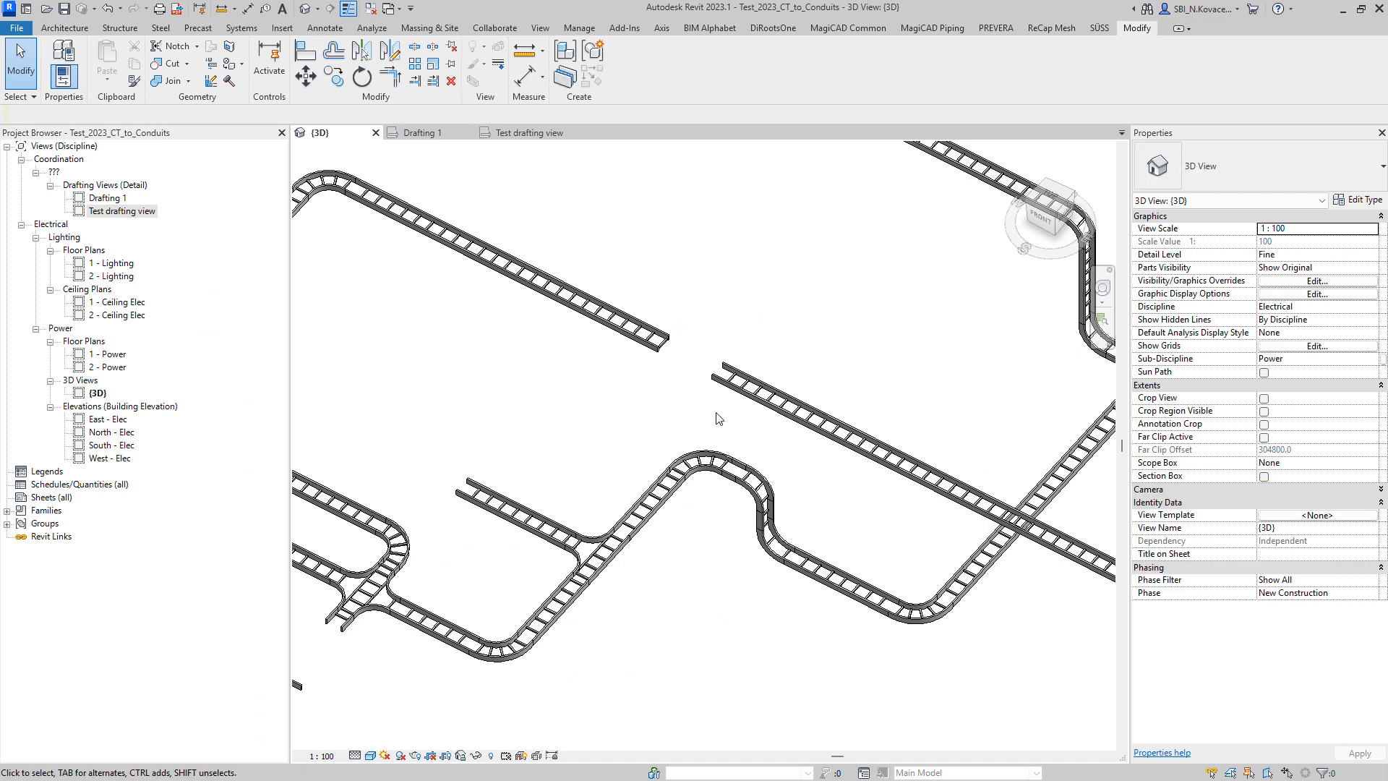
scroll(718, 418, down, 3)
- Set the middle elevation of the southeastern tray piece to 1500 mm, matching the tray it crosses
click(918, 411)
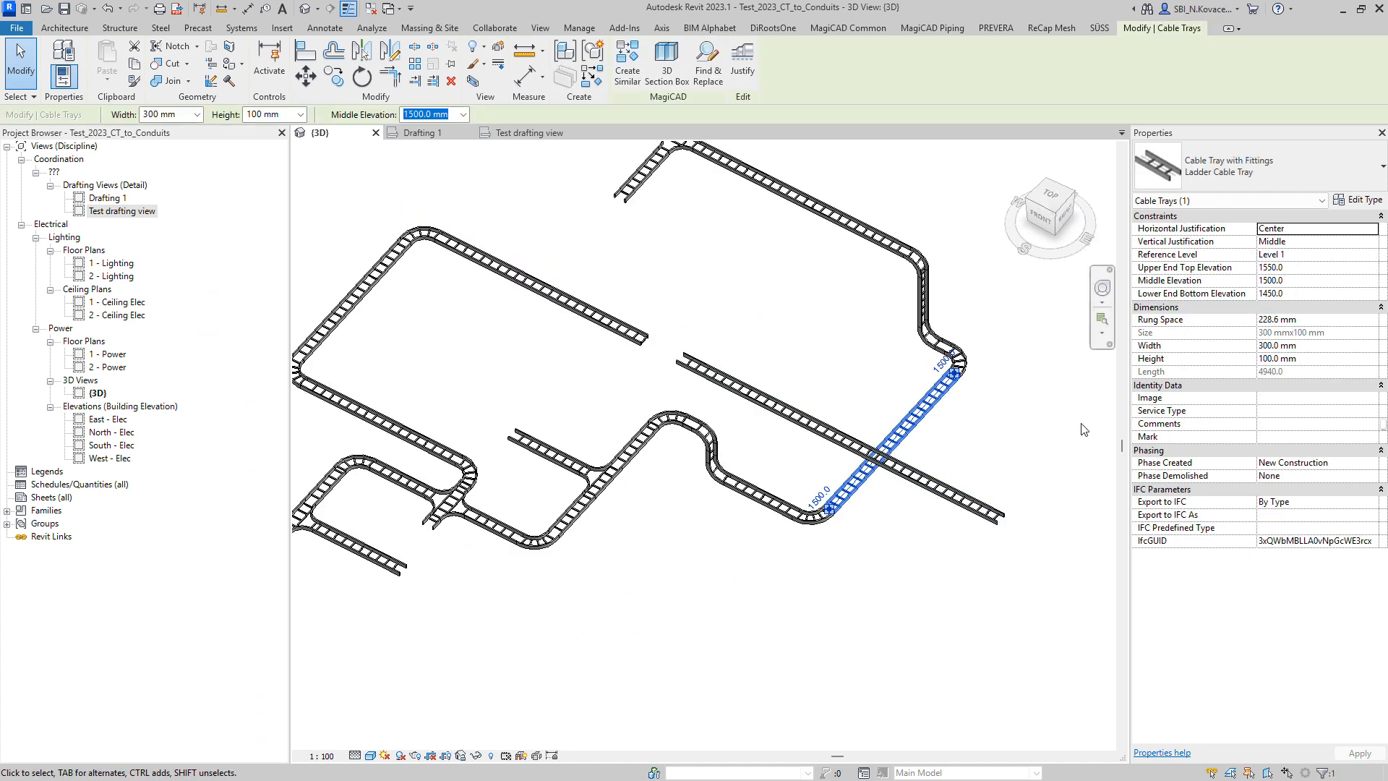
click(841, 428)
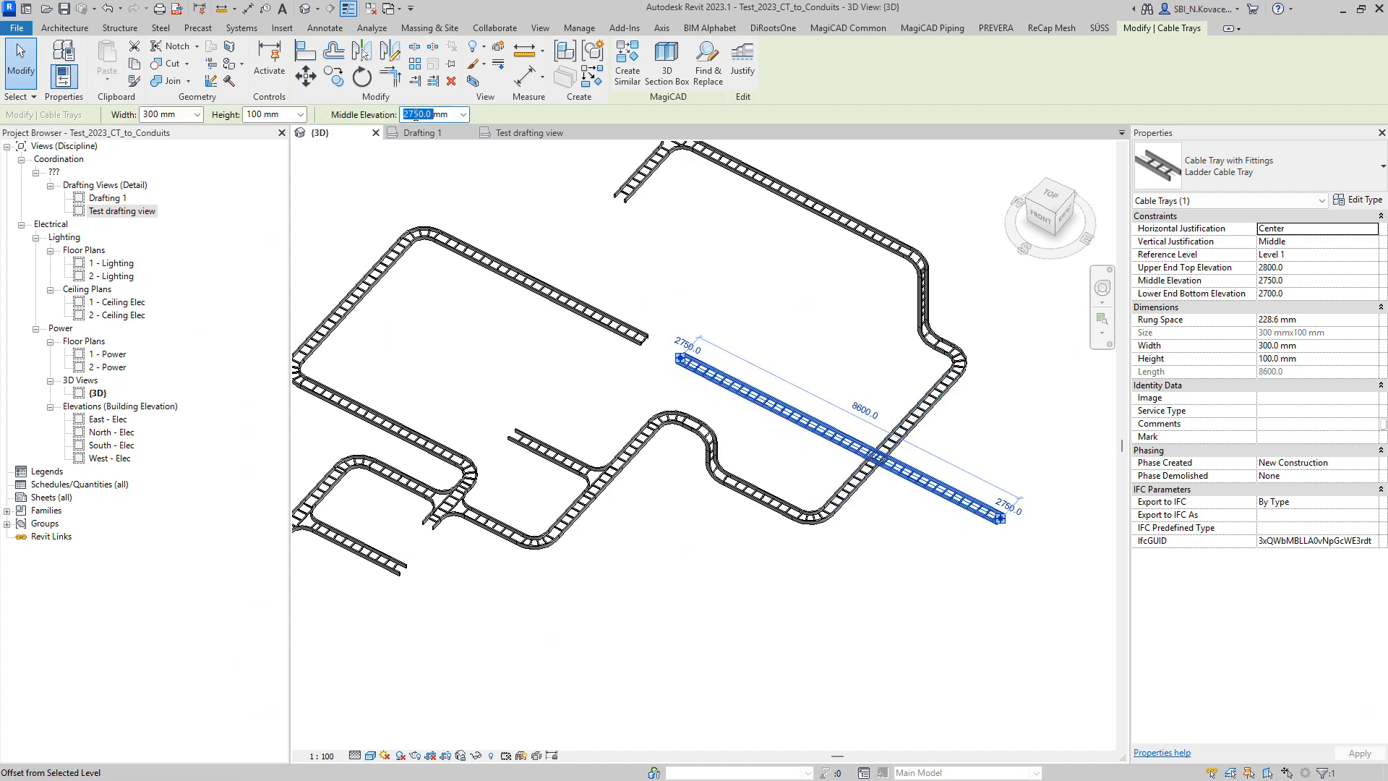
text(1500)
key(Return)
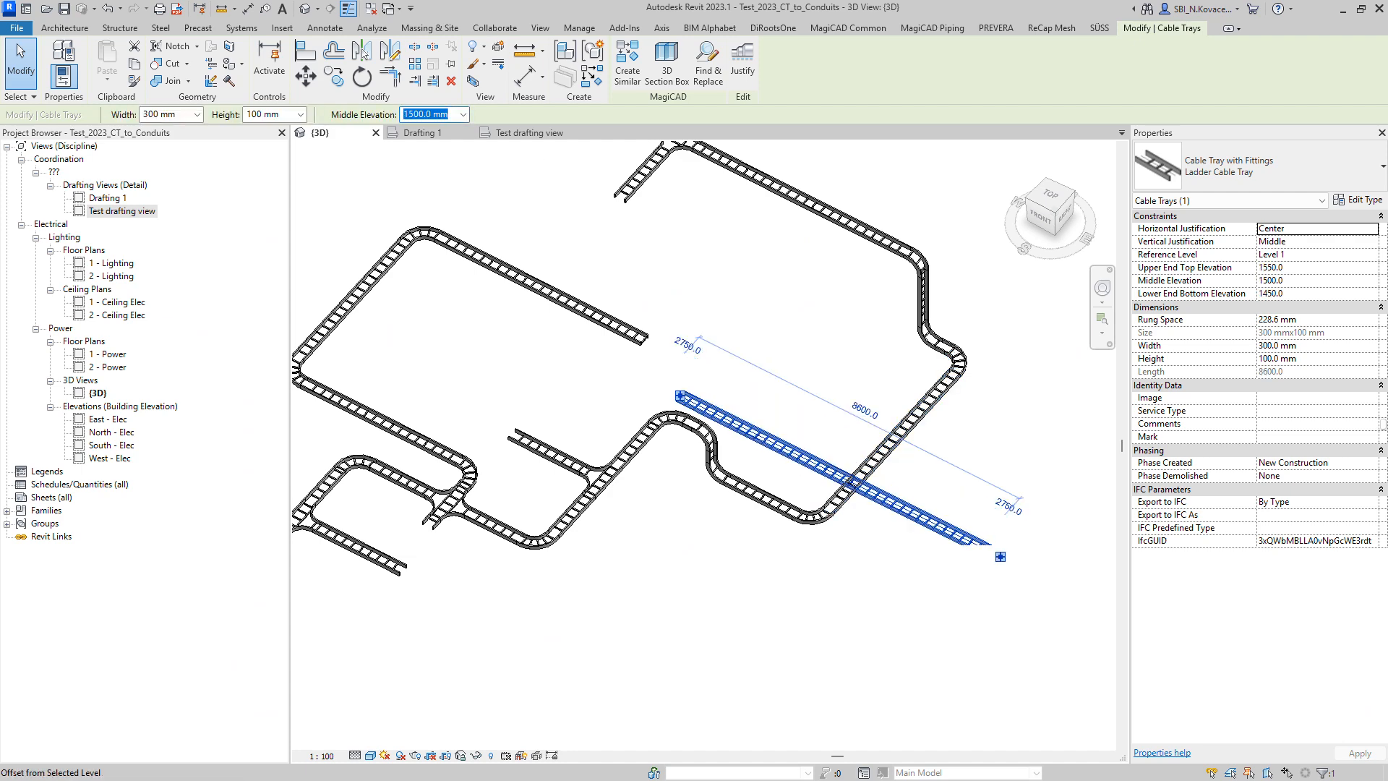
- Join the lowered tray piece to the crossing run with a tee and to the higher tray piece at its other end
click(1049, 195)
middle_drag(1114, 518, 981, 410)
drag(1007, 446, 727, 458)
middle_drag(540, 472, 775, 491)
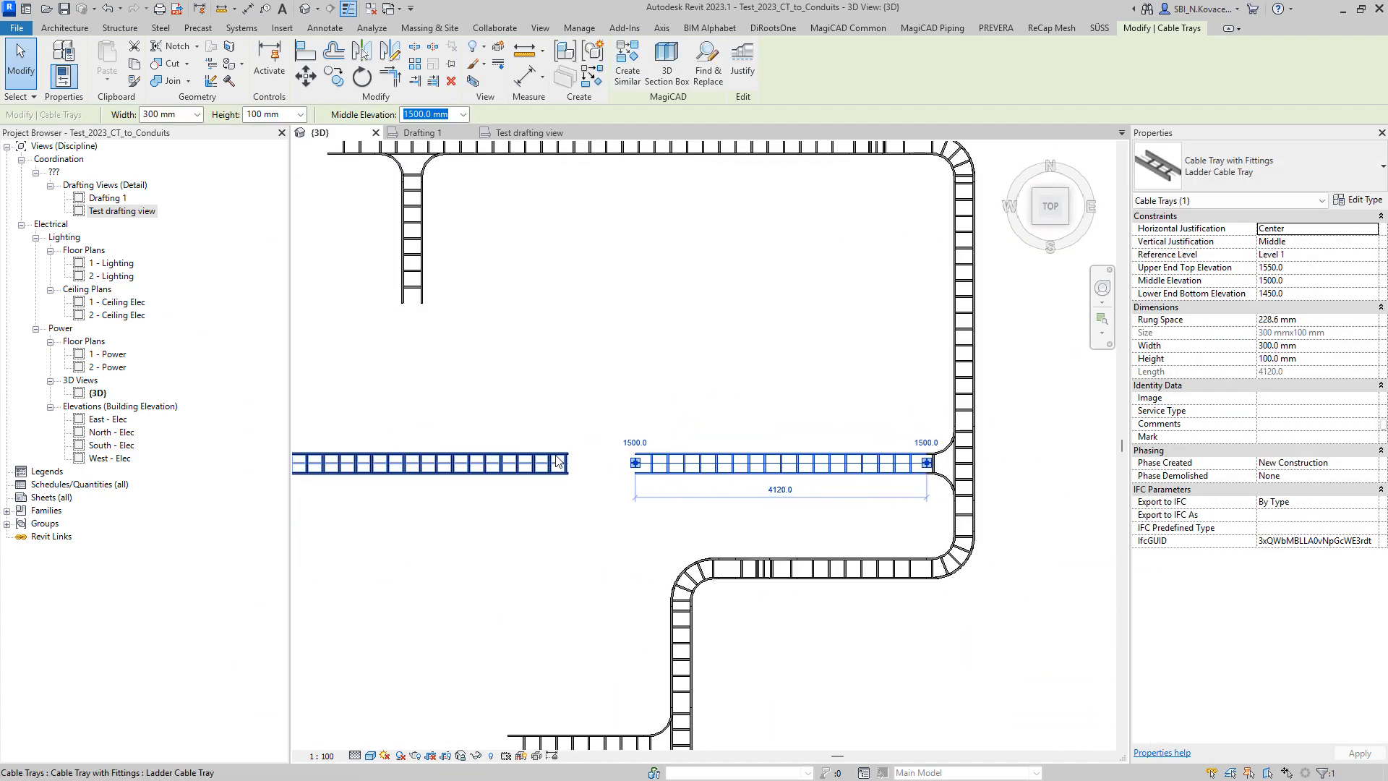
drag(635, 463, 568, 464)
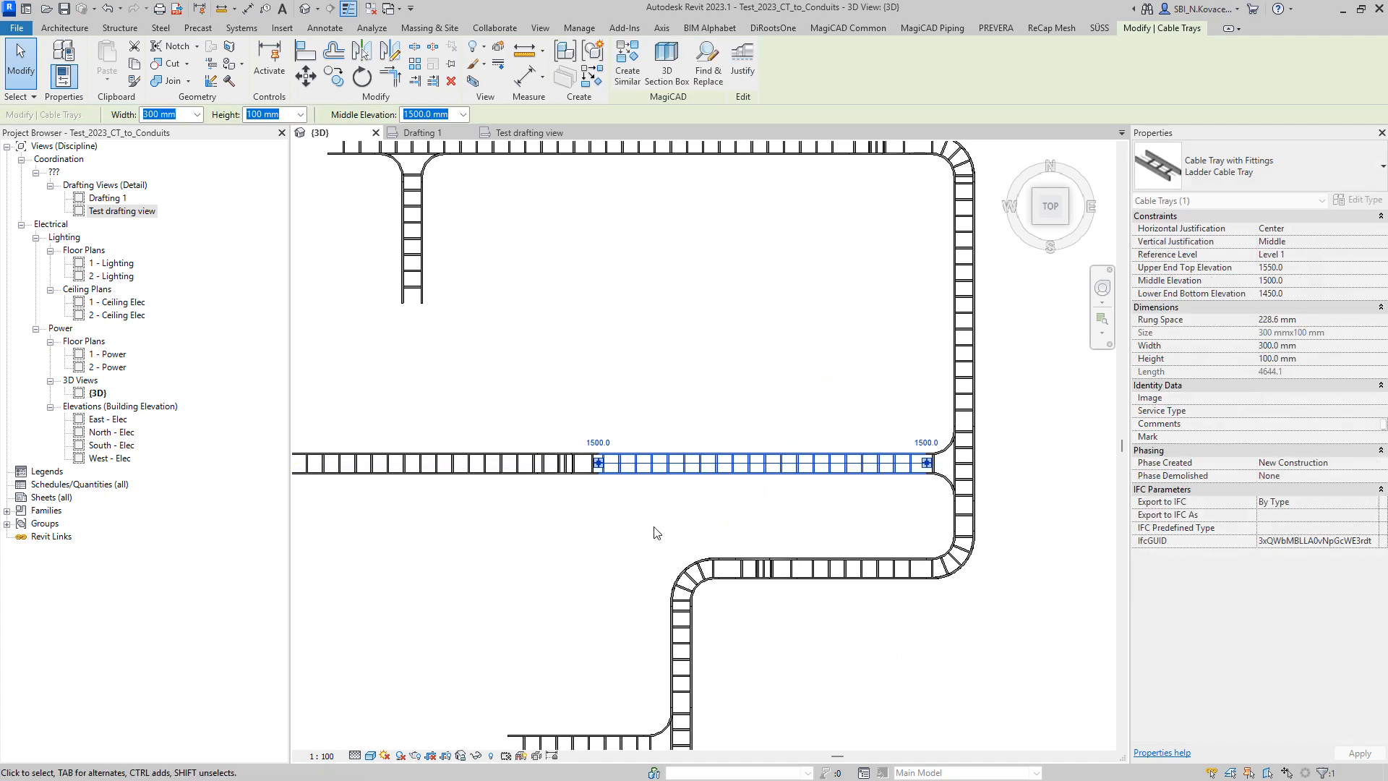
click(656, 533)
shift+middle_drag(726, 568, 686, 414)
scroll(582, 322, down, 1)
scroll(672, 441, down, 1)
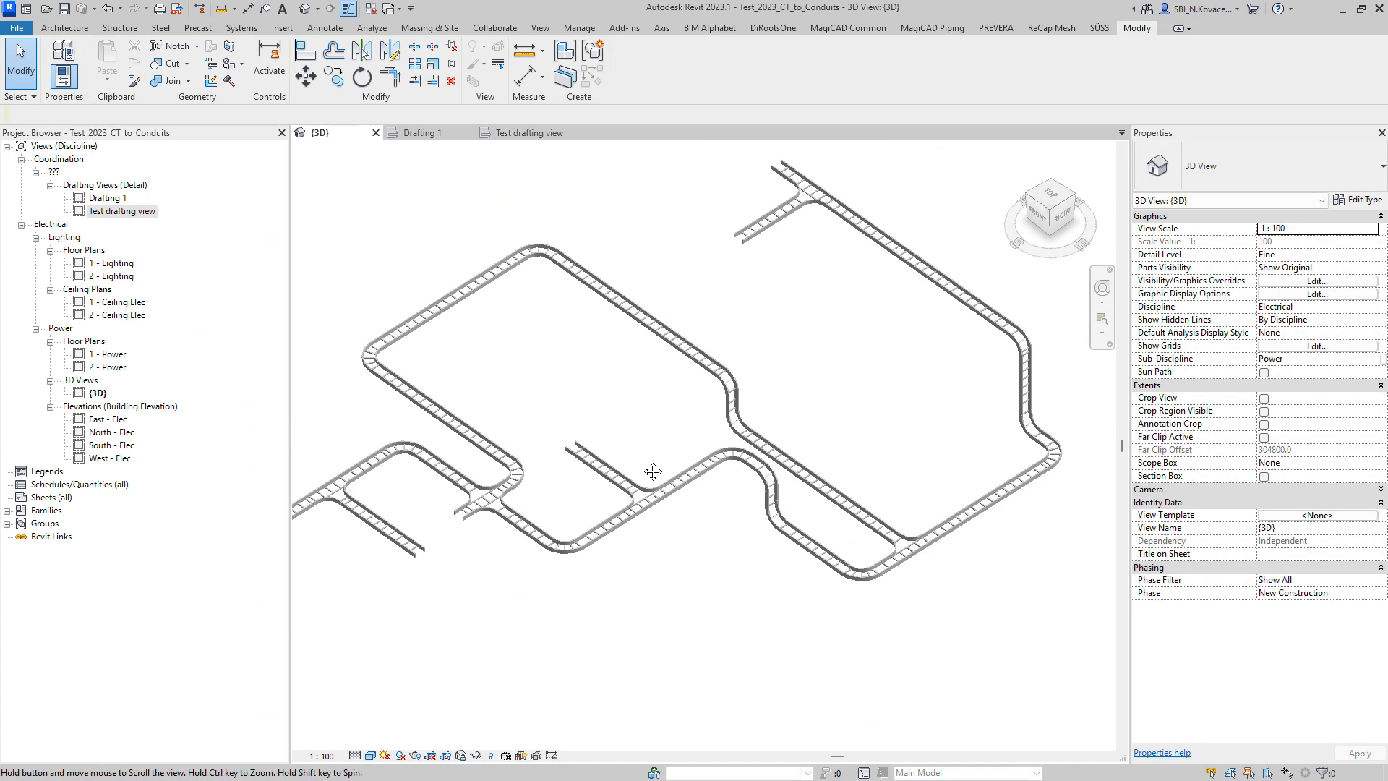
- Check the alternative connected tray routes by chain-selecting the new loop and the path to the far branch
key(Tab)
click(471, 446)
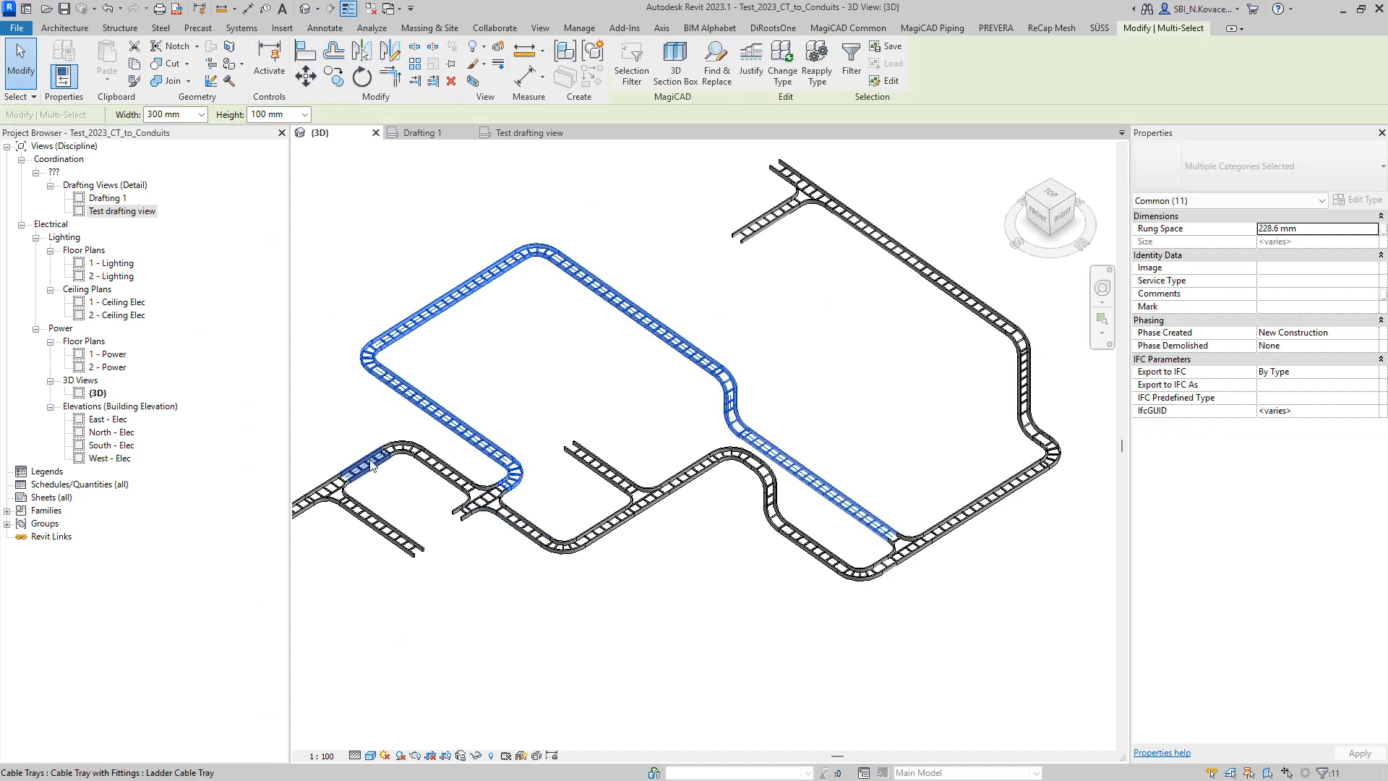
click(438, 474)
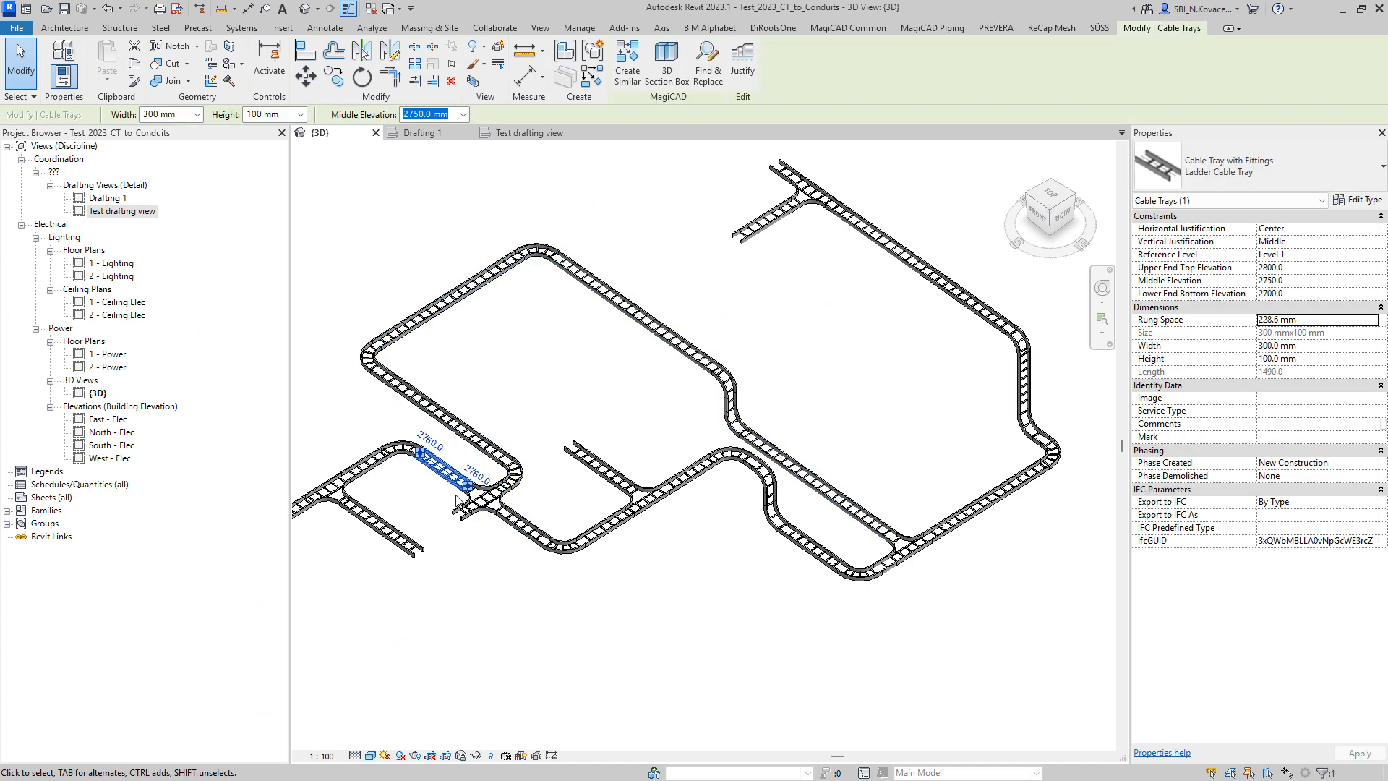
key(Tab)
click(758, 221)
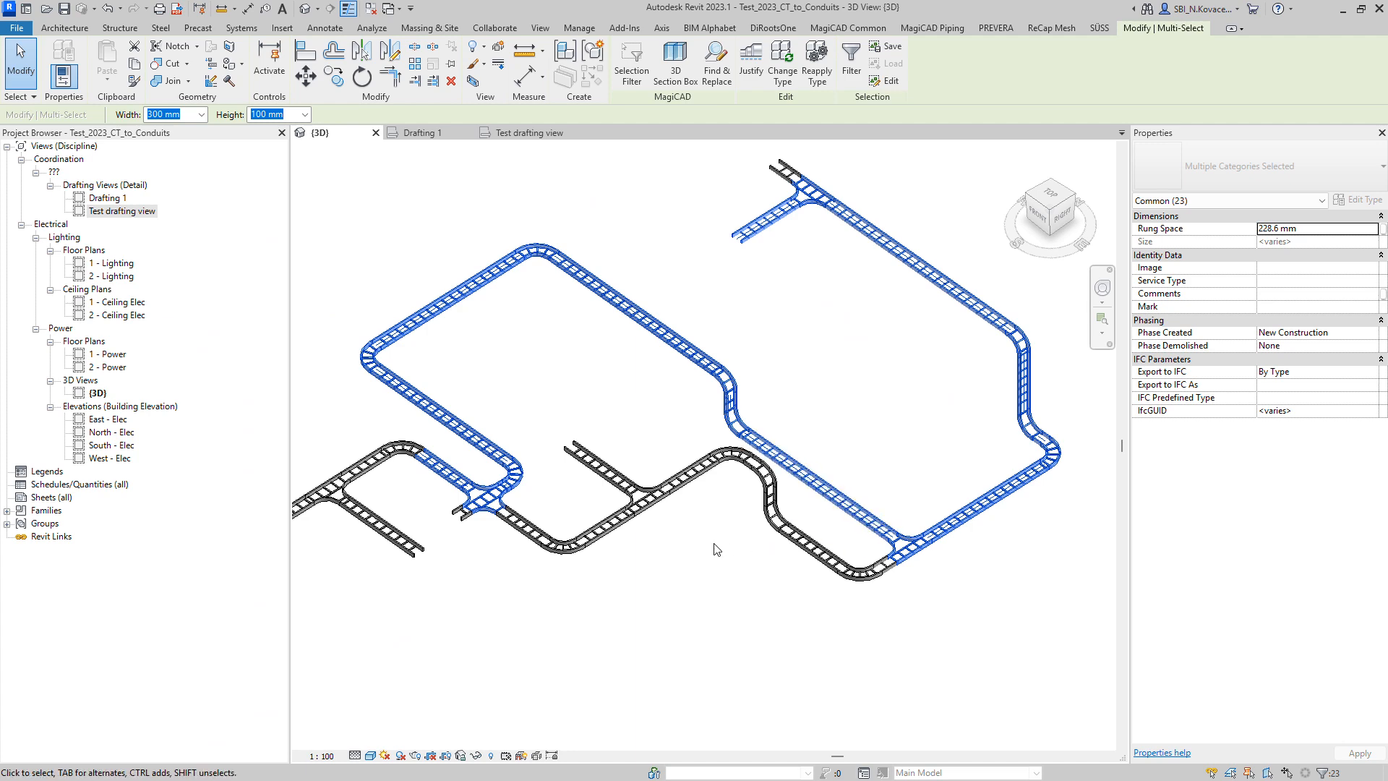
click(688, 547)
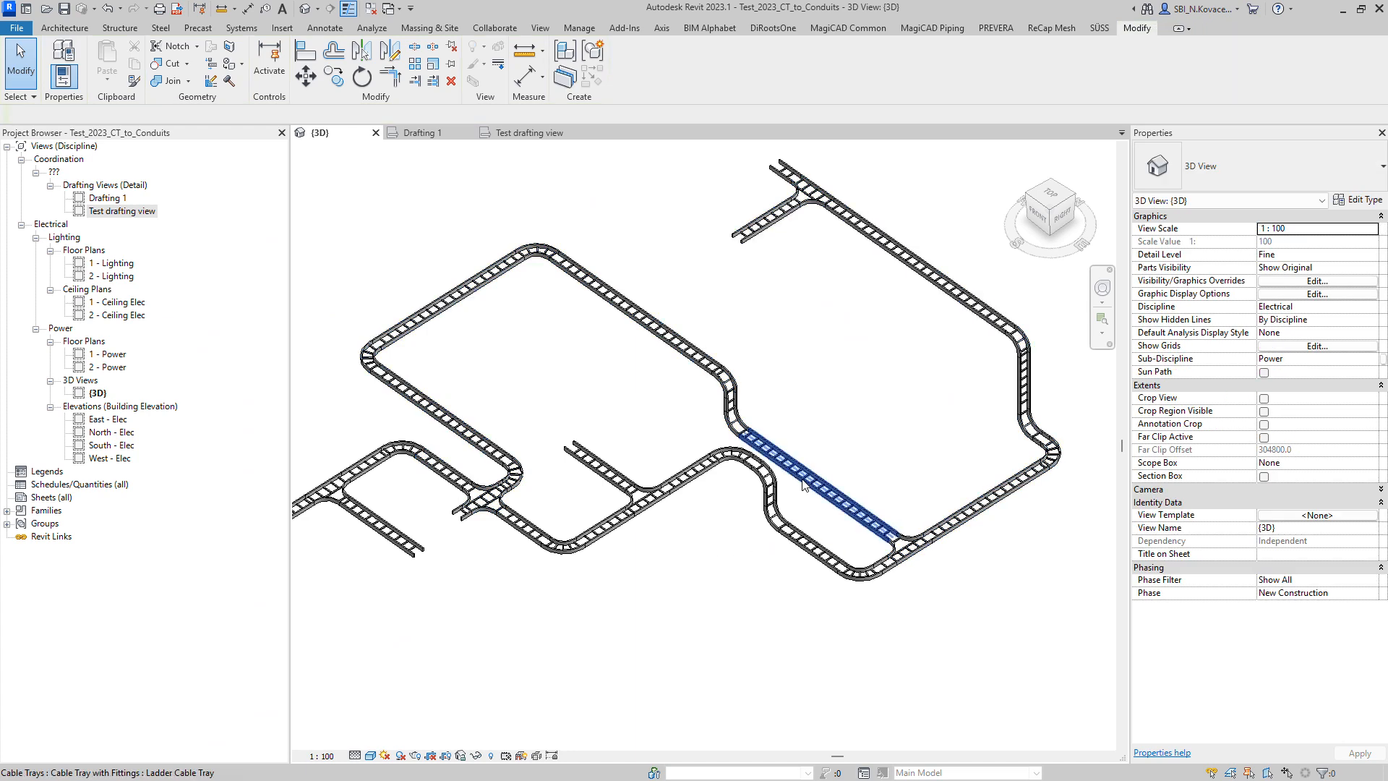
- Extend a 300 mm ladder tray at 4000 mm elevation from the far run's branch around two 90° turns and across that run
scroll(579, 466, down, 2)
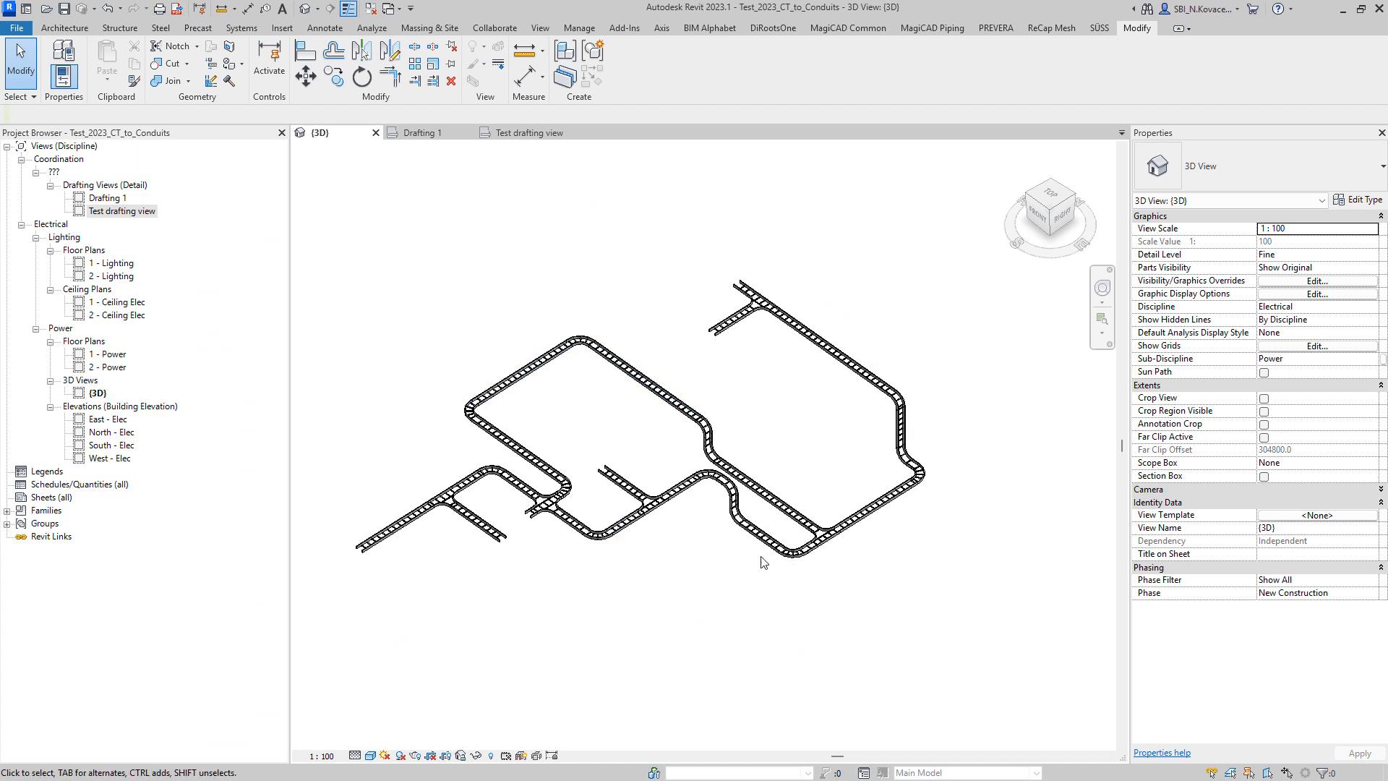
click(831, 350)
click(1050, 203)
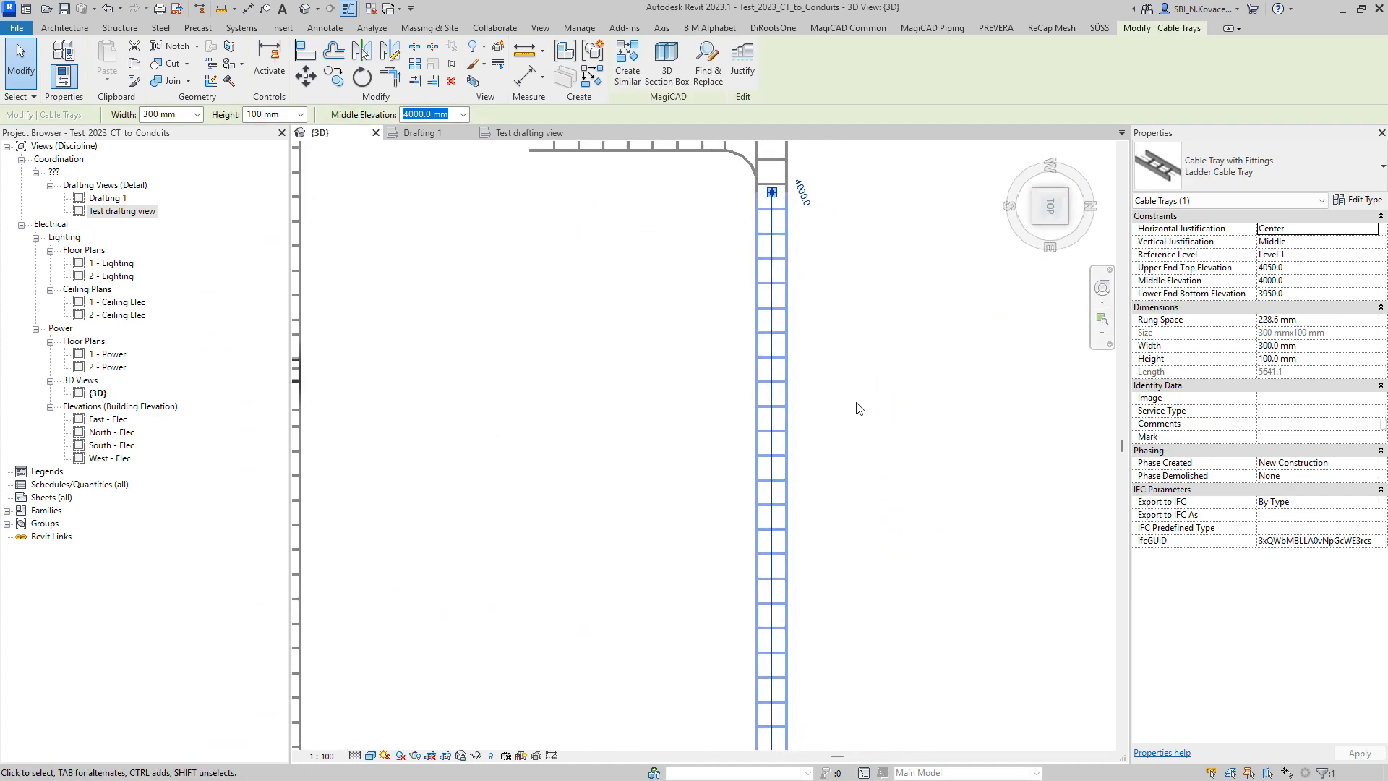
click(605, 263)
click(605, 442)
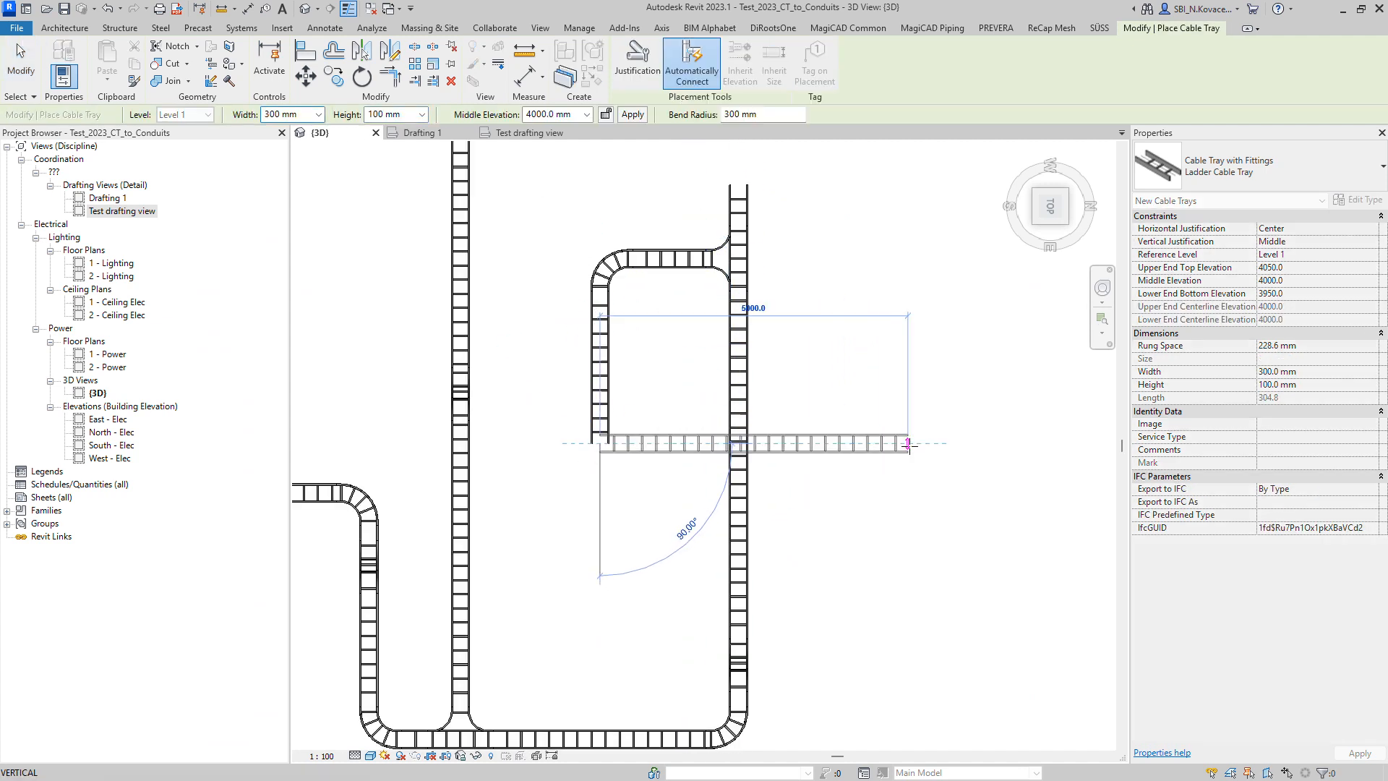
click(909, 445)
key(Escape)
middle_drag(654, 313, 657, 417)
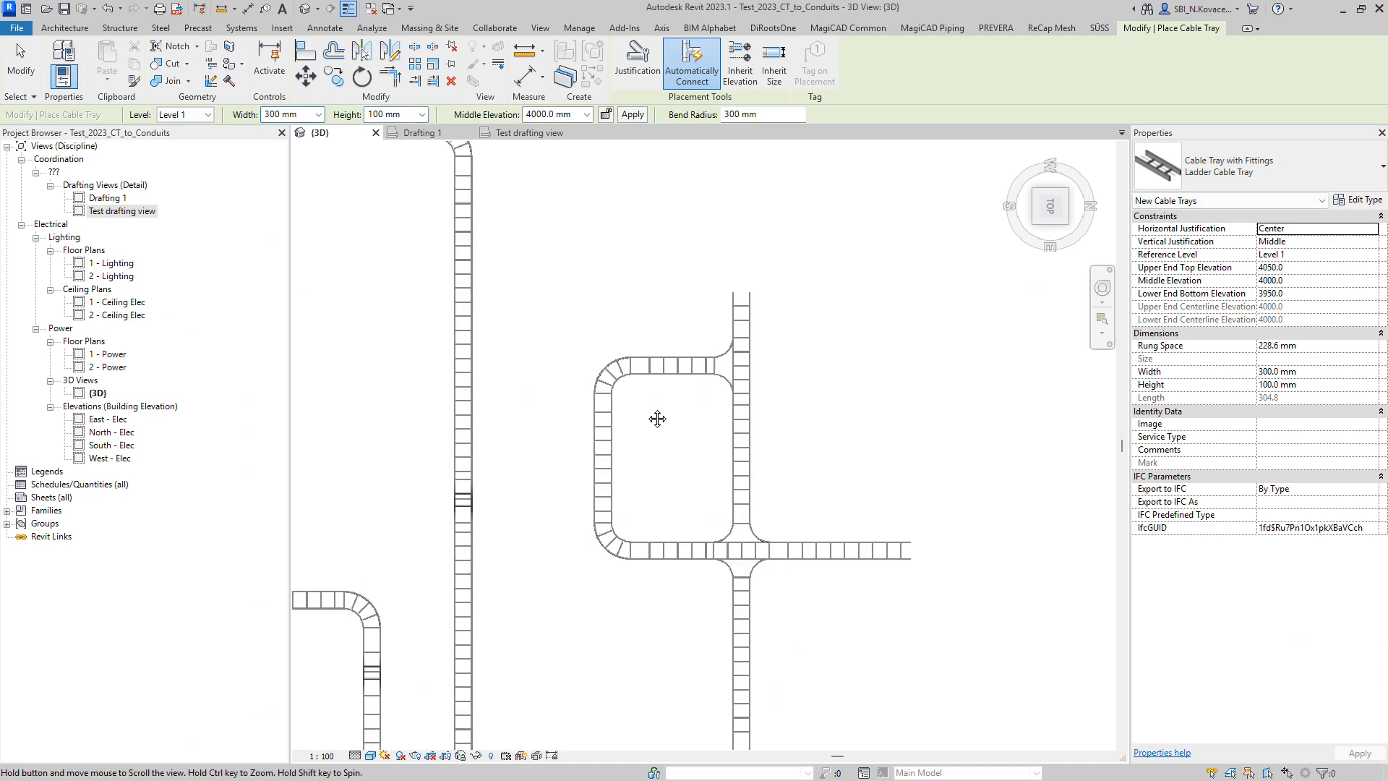
- Convert the new branch's first bend into a tee and draw a straight ladder tray from its open end
key(Escape)
click(611, 365)
click(623, 354)
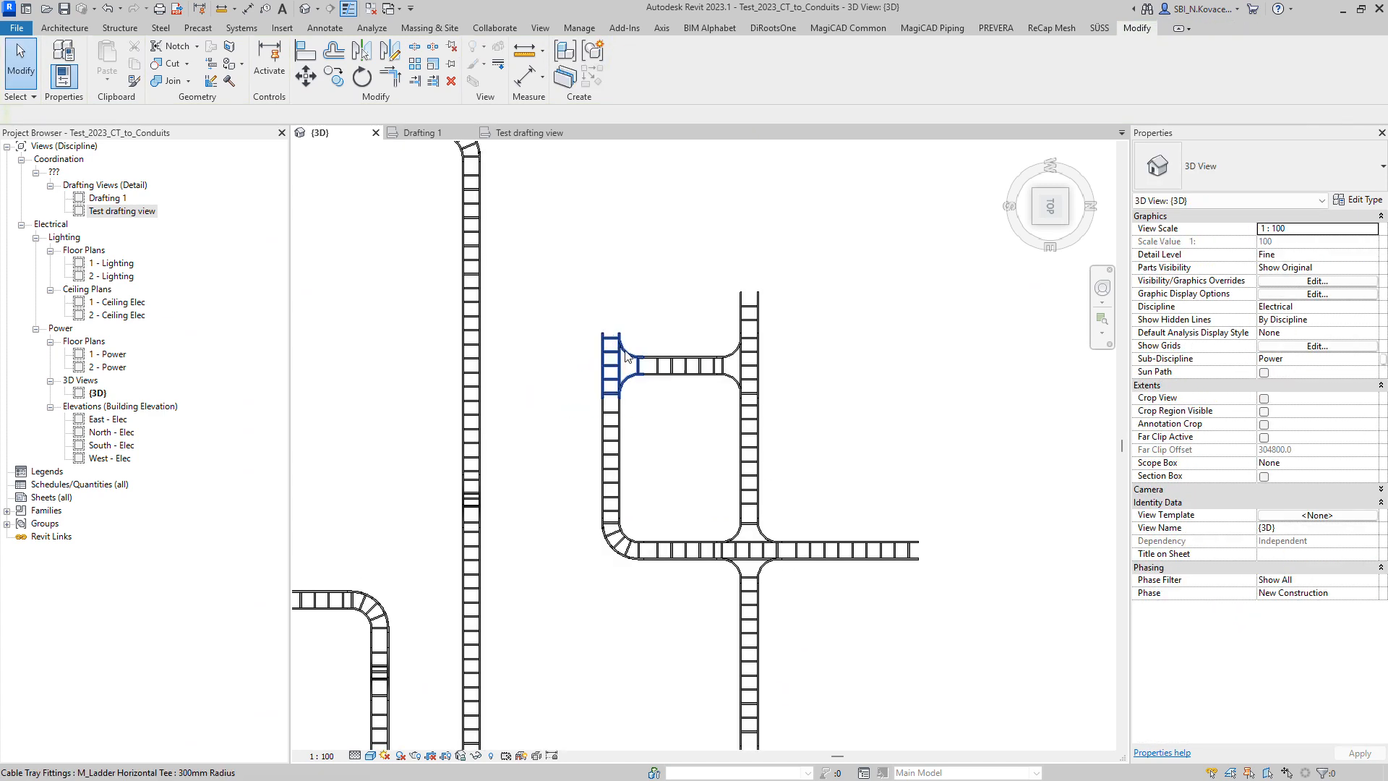
key(c)
key(t)
click(610, 334)
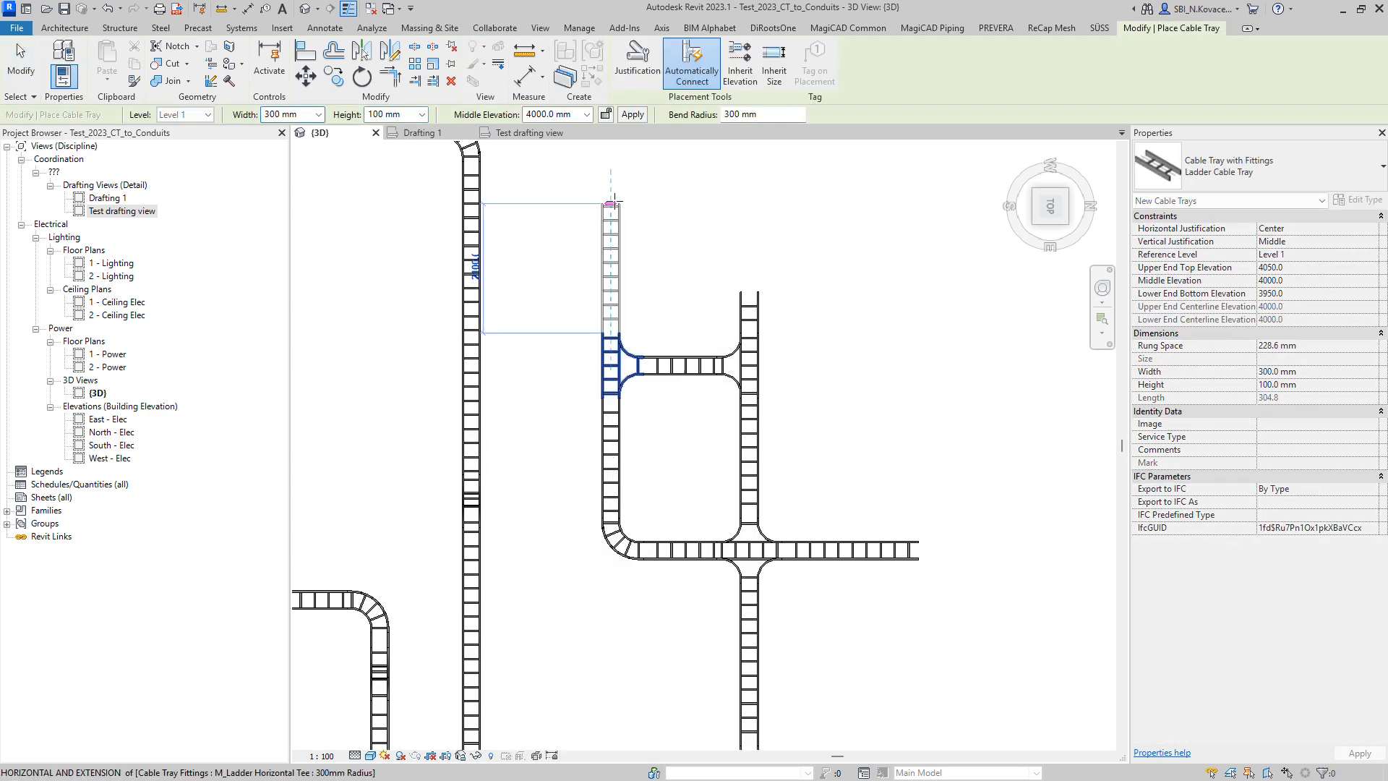
click(614, 206)
key(Escape)
scroll(723, 409, down, 3)
key(Escape)
- Start the Conduit add-in and pick the near short branch as start element and the new tray beyond the tee as end element
shift+middle_drag(745, 470, 920, 403)
middle_drag(759, 625, 838, 411)
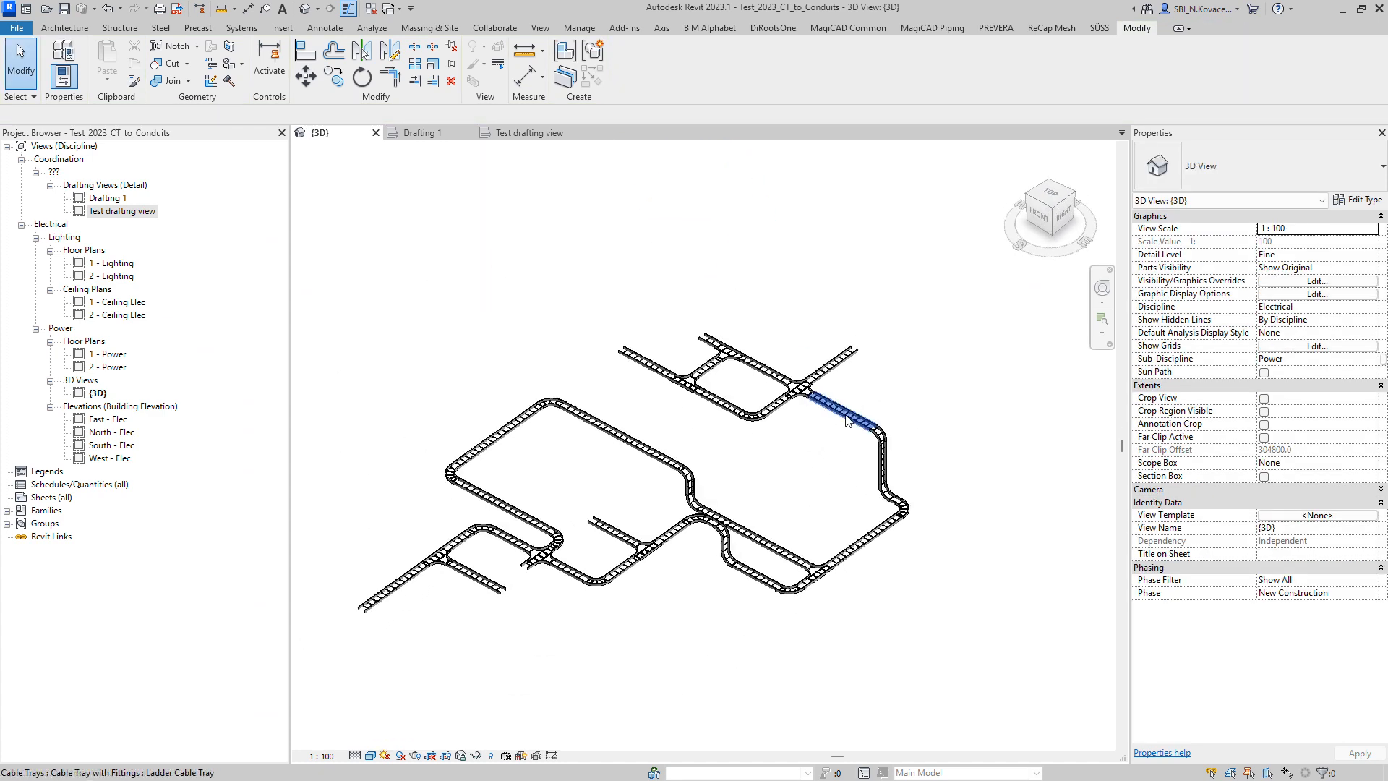
click(696, 27)
click(48, 69)
drag(639, 279, 360, 146)
click(390, 182)
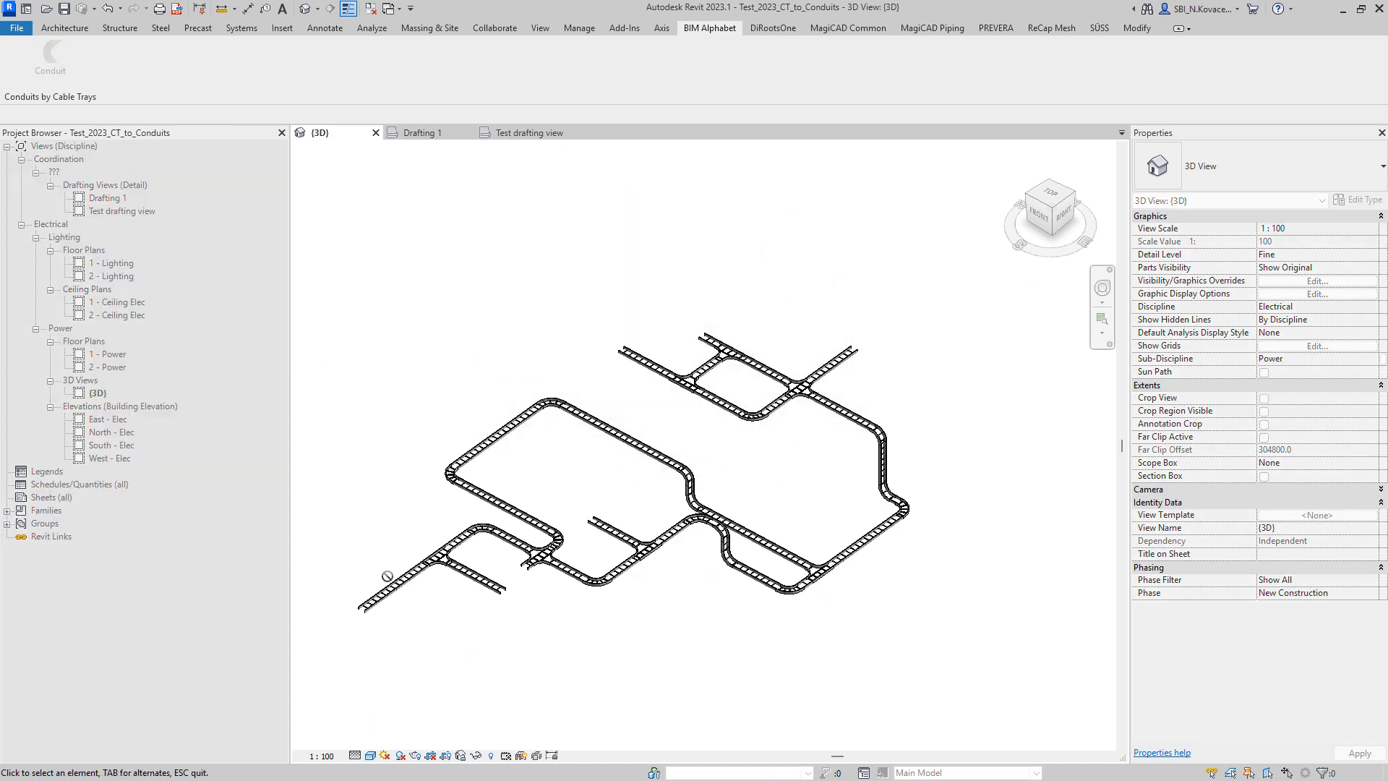
click(464, 588)
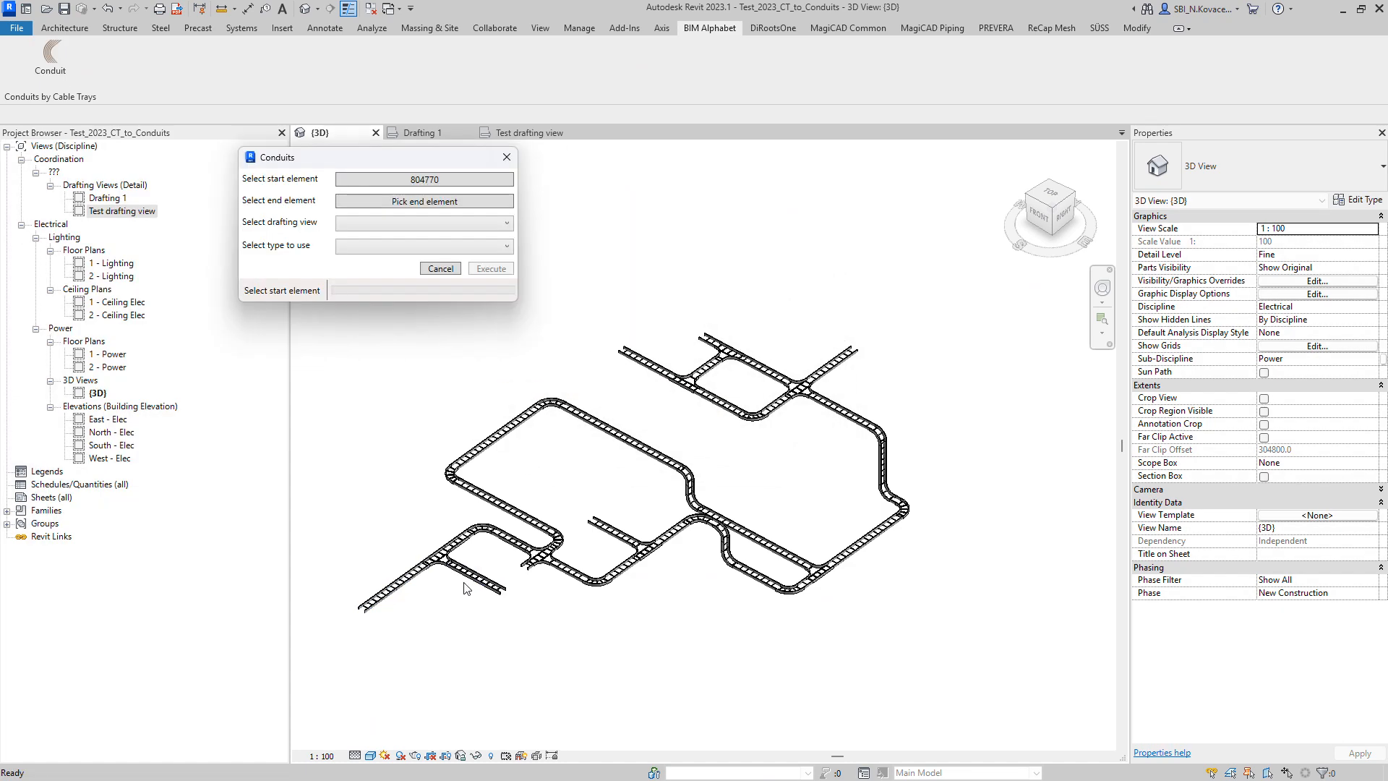
click(434, 202)
click(648, 371)
- Generate the conduits using drafting view Drafting 1 and the type Conduit without Fittings: Electrical Metallic Tubing (EMT)
click(414, 225)
click(413, 240)
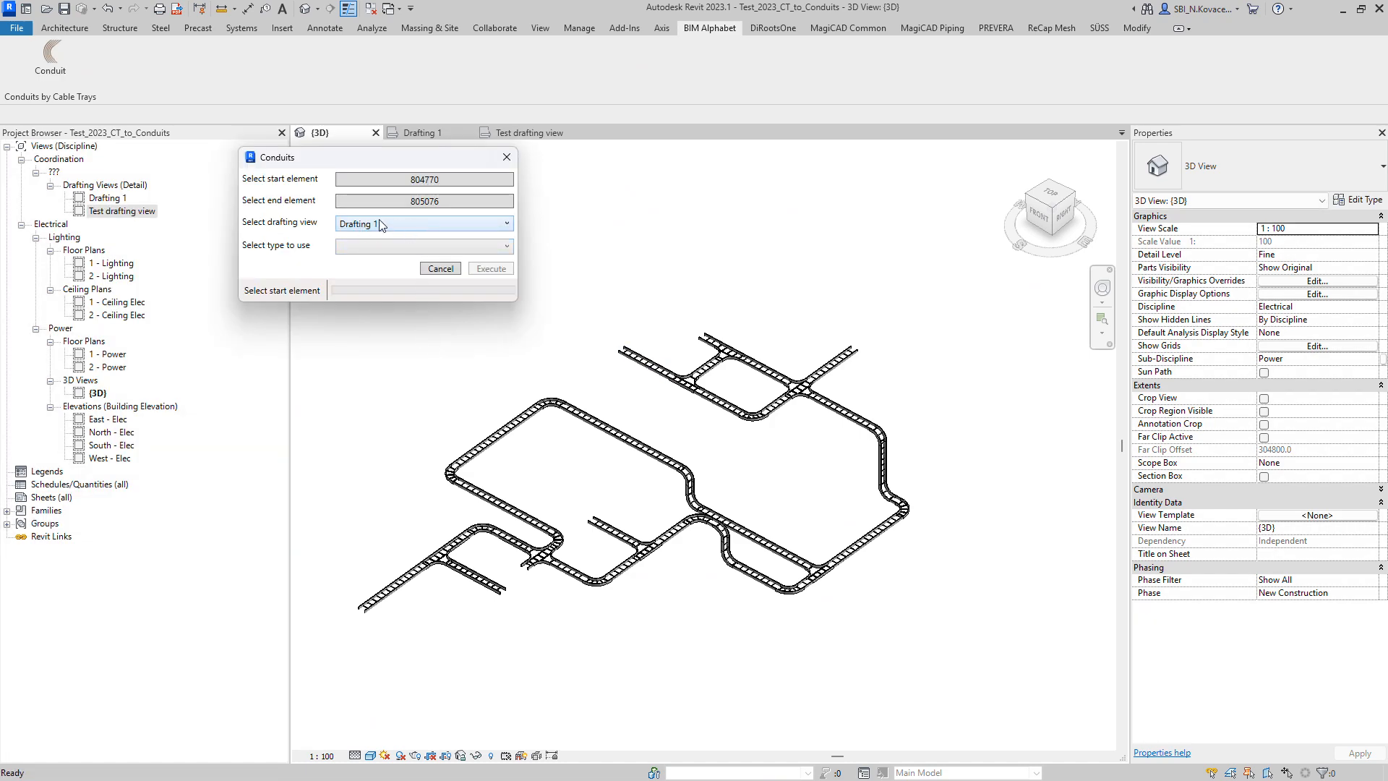
click(401, 246)
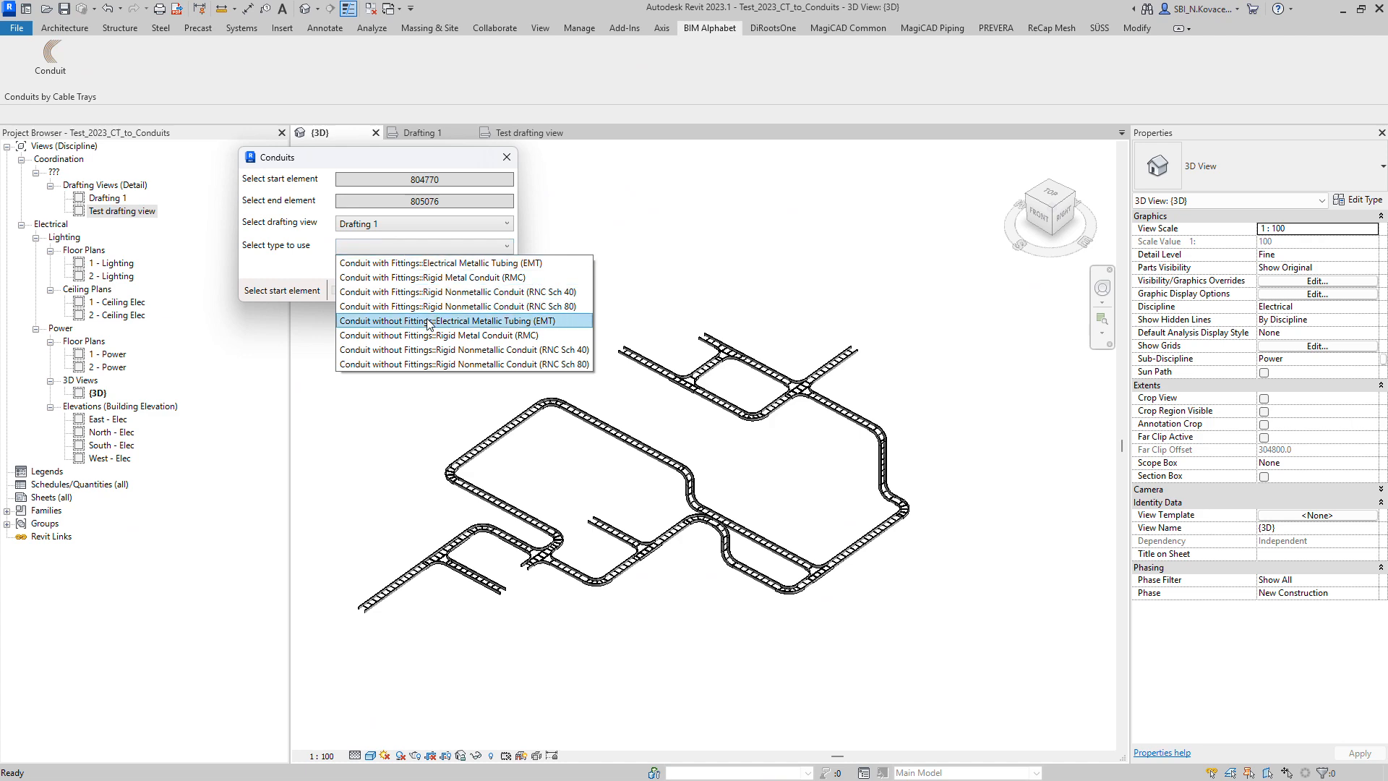
click(431, 321)
click(488, 269)
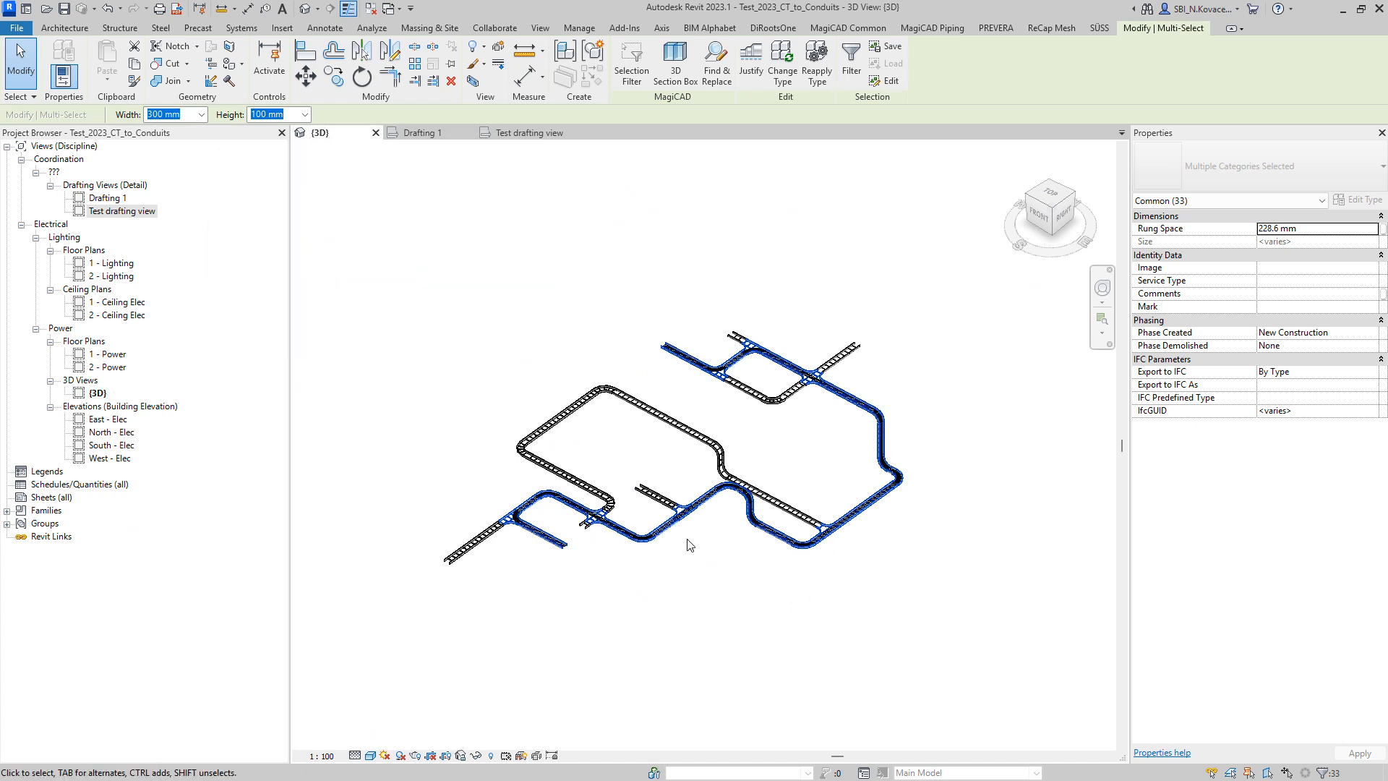
- Examine the route of the generated conduits across the whole tray network and through the far branch tees
shift+middle_drag(716, 598, 569, 538)
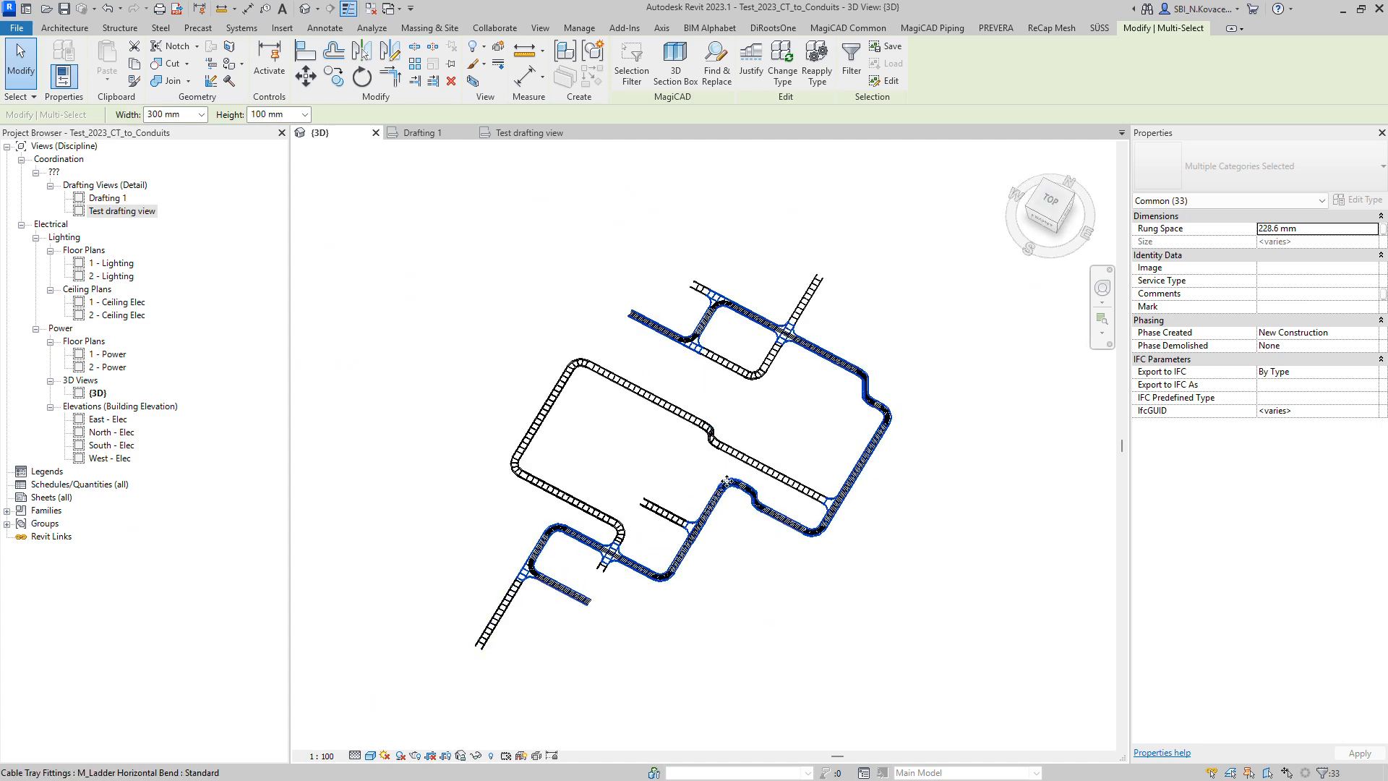
shift+middle_drag(719, 483, 853, 394)
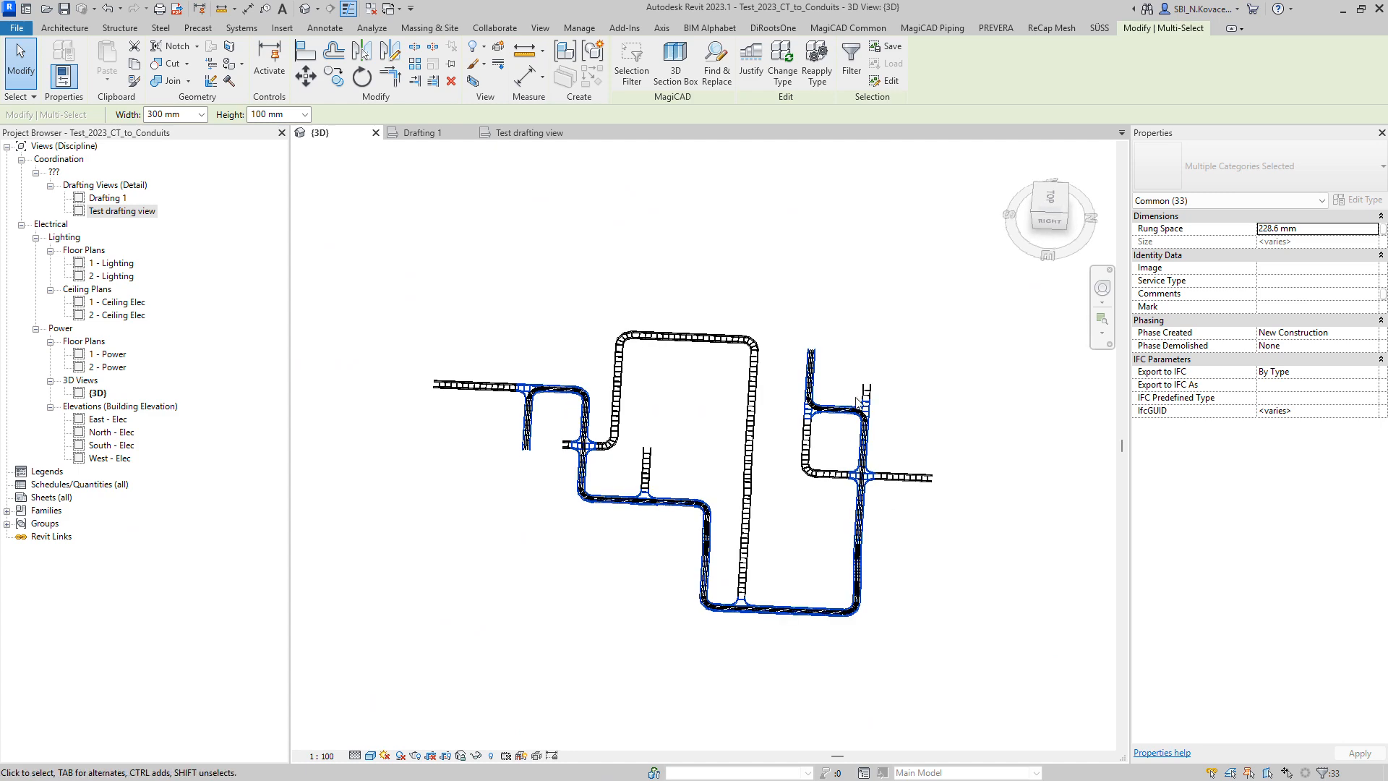
scroll(851, 394, up, 5)
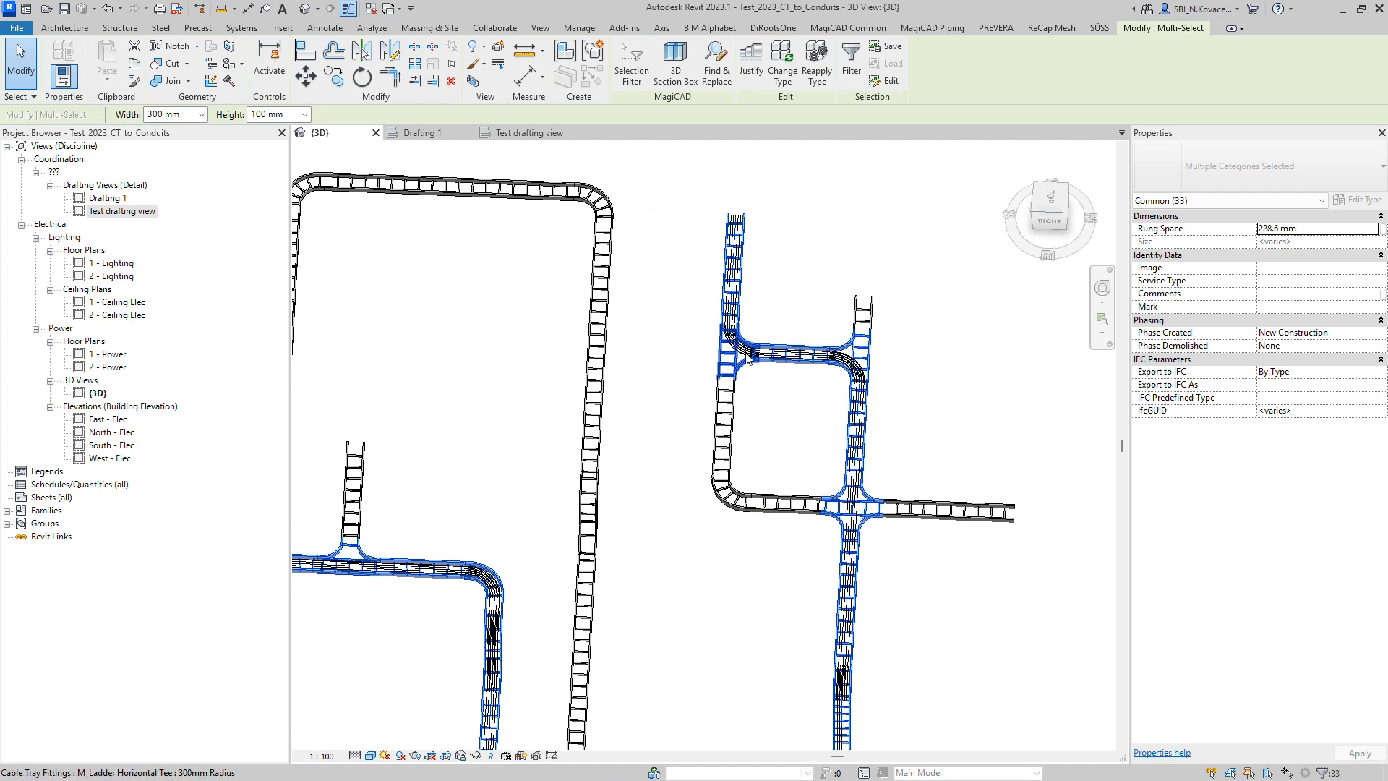
shift+middle_drag(833, 561, 1027, 498)
click(803, 462)
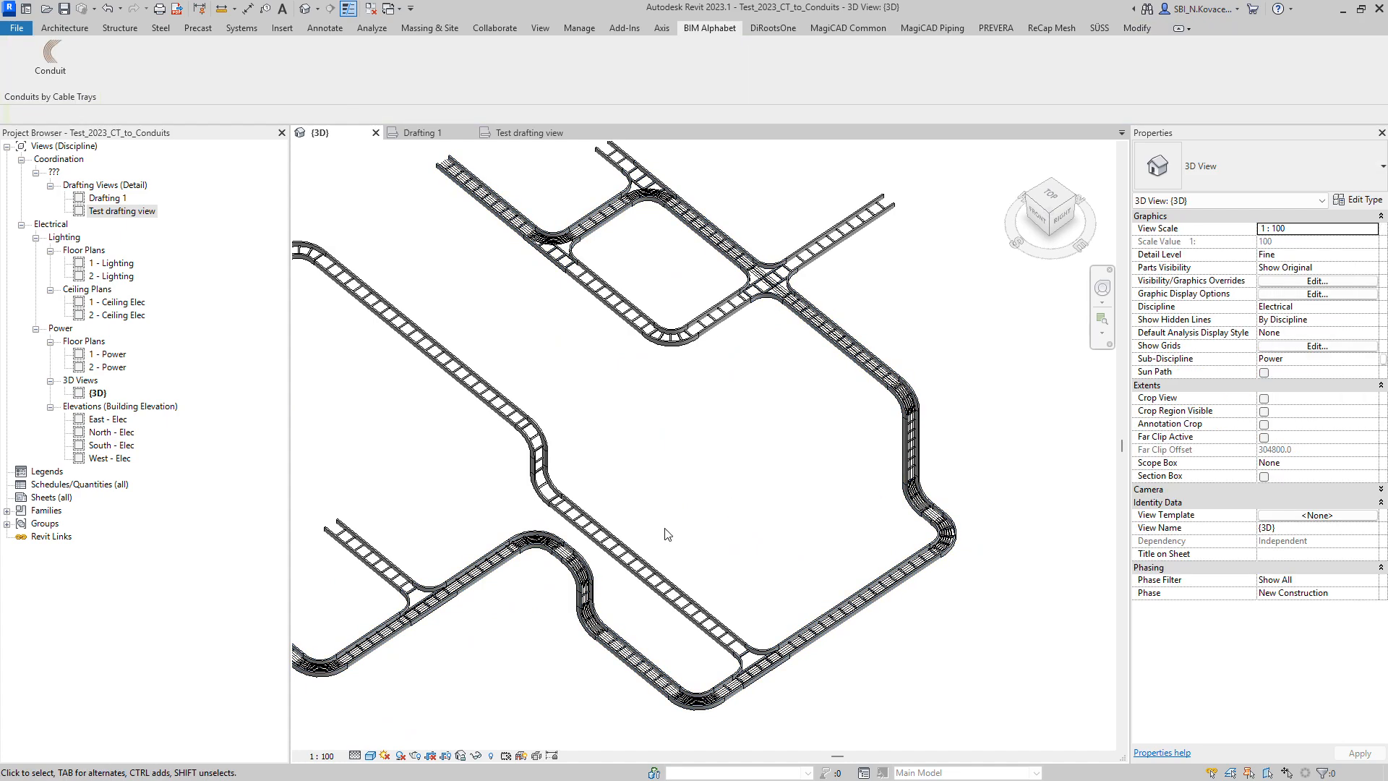
- Inspect the conduit bends at the starting branch tee, the cross fitting and the following horizontal bend
middle_drag(651, 536, 898, 499)
scroll(525, 542, up, 10)
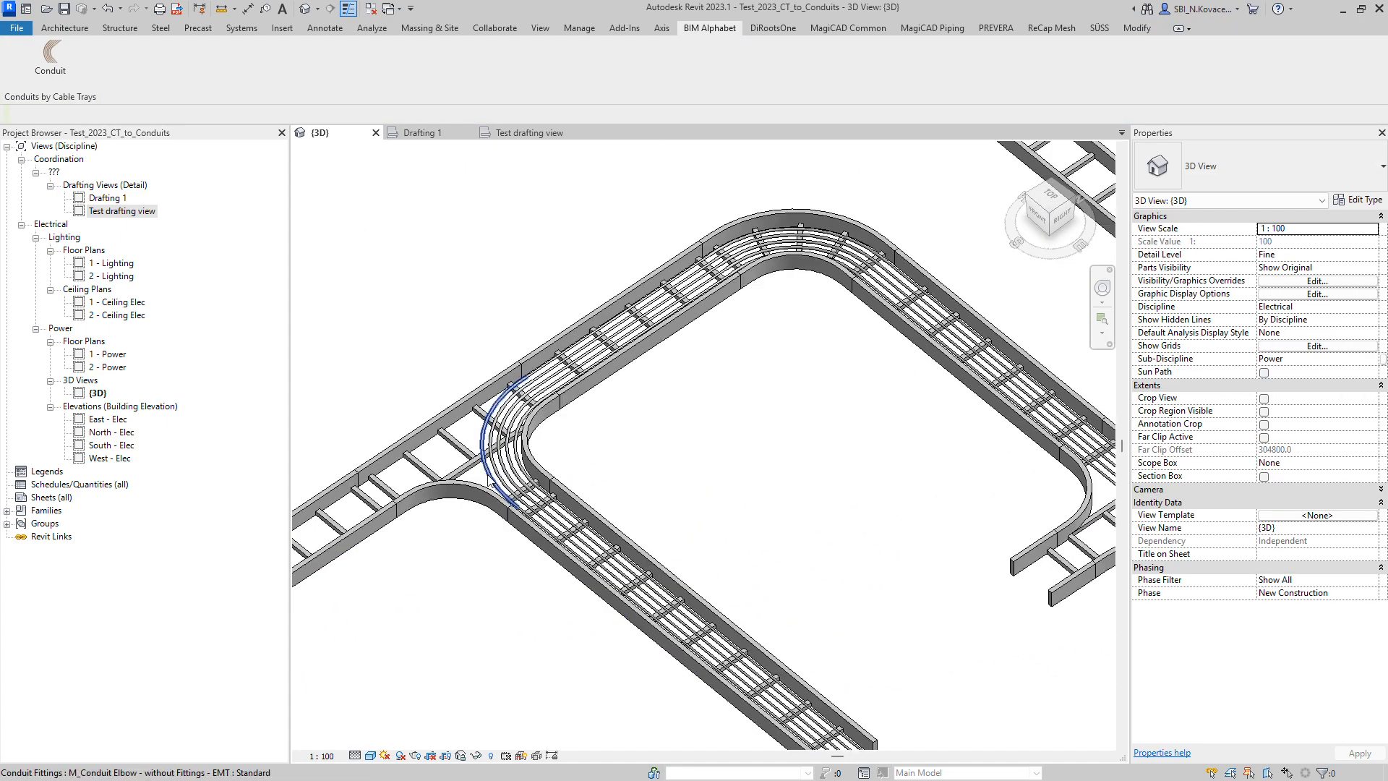
click(492, 477)
shift+middle_drag(491, 477, 513, 509)
shift+middle_drag(513, 510, 461, 630)
scroll(749, 607, down, 2)
middle_drag(749, 607, 644, 539)
scroll(636, 557, down, 2)
middle_drag(602, 603, 488, 720)
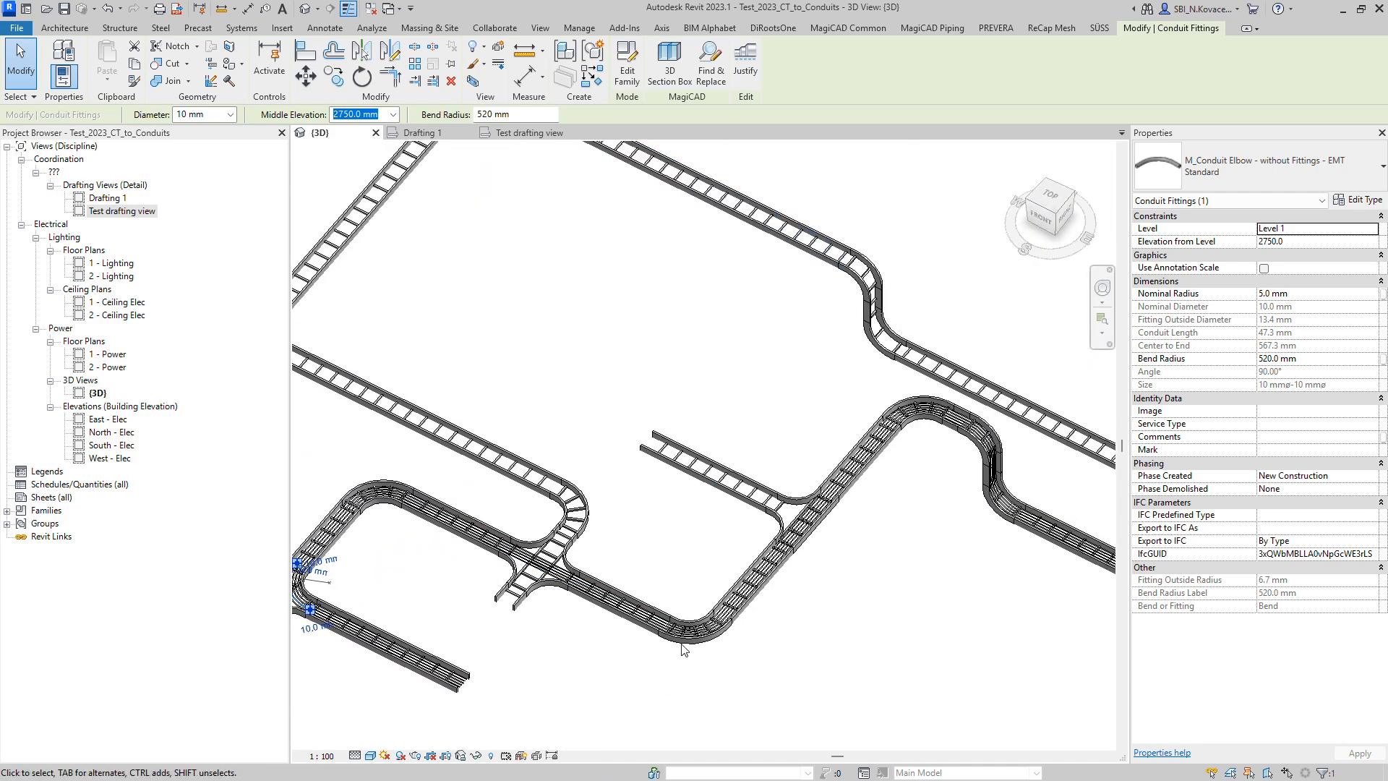
scroll(702, 615, up, 4)
click(703, 606)
shift+middle_drag(703, 606, 760, 707)
click(748, 685)
- Follow the conduits through the vertical offsets and corner bends up to the tees at the far end of the route
scroll(517, 567, down, 3)
middle_drag(940, 479, 663, 640)
middle_drag(874, 468, 714, 603)
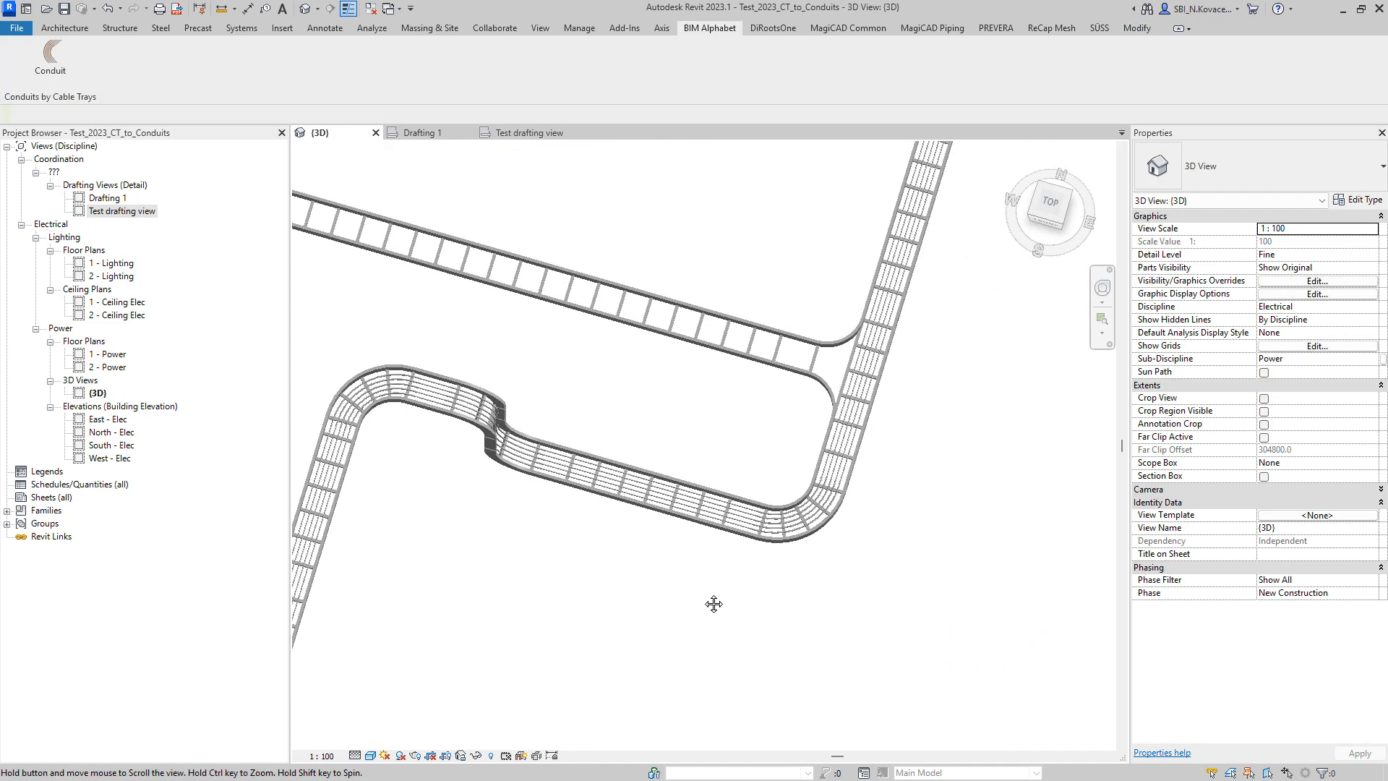
click(819, 541)
shift+middle_drag(820, 541, 756, 483)
middle_drag(915, 571, 492, 694)
scroll(491, 694, down, 2)
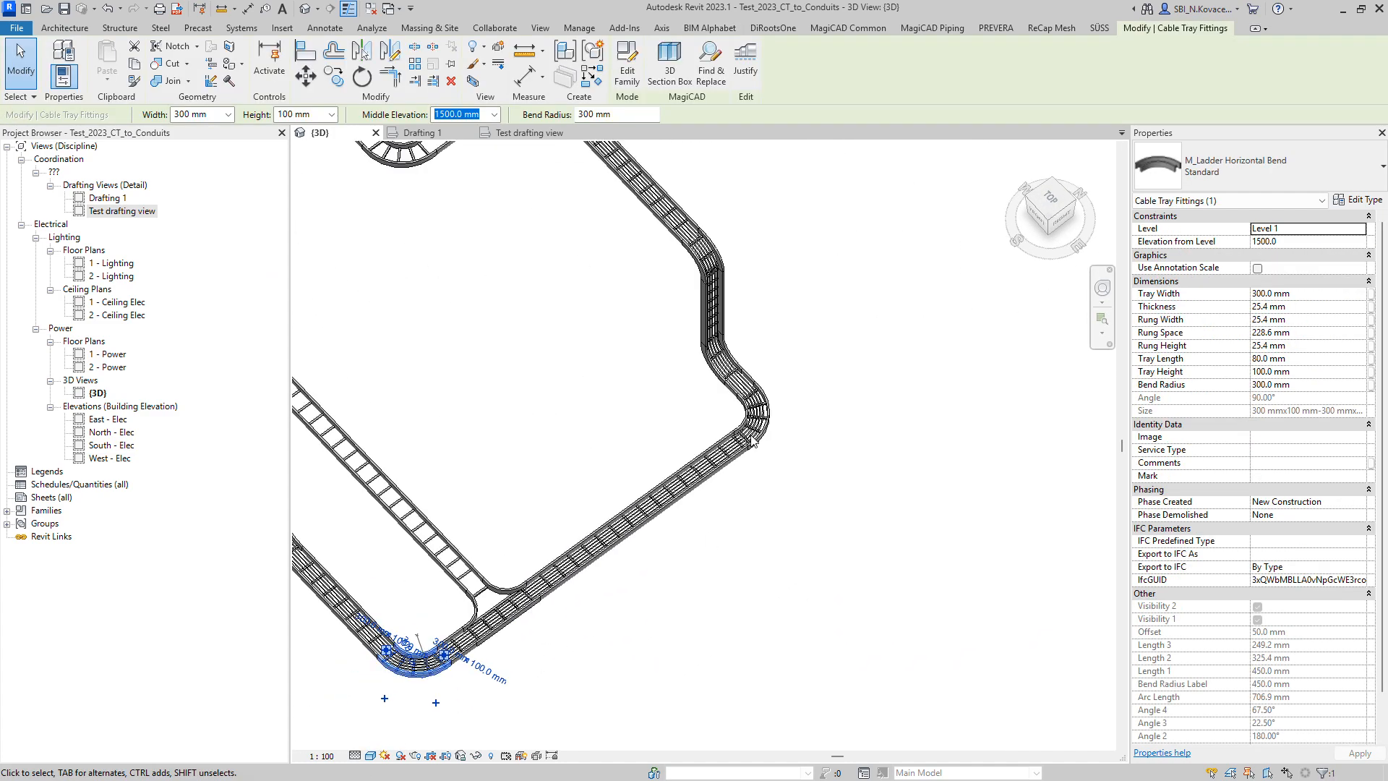
middle_drag(766, 440, 664, 609)
middle_drag(553, 230, 592, 496)
scroll(546, 404, up, 5)
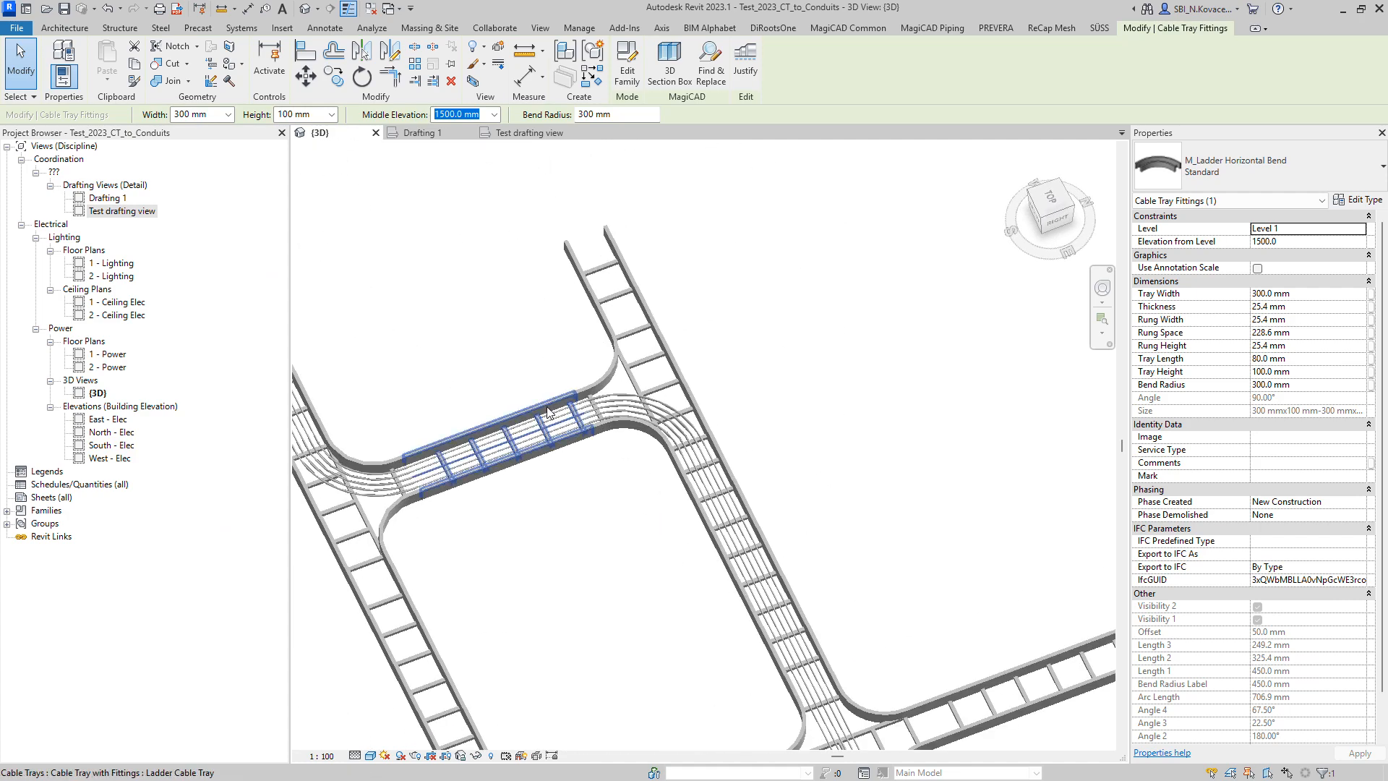
scroll(664, 468, down, 10)
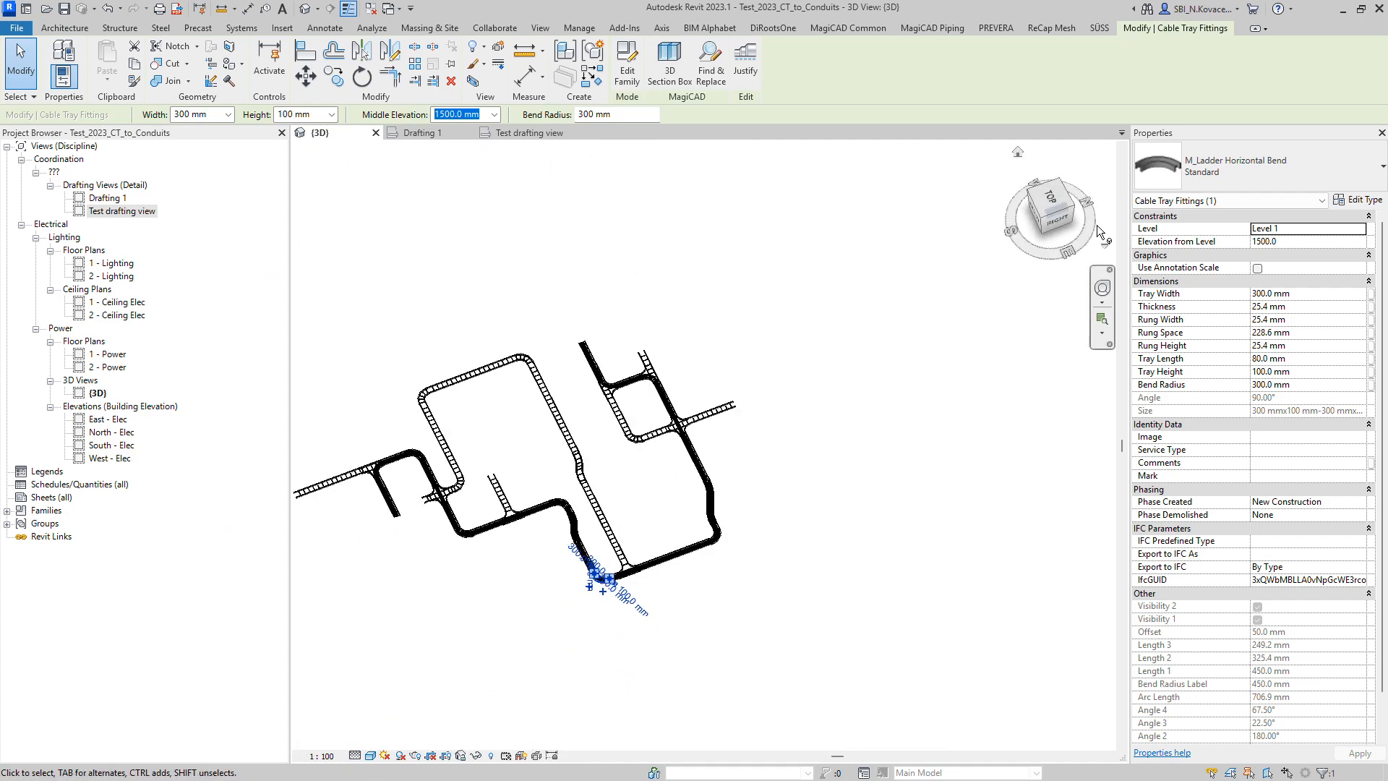
- Copy the whole cable tray network with its conduits in plan to the empty area beside it, about 25 m away
click(1048, 208)
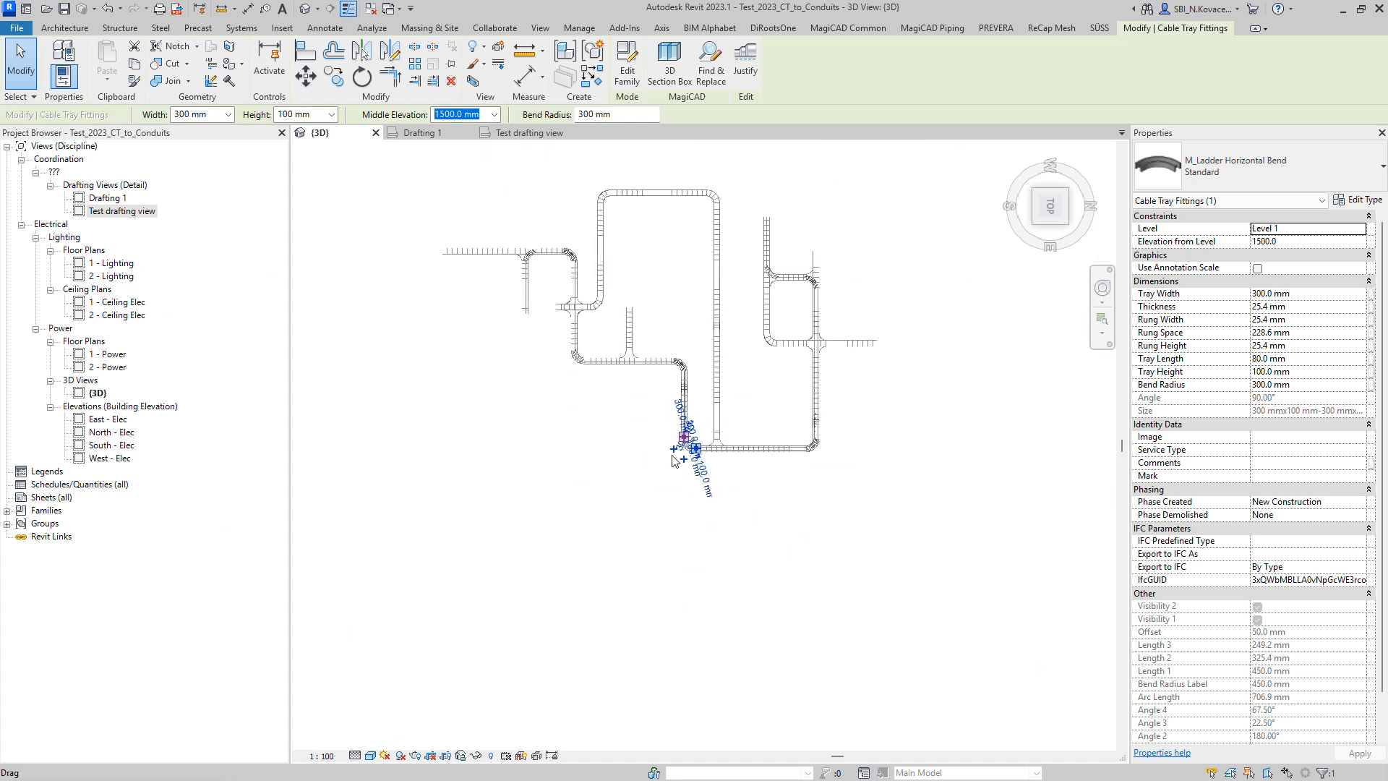
click(423, 210)
drag(390, 171, 922, 494)
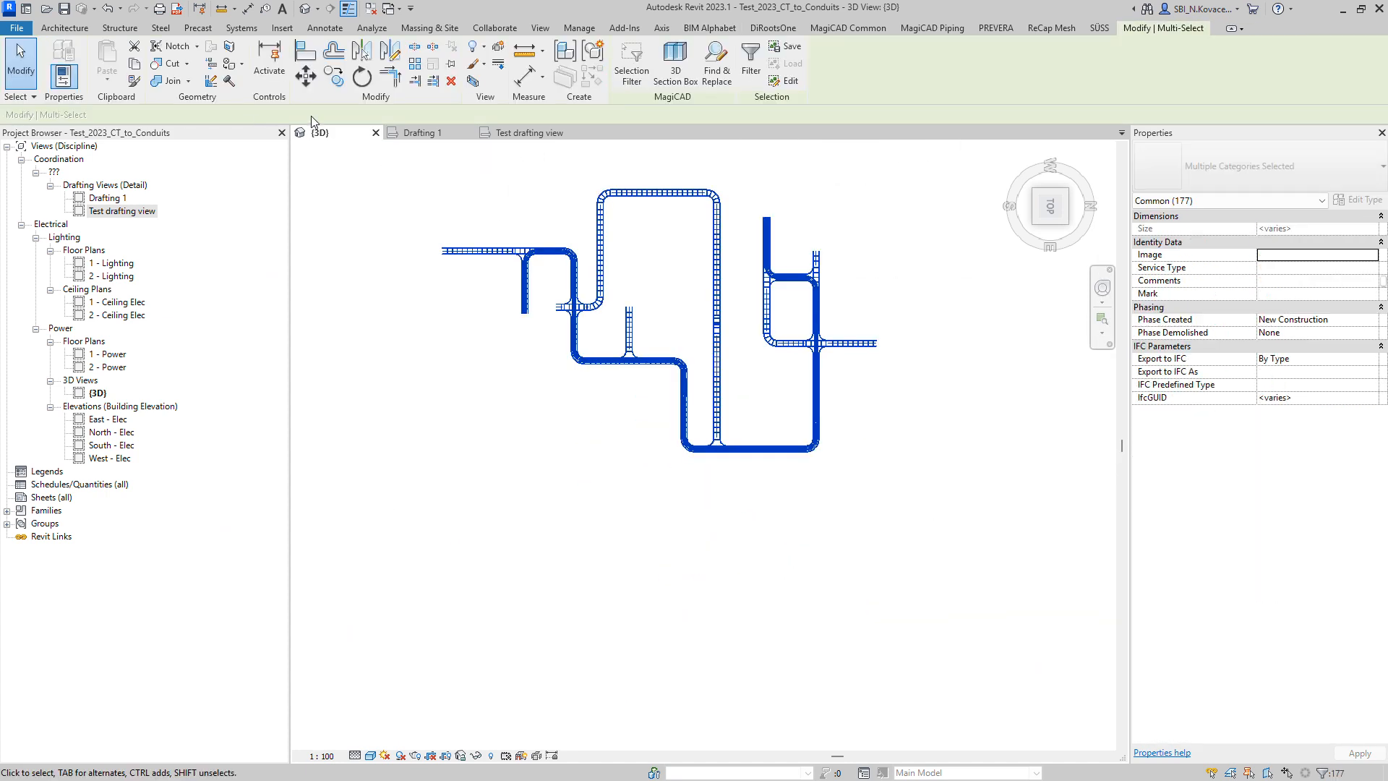
click(335, 78)
scroll(443, 268, down, 2)
click(516, 407)
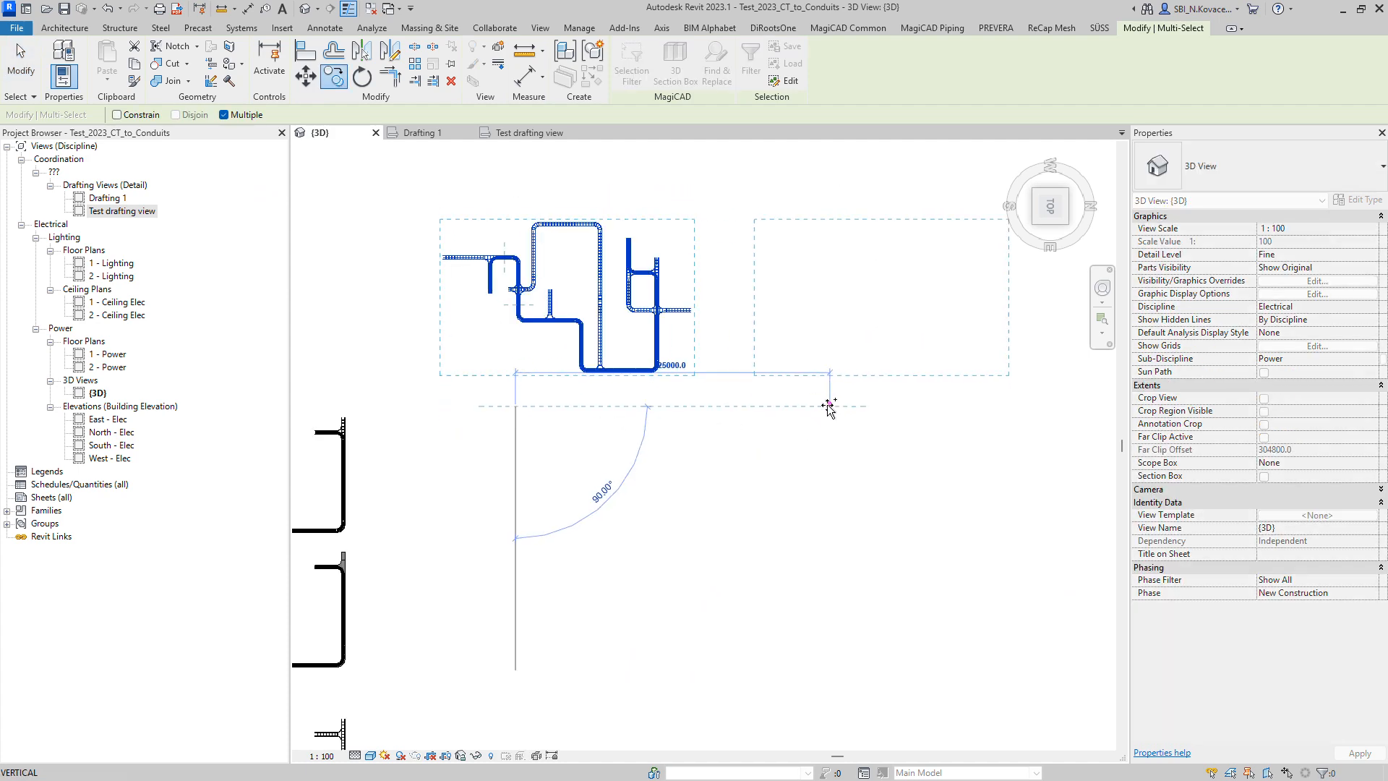
click(820, 407)
key(Escape)
key(Escape)
- Filter the copied network down to its conduits and conduit fittings and delete them, keeping only the cable trays
click(824, 301)
middle_drag(816, 374, 680, 370)
drag(575, 190, 953, 482)
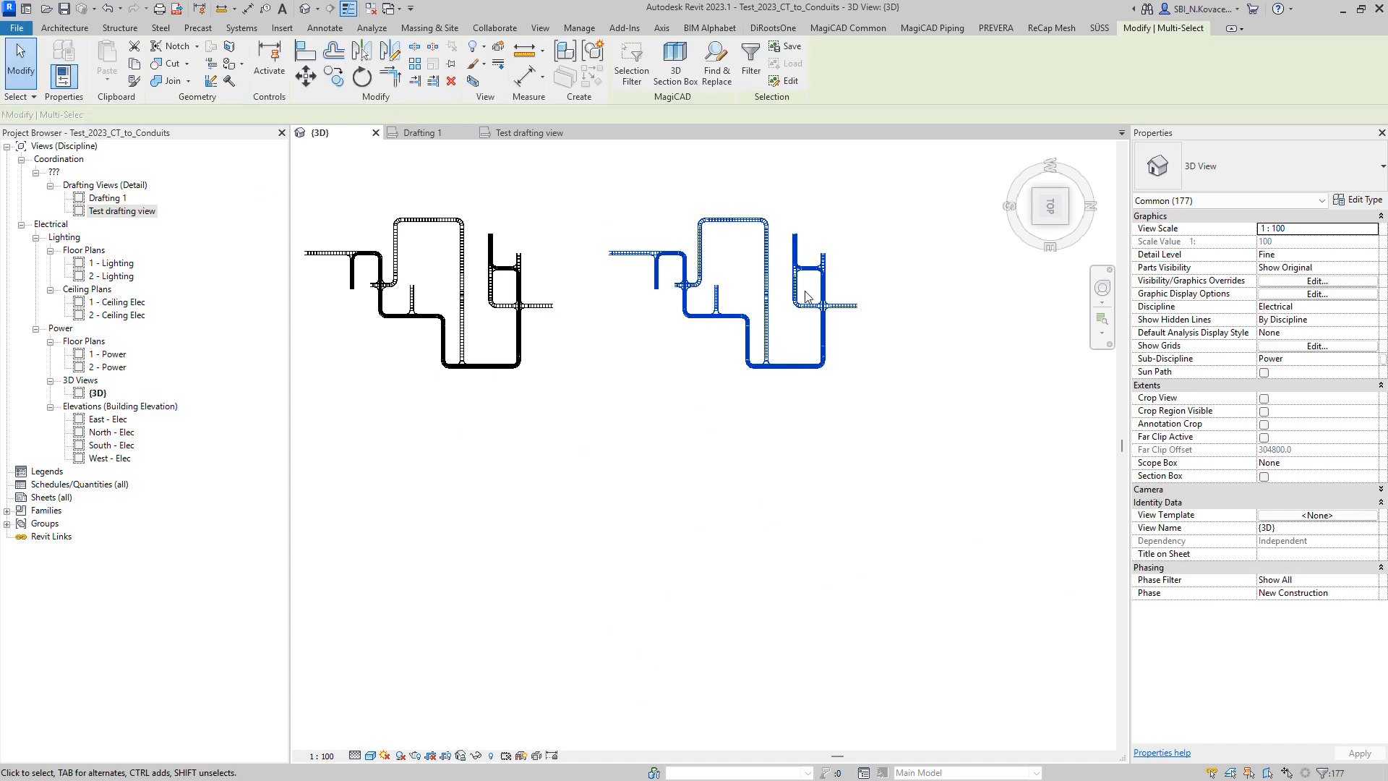
click(750, 70)
click(559, 309)
click(336, 309)
click(336, 320)
click(428, 486)
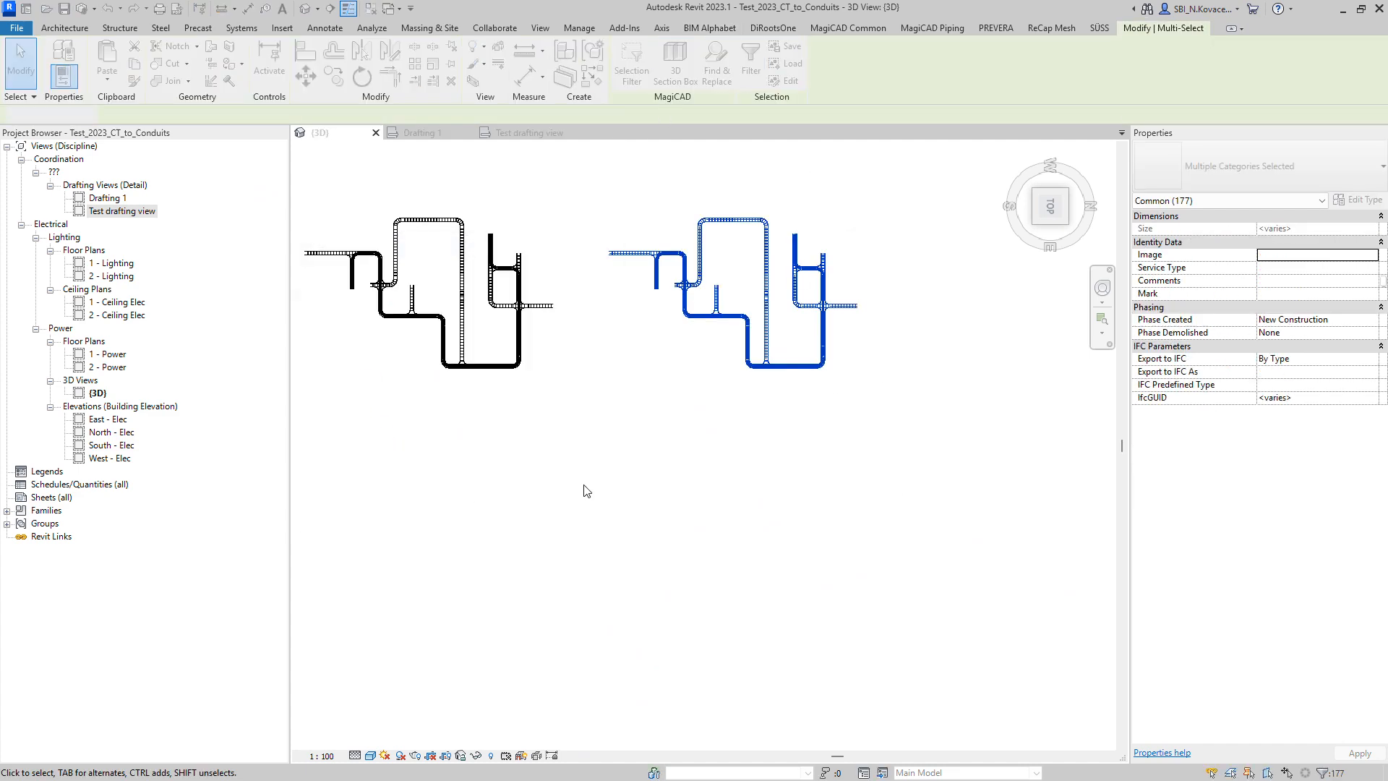
click(720, 389)
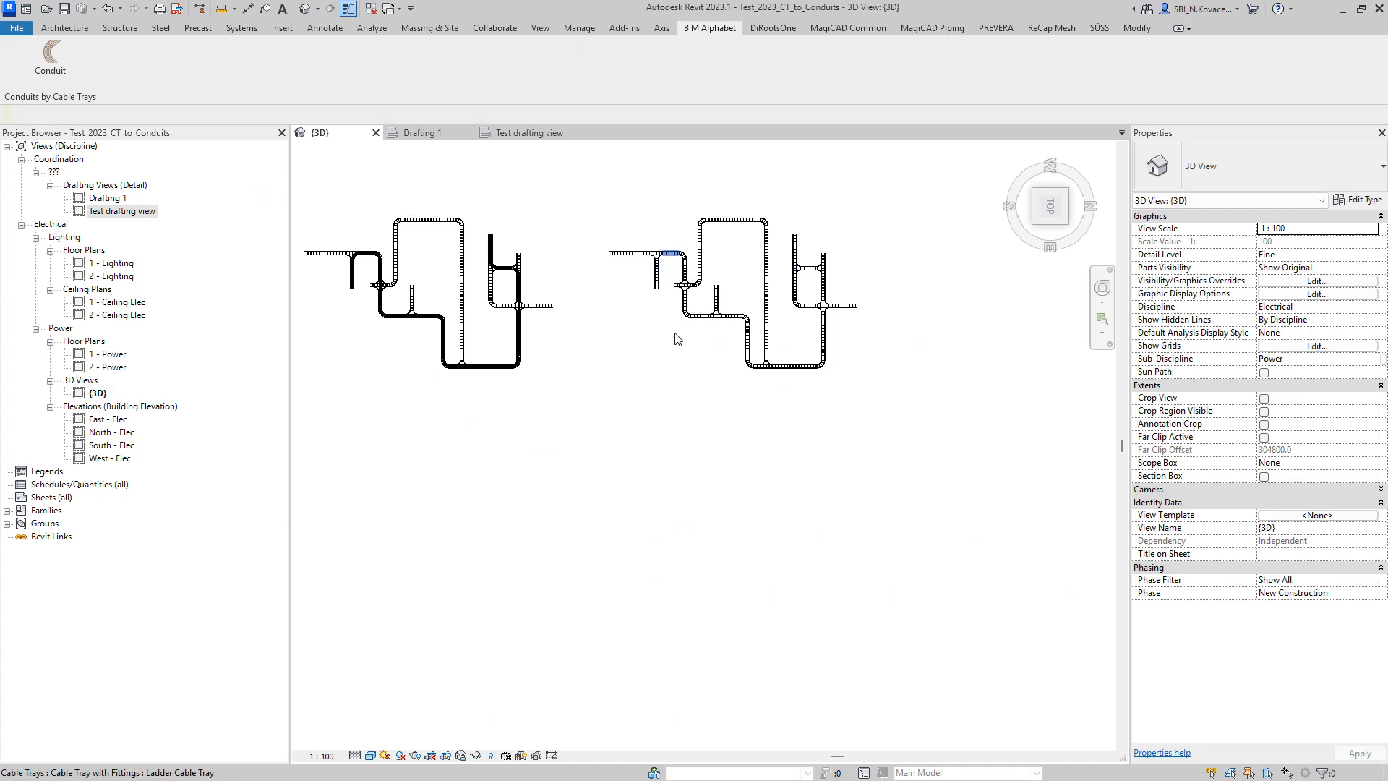
- In the Conduits add-in, pick the copy's long outer end tray as start element and the short mid-route branch tray as end element
shift+middle_drag(675, 333, 908, 217)
middle_drag(809, 253, 790, 443)
scroll(744, 365, up, 2)
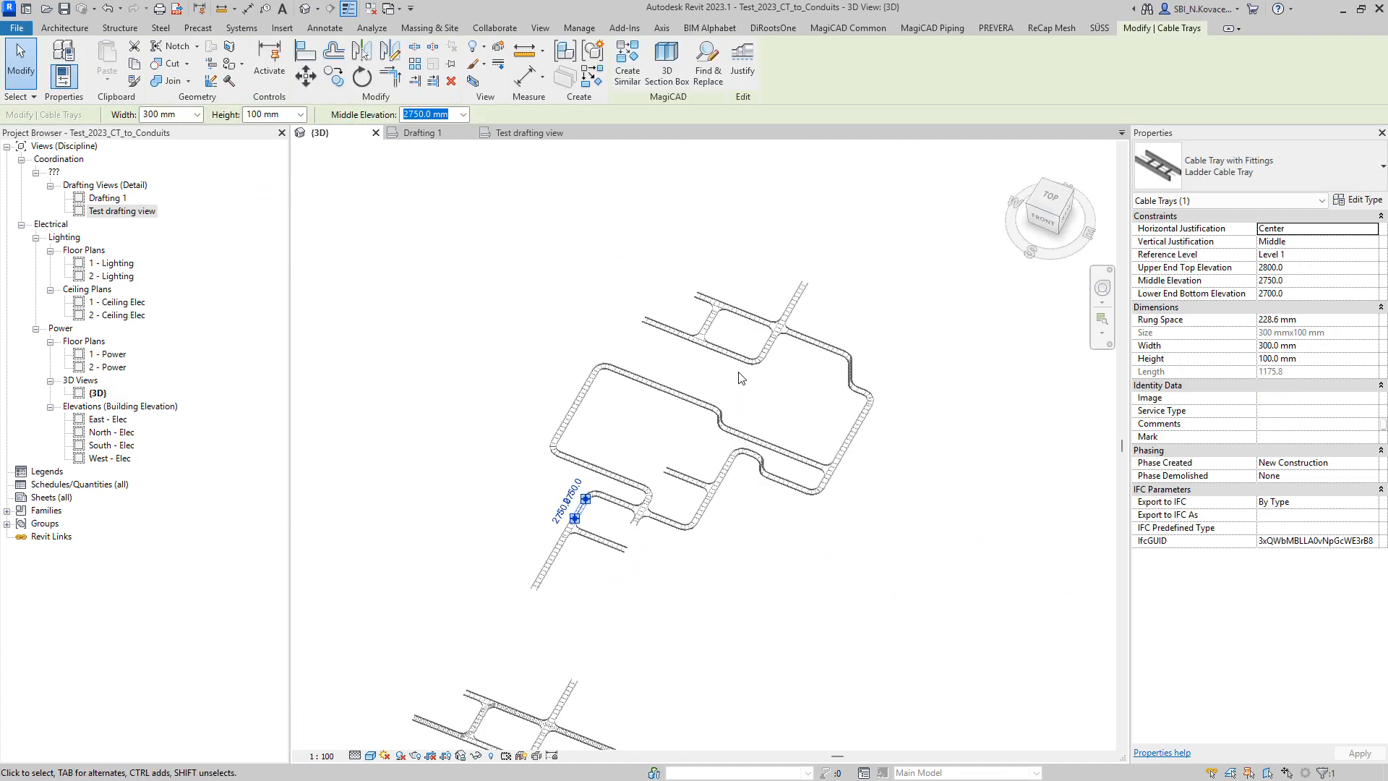
click(689, 217)
click(50, 62)
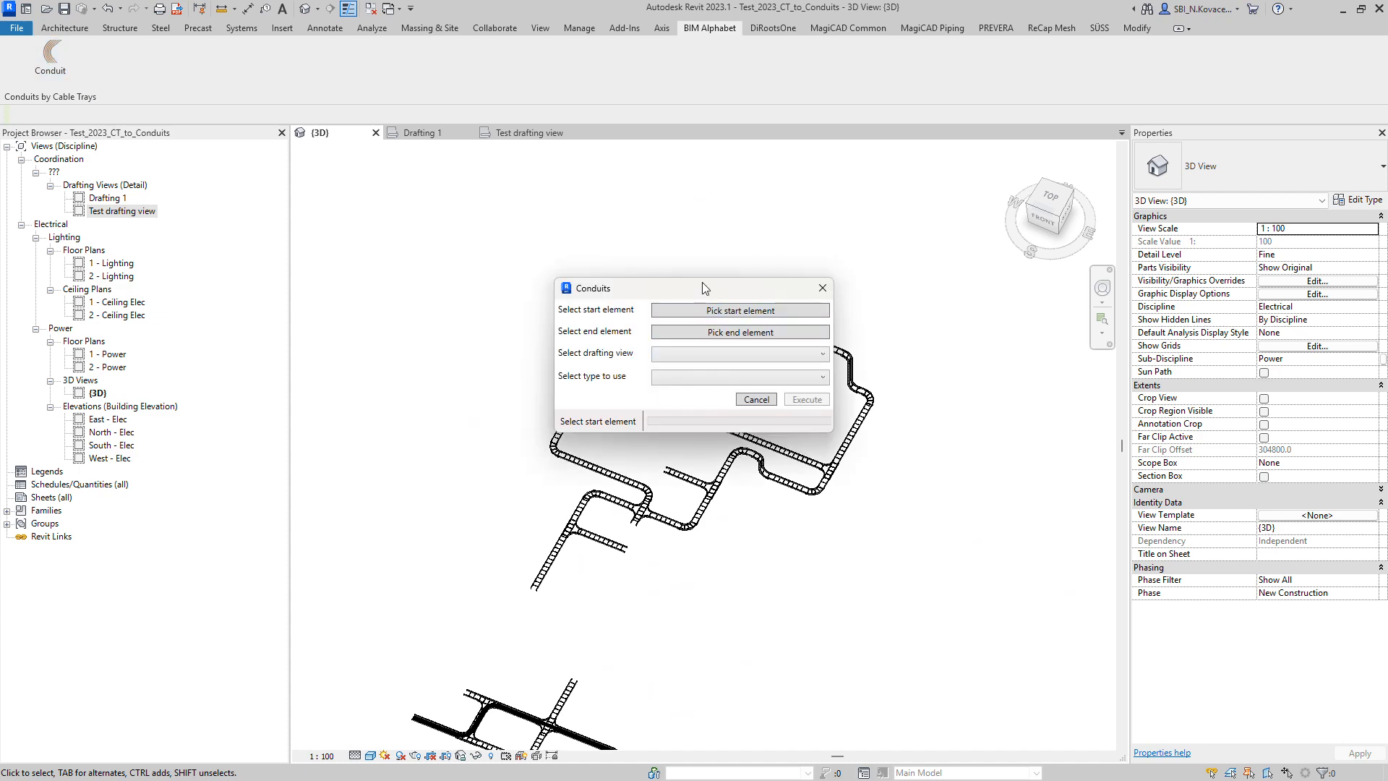
drag(701, 288, 367, 205)
click(405, 227)
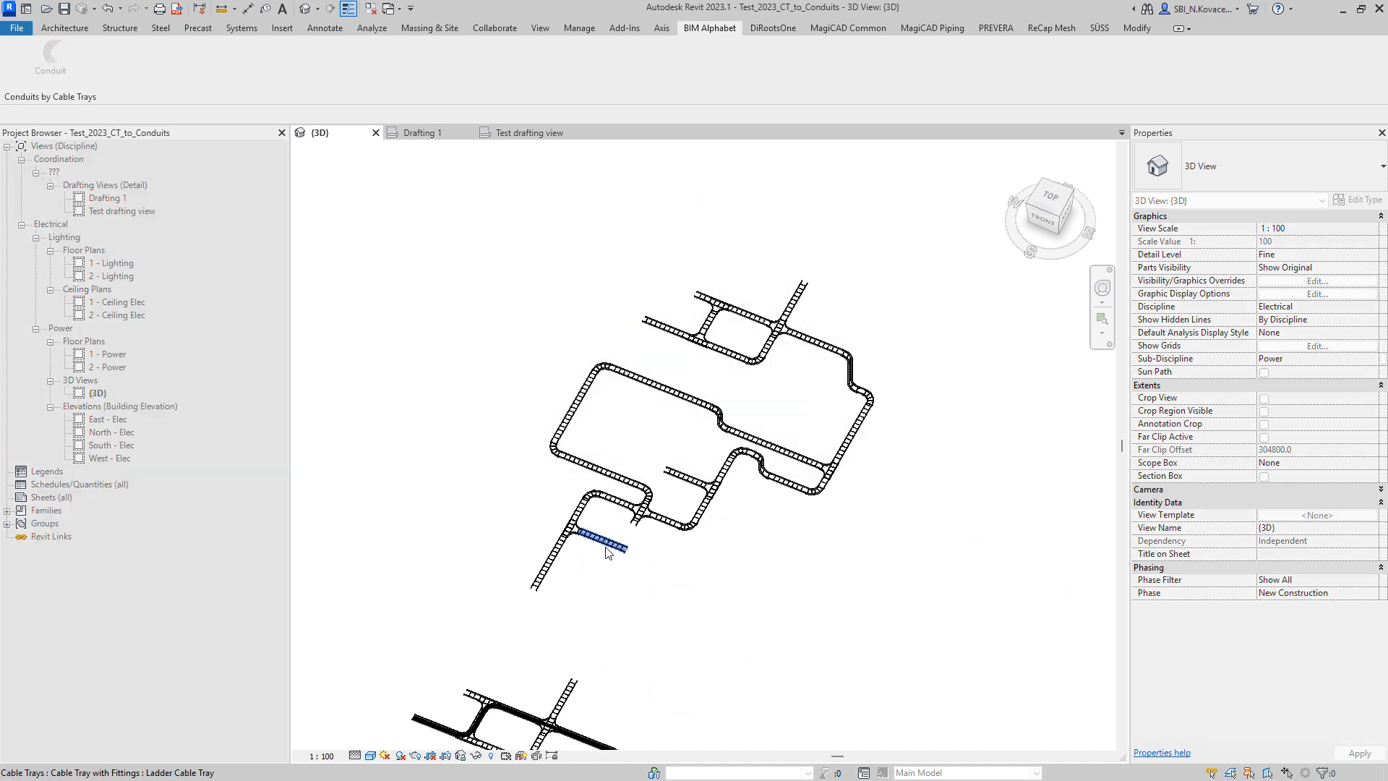
click(557, 569)
click(409, 251)
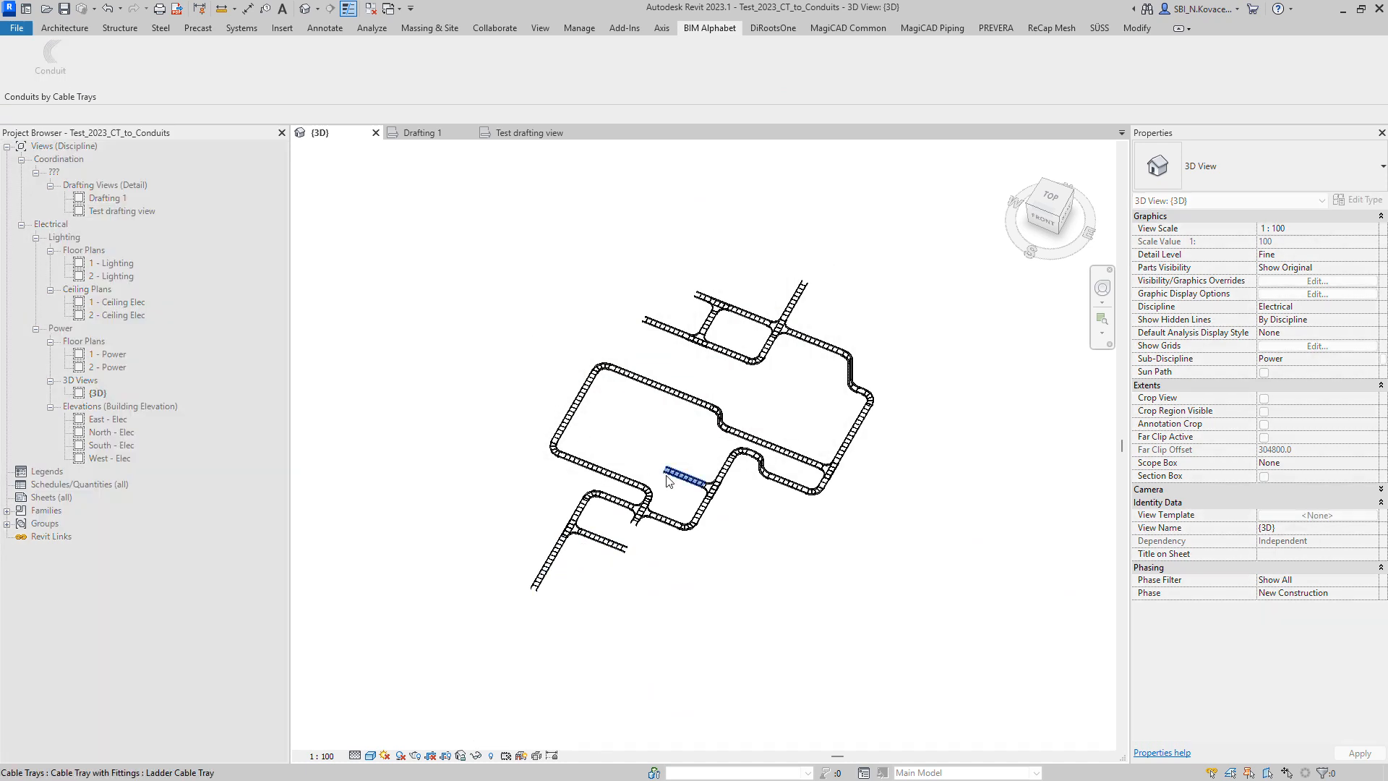
click(680, 479)
- Generate the conduits using drafting view Drafting 1 and the type Conduit with Fittings: Electrical Metallic Tubing (EMT), acknowledging the bend radius notice
click(396, 289)
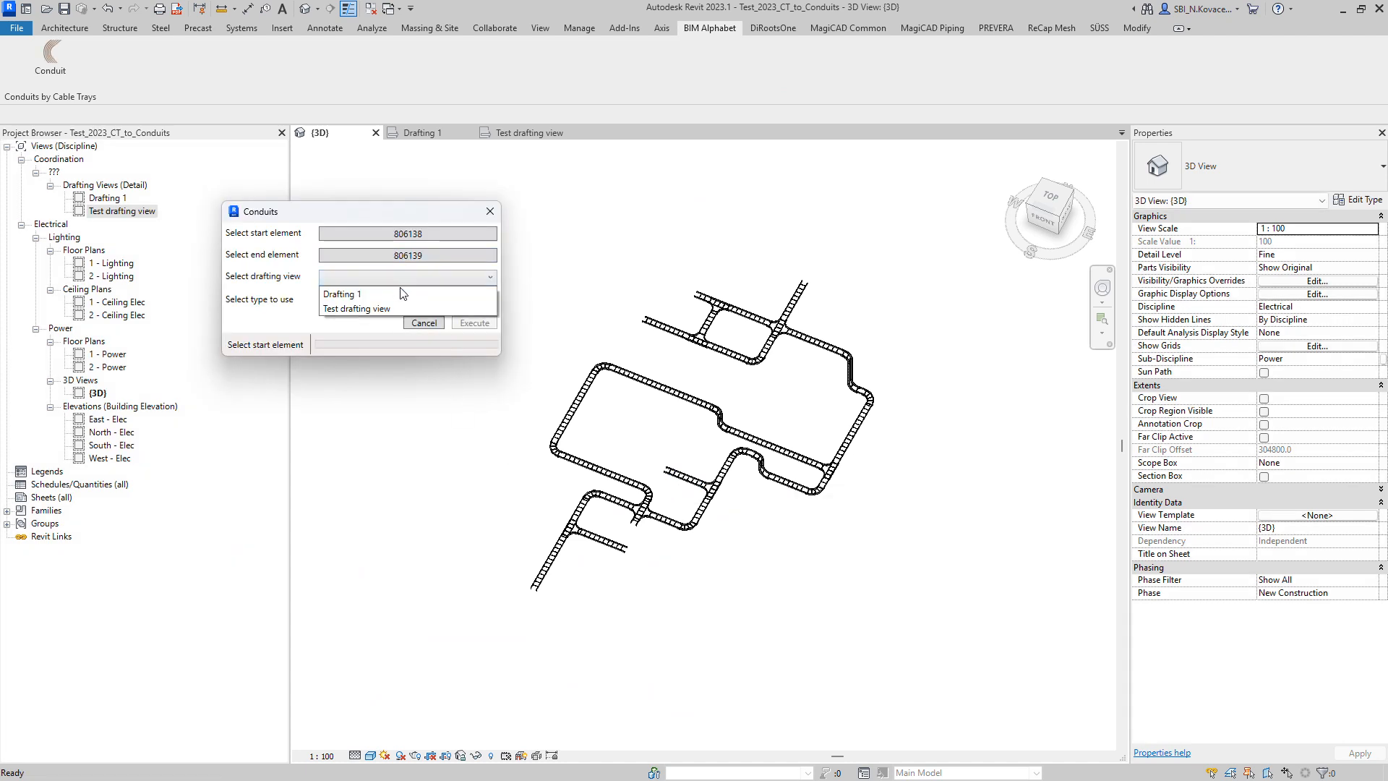
click(399, 293)
click(400, 304)
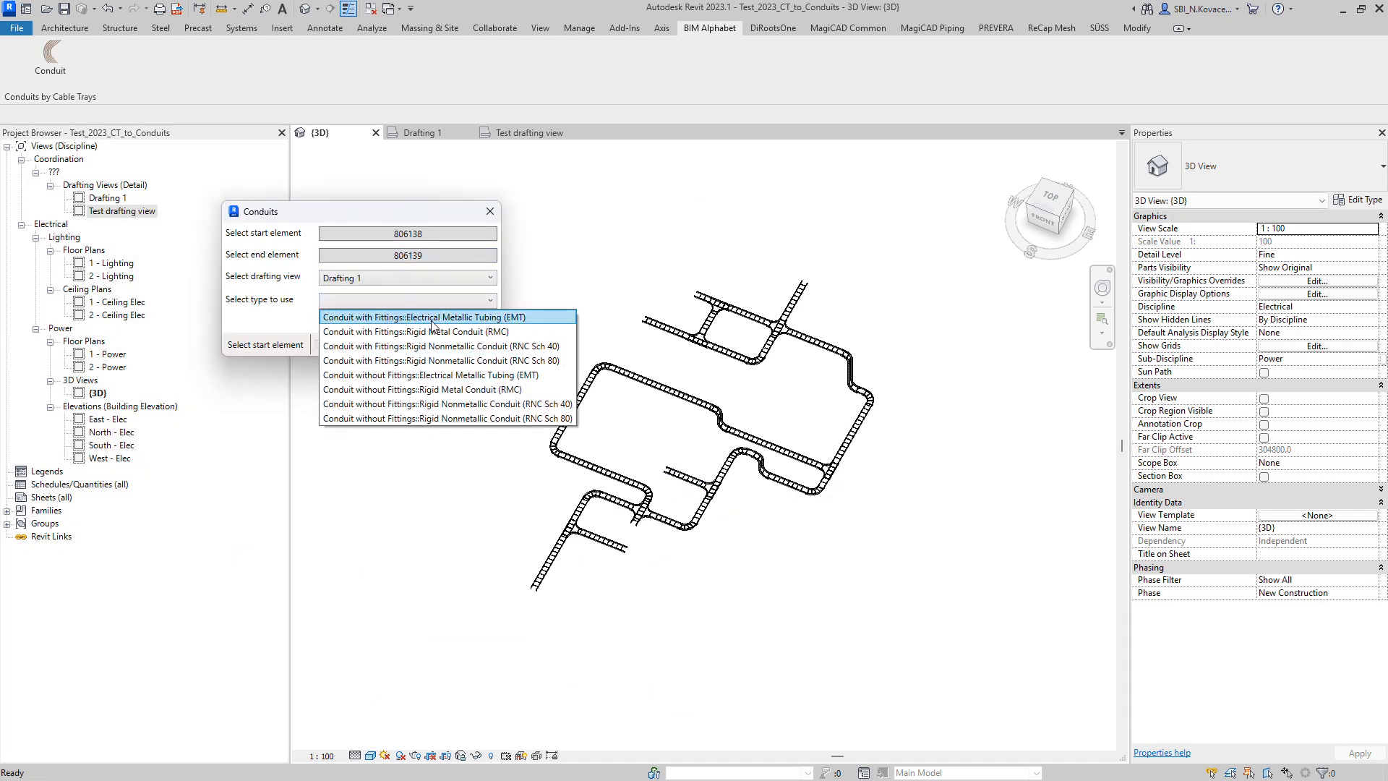
click(391, 323)
click(475, 327)
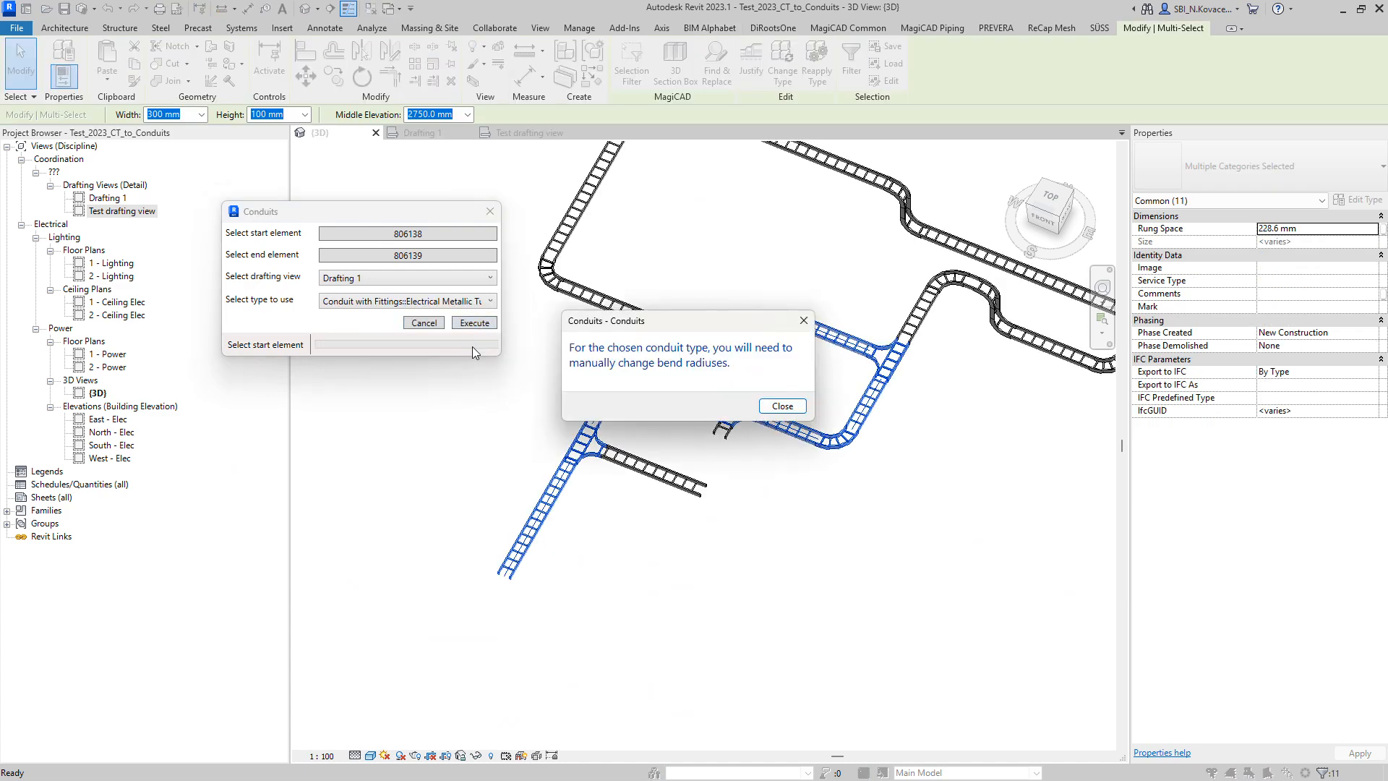
drag(653, 325, 334, 365)
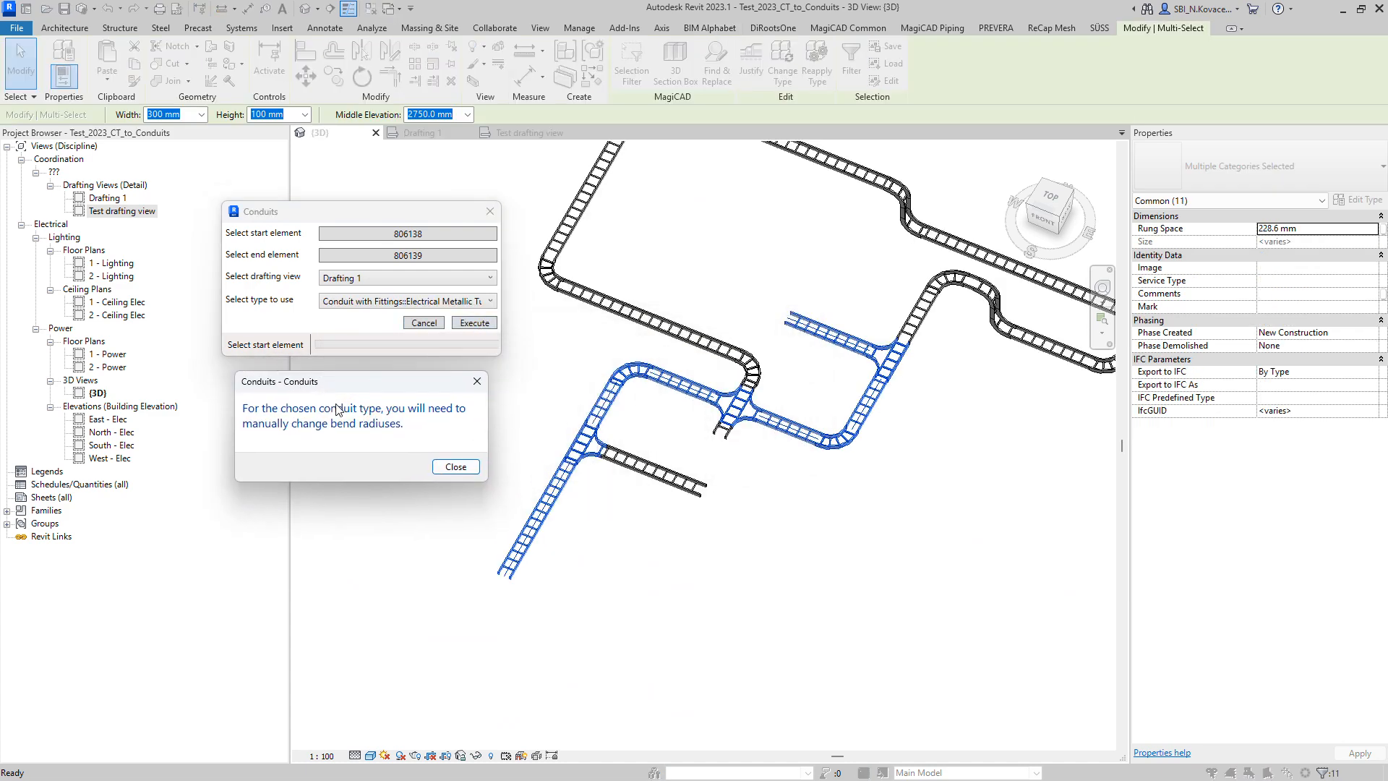
click(455, 467)
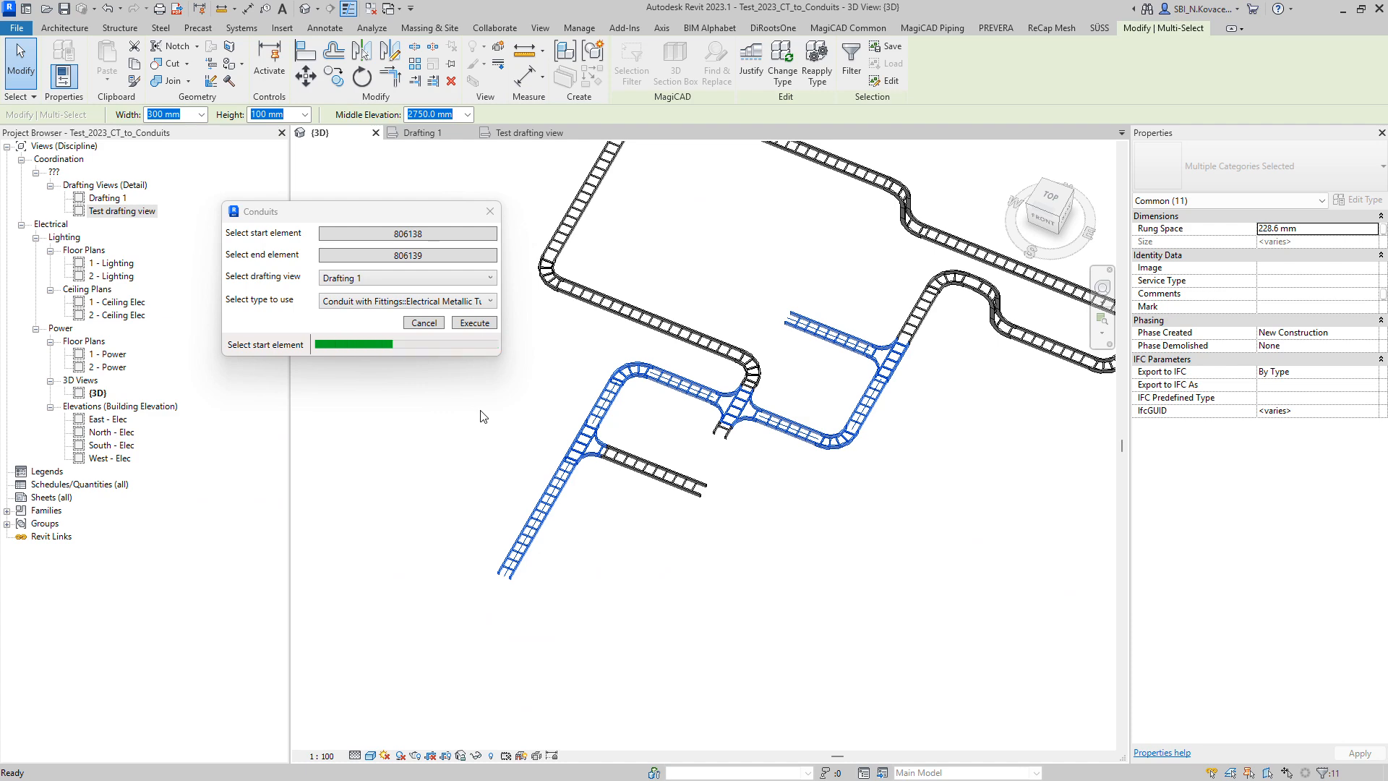
- Select the conduit elbows at the first horizontal tray bend, including the innermost one alone, and compare their bend radii with the tray bend
scroll(612, 398, up, 5)
key(Escape)
drag(594, 238, 702, 366)
shift+middle_drag(668, 390, 781, 497)
scroll(641, 322, up, 4)
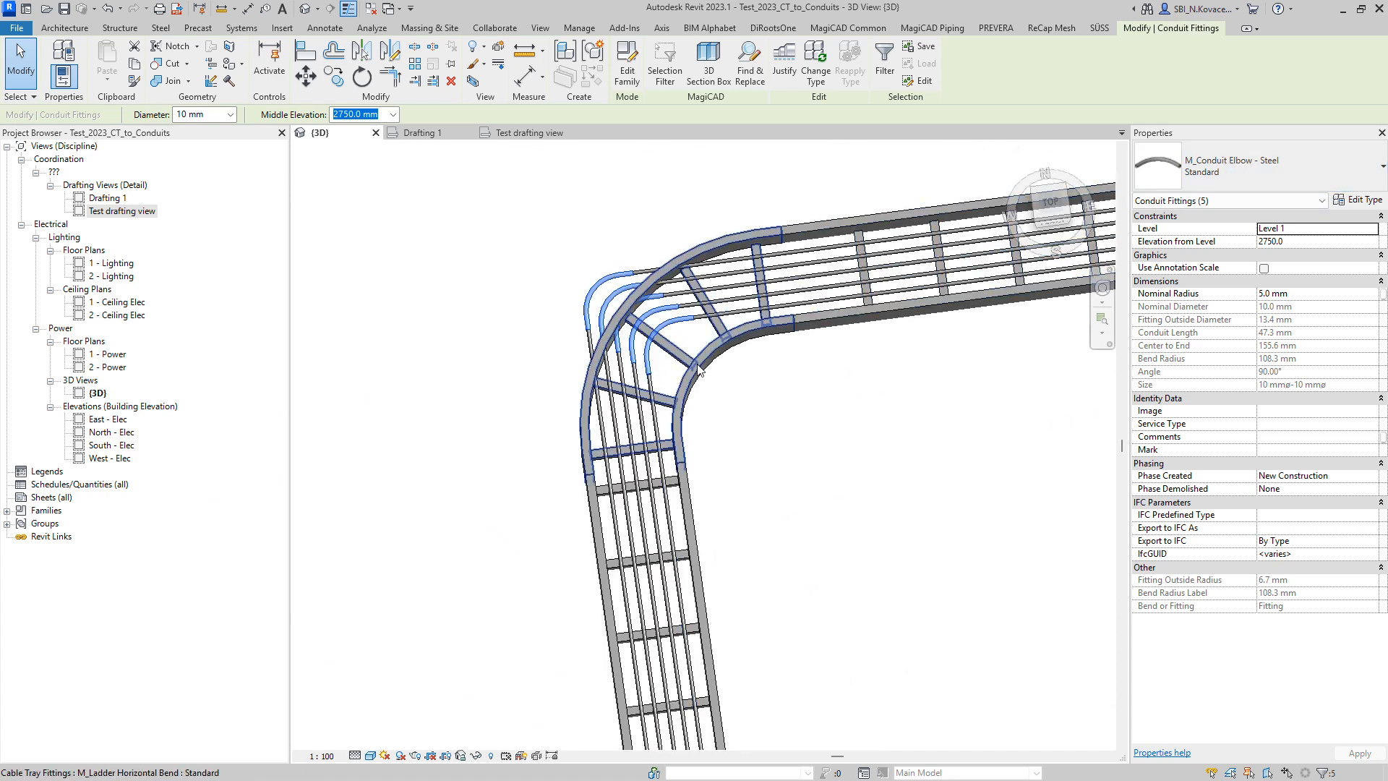
click(652, 356)
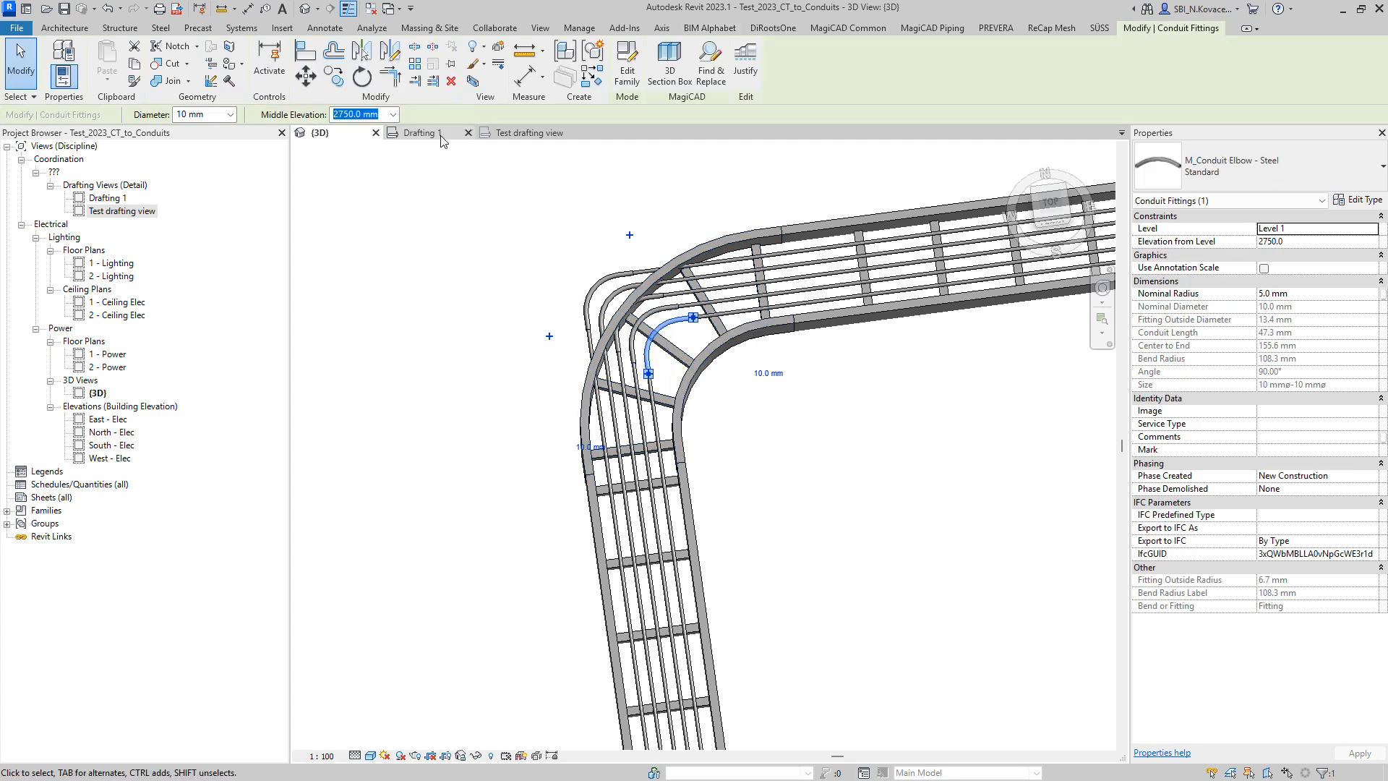
scroll(481, 455, down, 2)
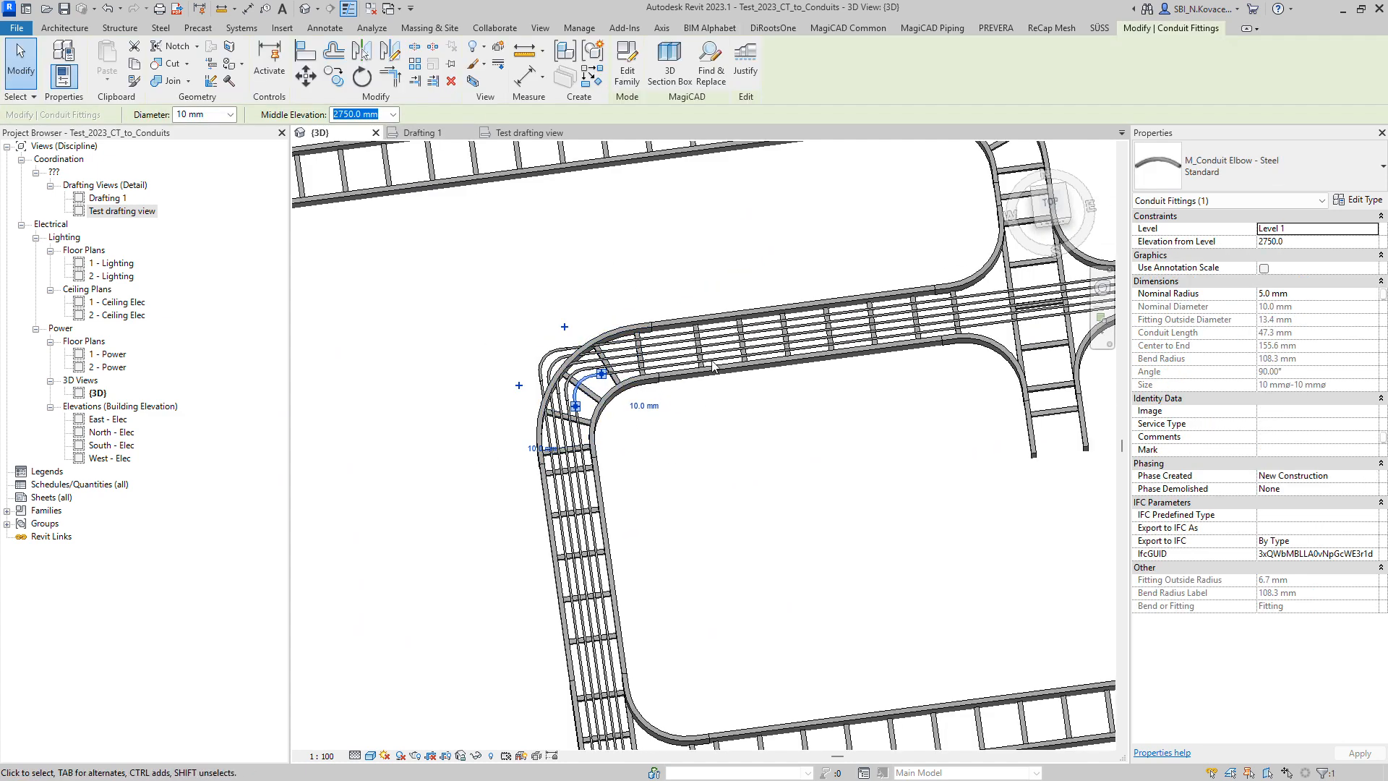
- Inspect the conduit elbows at the end branch tee and the conduit route back through the cross fitting and first horizontal bend
middle_drag(656, 326, 722, 606)
scroll(621, 304, up, 5)
shift+middle_drag(626, 307, 854, 450)
scroll(690, 483, down, 3)
scroll(831, 430, down, 4)
shift+middle_drag(730, 527, 836, 469)
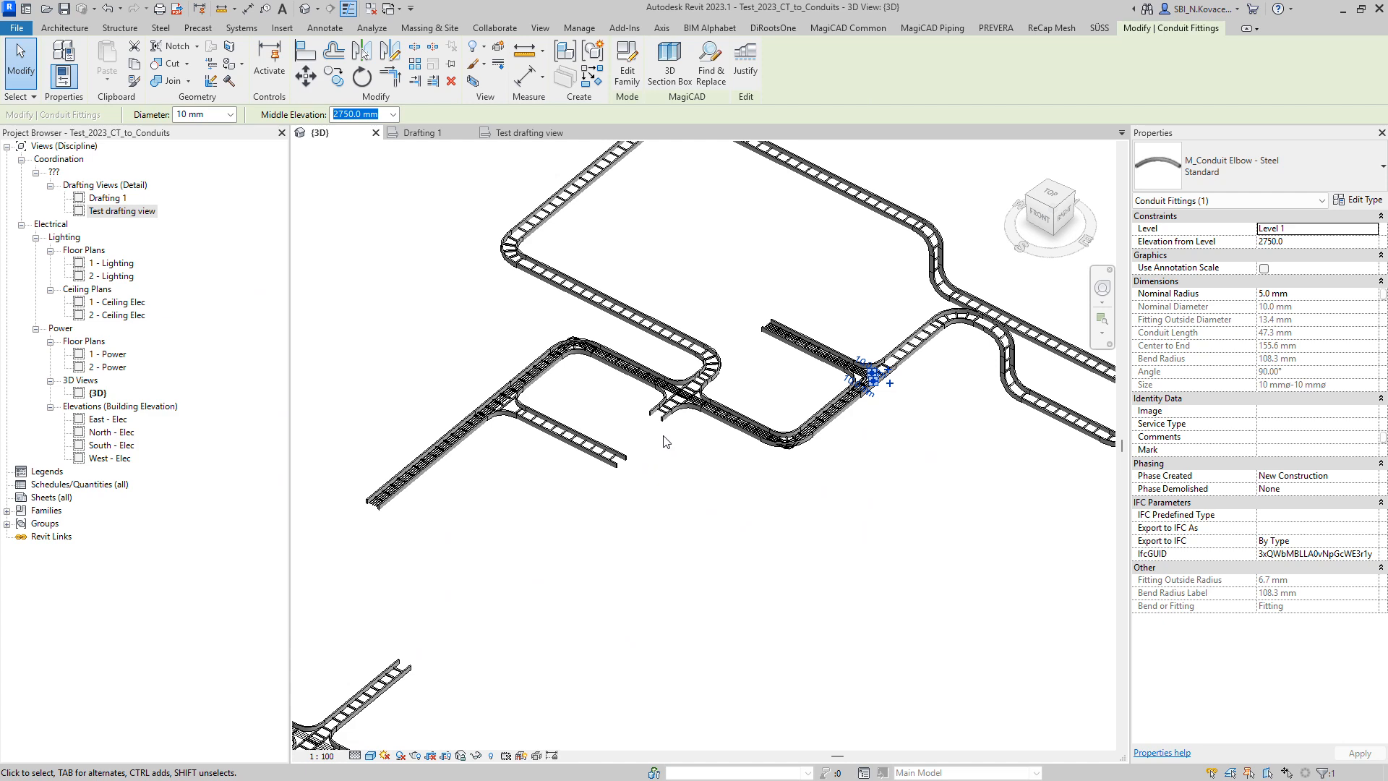
click(666, 442)
scroll(611, 376, up, 5)
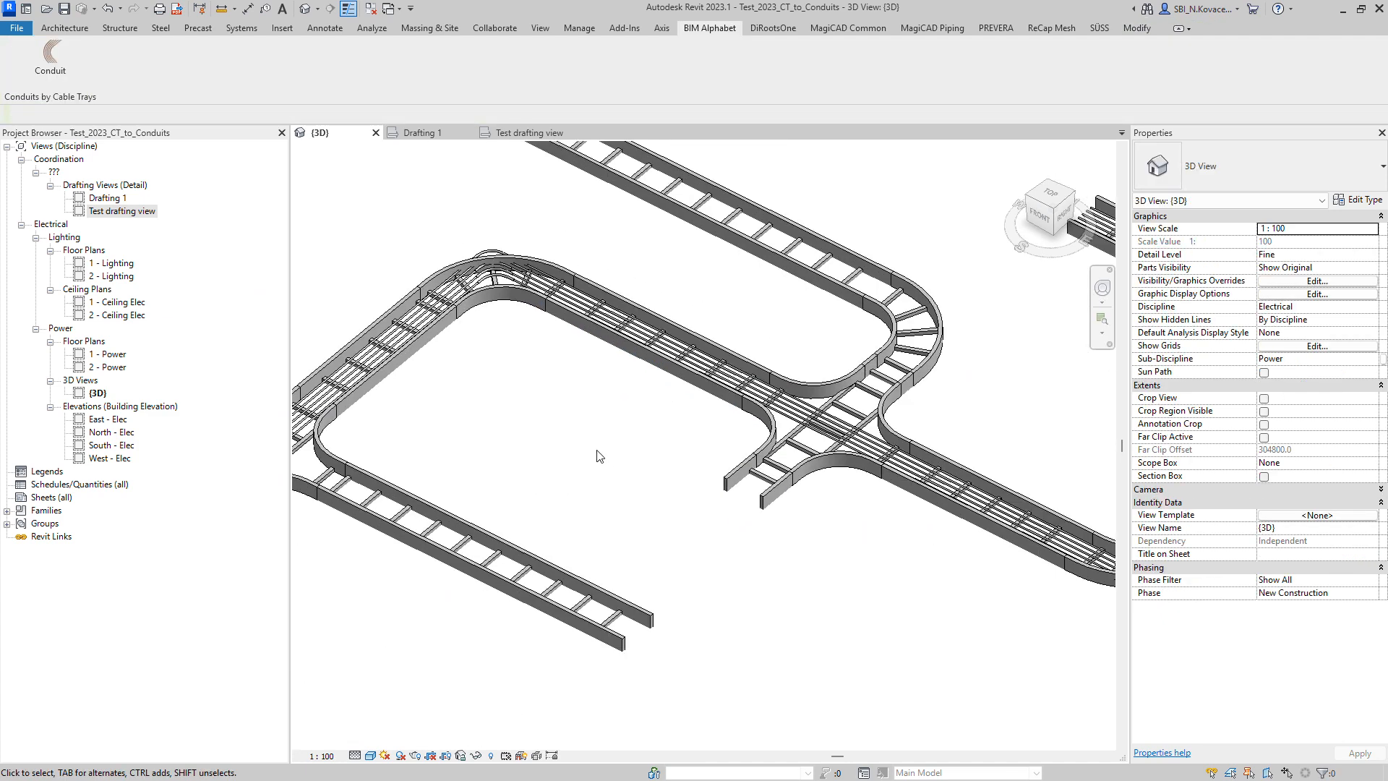